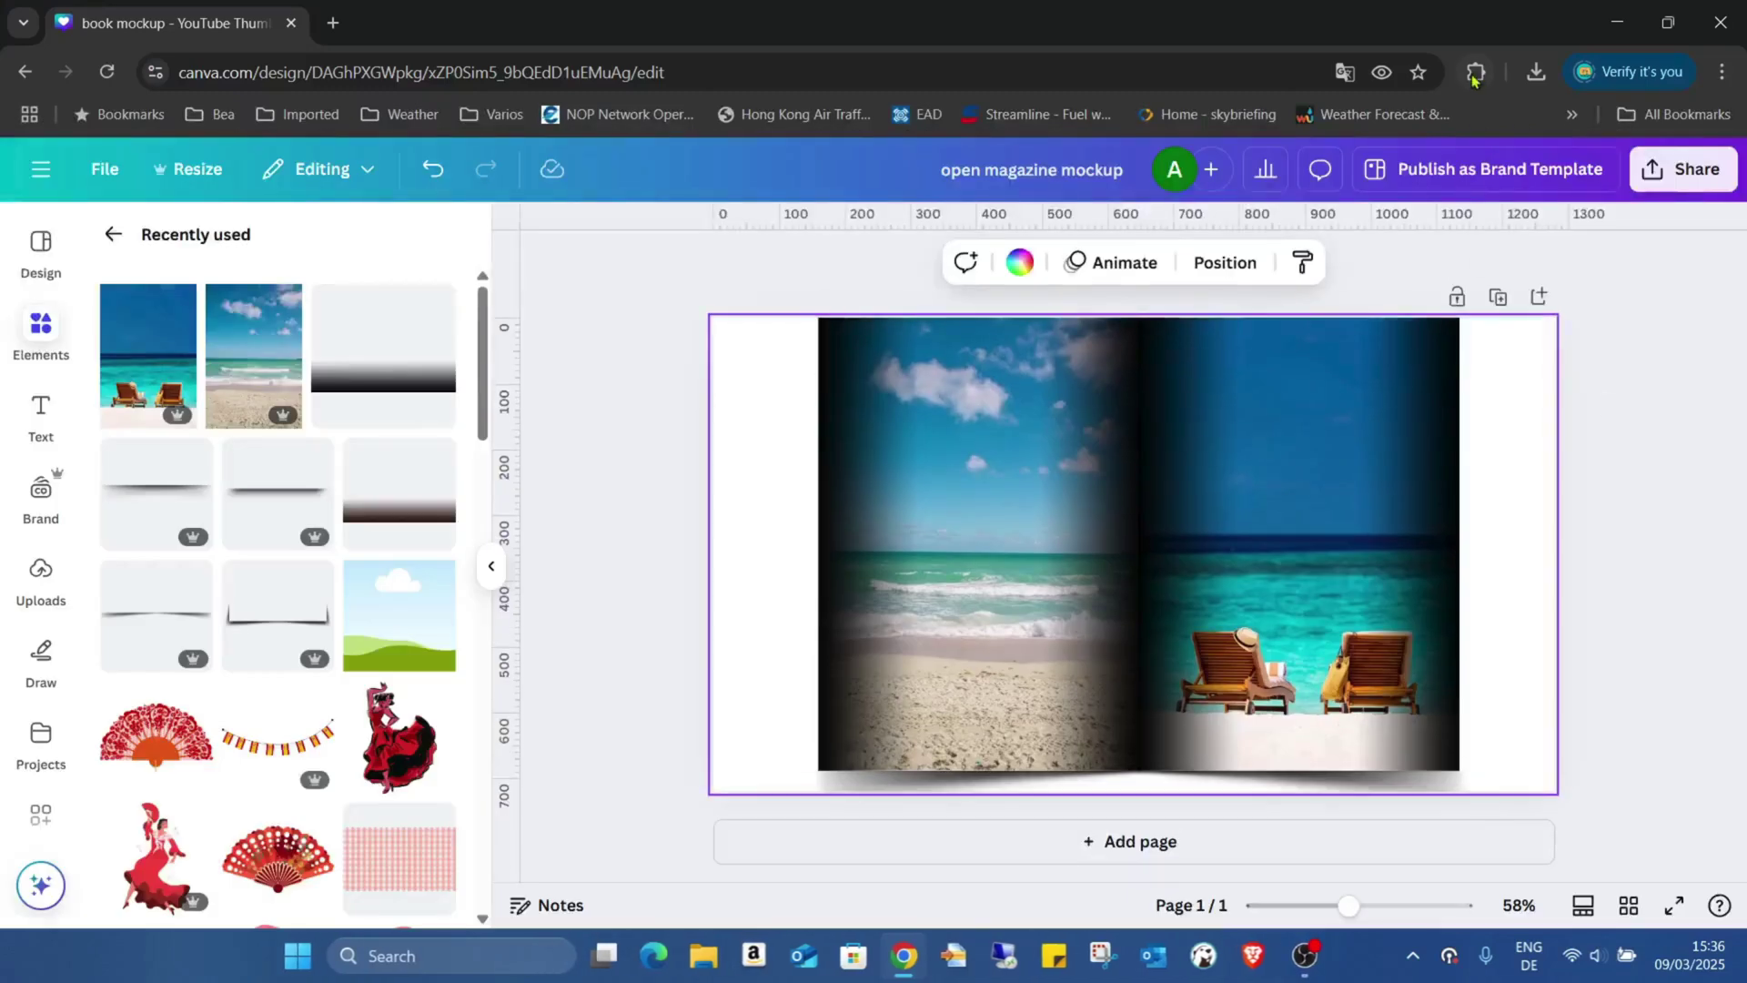
# Step: Add a blank Page 2 below the finished open magazine mockup
pyautogui.click(1286, 852)
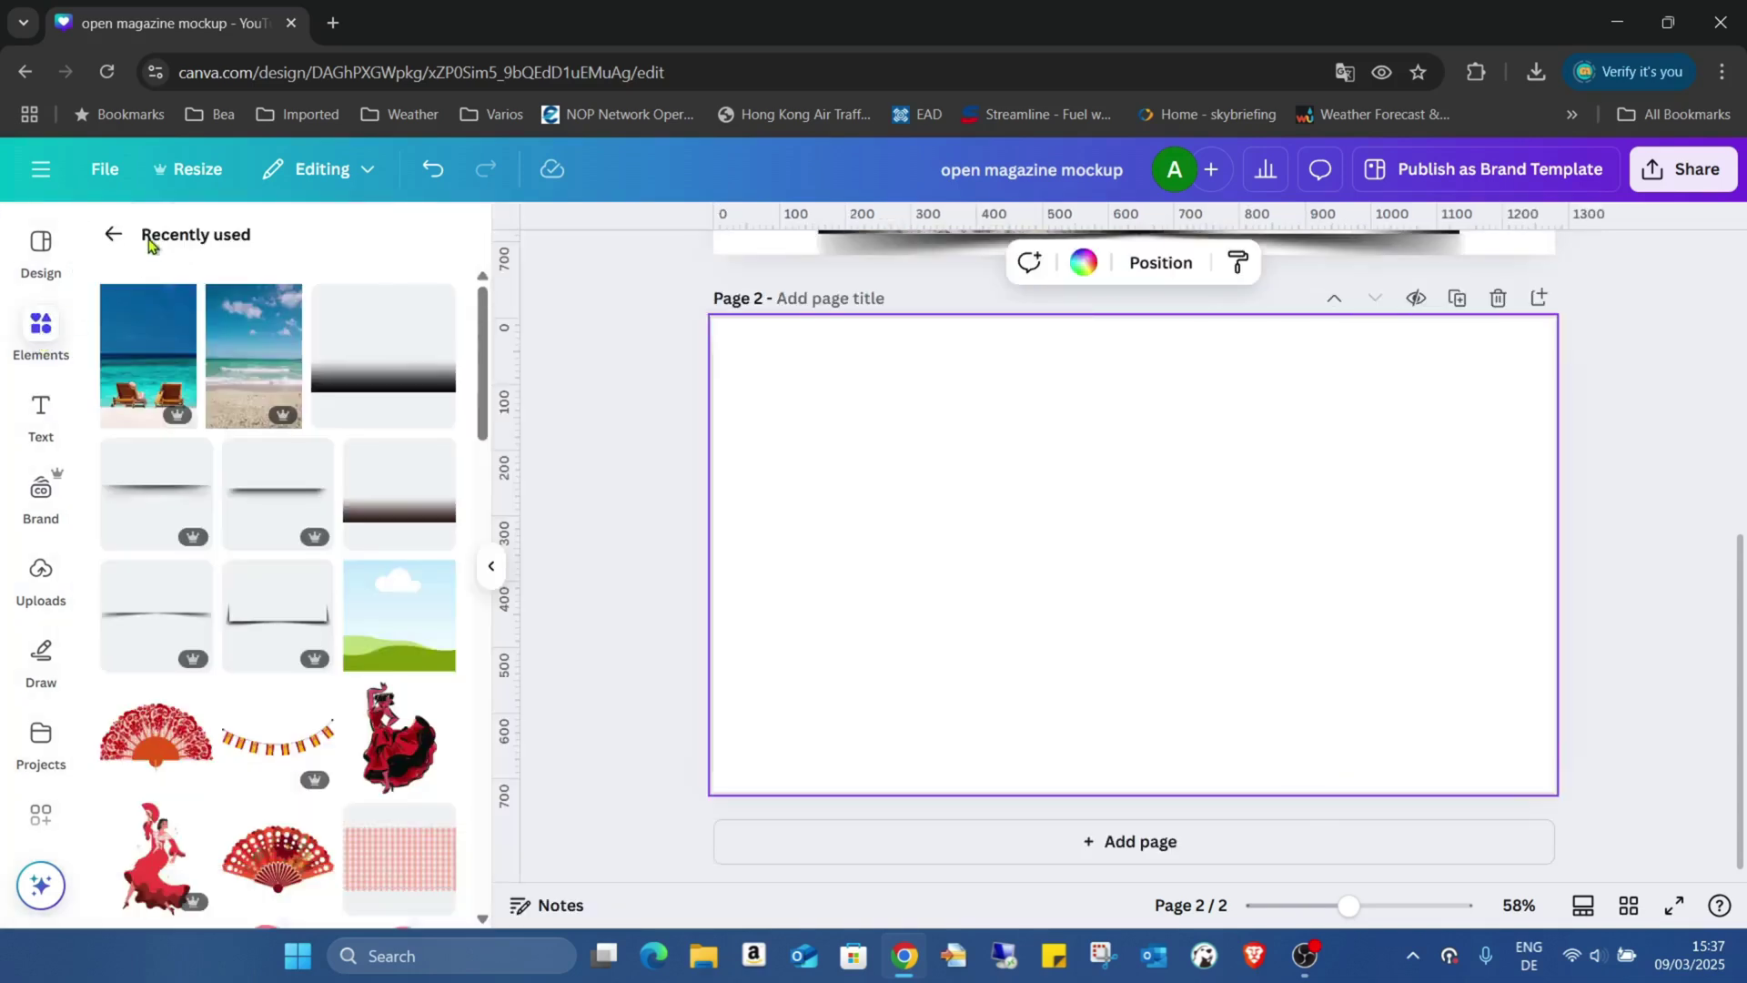
# Step: Add a square image frame to page 2 and stretch it into a tall portrait rectangle
pyautogui.click(113, 234)
pyautogui.scroll(-10, 318, 491)
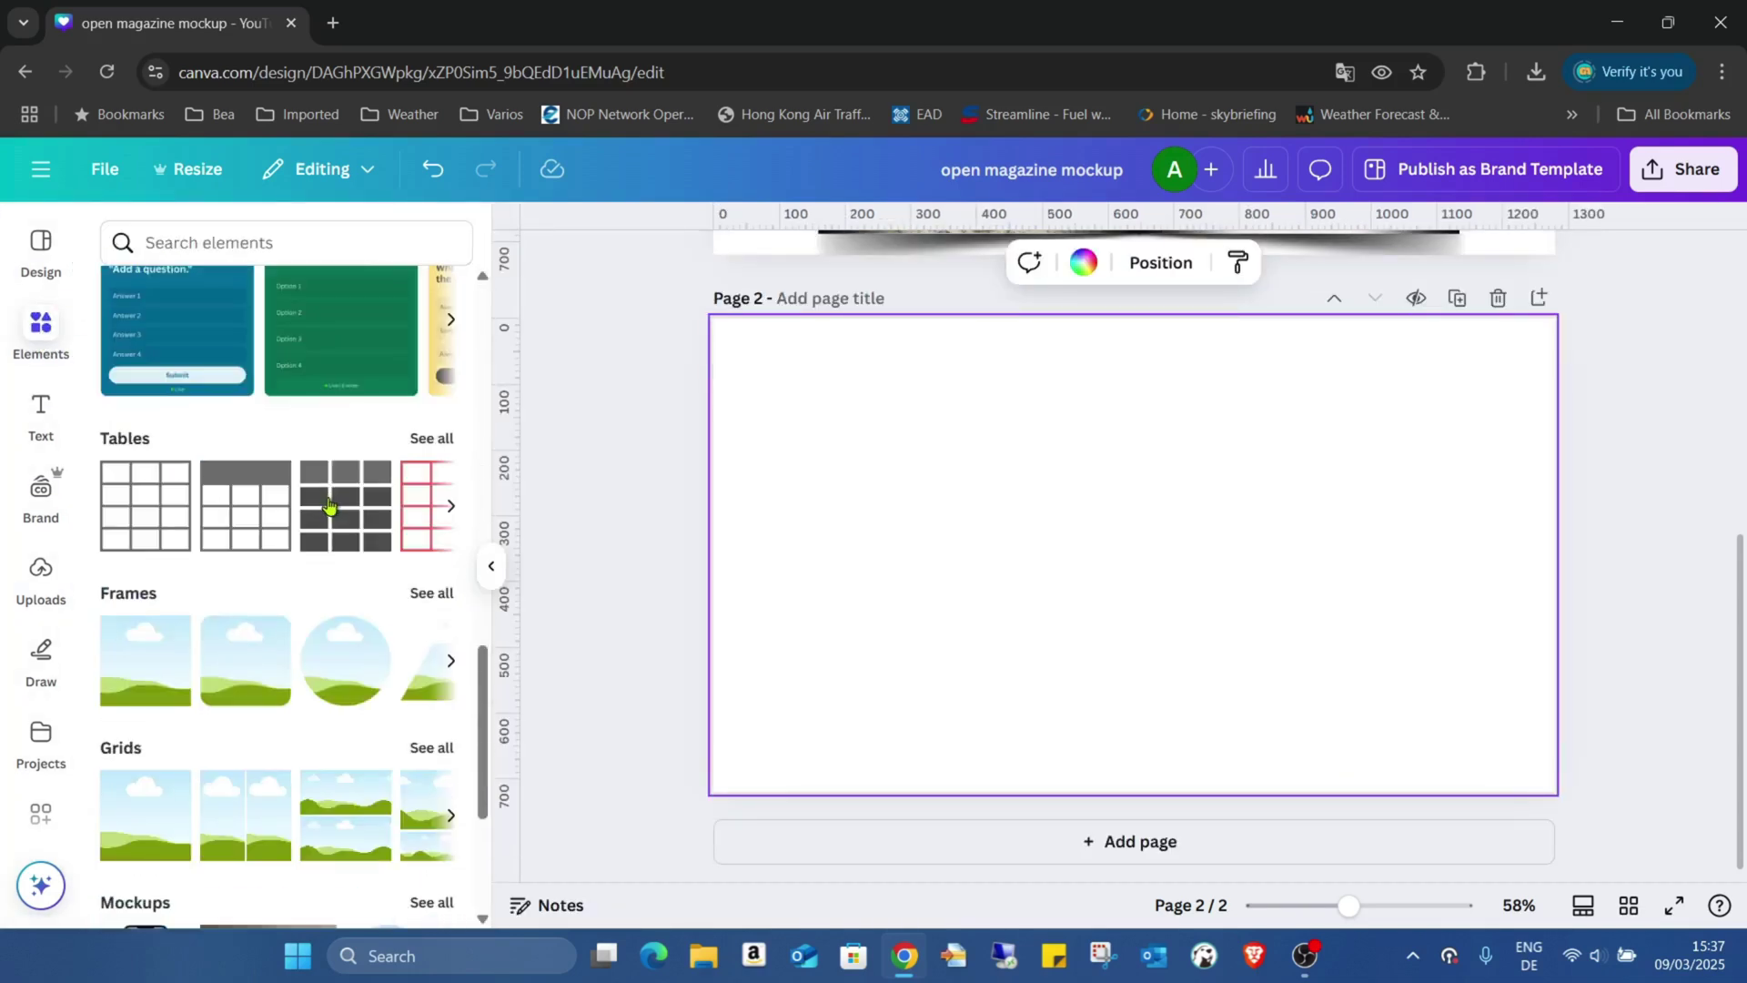
pyautogui.scroll(-3, 329, 505)
pyautogui.click(142, 455)
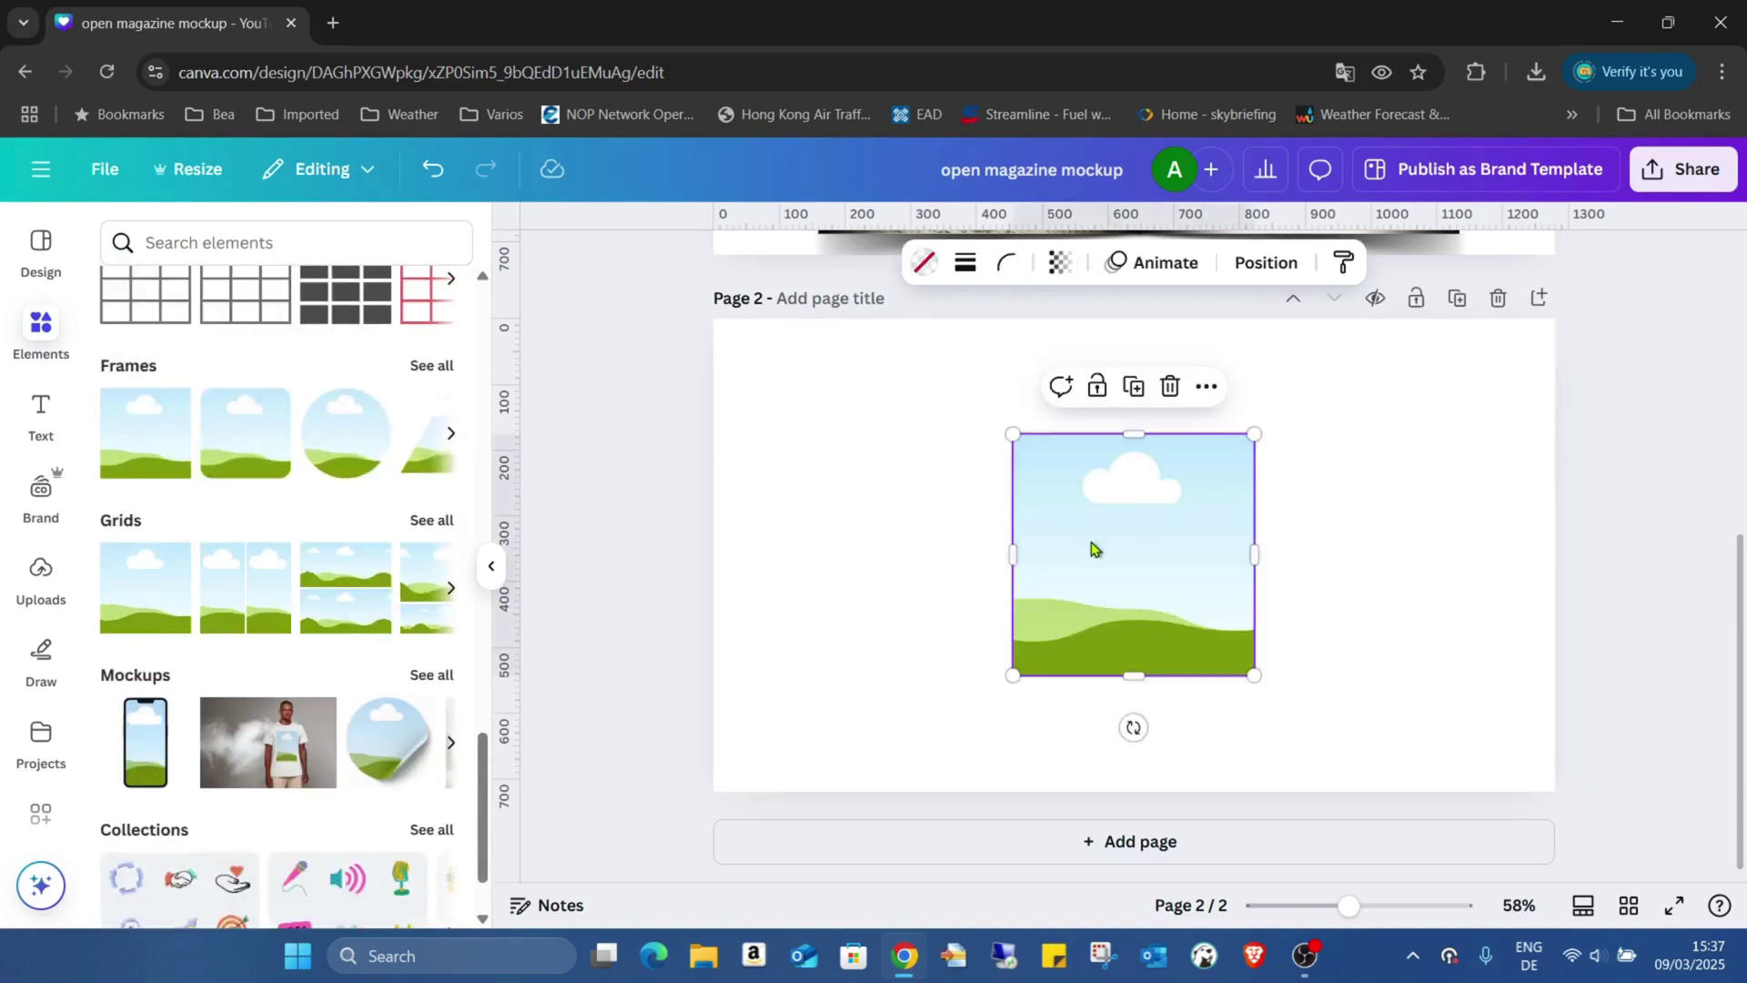
pyautogui.moveTo(1091, 548); pyautogui.dragTo(940, 577)
pyautogui.moveTo(1042, 604); pyautogui.dragTo(1043, 704)
pyautogui.click(1228, 626)
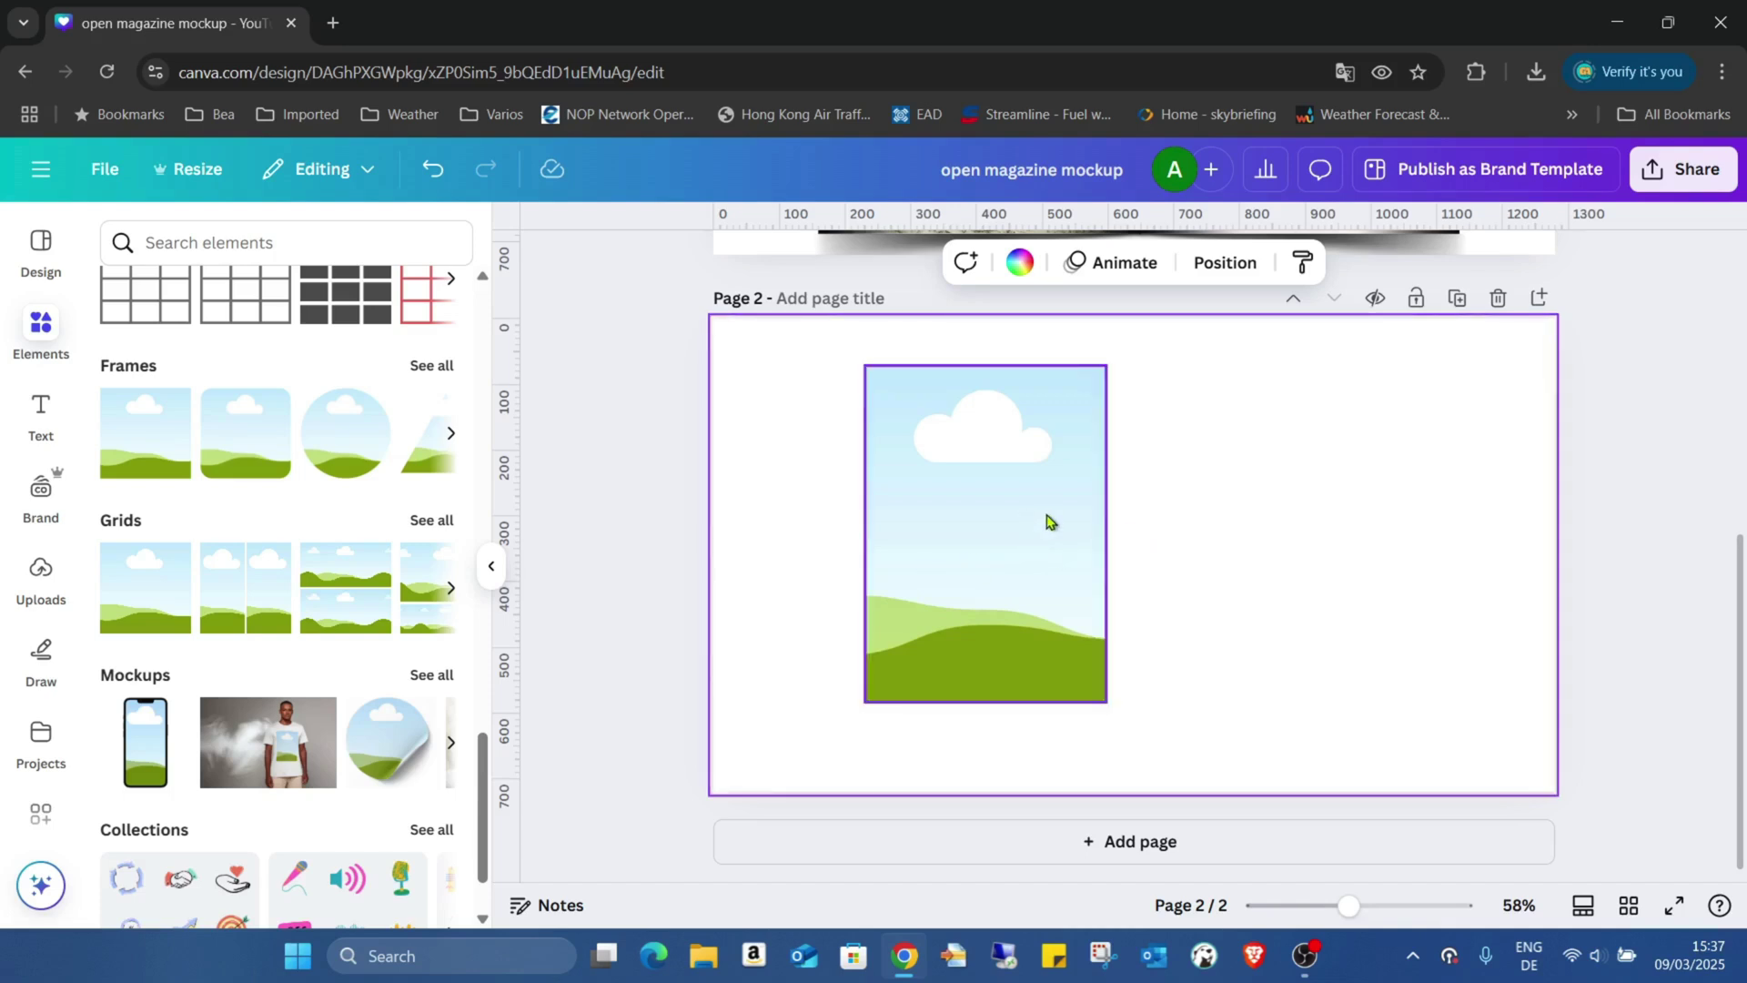
# Step: Duplicate the tall frame and place the copy right beside the original
pyautogui.click(1026, 421)
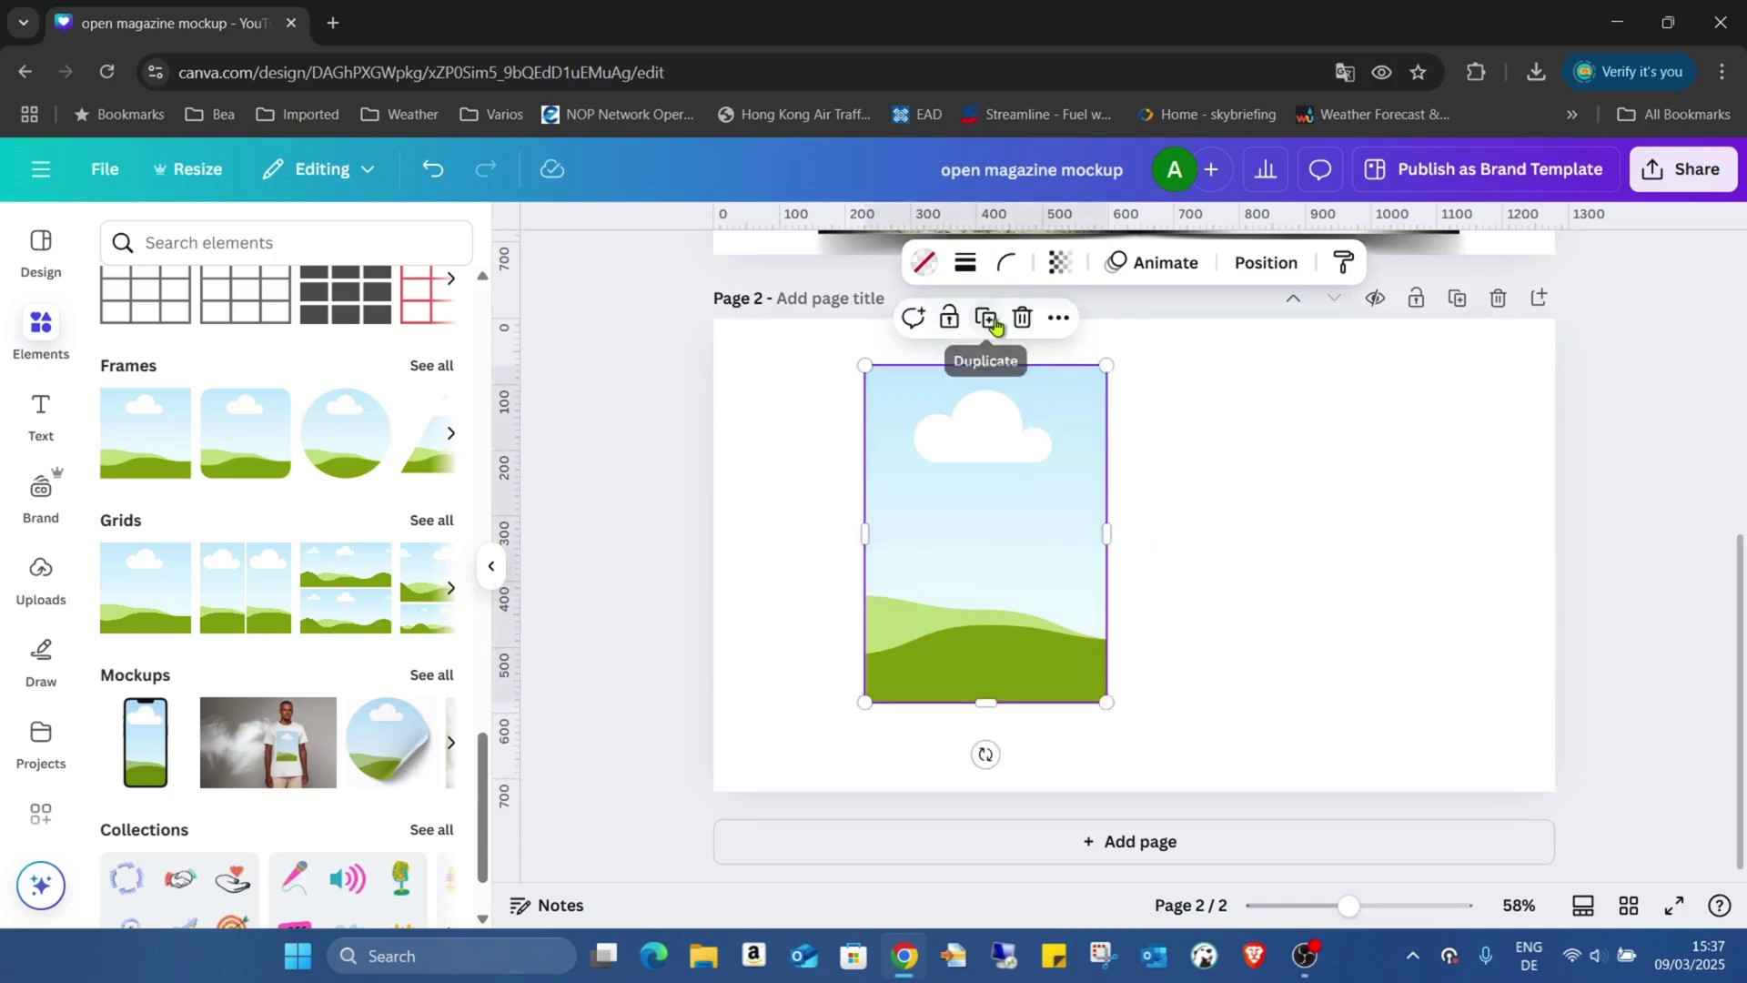
pyautogui.click(994, 324)
pyautogui.moveTo(1001, 491); pyautogui.dragTo(1238, 472)
pyautogui.click(1544, 598)
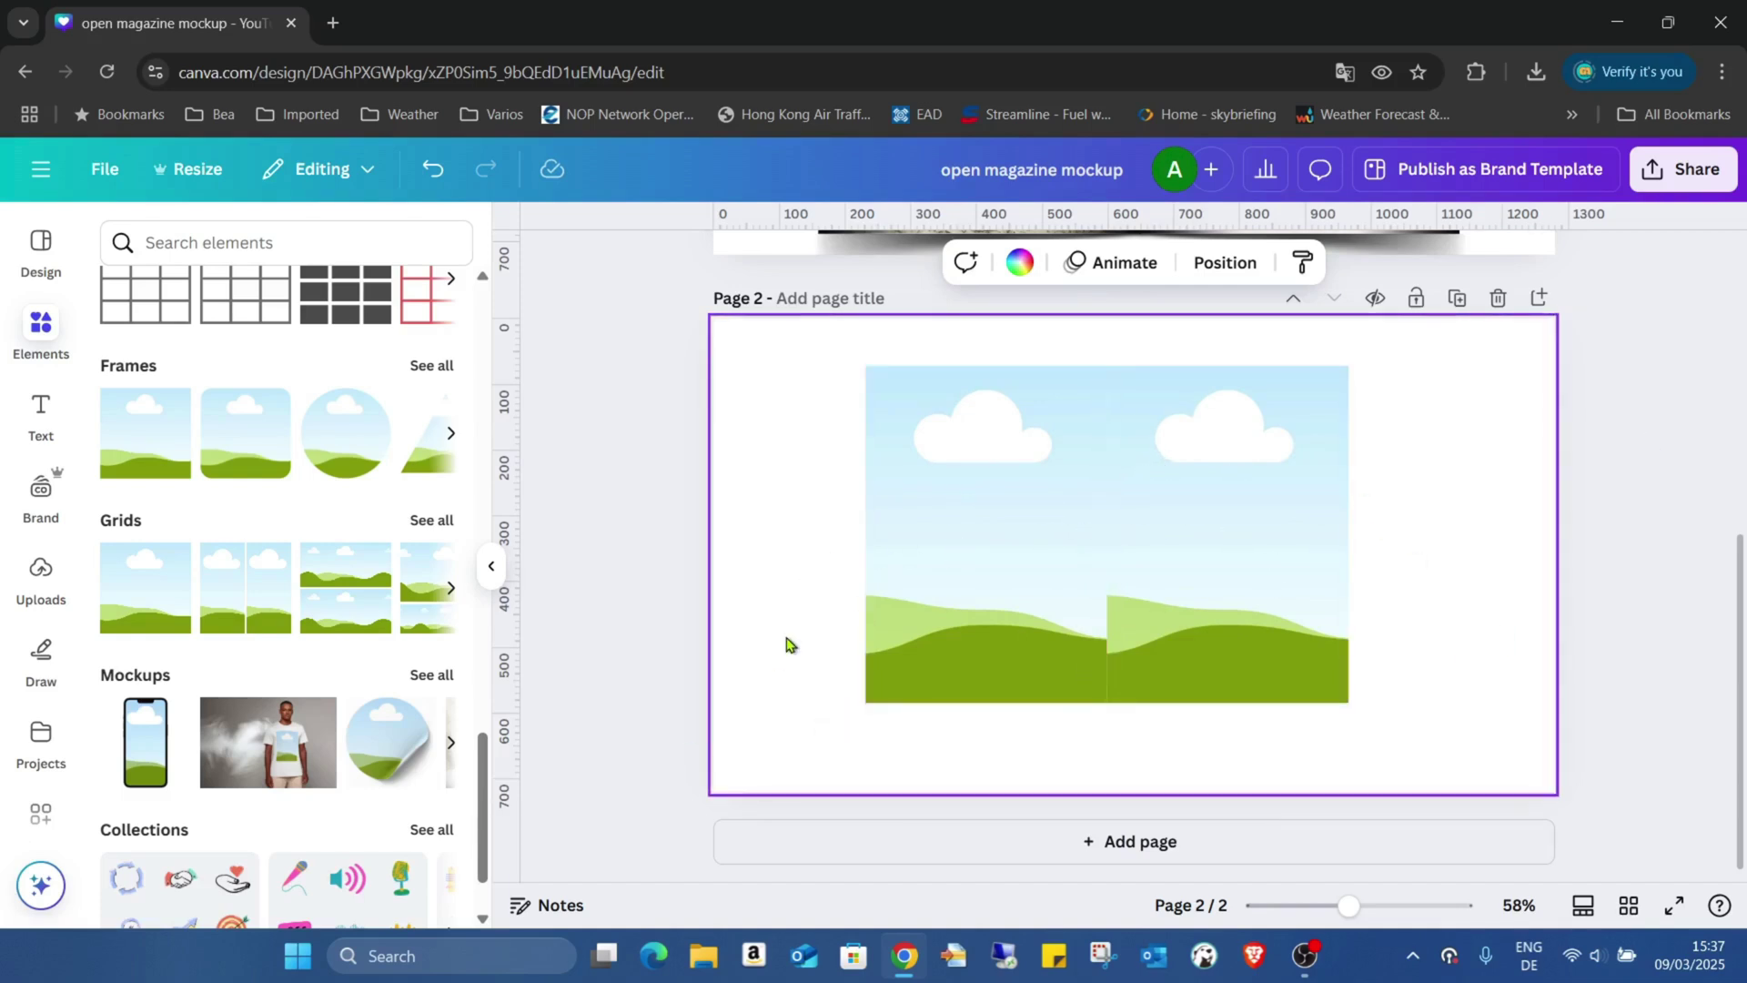
# Step: Search Elements Graphics for 'shadow' and discard the first line shadow added
pyautogui.scroll(15, 183, 371)
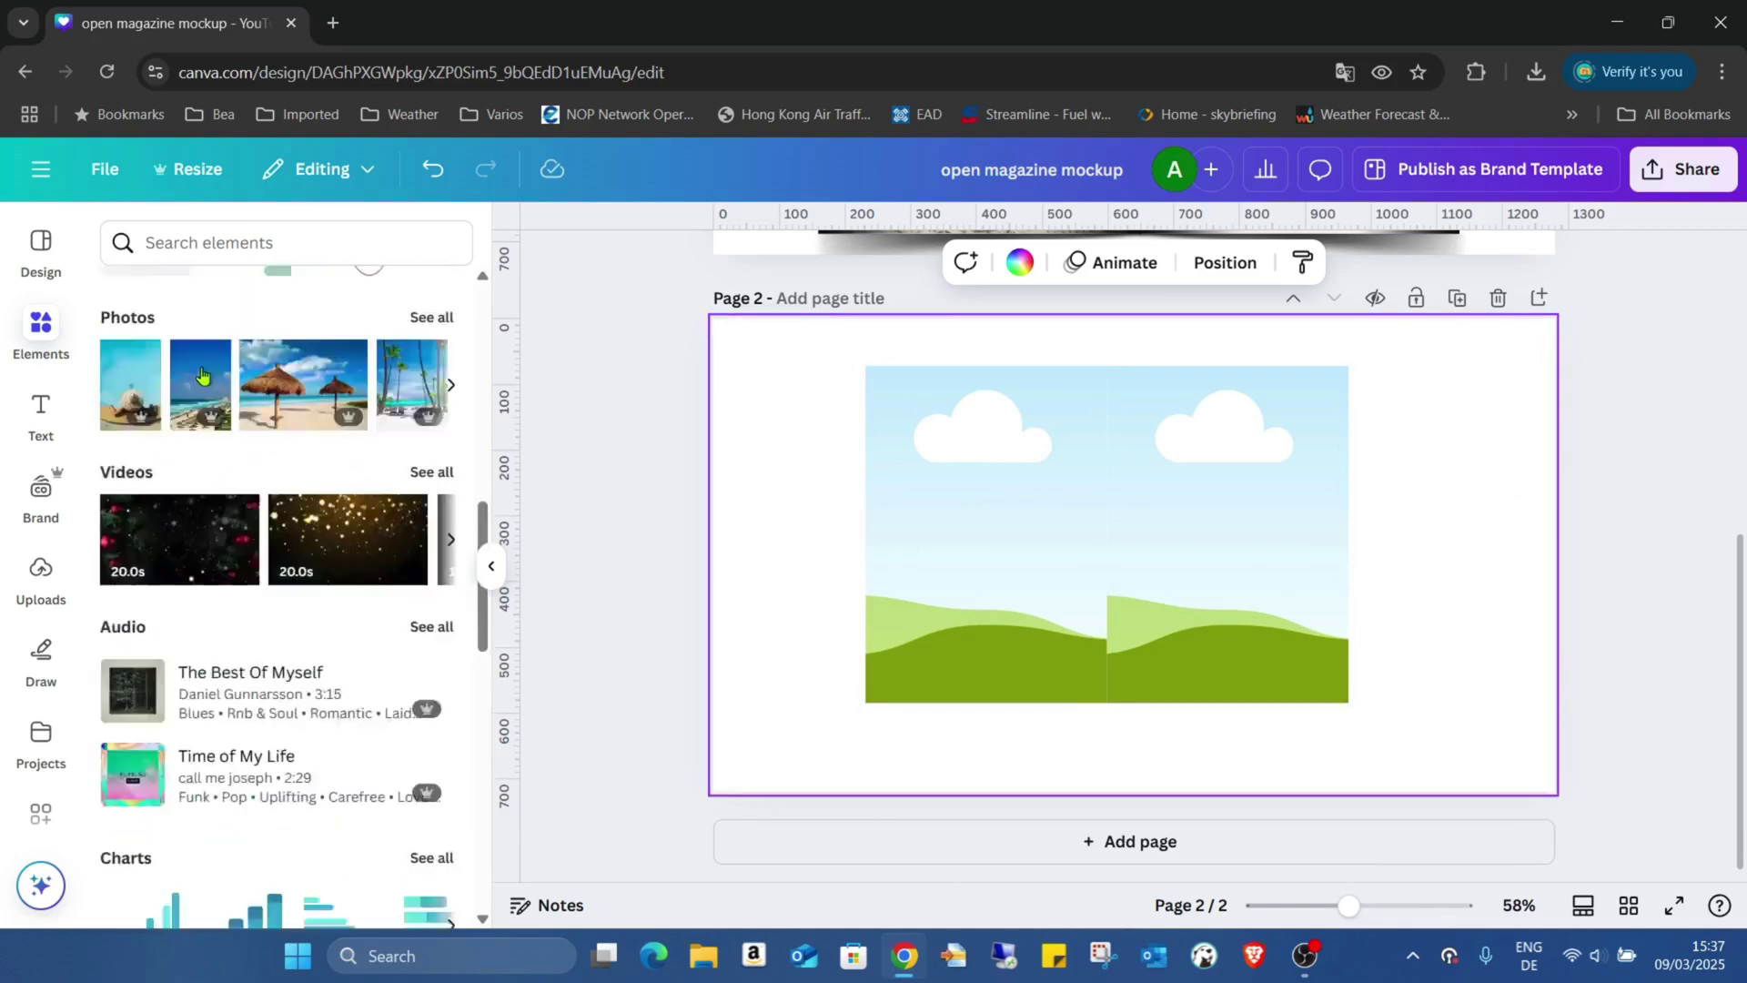
pyautogui.click(322, 236)
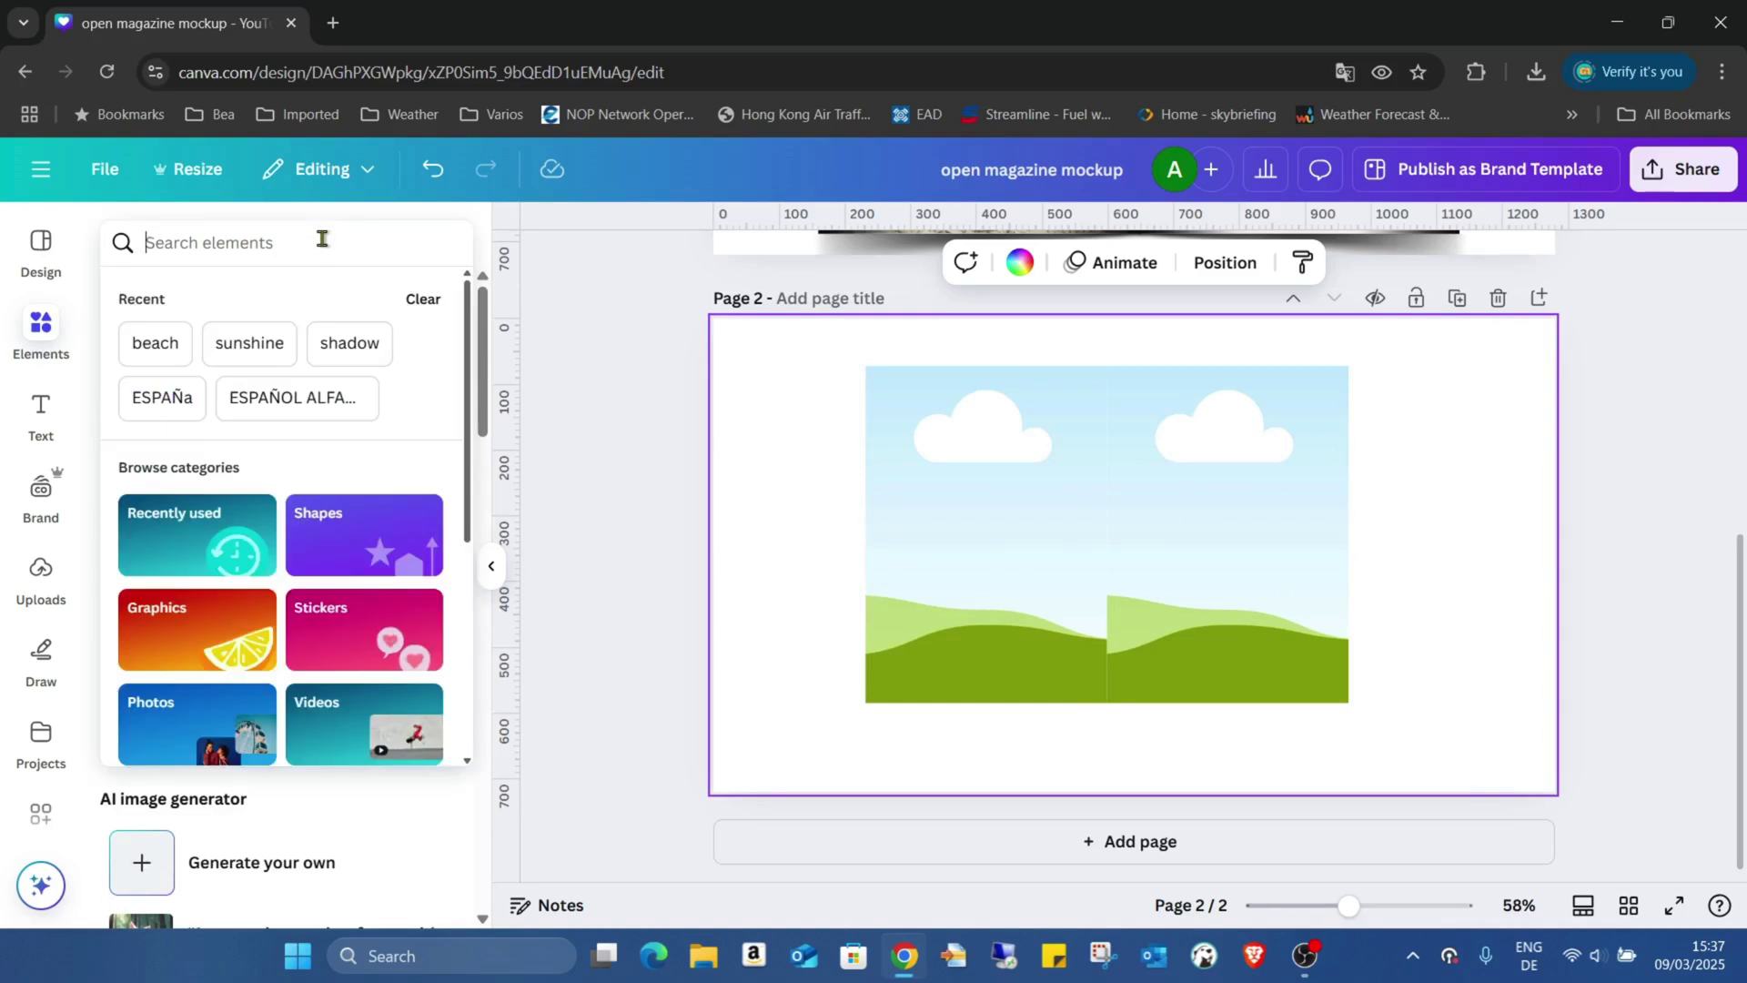
pyautogui.click(376, 344)
pyautogui.click(426, 415)
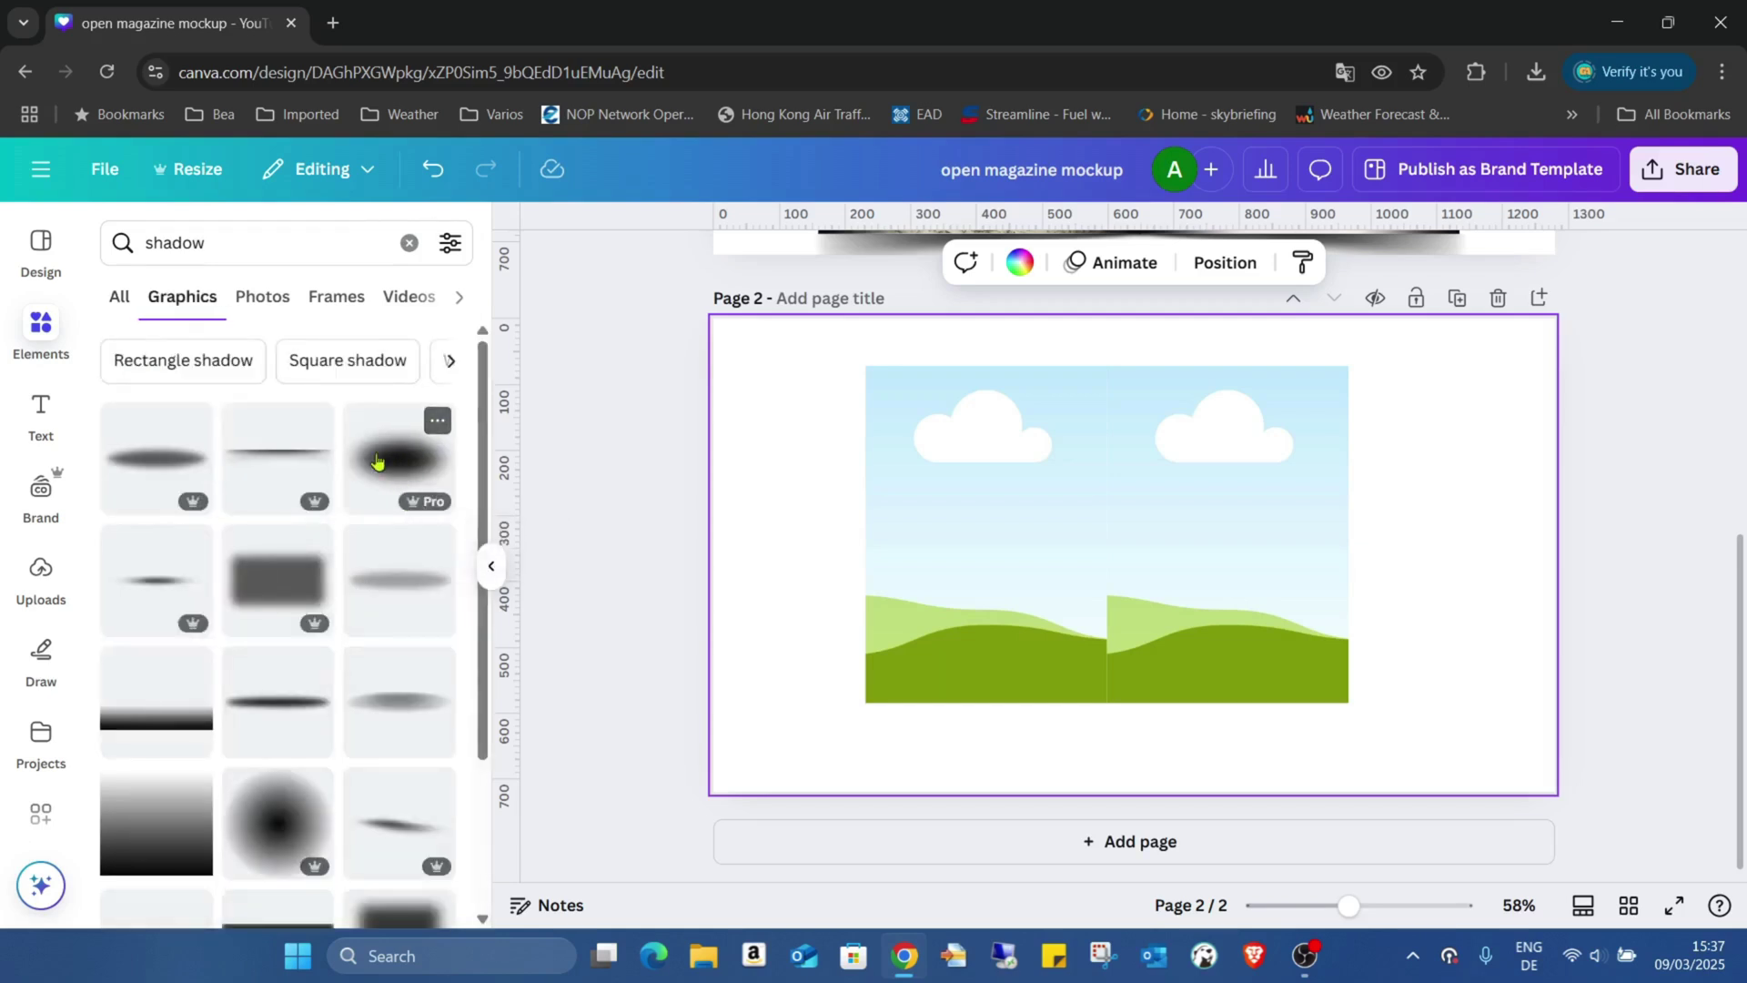
pyautogui.scroll(-1, 347, 477)
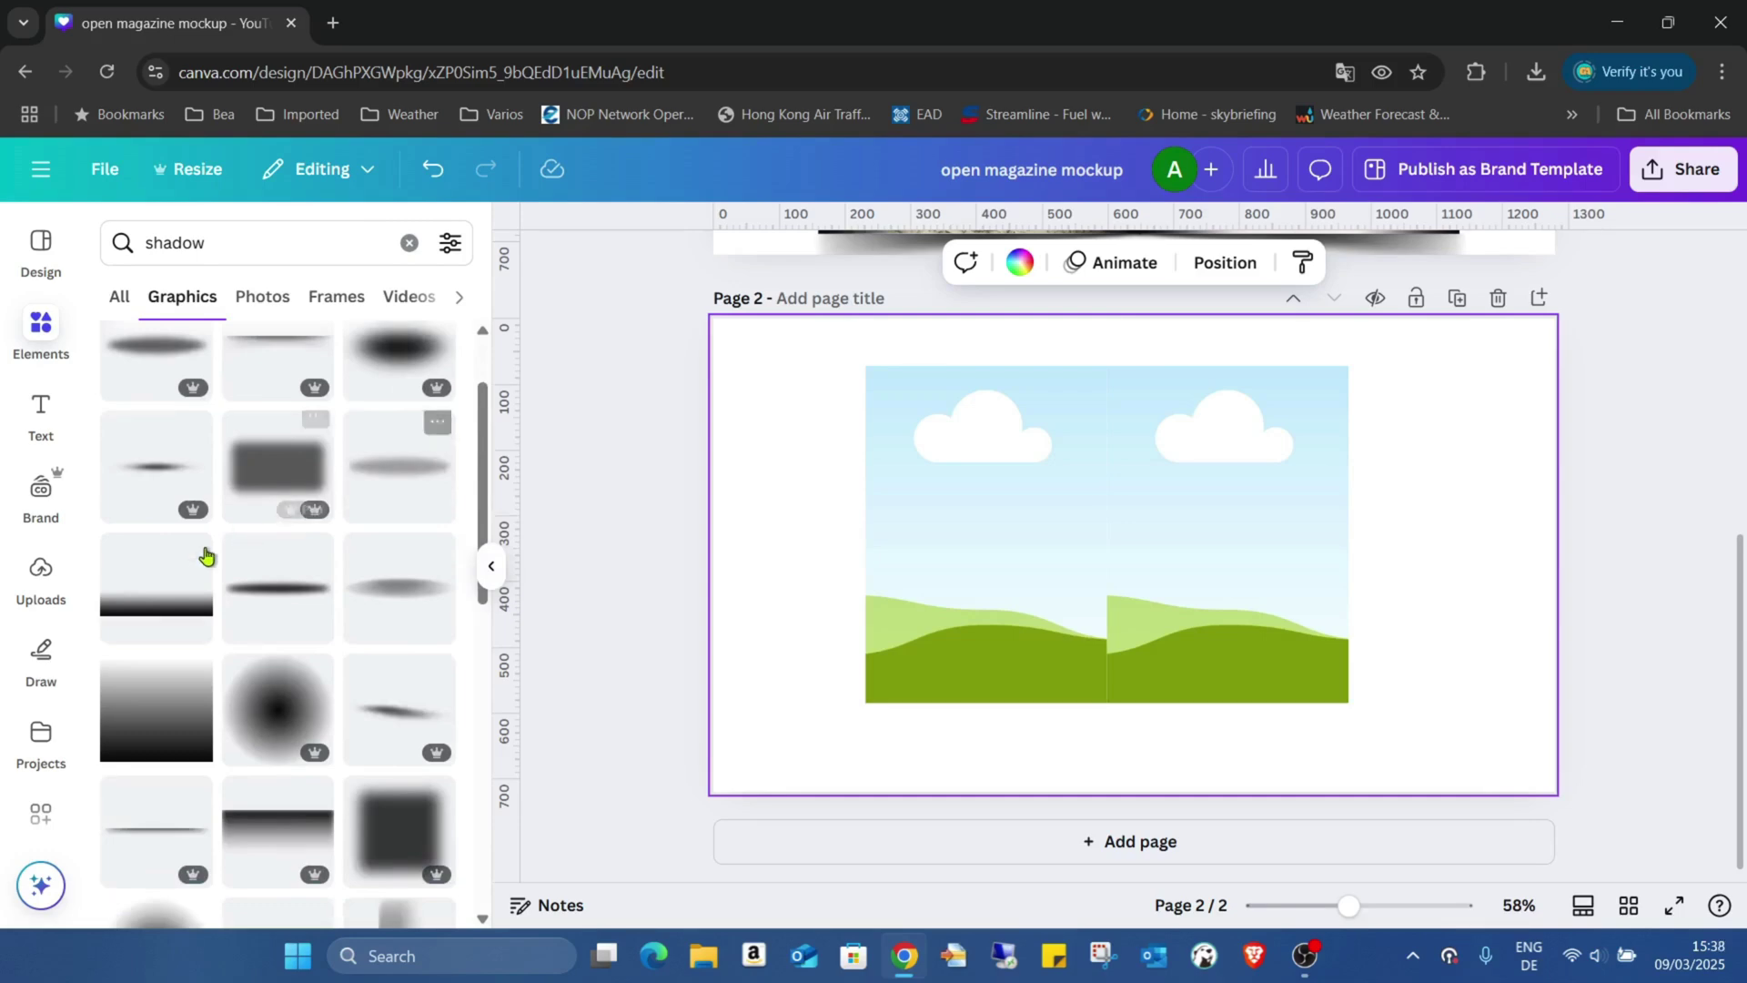
pyautogui.scroll(-5, 237, 537)
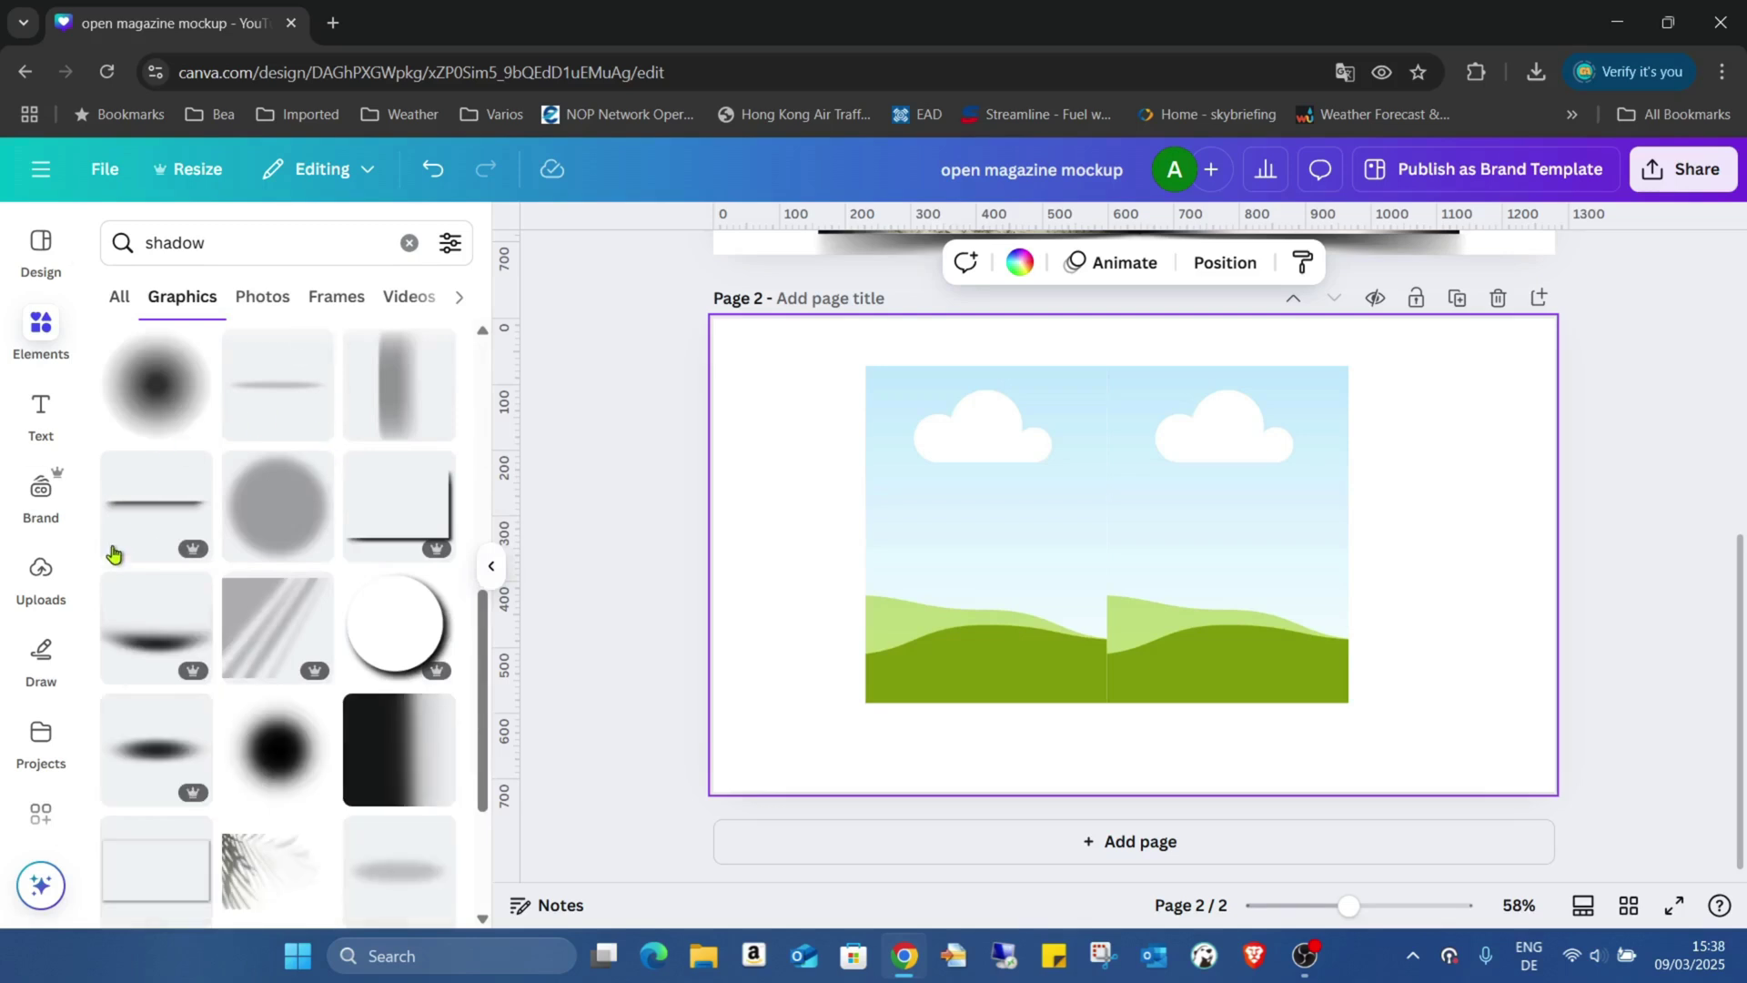
pyautogui.click(169, 506)
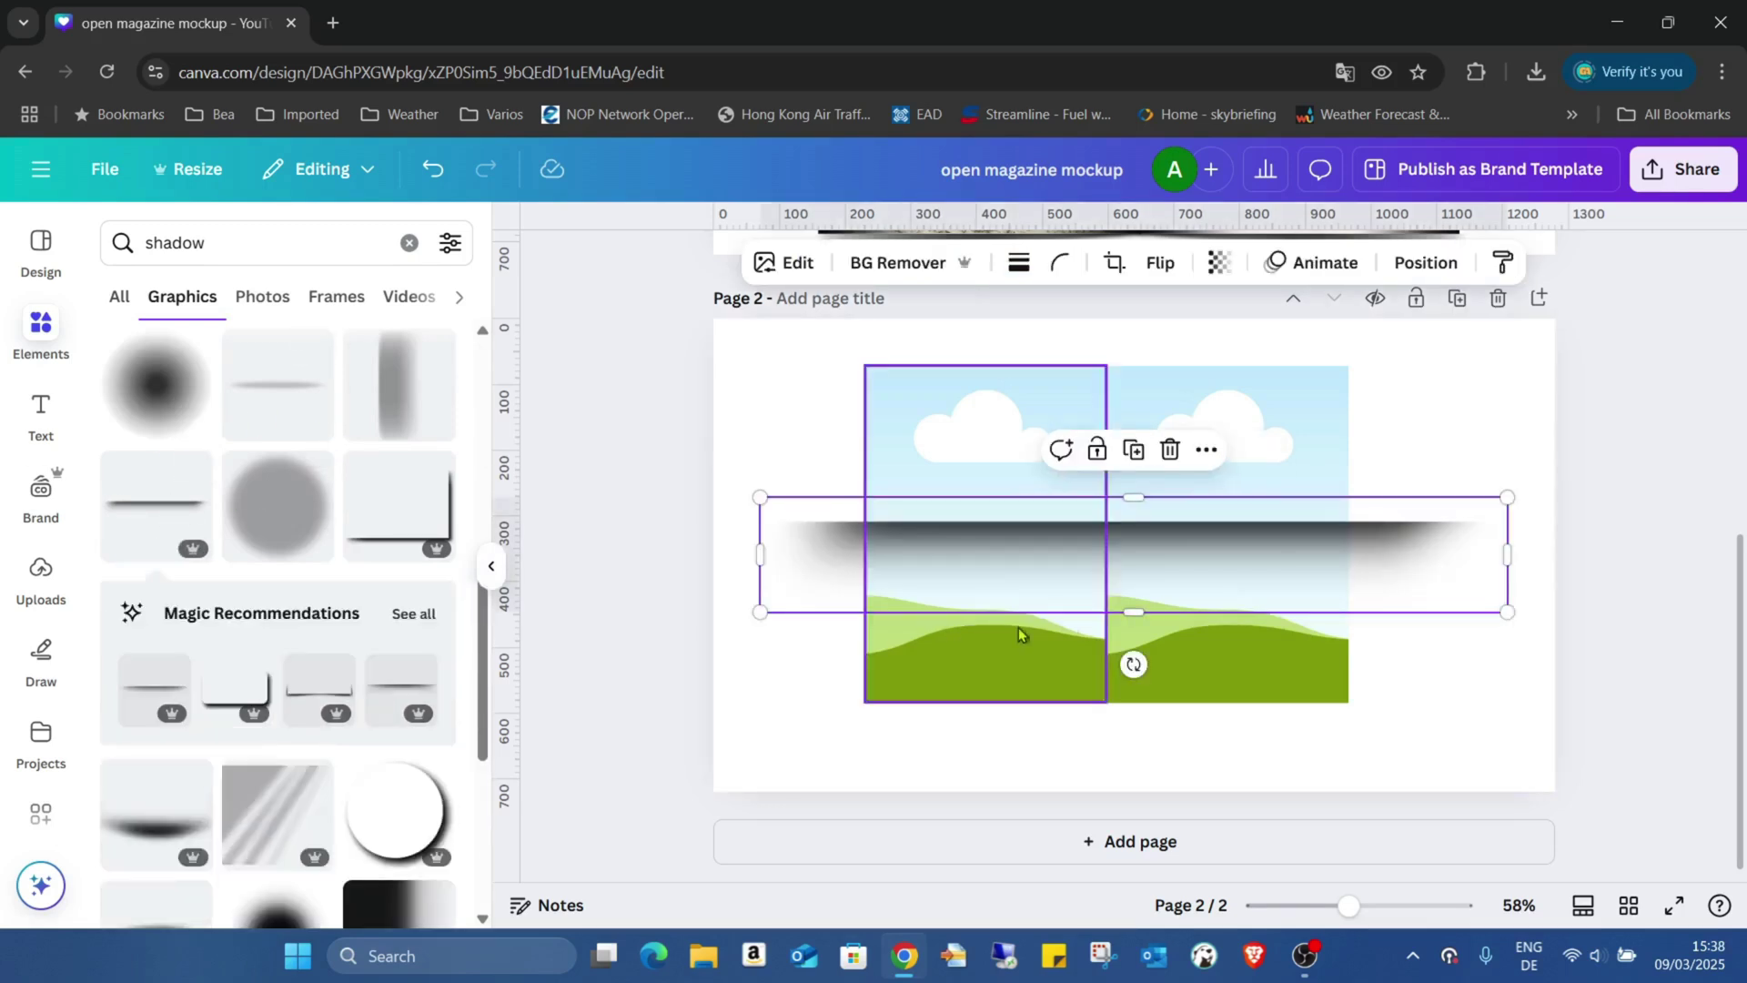
pyautogui.press('Delete')
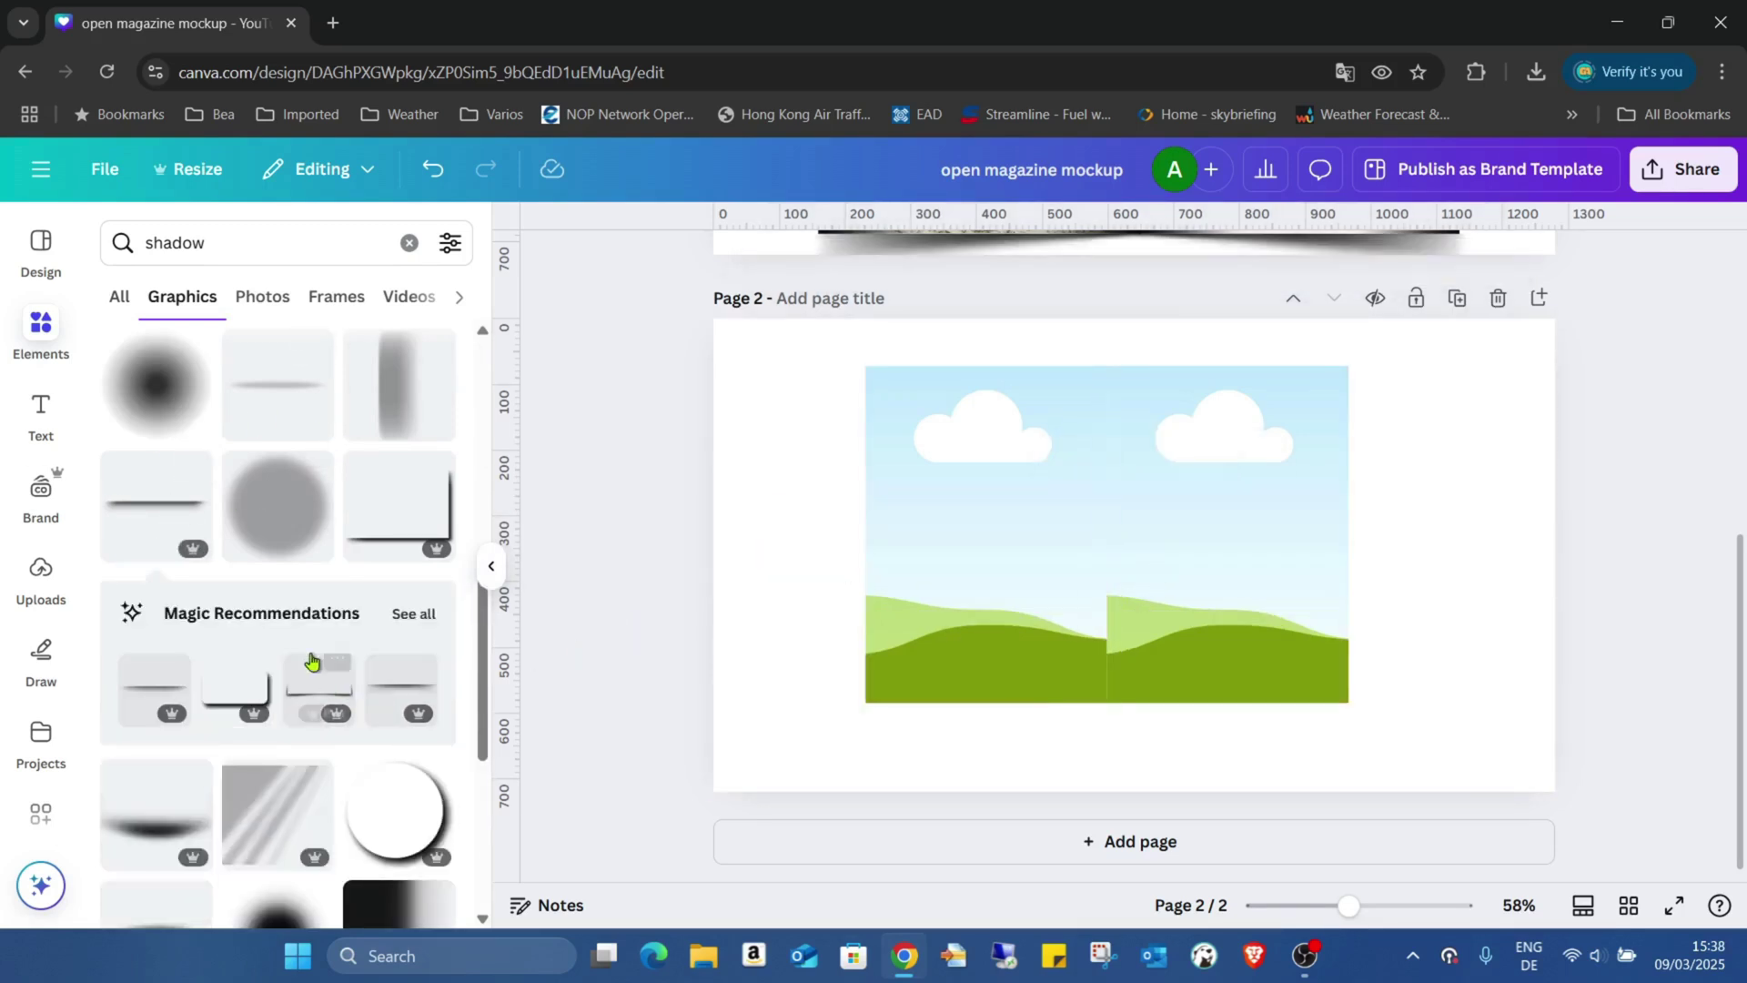
# Step: Add a different shadow graphic and place it below the frames' grassy bottom edge
pyautogui.scroll(-4, 300, 457)
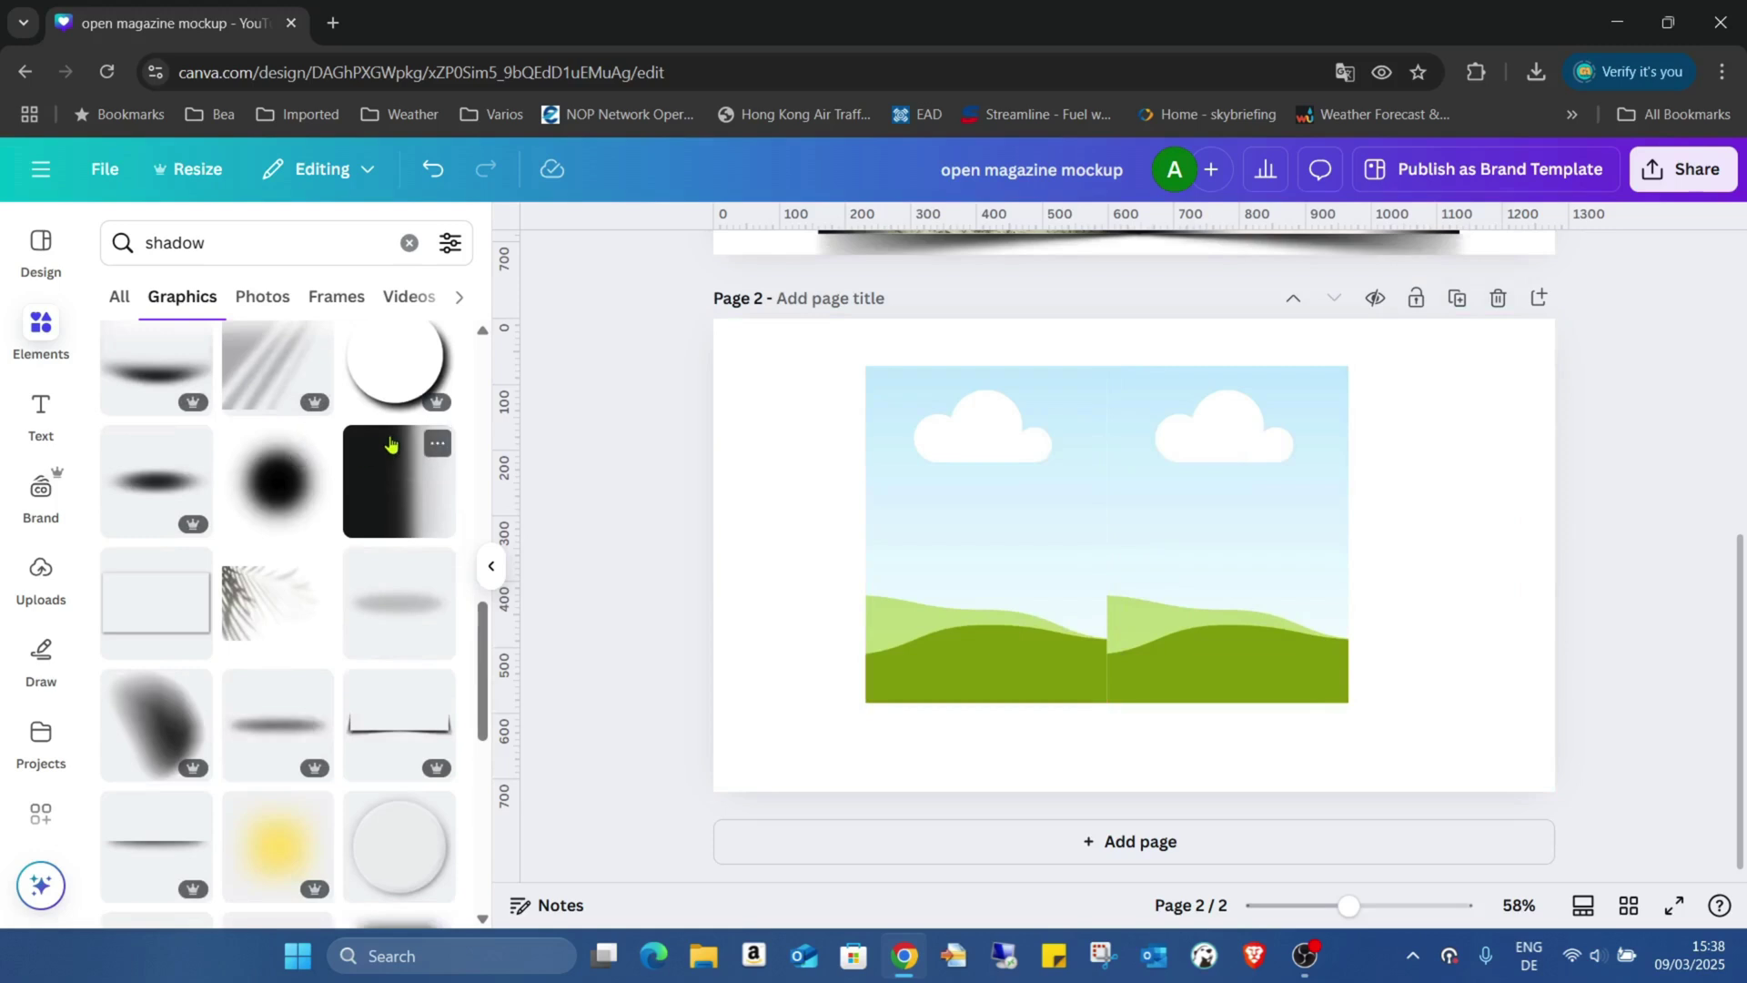
pyautogui.scroll(-3, 389, 445)
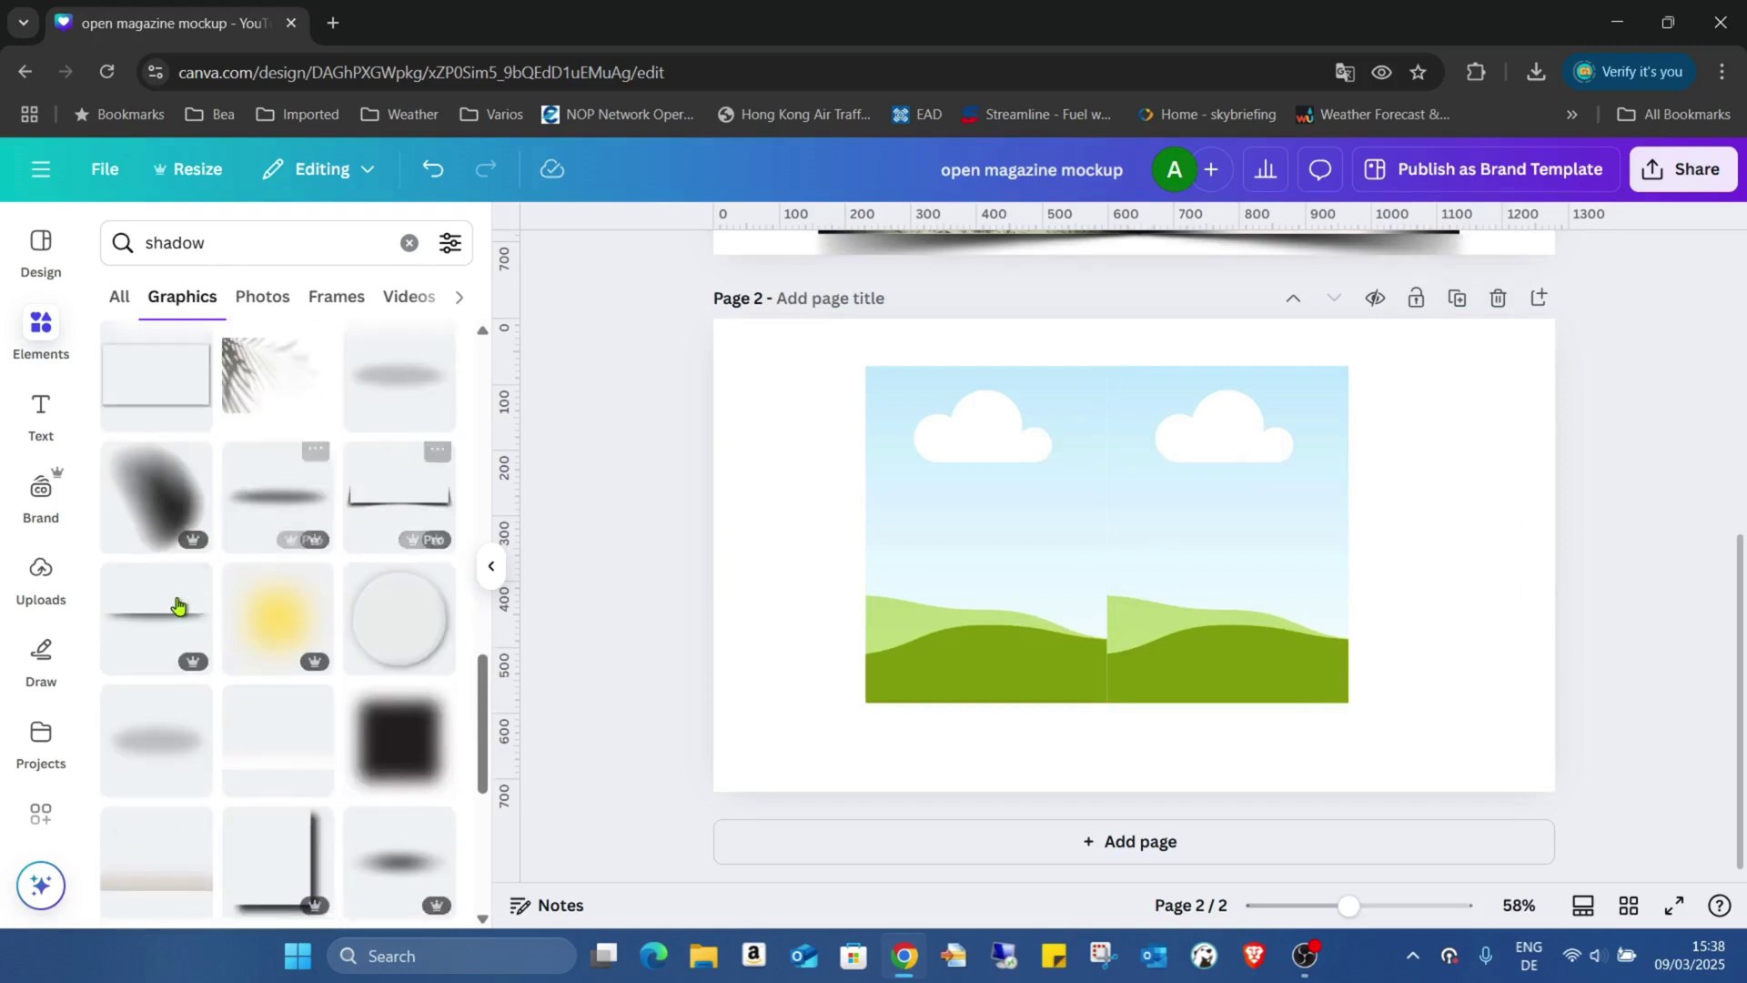
pyautogui.scroll(-5, 273, 537)
pyautogui.scroll(-4, 450, 421)
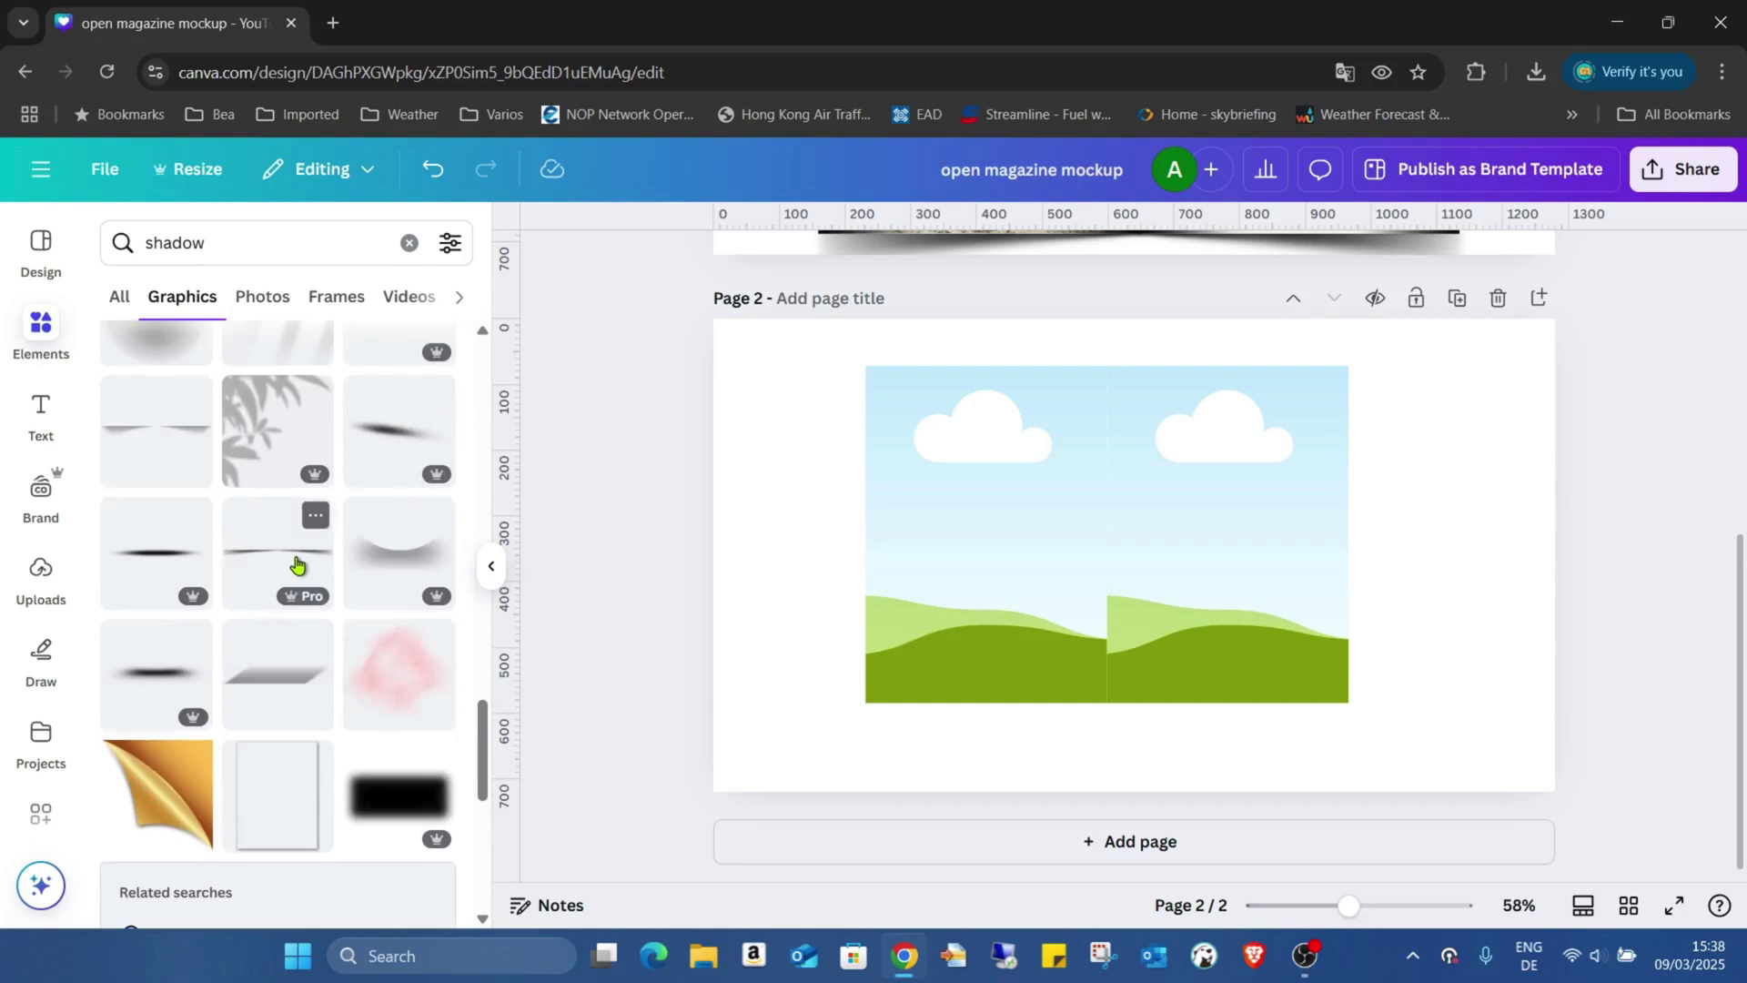
pyautogui.click(296, 565)
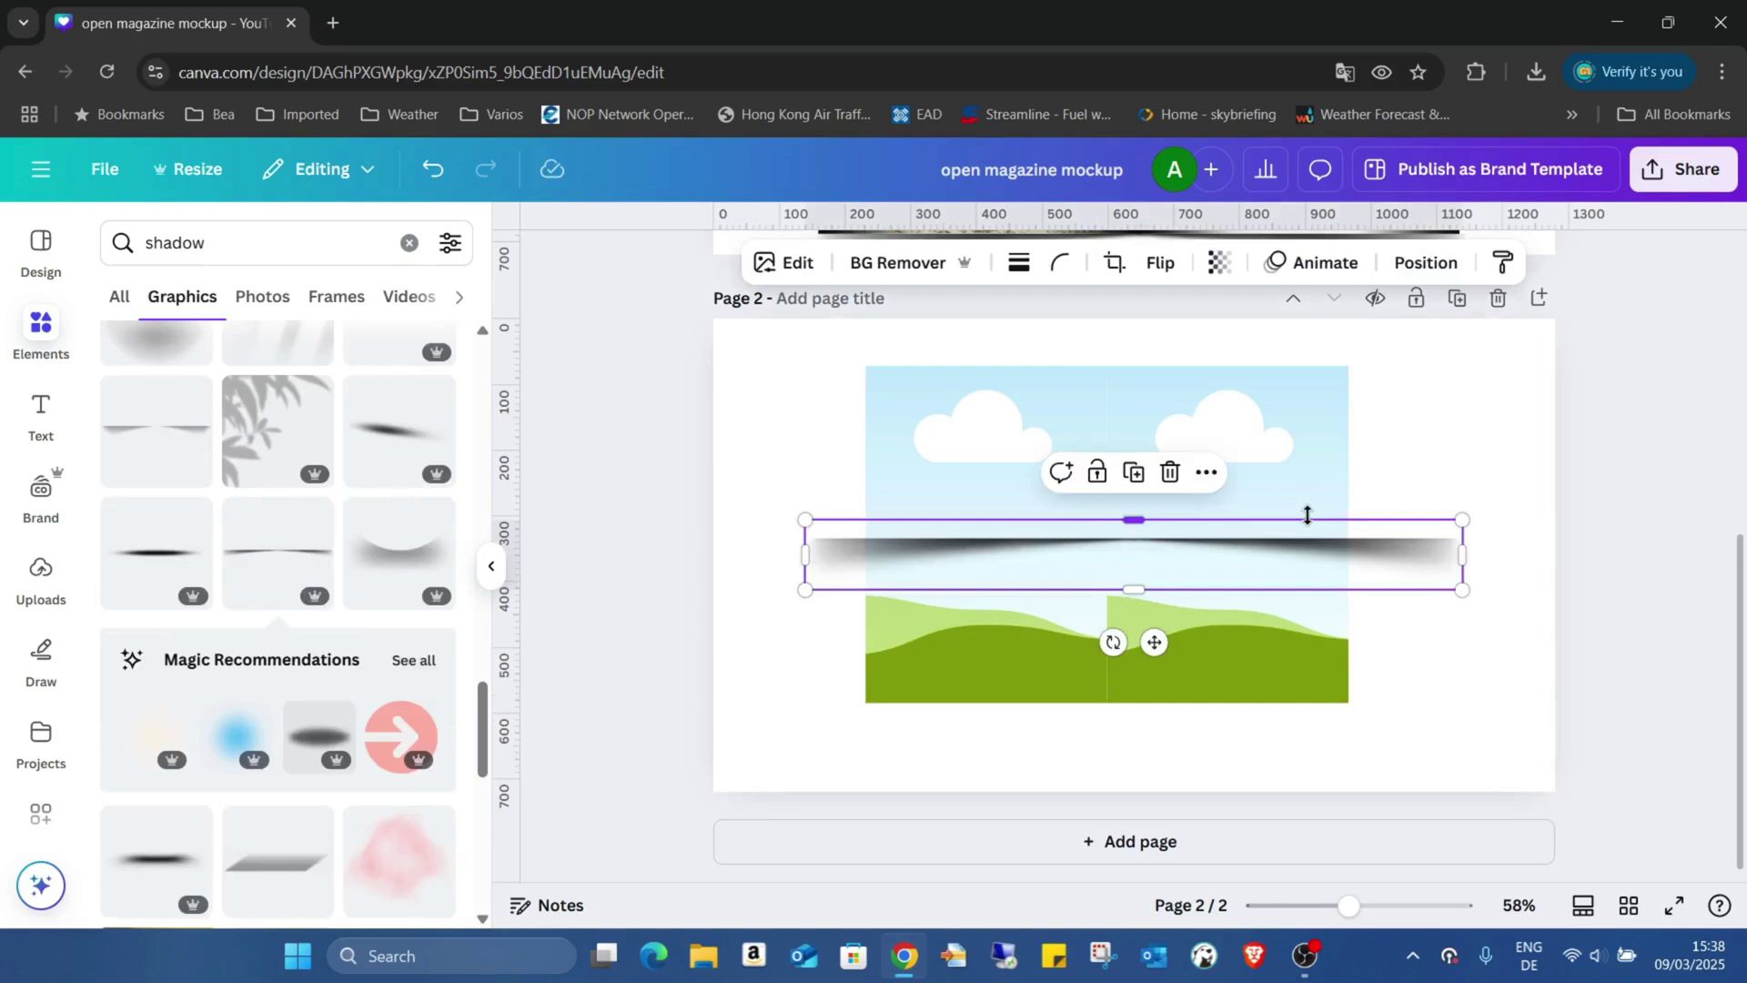
pyautogui.moveTo(1180, 563)
pyautogui.mouseDown()
pyautogui.moveTo(1225, 671)
pyautogui.moveTo(1170, 585)
pyautogui.mouseUp()
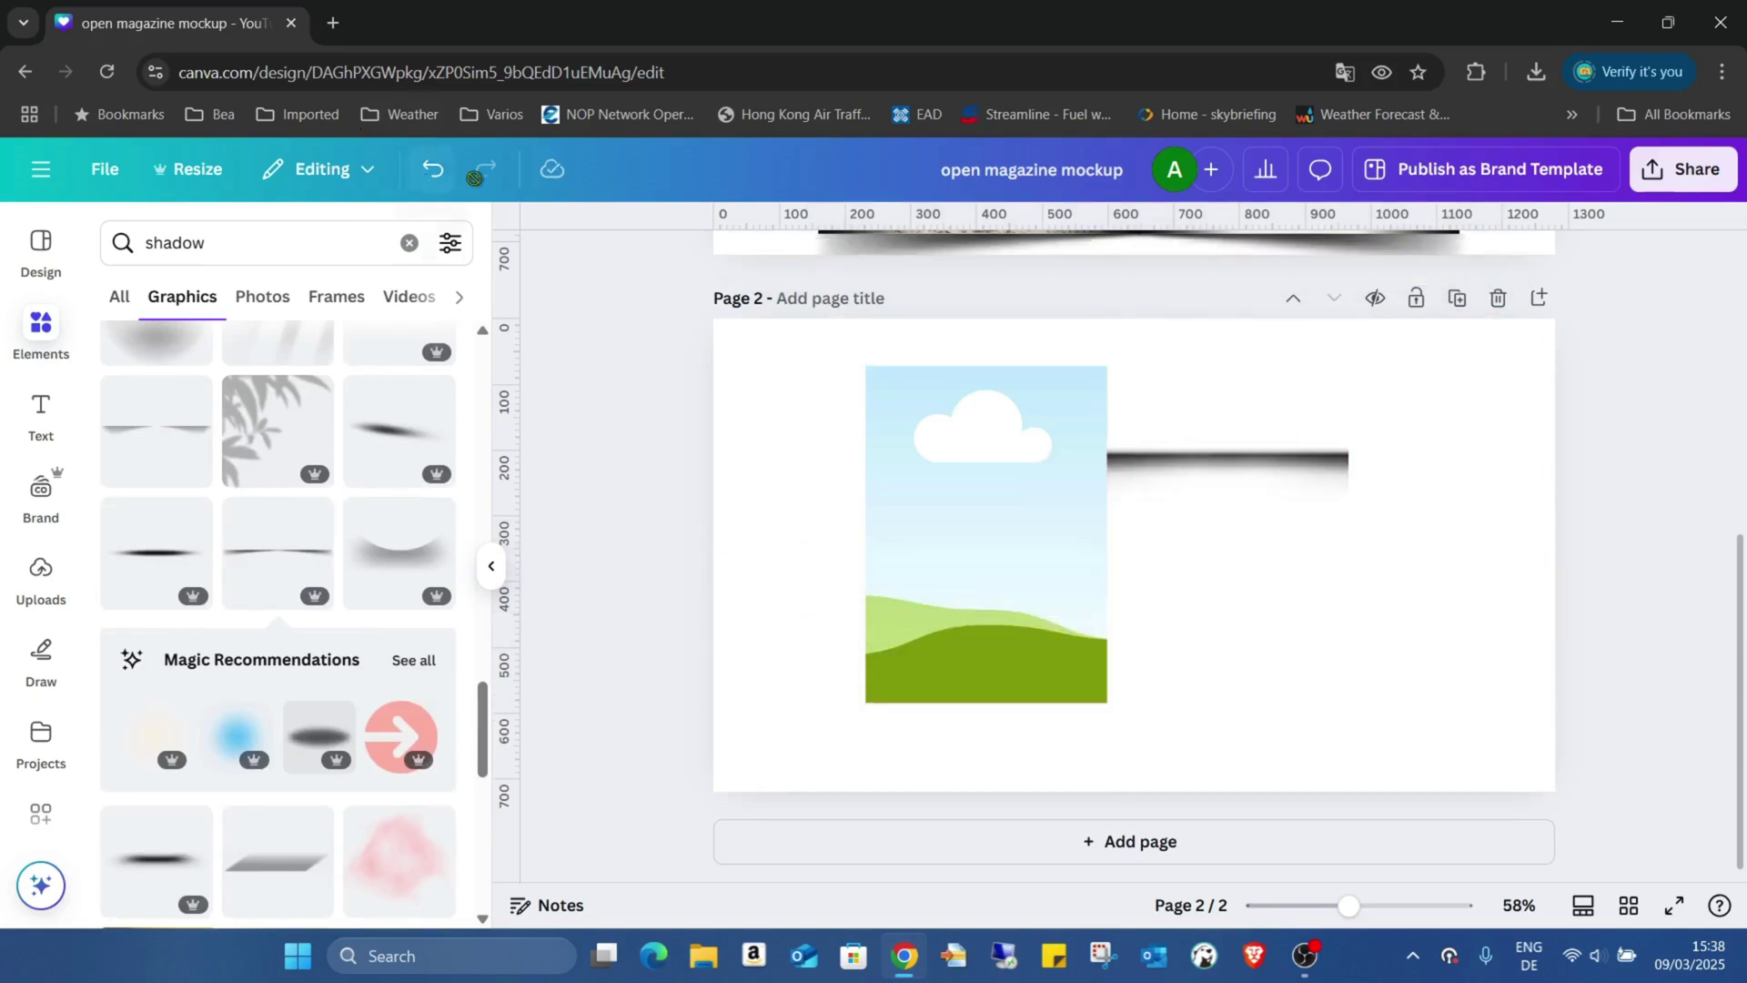
pyautogui.click(434, 170)
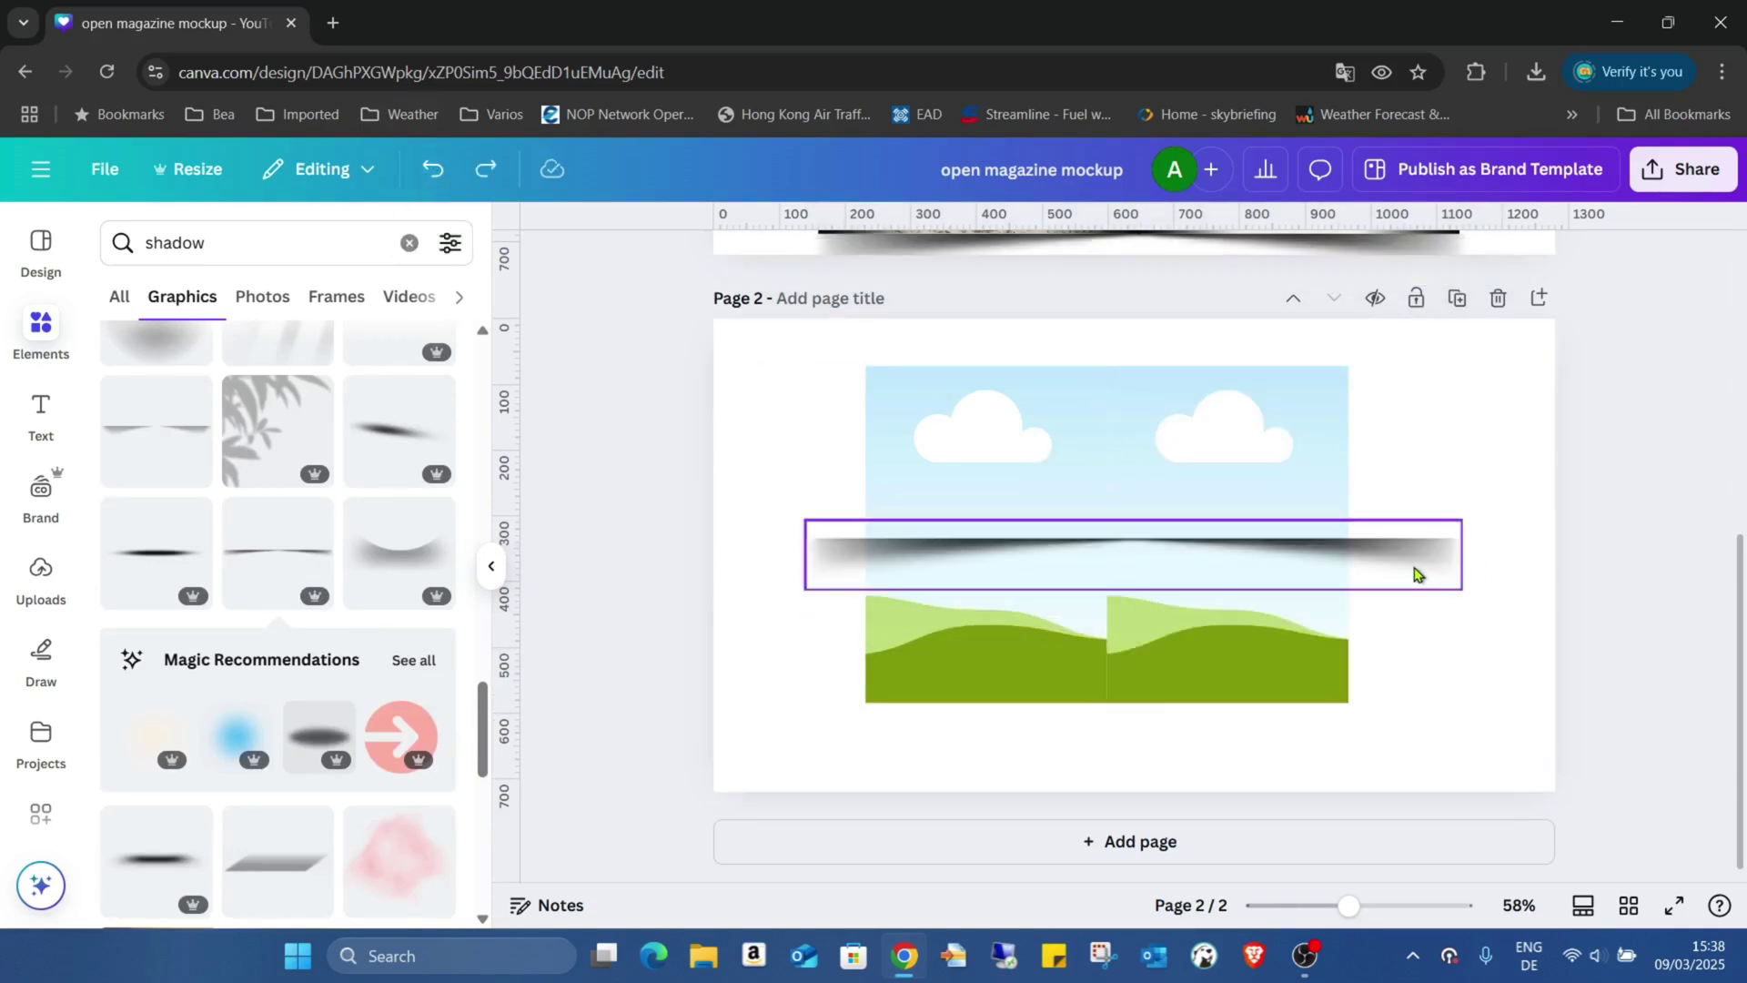
pyautogui.moveTo(1415, 573); pyautogui.dragTo(1347, 701)
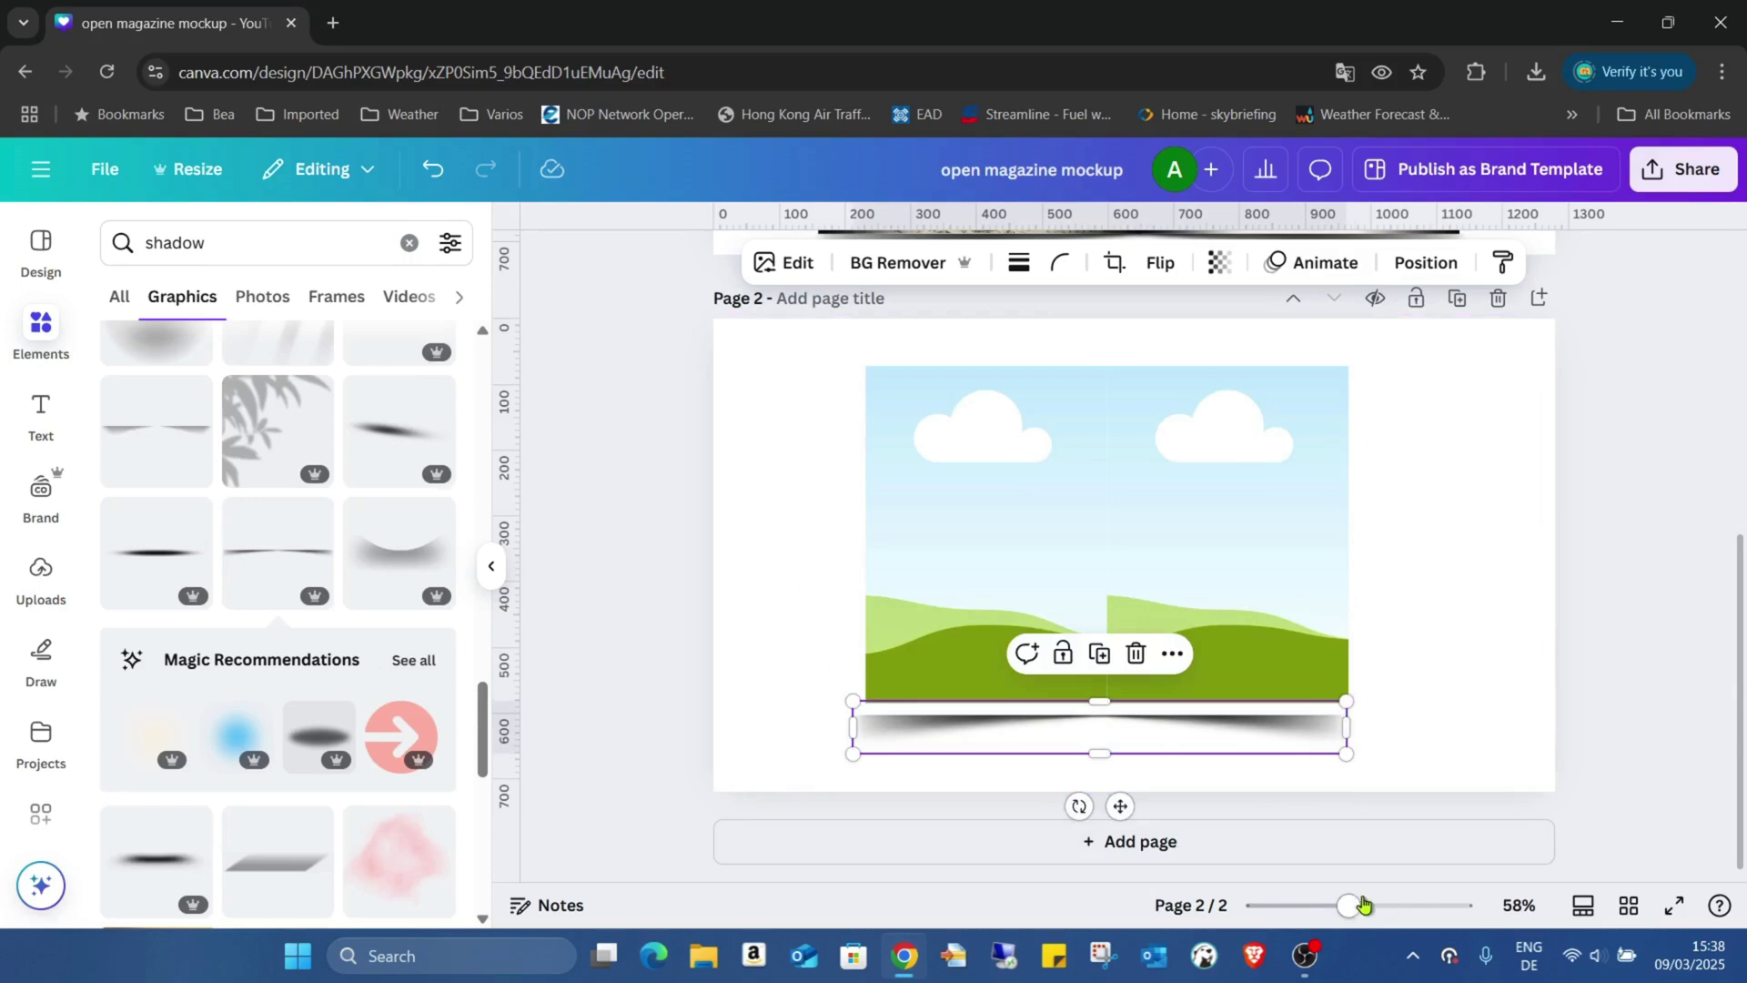
# Step: Move and resize the shadow to span both frames, flush against their bottom edge
pyautogui.scroll(5, 1456, 691)
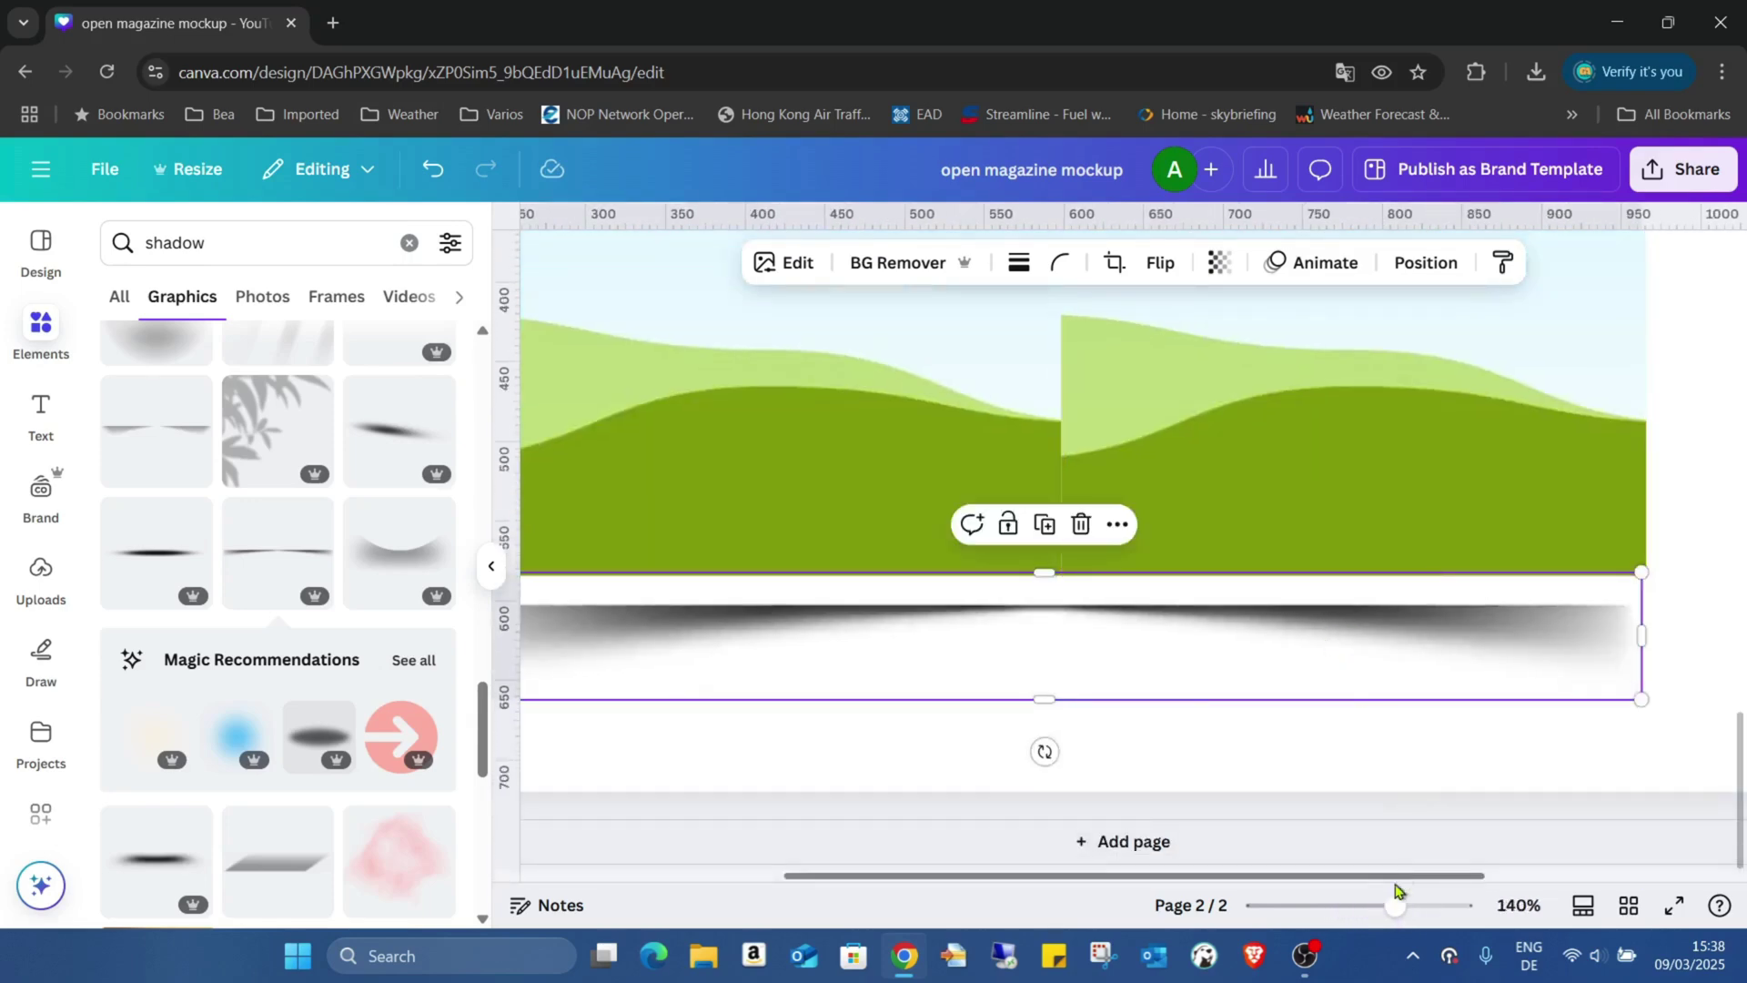
pyautogui.hscroll(-2, 1372, 885)
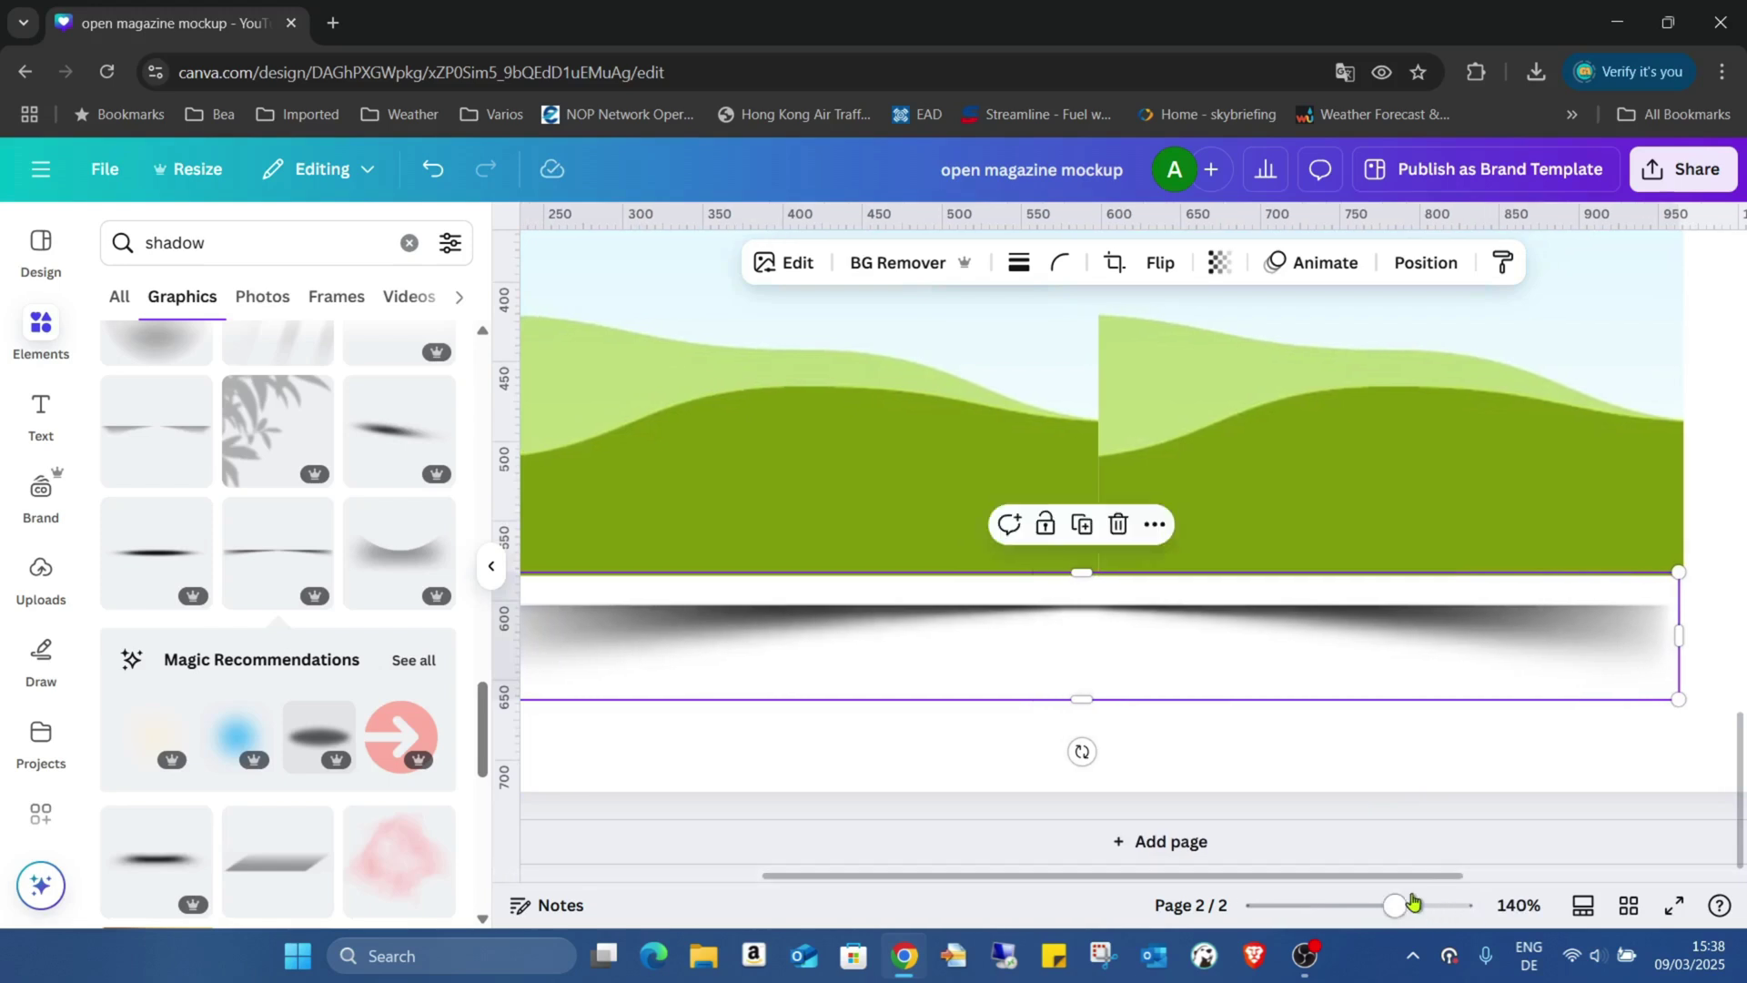
pyautogui.moveTo(1393, 905); pyautogui.dragTo(1383, 905)
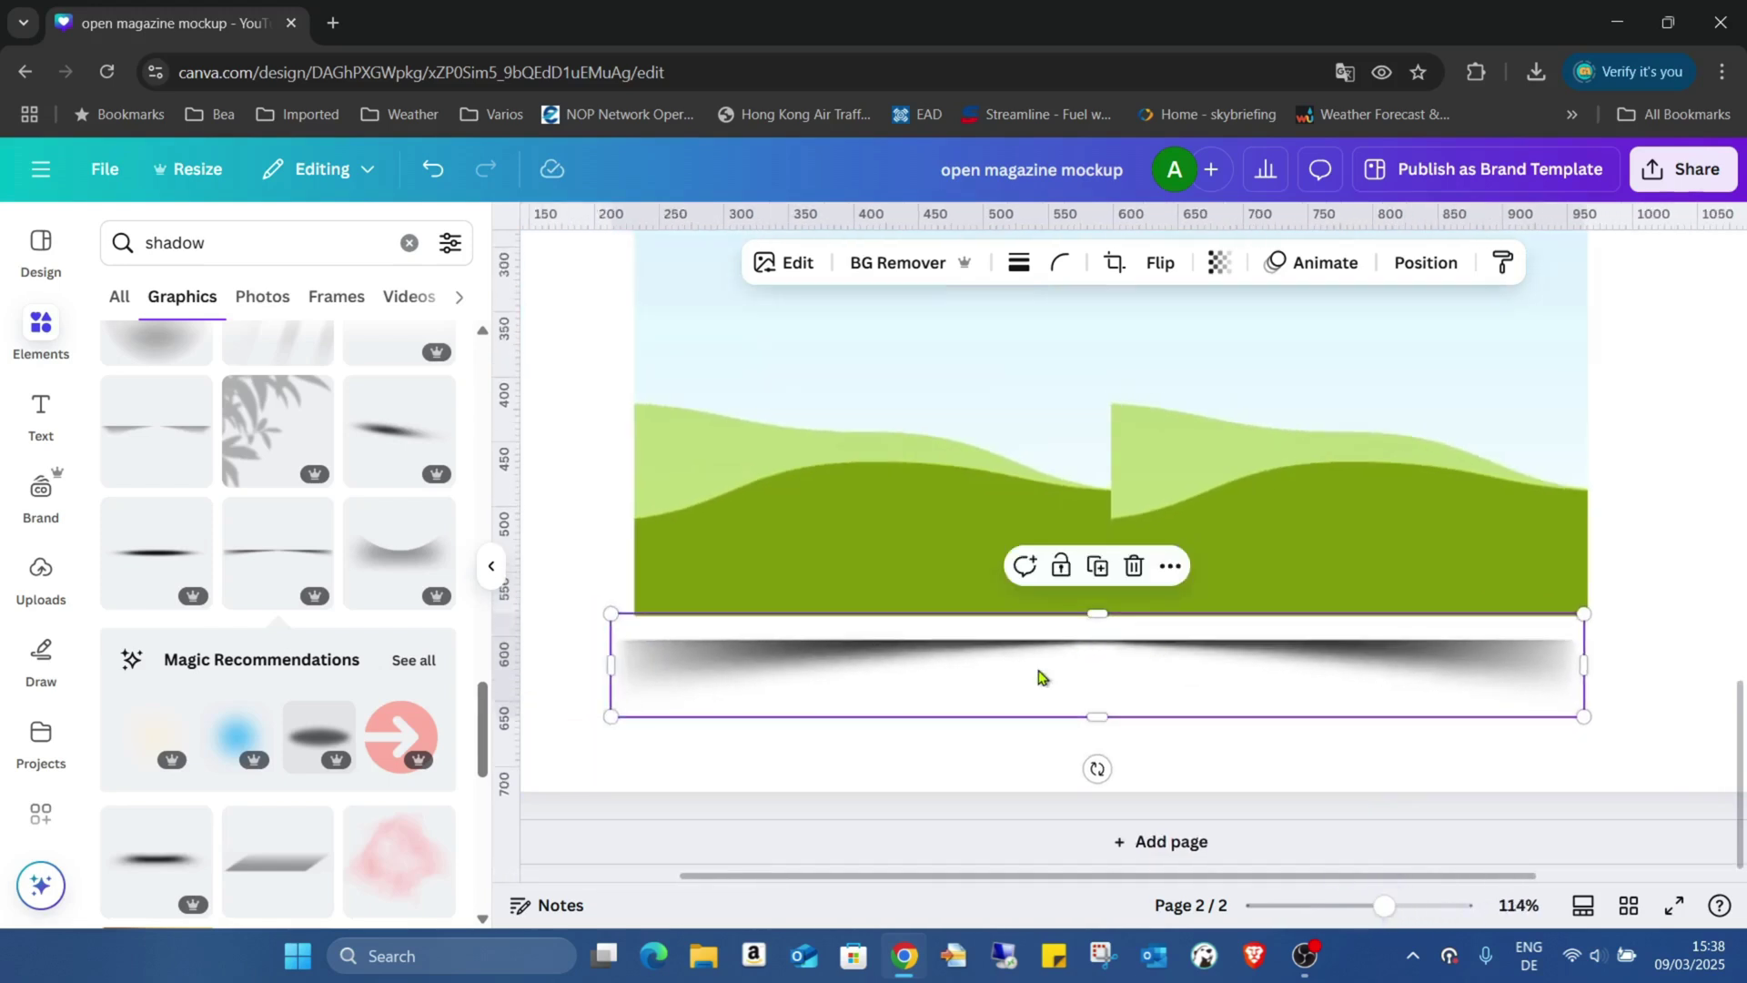
pyautogui.moveTo(1042, 676); pyautogui.dragTo(1053, 644)
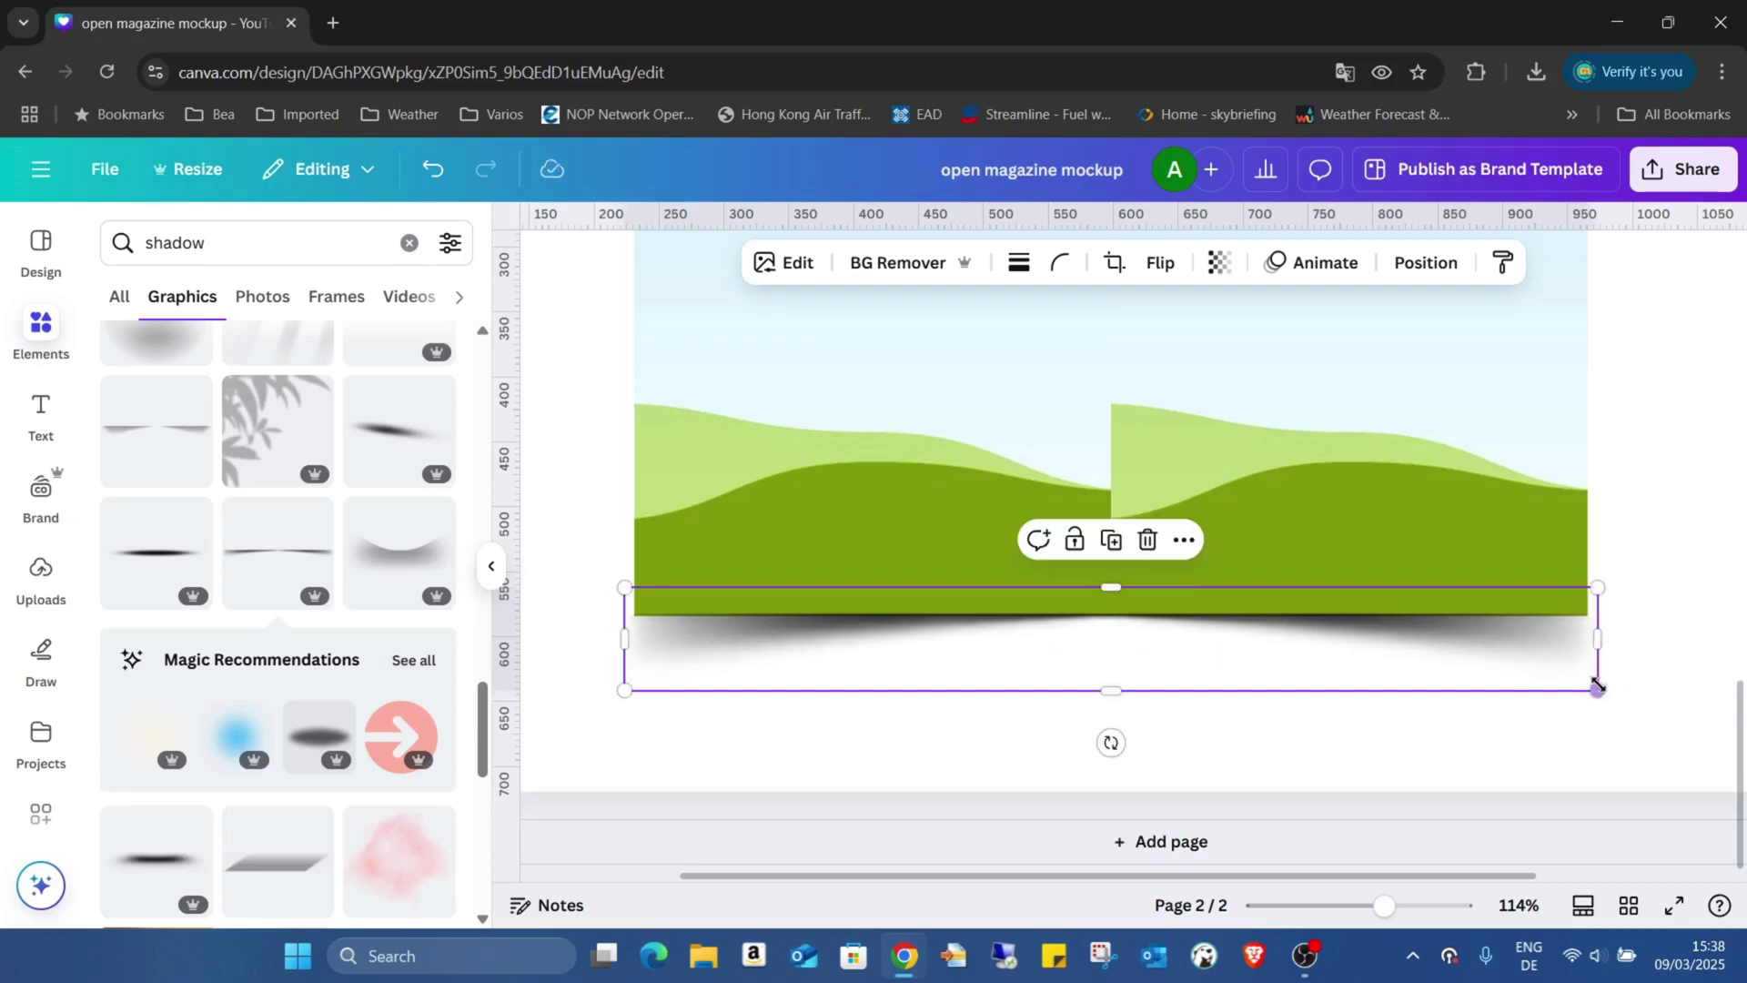
pyautogui.moveTo(1597, 688); pyautogui.dragTo(1623, 697)
pyautogui.moveTo(1517, 651); pyautogui.dragTo(1506, 645)
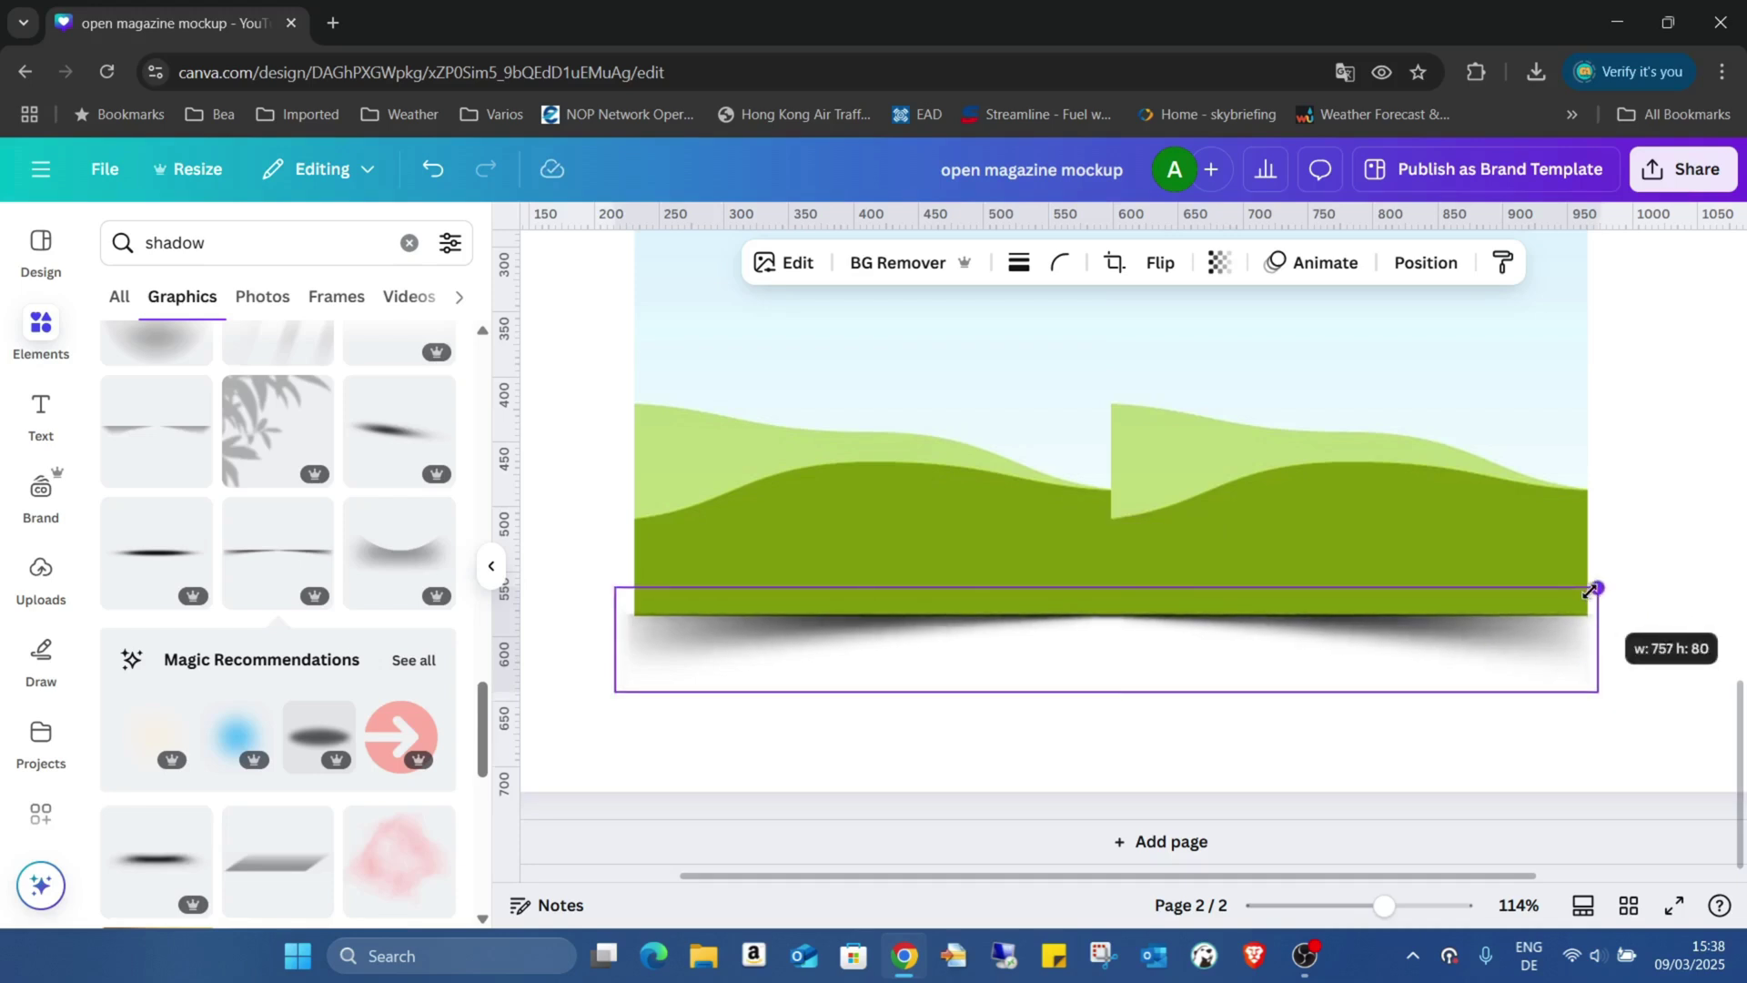
pyautogui.moveTo(1310, 661); pyautogui.dragTo(1319, 644)
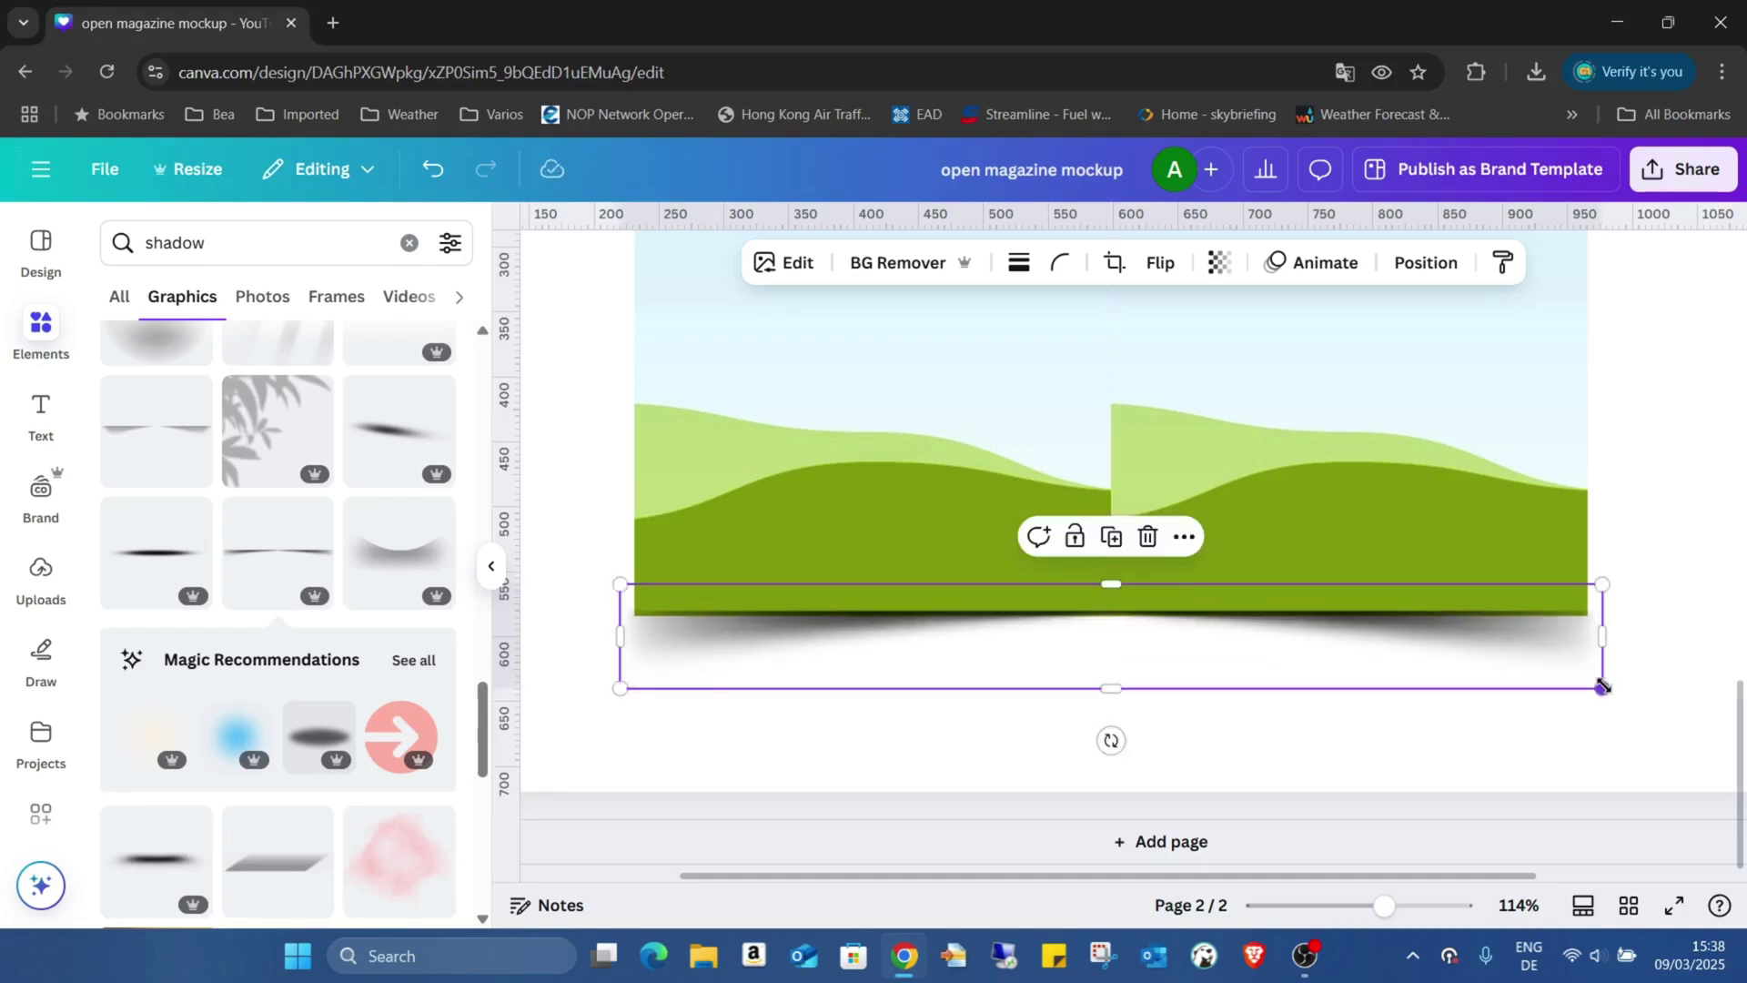
pyautogui.moveTo(1599, 684); pyautogui.dragTo(1594, 688)
pyautogui.moveTo(1455, 647); pyautogui.dragTo(1458, 647)
pyautogui.click(1654, 612)
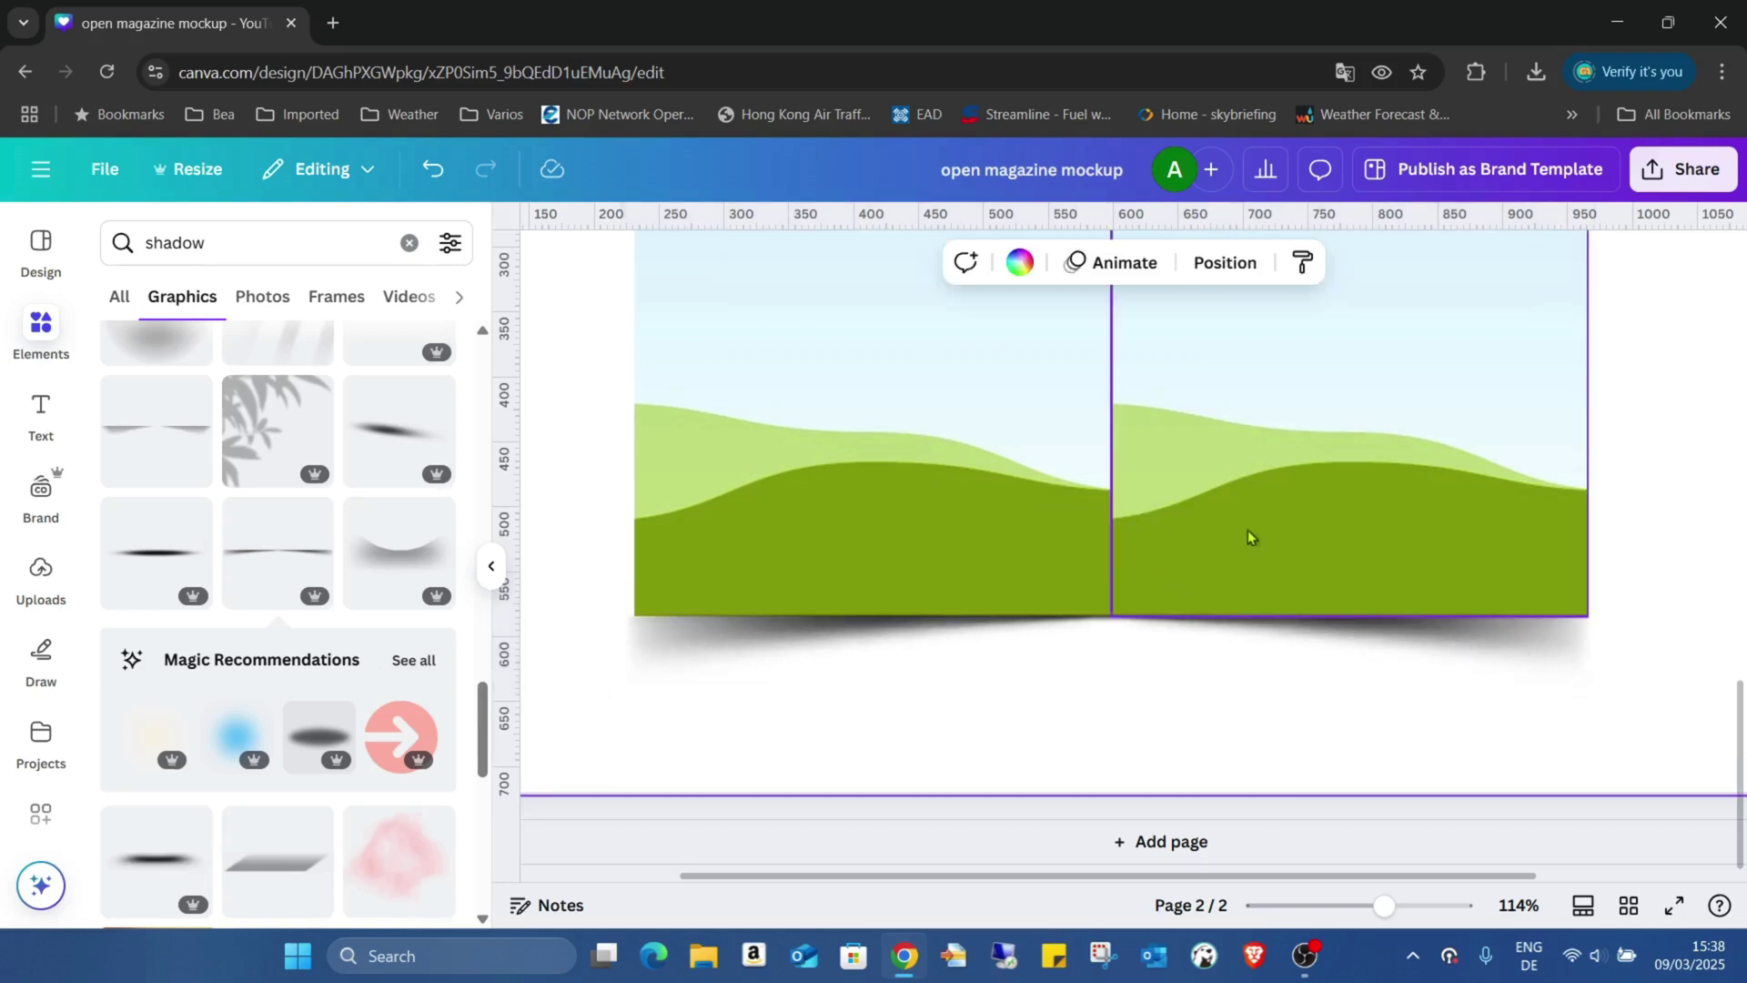
pyautogui.moveTo(1381, 907); pyautogui.dragTo(1350, 911)
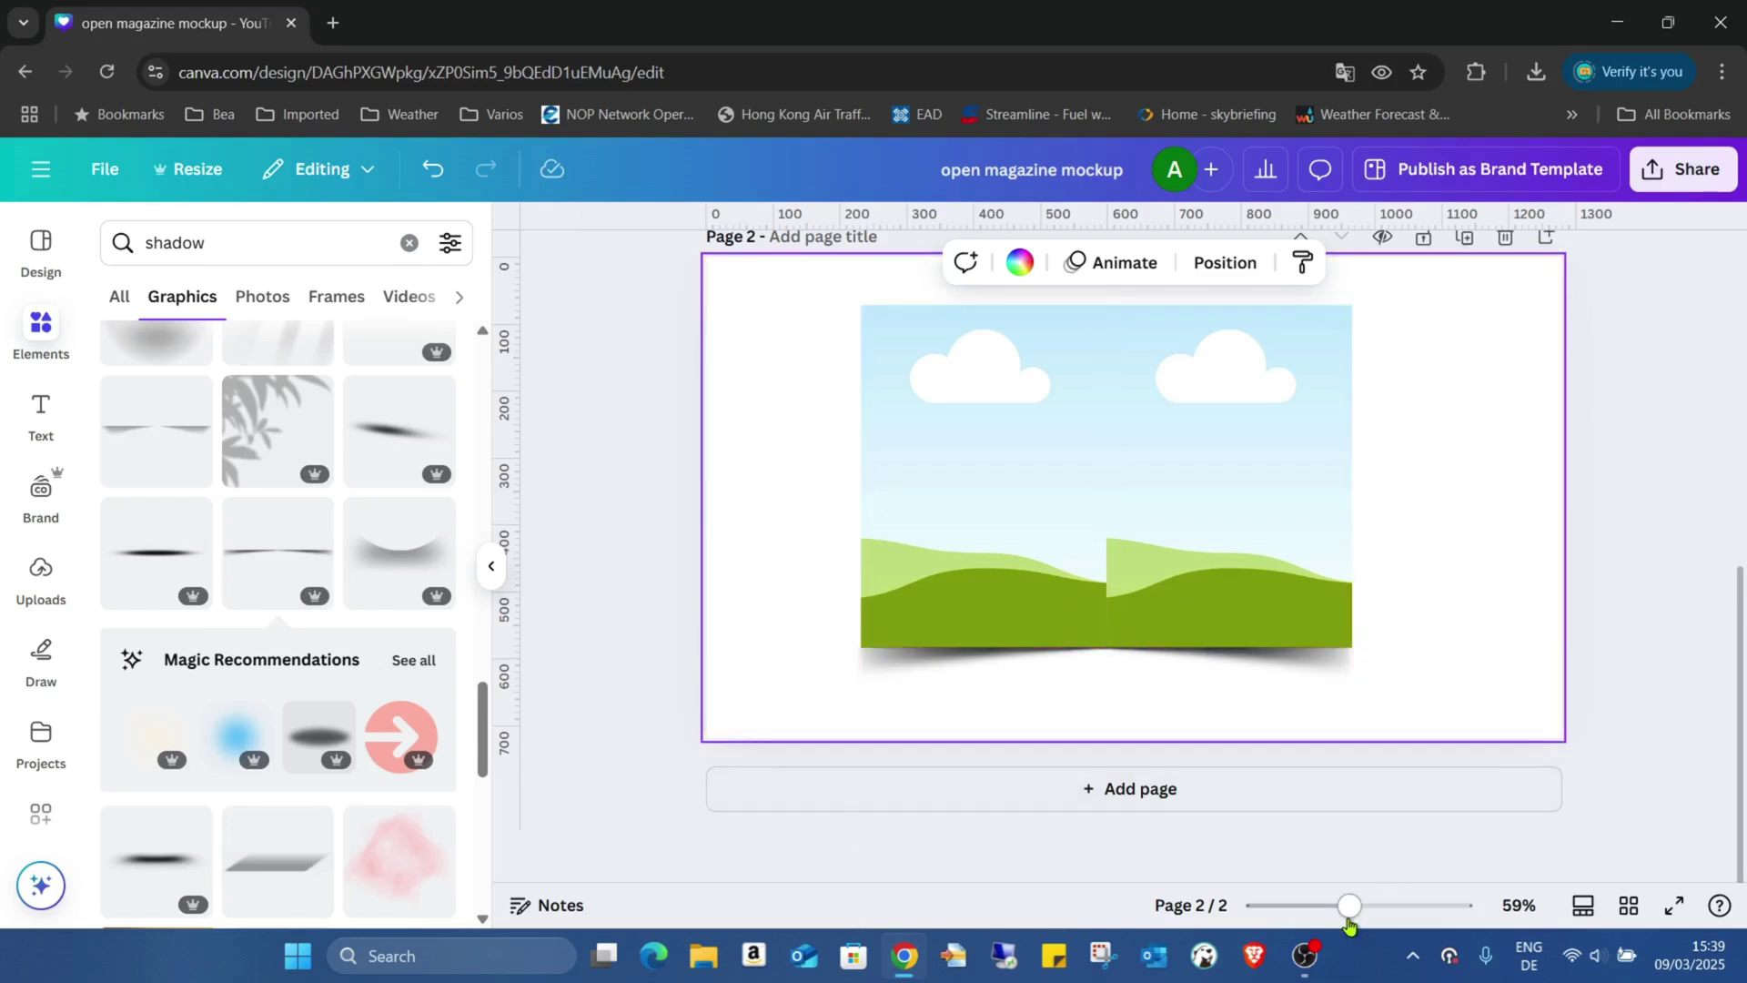
# Step: Add the dark bottom-fading gradient shadow from the 'shadow' results to page 2
pyautogui.scroll(10, 382, 546)
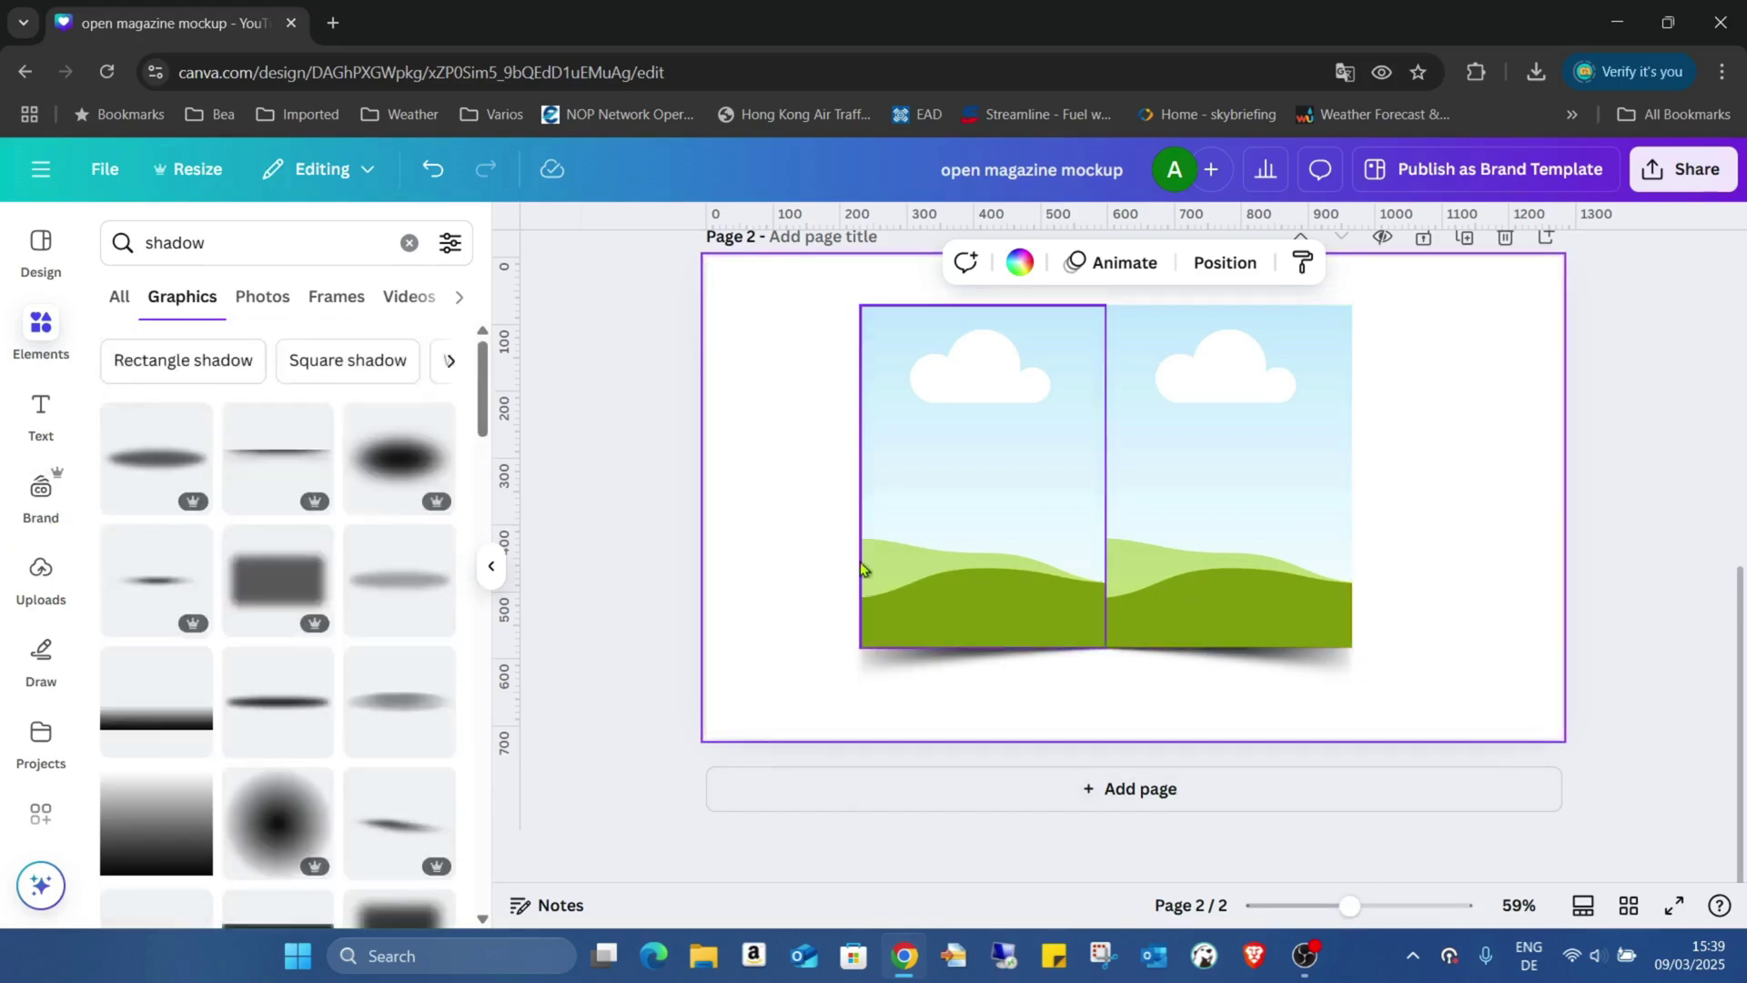
pyautogui.scroll(-2, 355, 636)
pyautogui.scroll(-1, 472, 589)
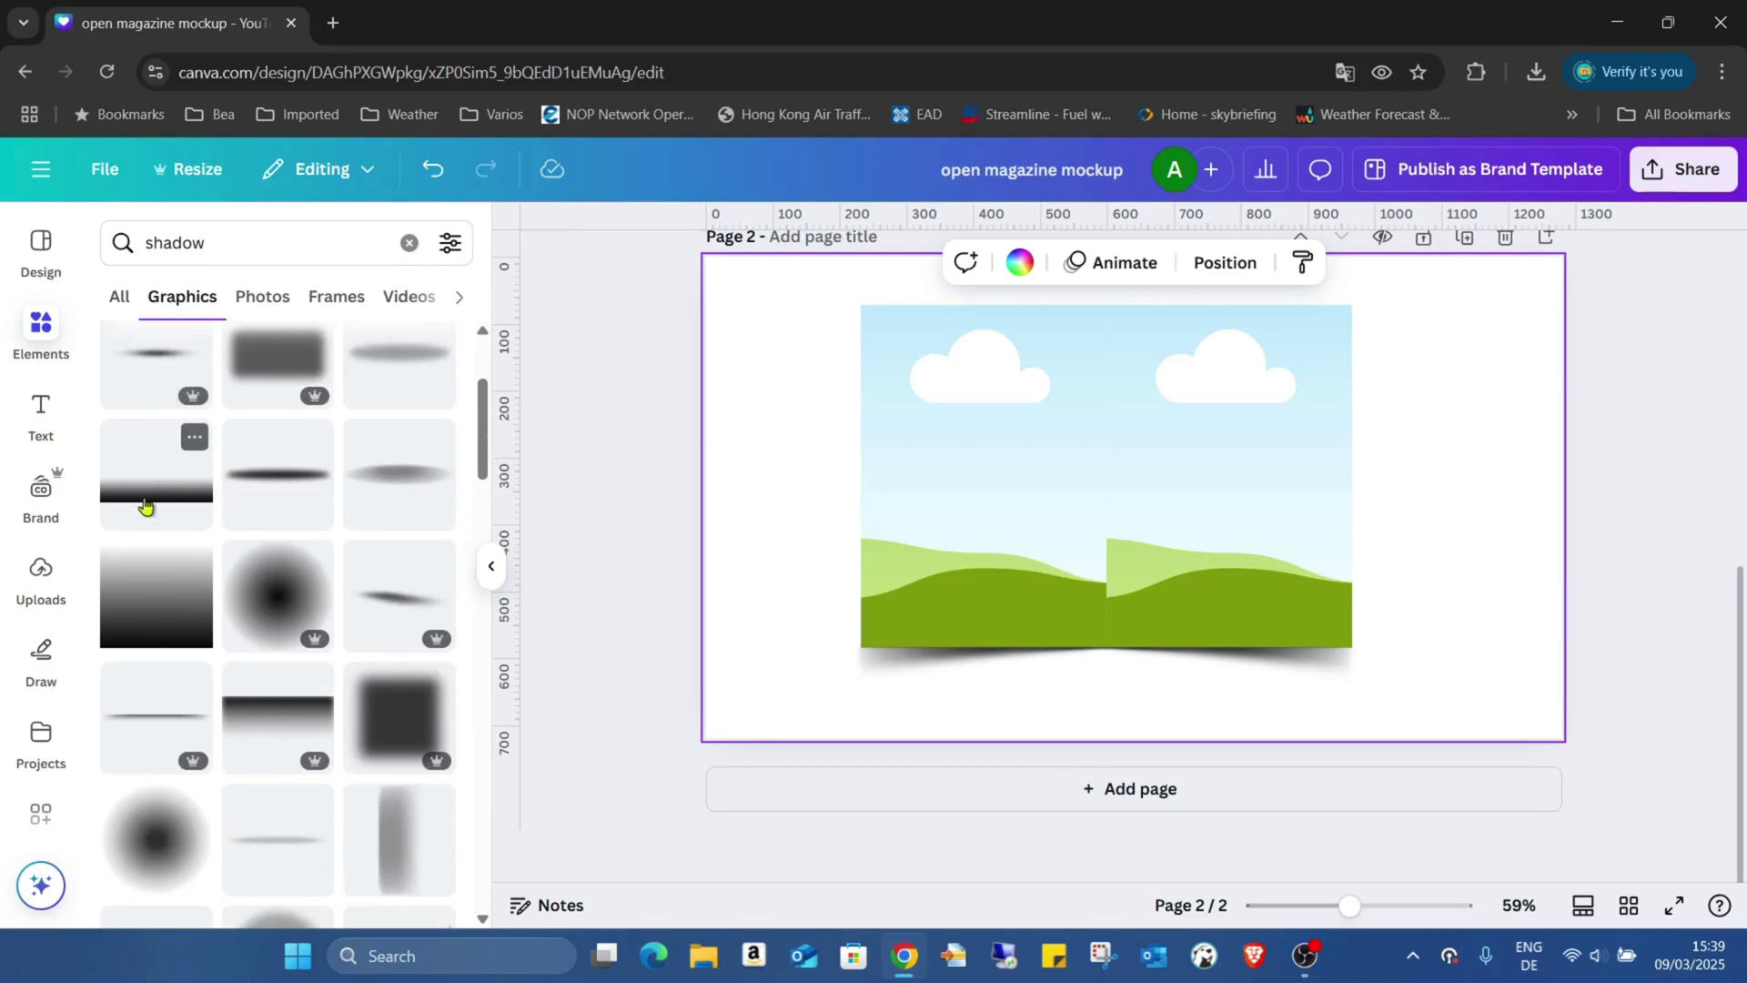
pyautogui.scroll(-3, 300, 558)
pyautogui.scroll(-3, 328, 519)
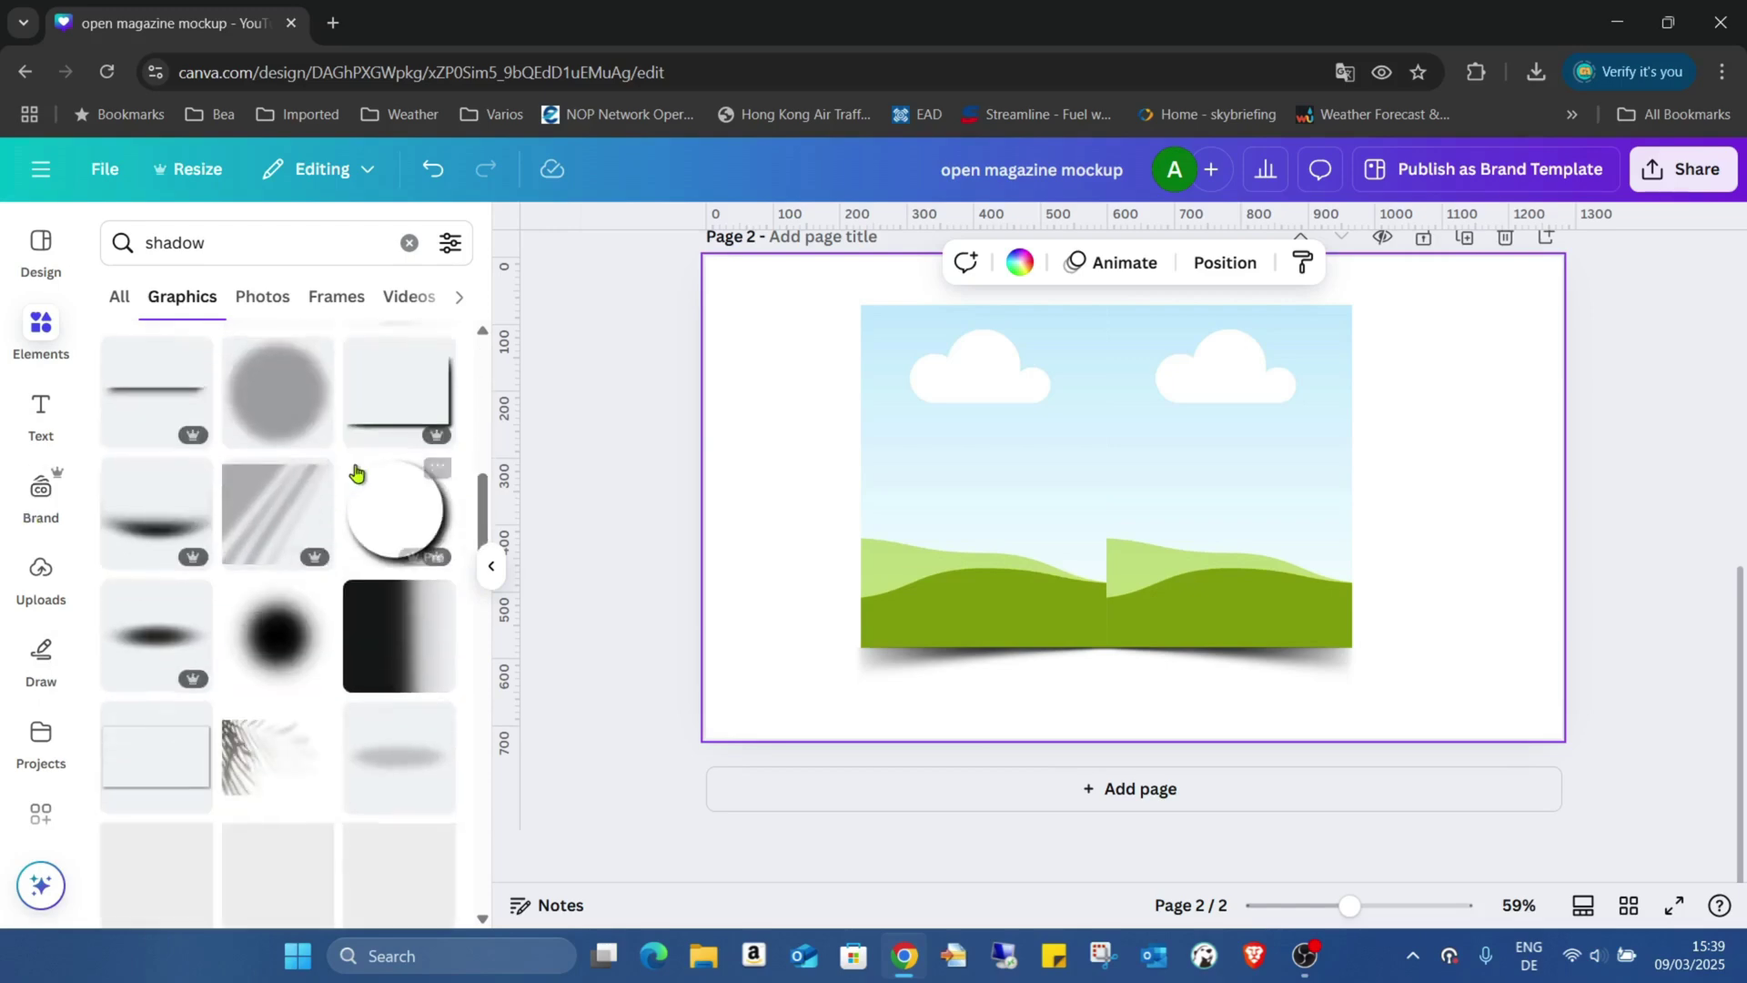
pyautogui.scroll(-3, 327, 484)
pyautogui.scroll(-2, 355, 461)
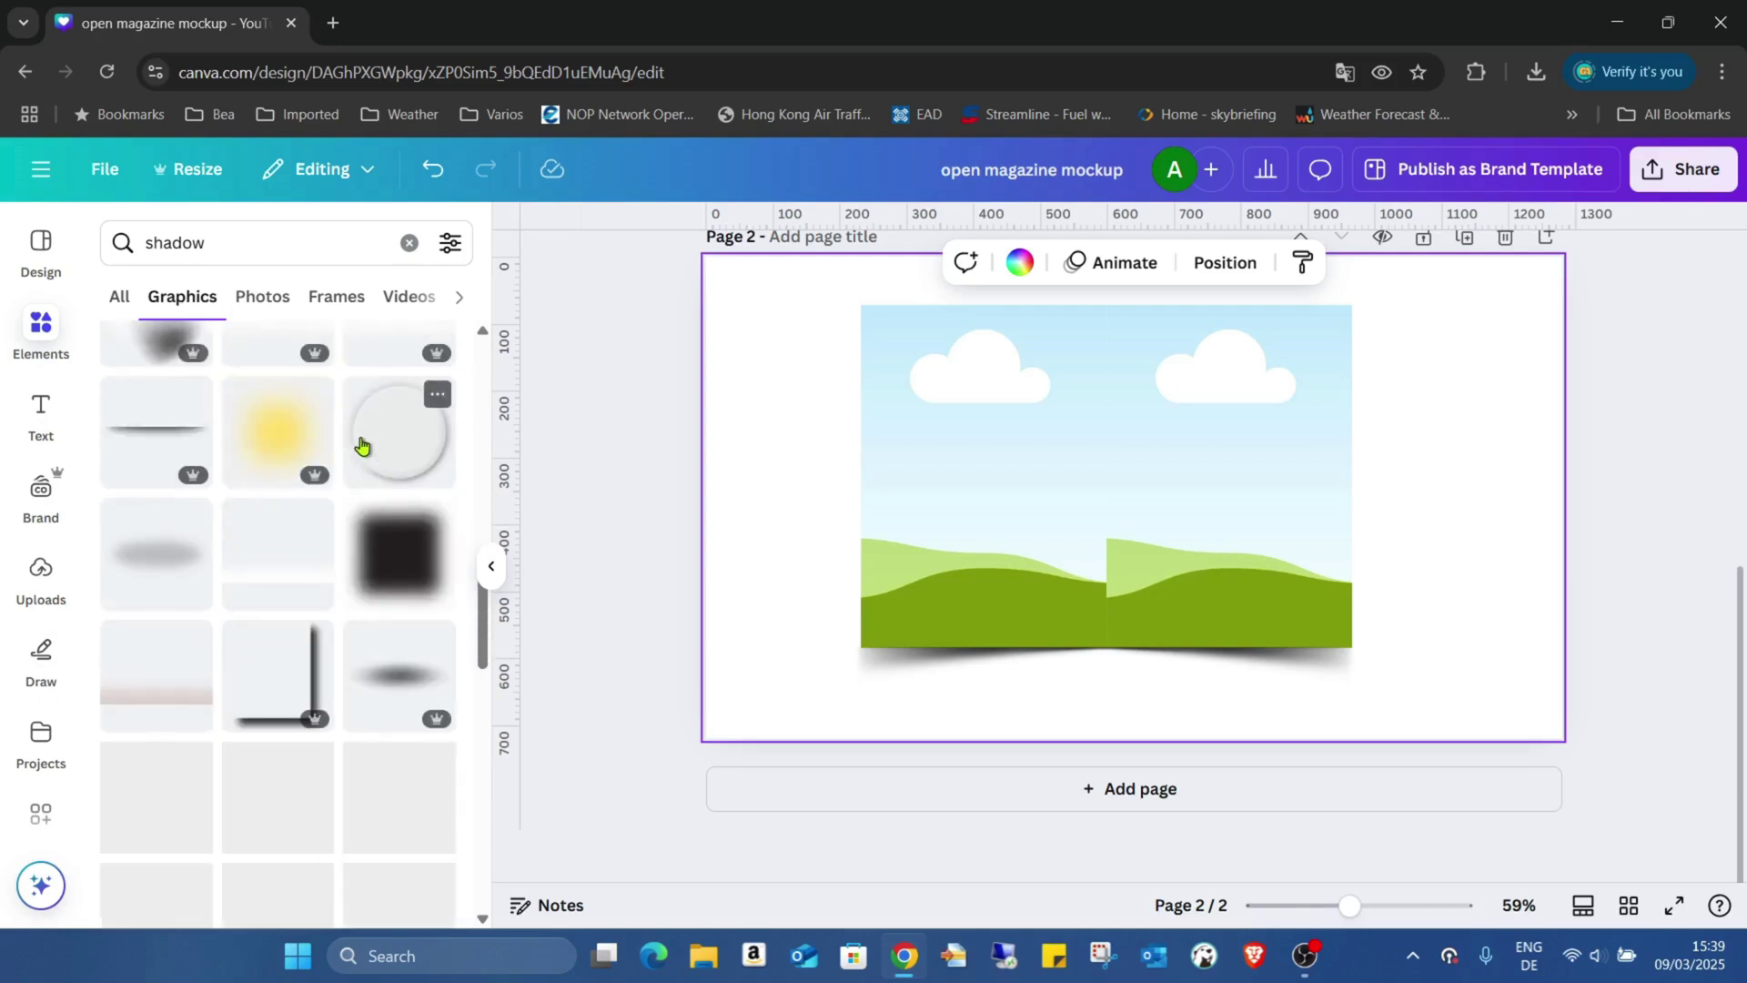
pyautogui.scroll(-2, 355, 440)
pyautogui.scroll(-3, 400, 423)
pyautogui.scroll(-5, 400, 437)
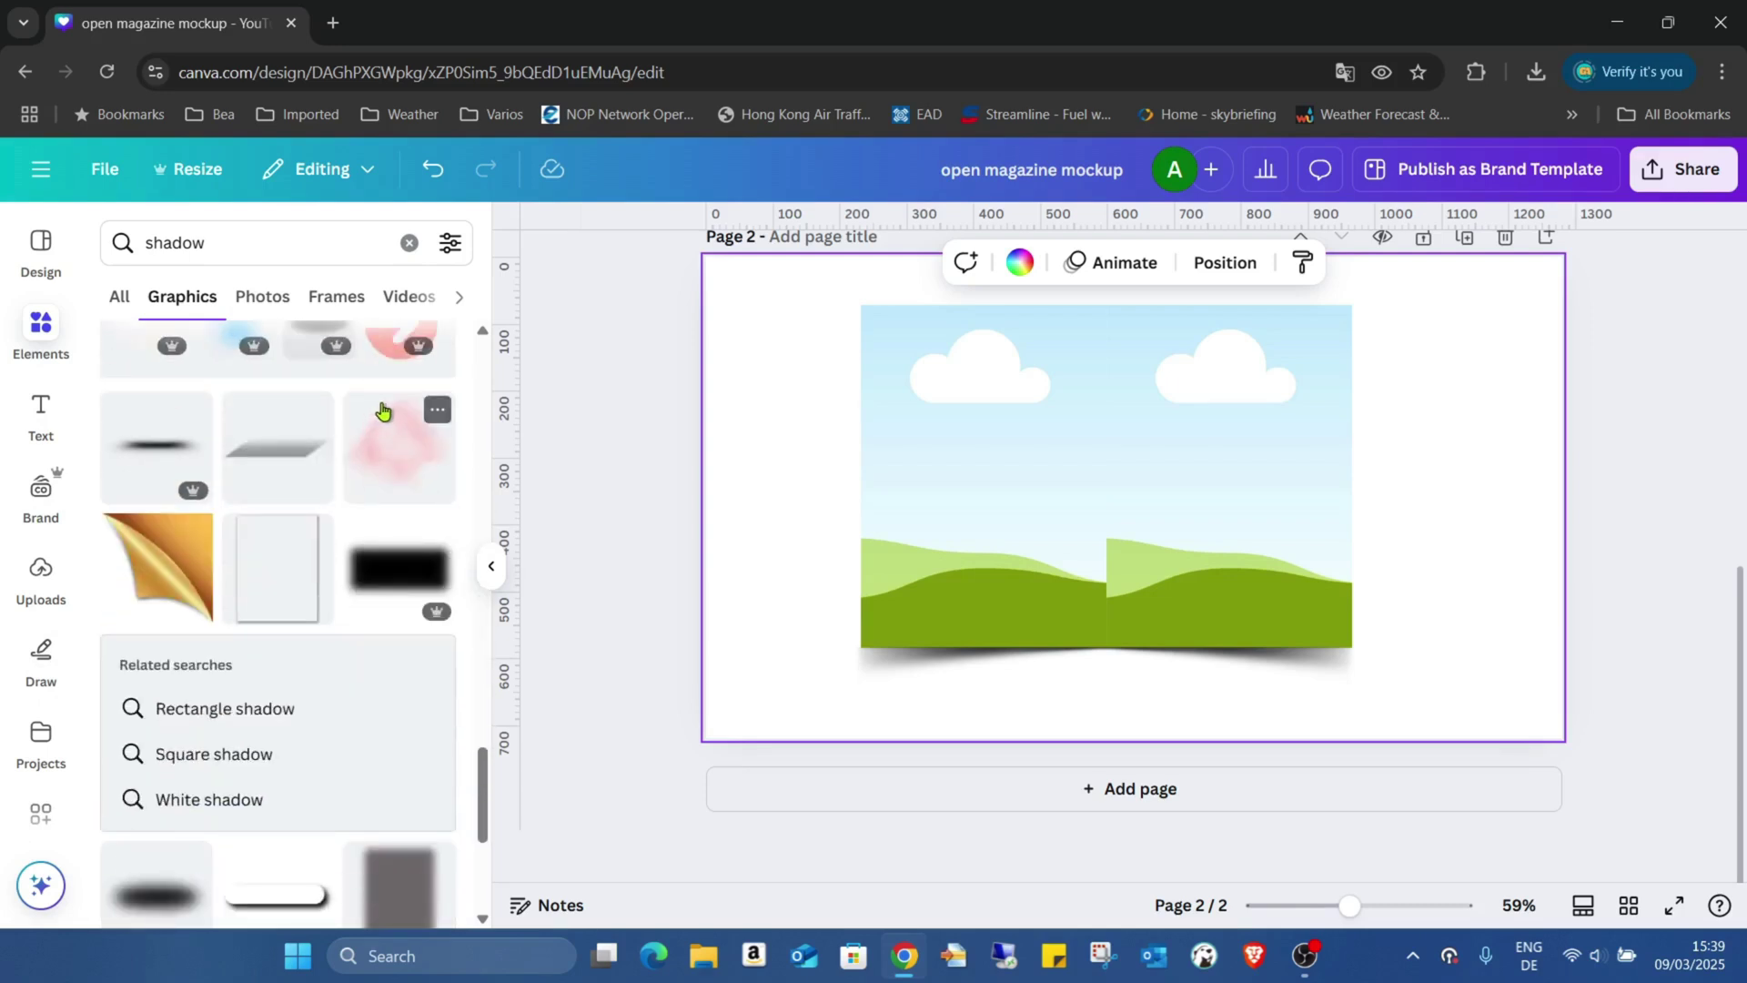
pyautogui.scroll(-10, 382, 412)
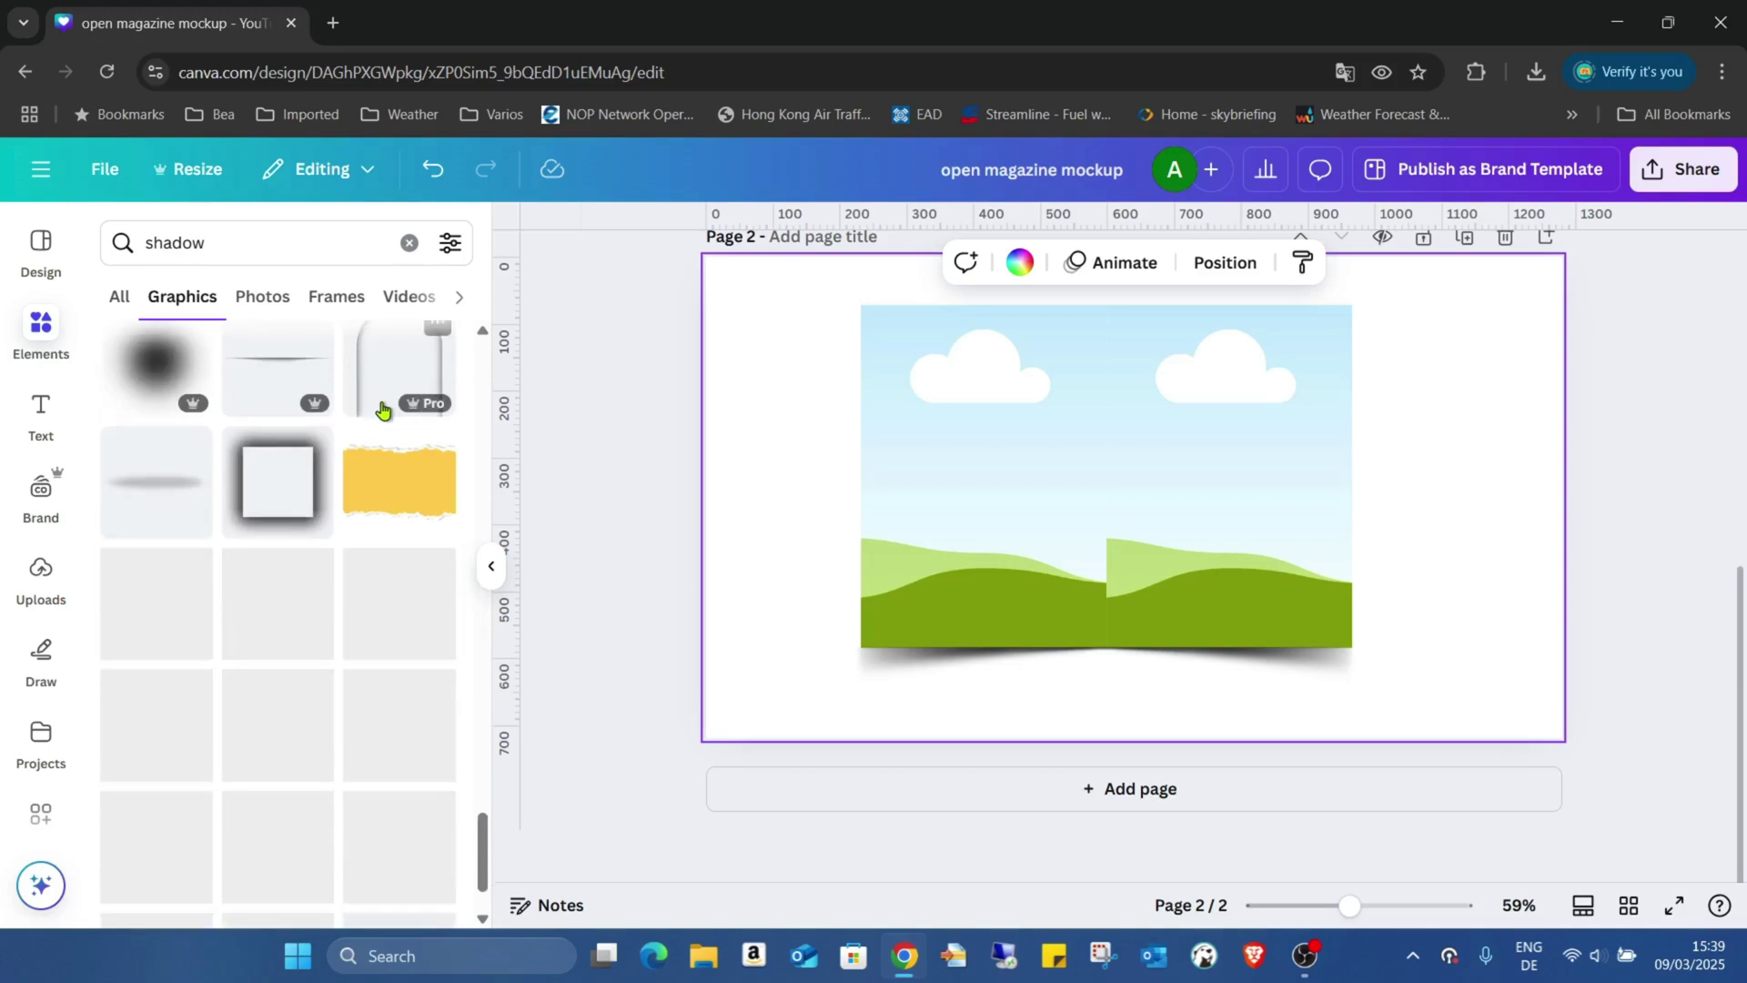
pyautogui.scroll(-2, 382, 411)
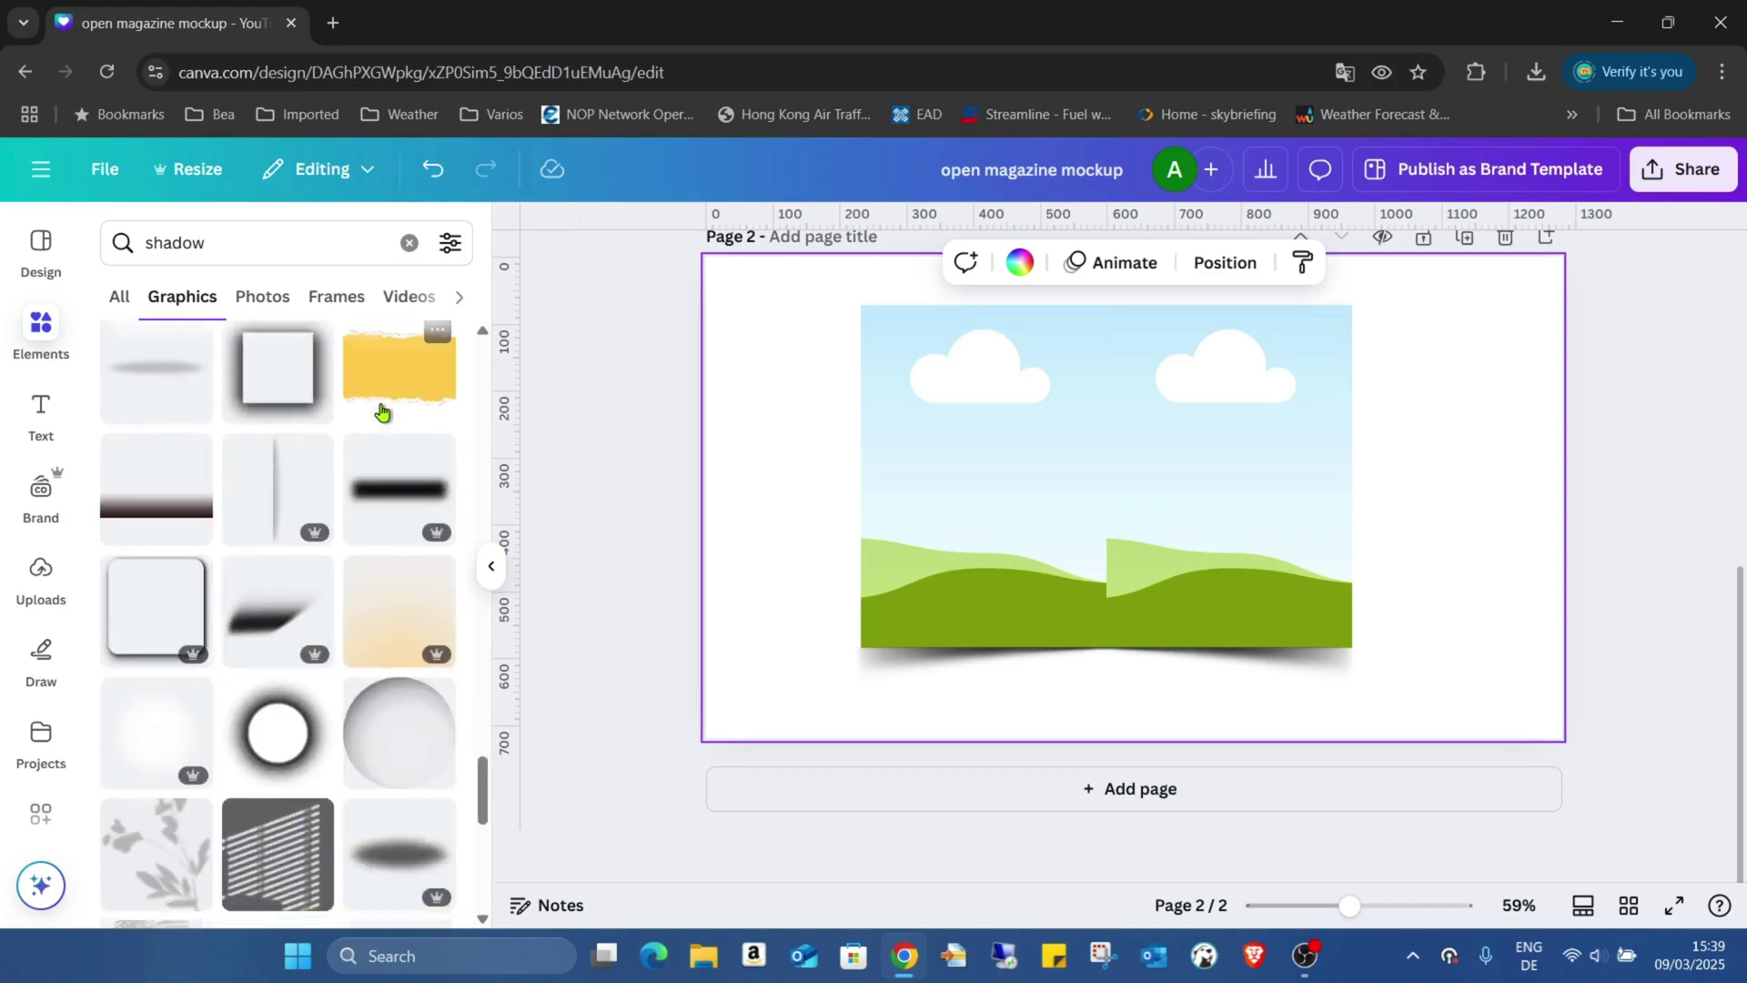
pyautogui.click(156, 491)
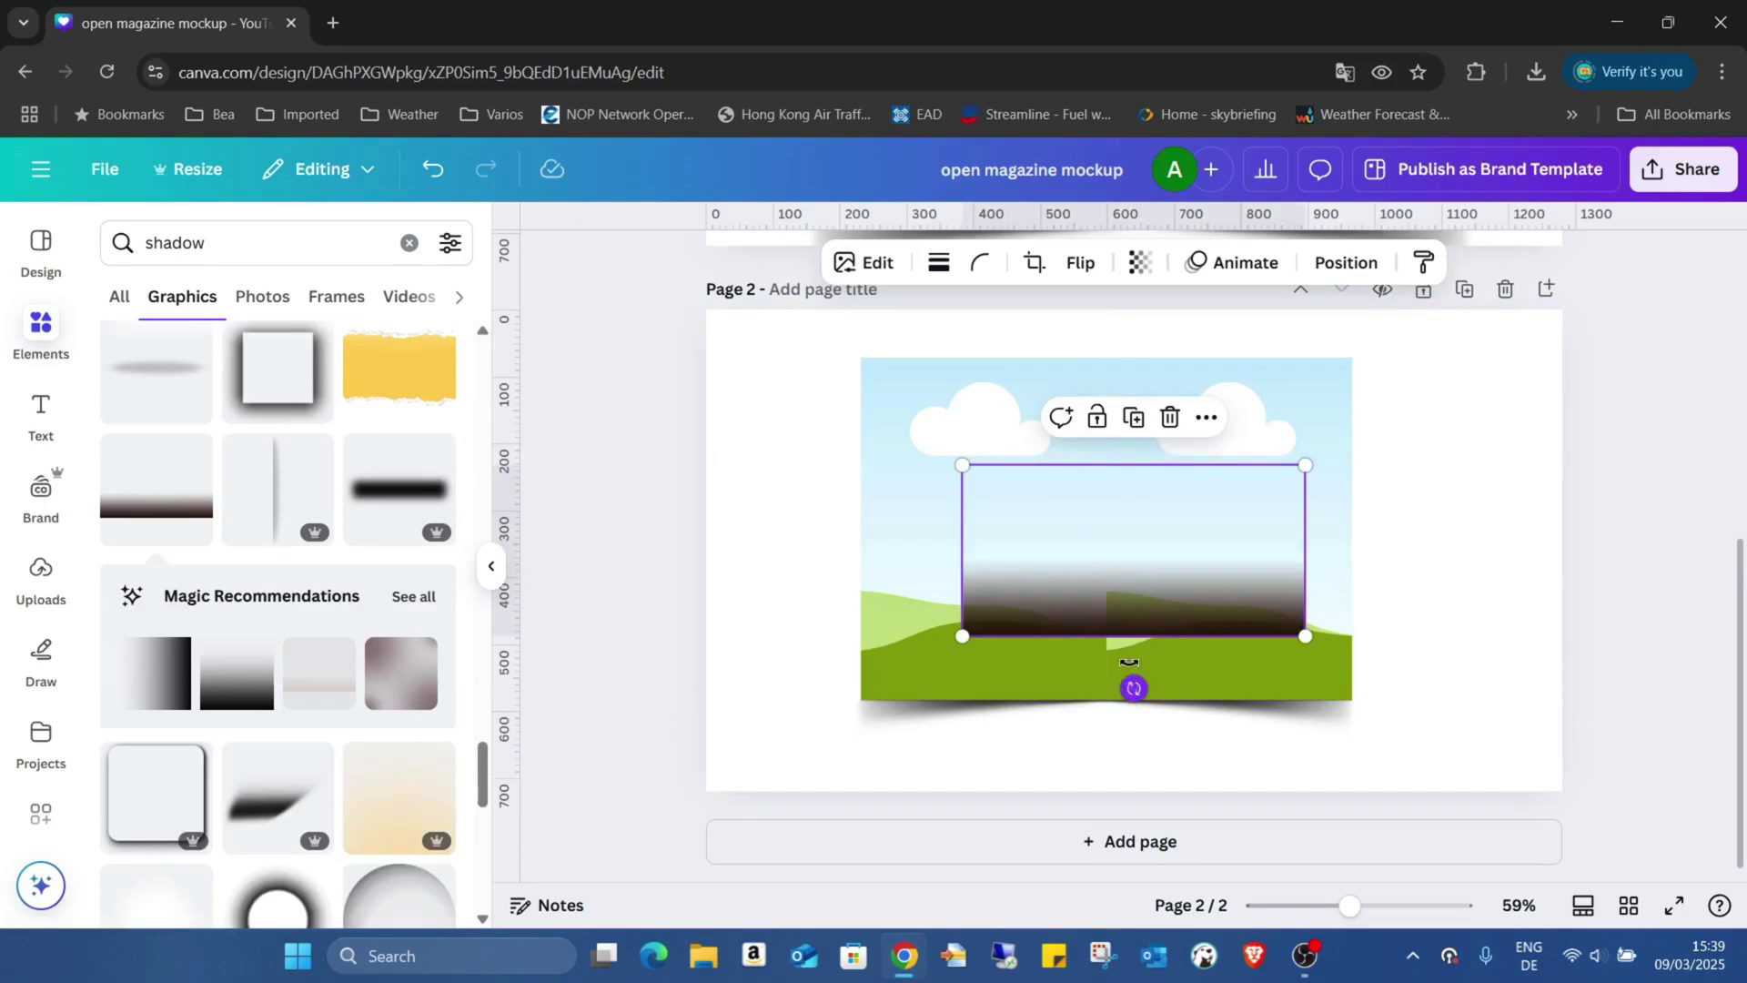
# Step: Rotate the gradient shadow 90° and set it along the left page edge at full height
pyautogui.moveTo(1133, 688); pyautogui.dragTo(899, 510)
pyautogui.click(994, 550)
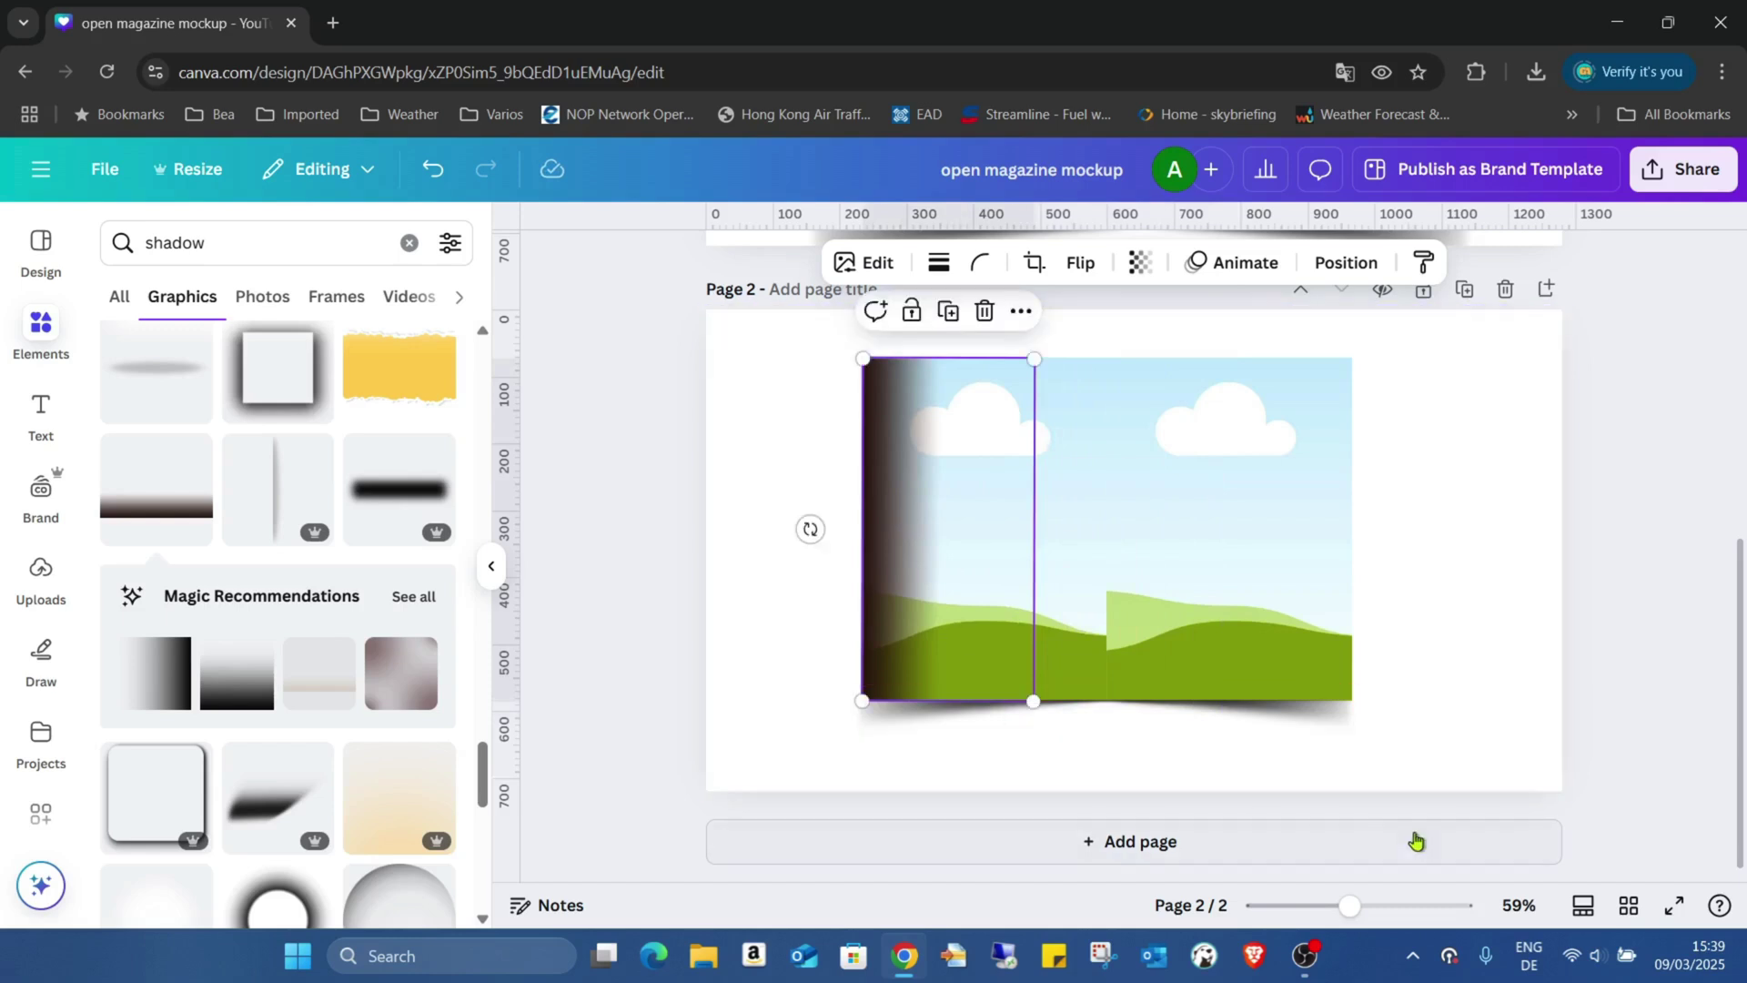
pyautogui.moveTo(1349, 906); pyautogui.dragTo(1374, 910)
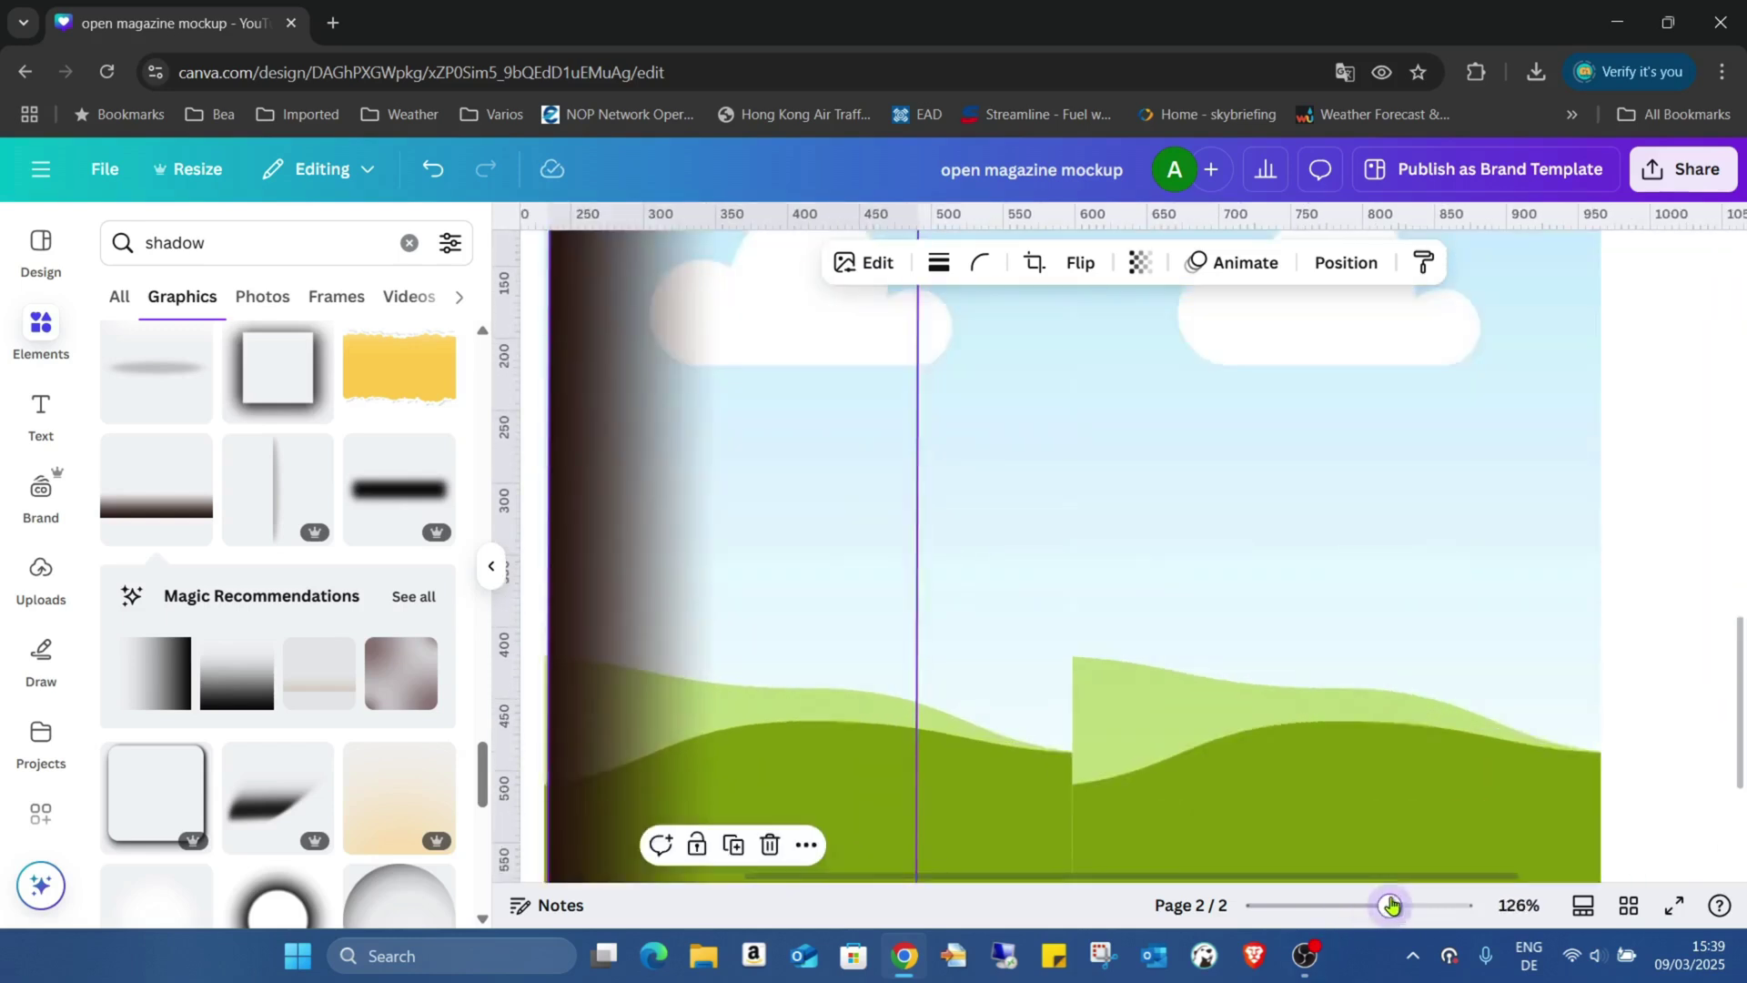
pyautogui.scroll(5, 663, 652)
pyautogui.click(976, 549)
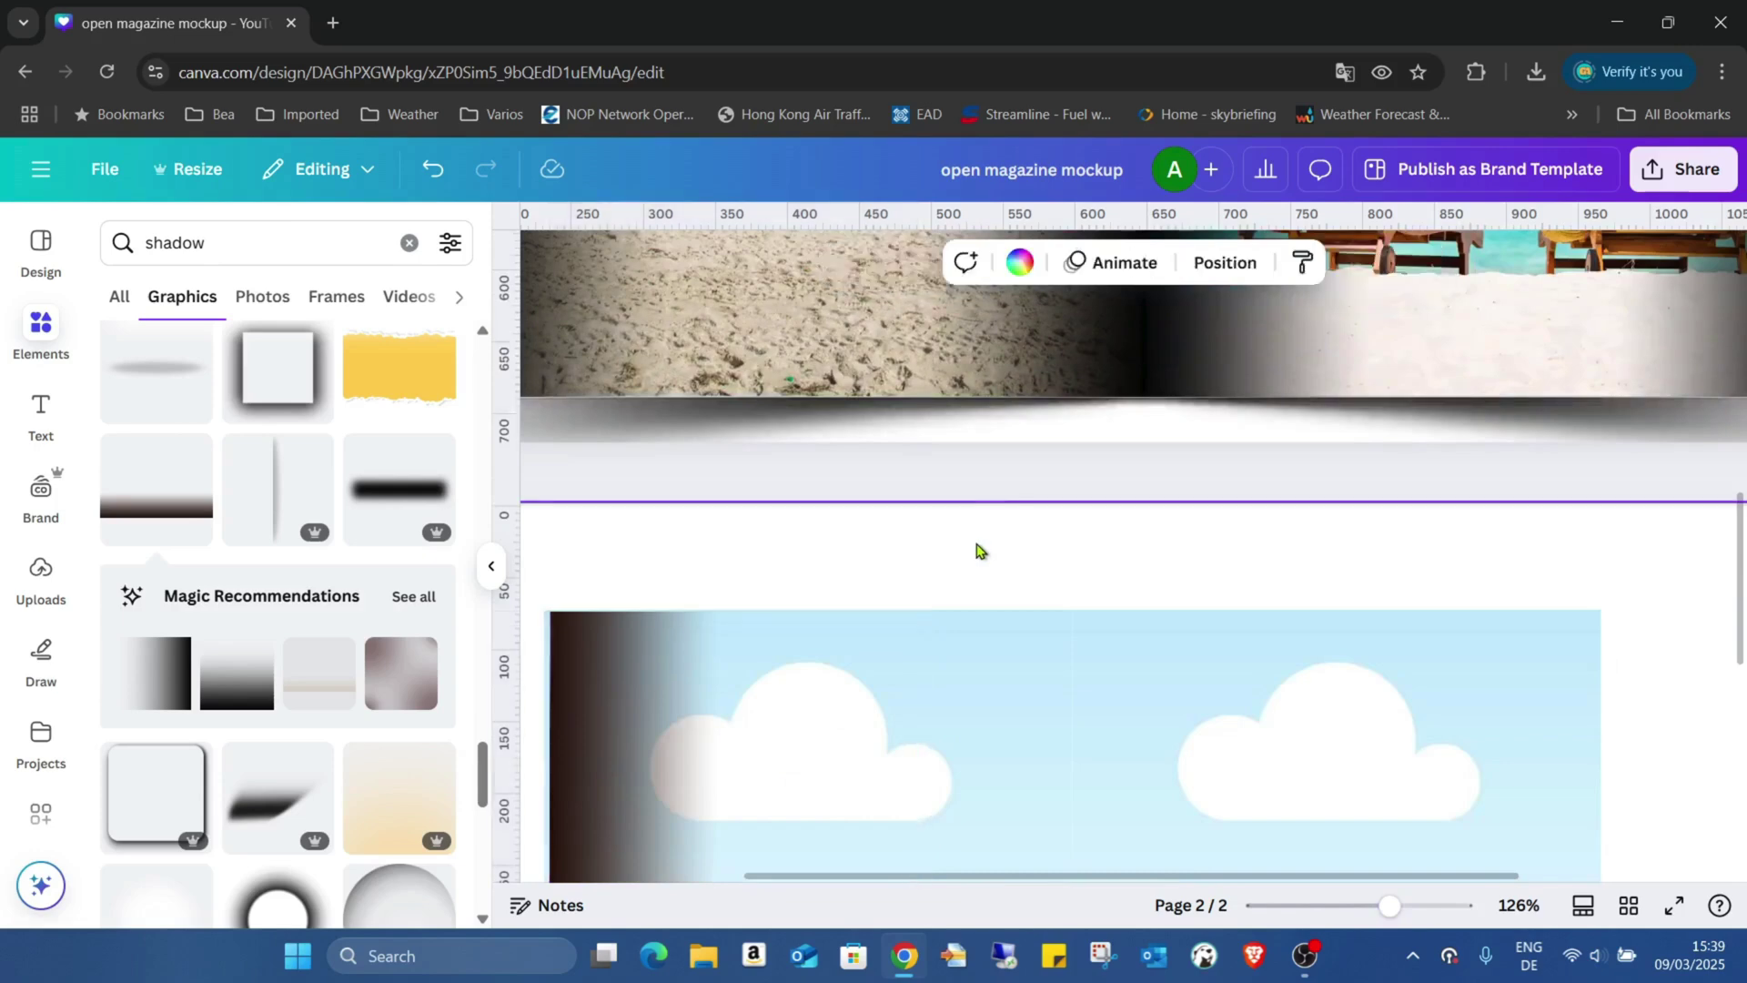
pyautogui.click(792, 698)
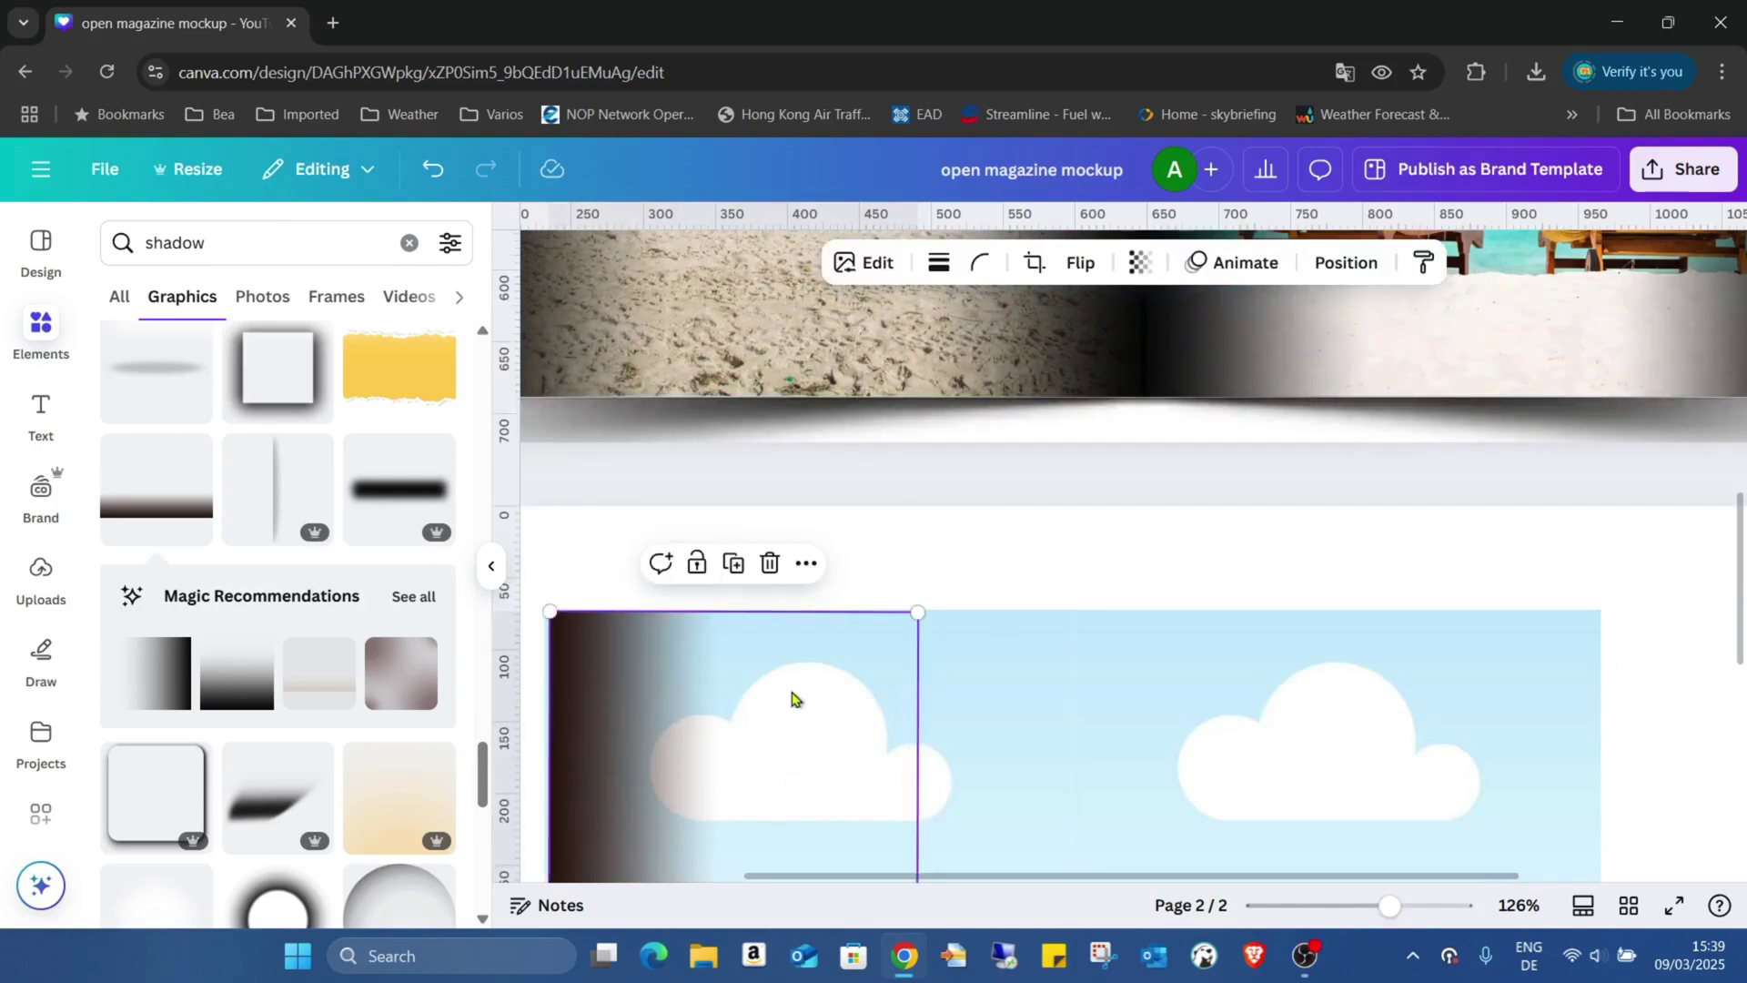
pyautogui.click(791, 697)
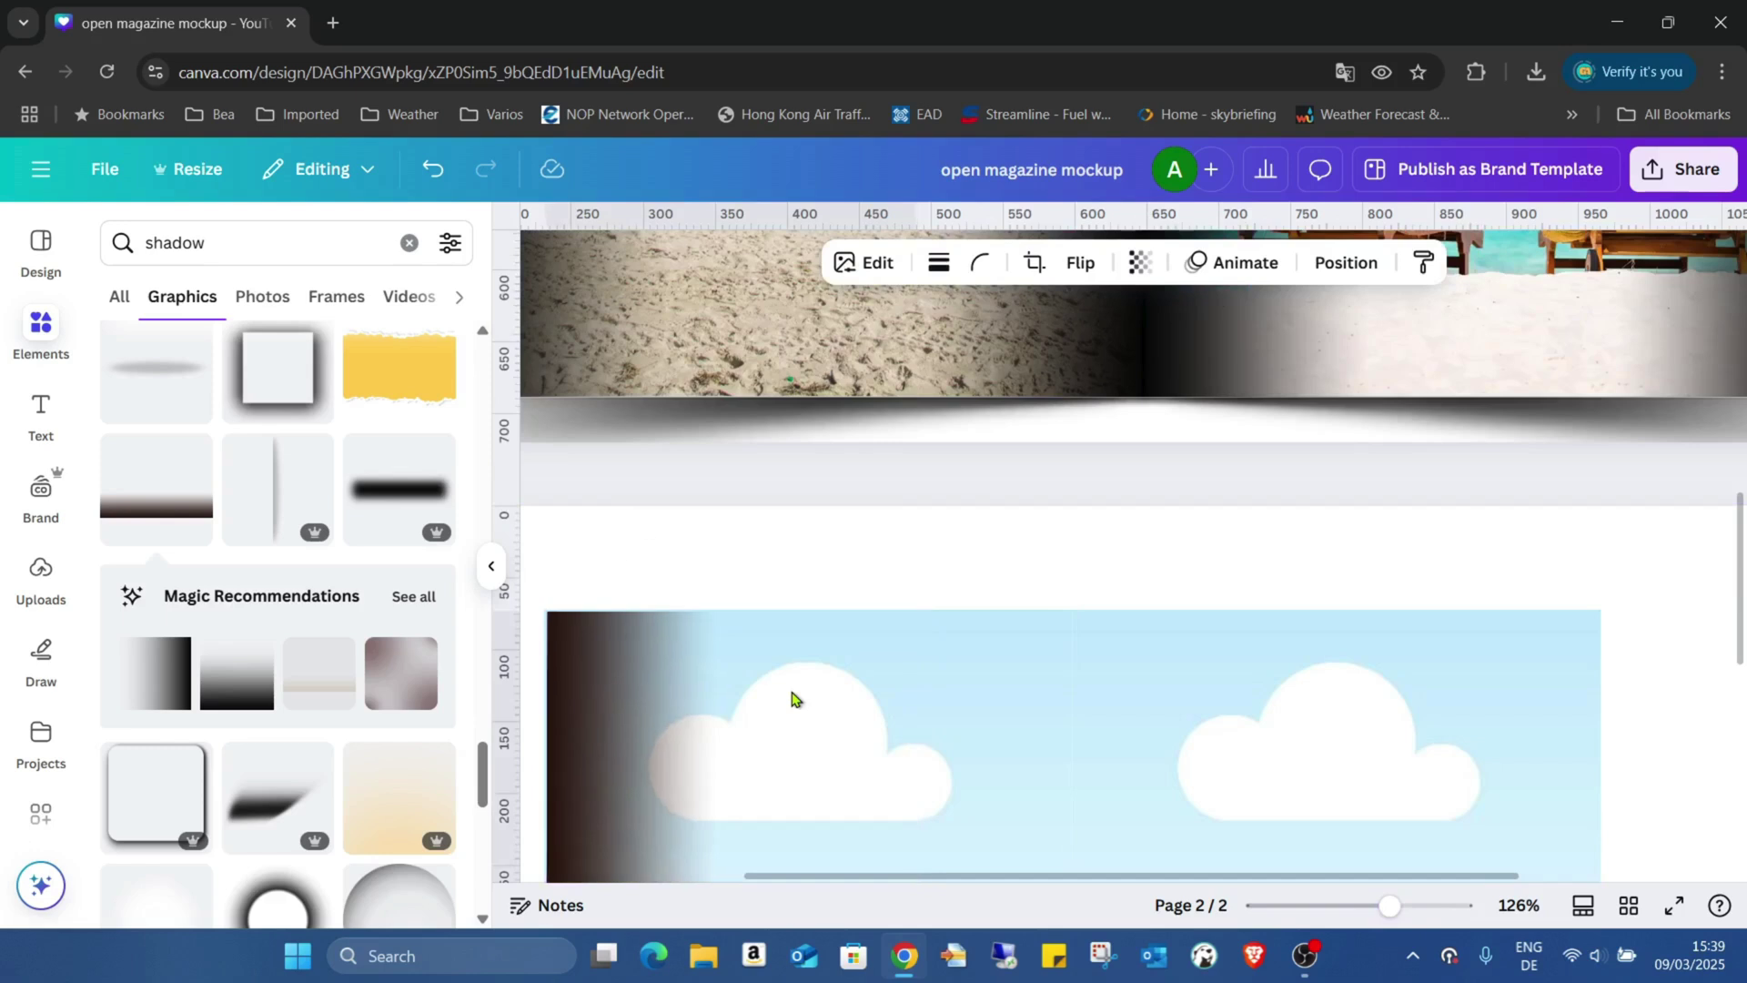
pyautogui.click(792, 698)
pyautogui.scroll(-8, 786, 673)
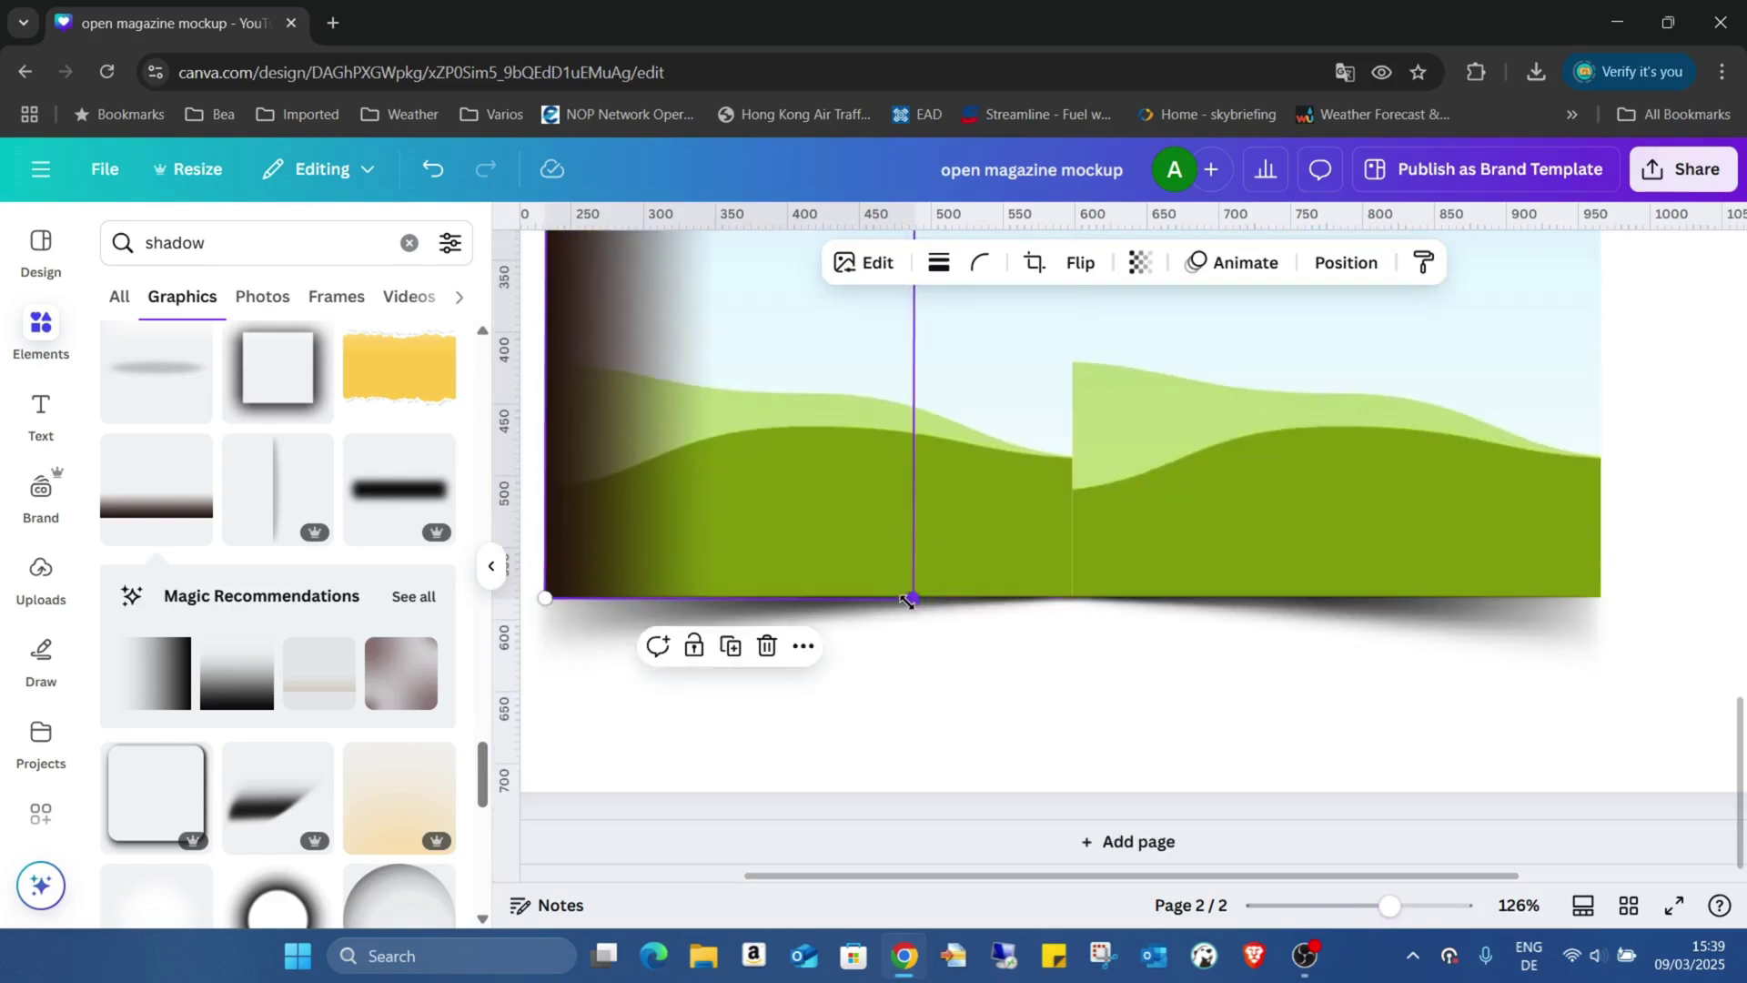
pyautogui.moveTo(903, 600); pyautogui.dragTo(908, 594)
# Step: Fine-tune the strip so it sits flush against the left page's edge and bottom
pyautogui.scroll(6, 909, 592)
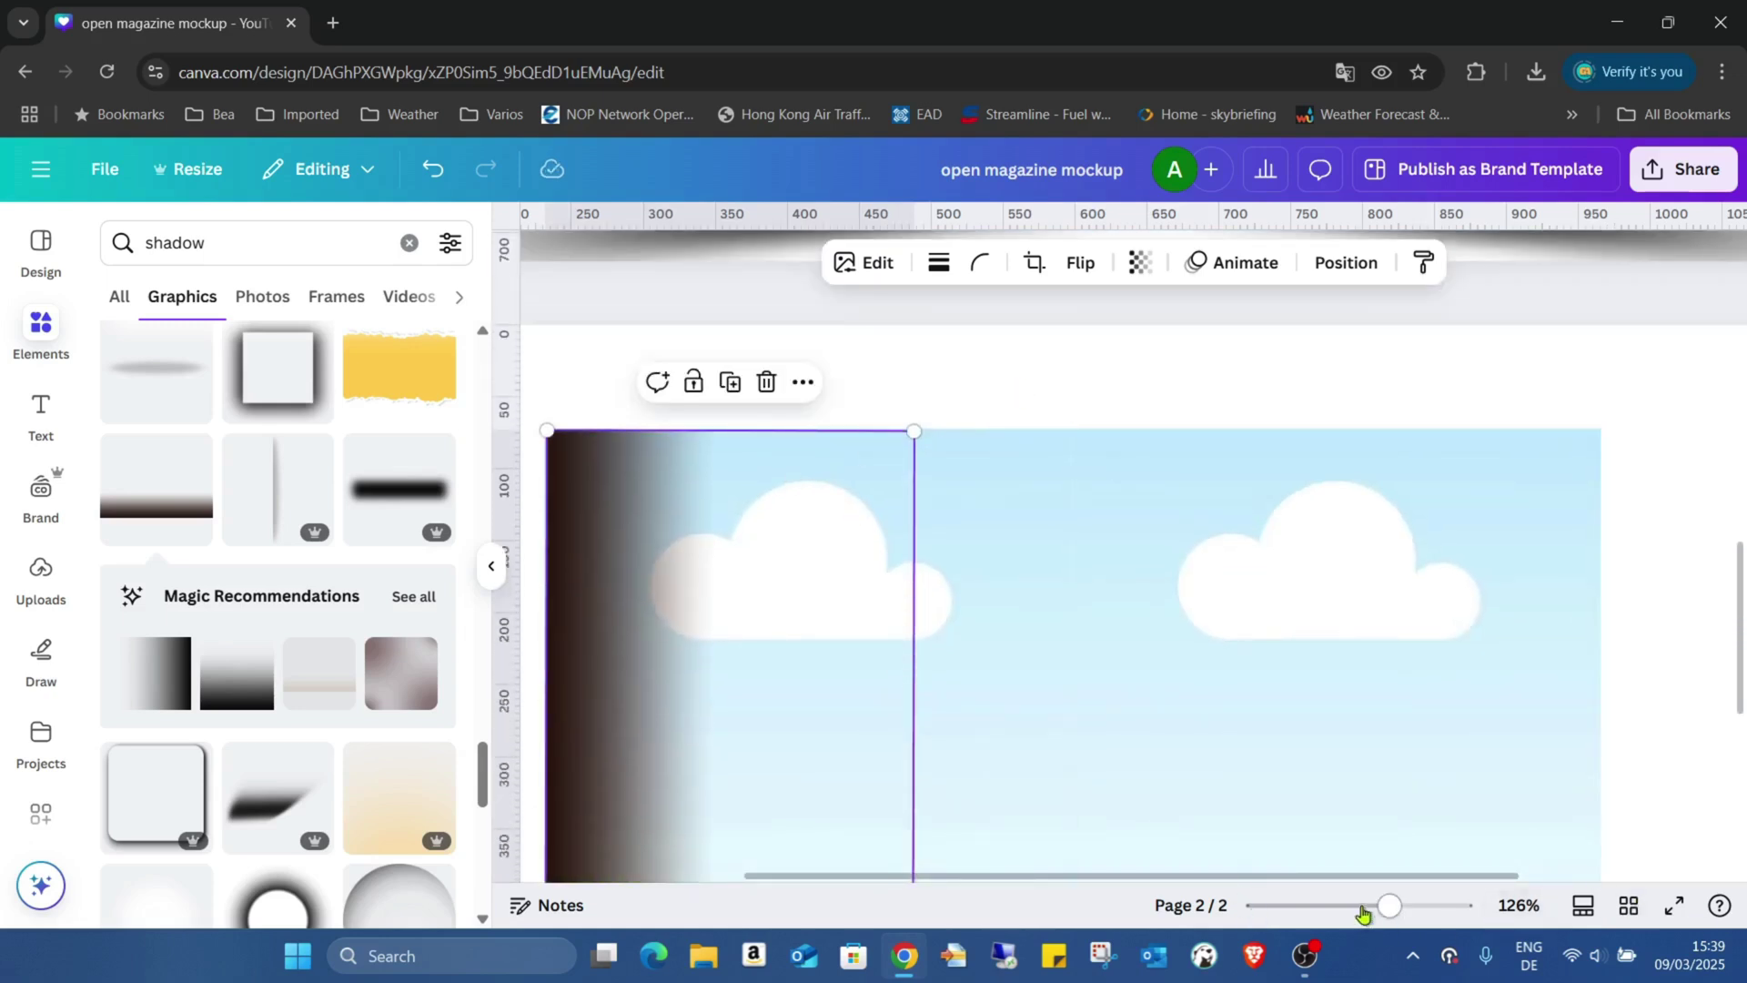
pyautogui.moveTo(1385, 910); pyautogui.dragTo(1475, 914)
pyautogui.moveTo(1192, 879); pyautogui.dragTo(875, 880)
pyautogui.scroll(5, 1028, 705)
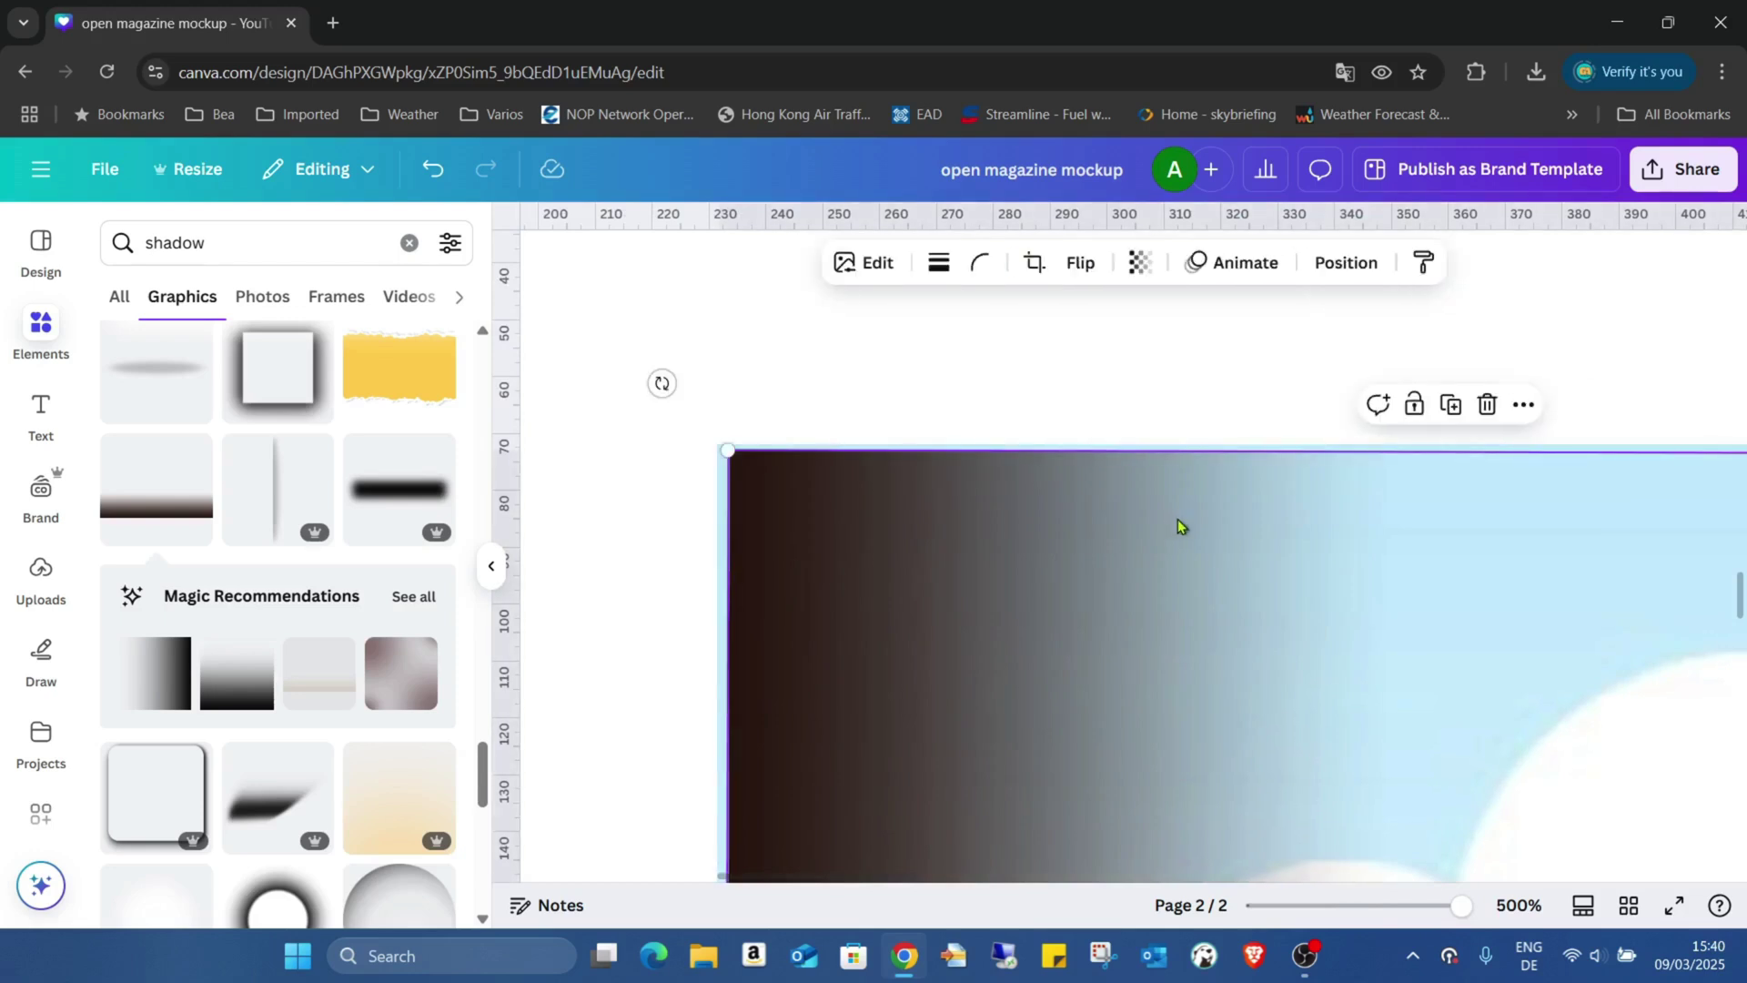
pyautogui.press('Left')
pyautogui.press('Left')
pyautogui.press('Up')
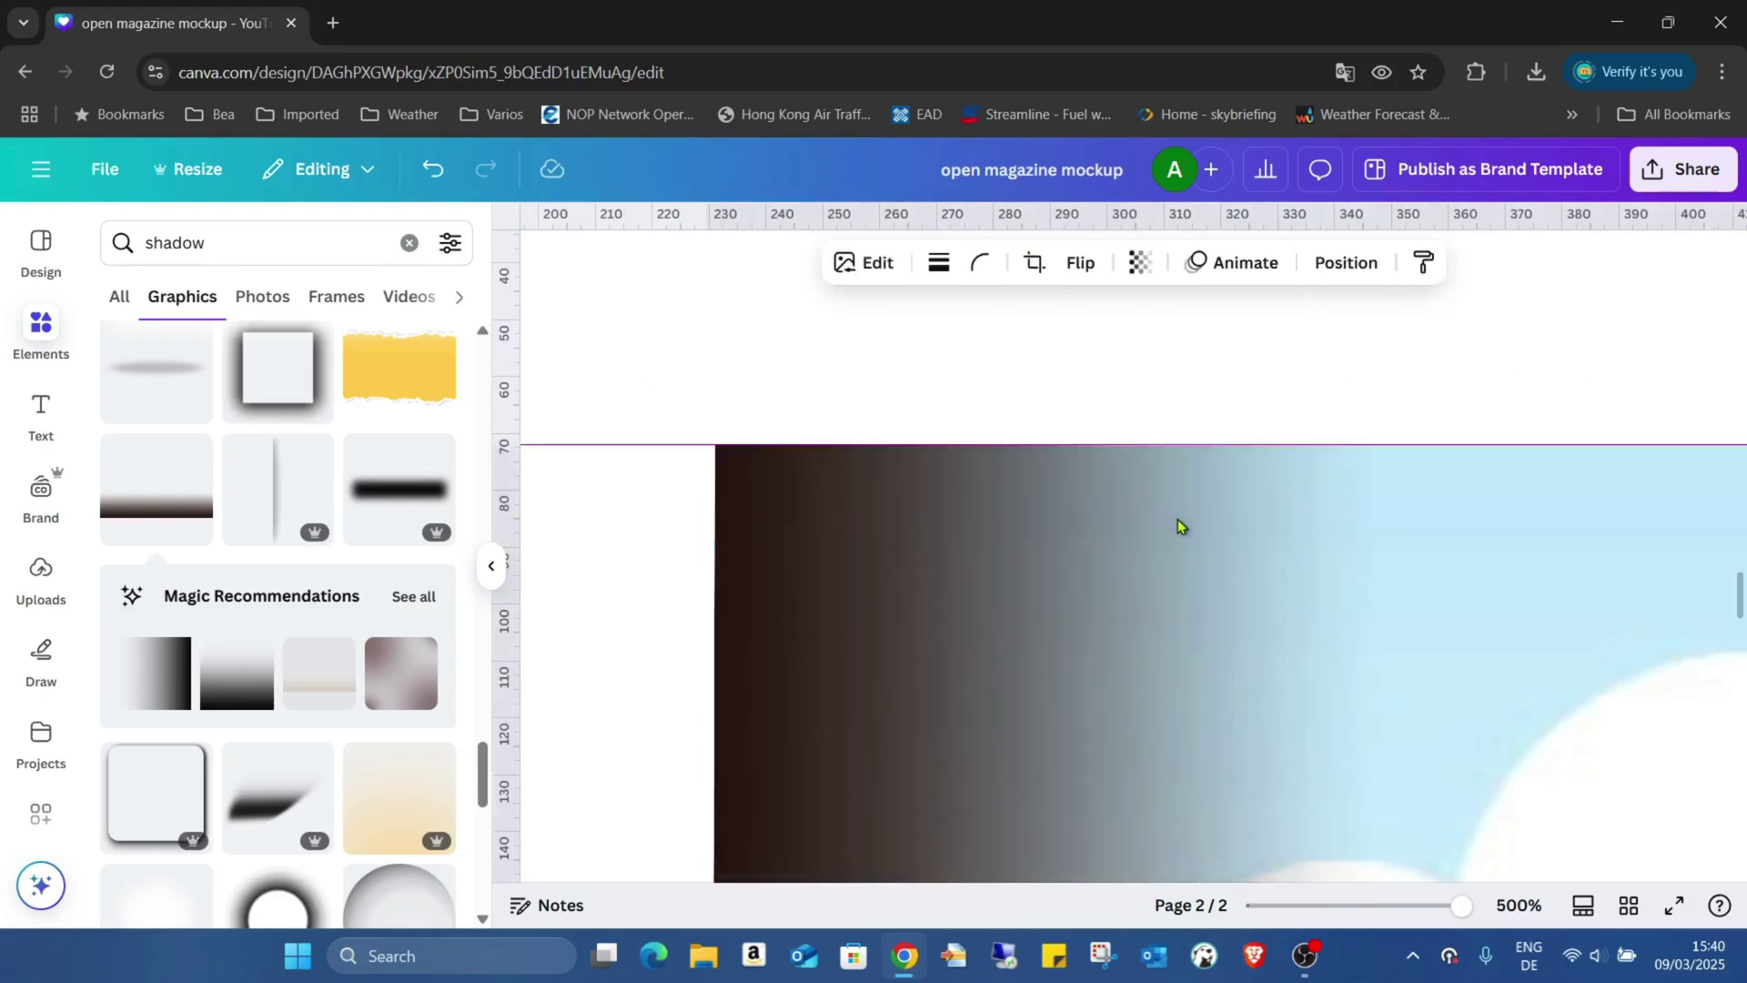
pyautogui.scroll(-15, 1178, 520)
pyautogui.scroll(-8, 1222, 516)
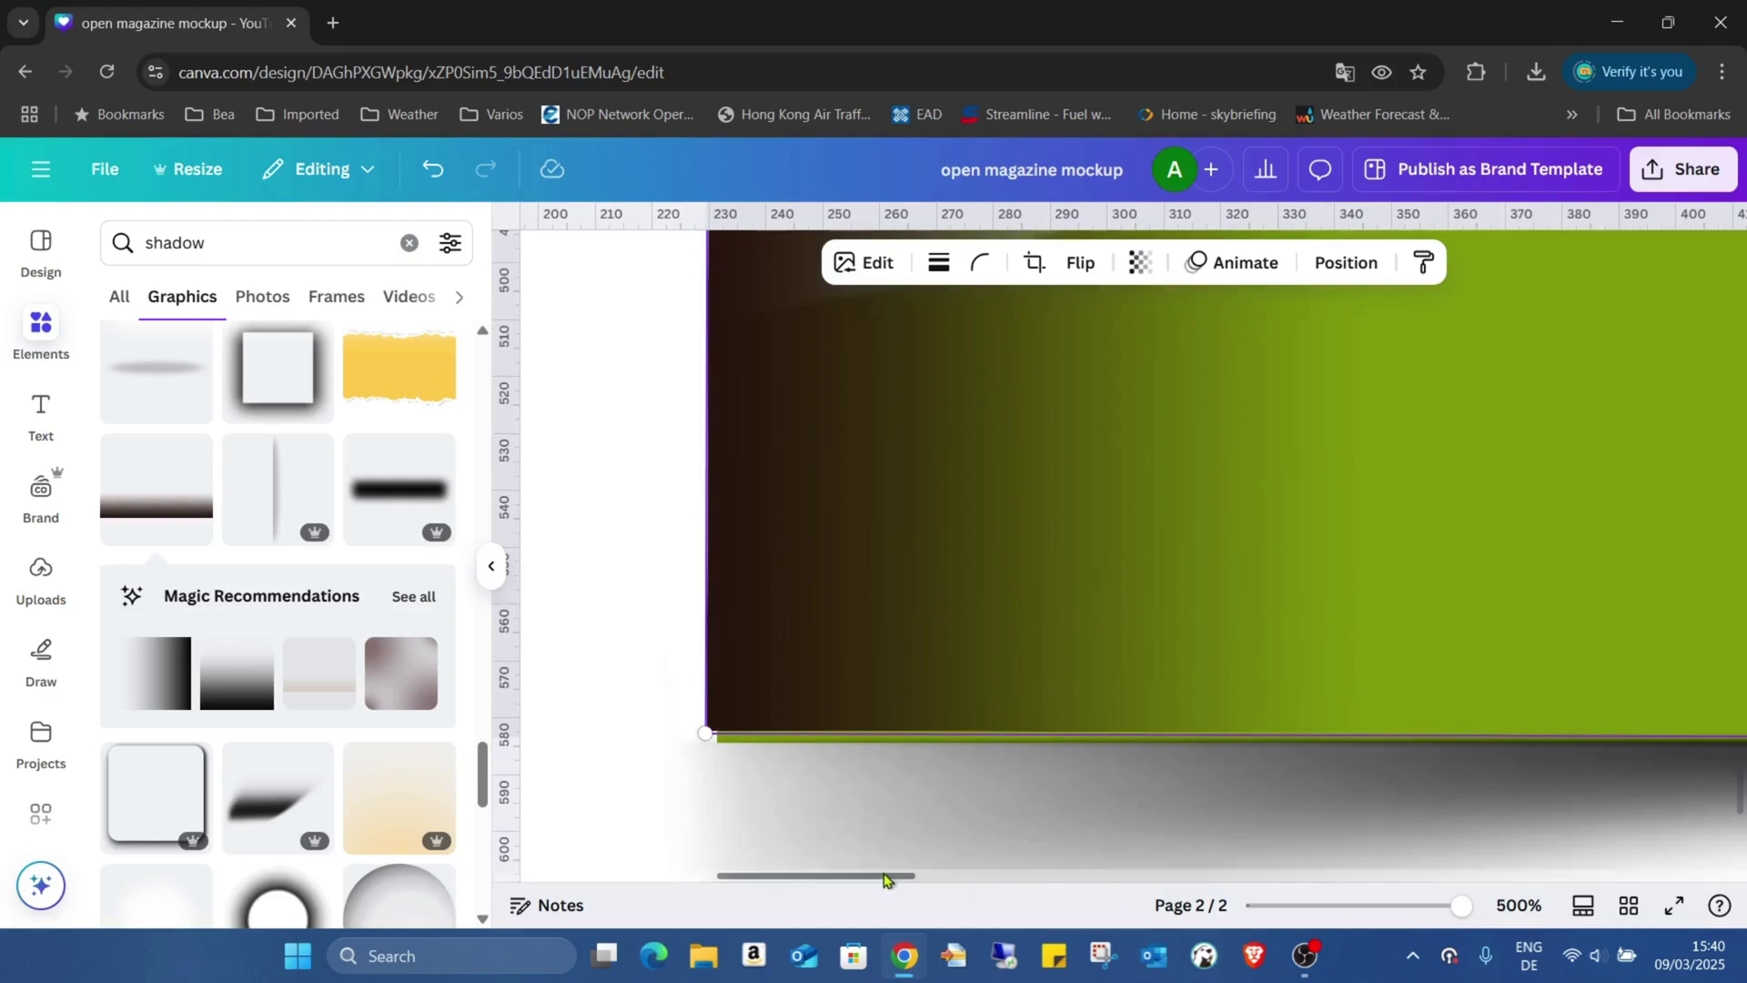
pyautogui.moveTo(884, 878); pyautogui.dragTo(1061, 831)
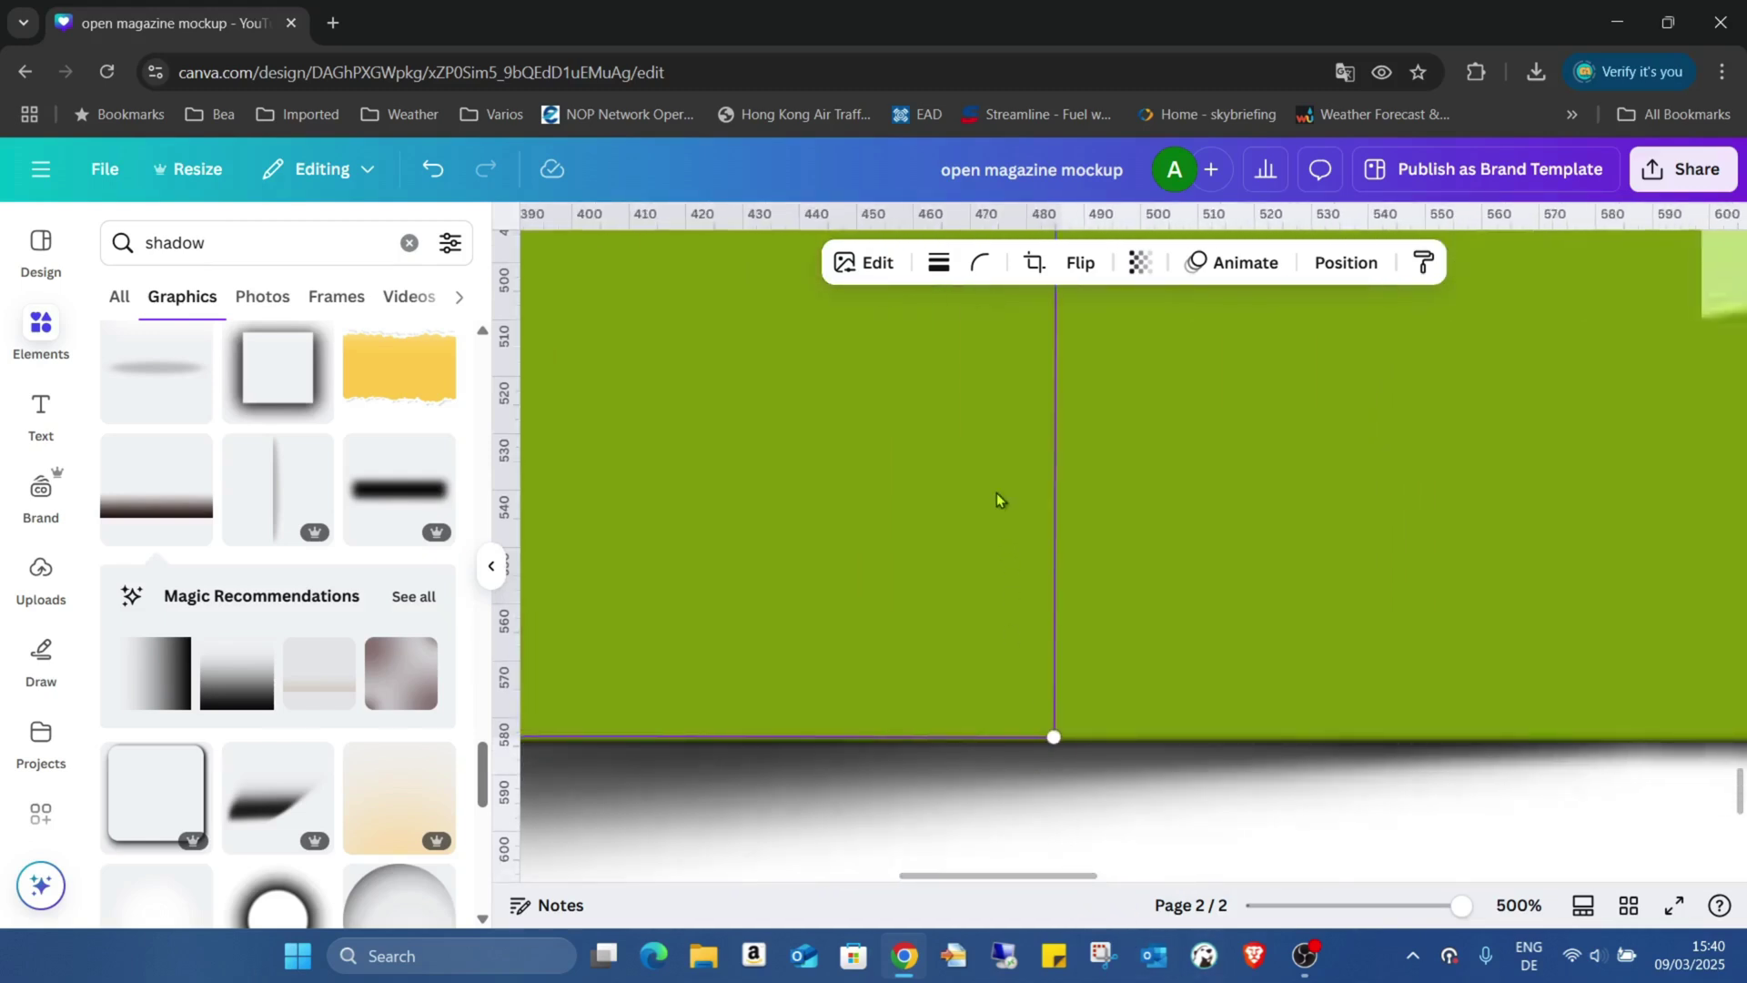
pyautogui.click(1088, 761)
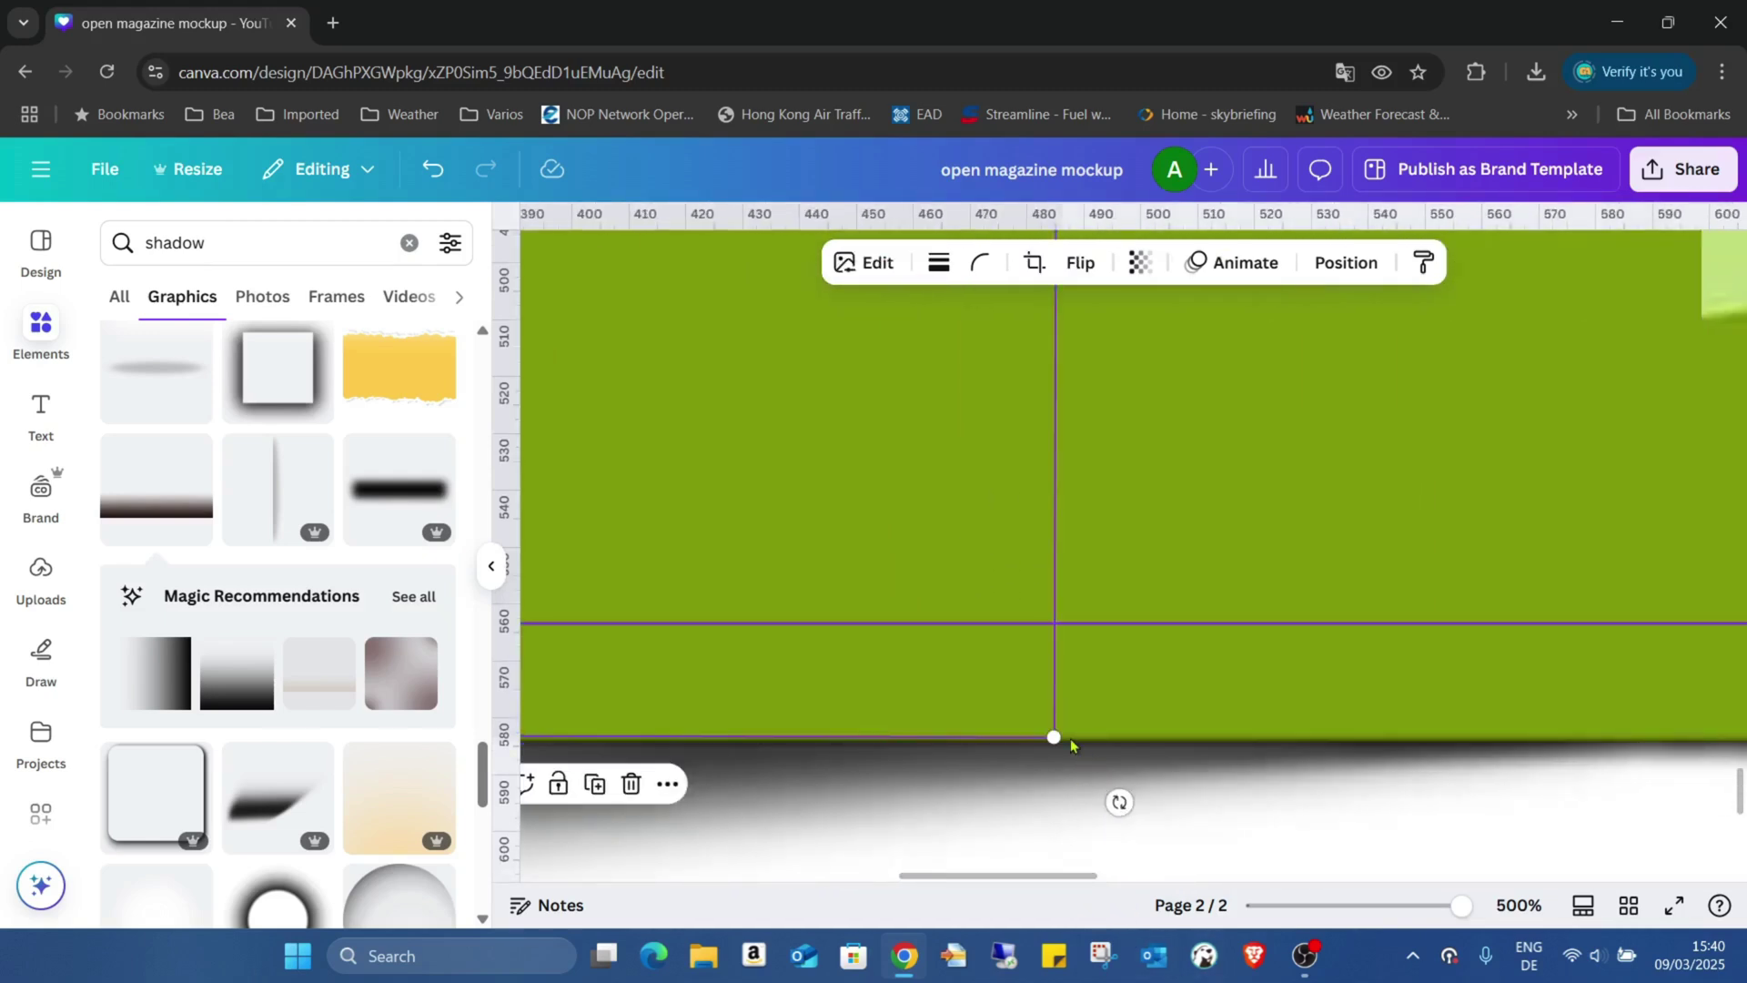
pyautogui.moveTo(1055, 735); pyautogui.dragTo(1055, 739)
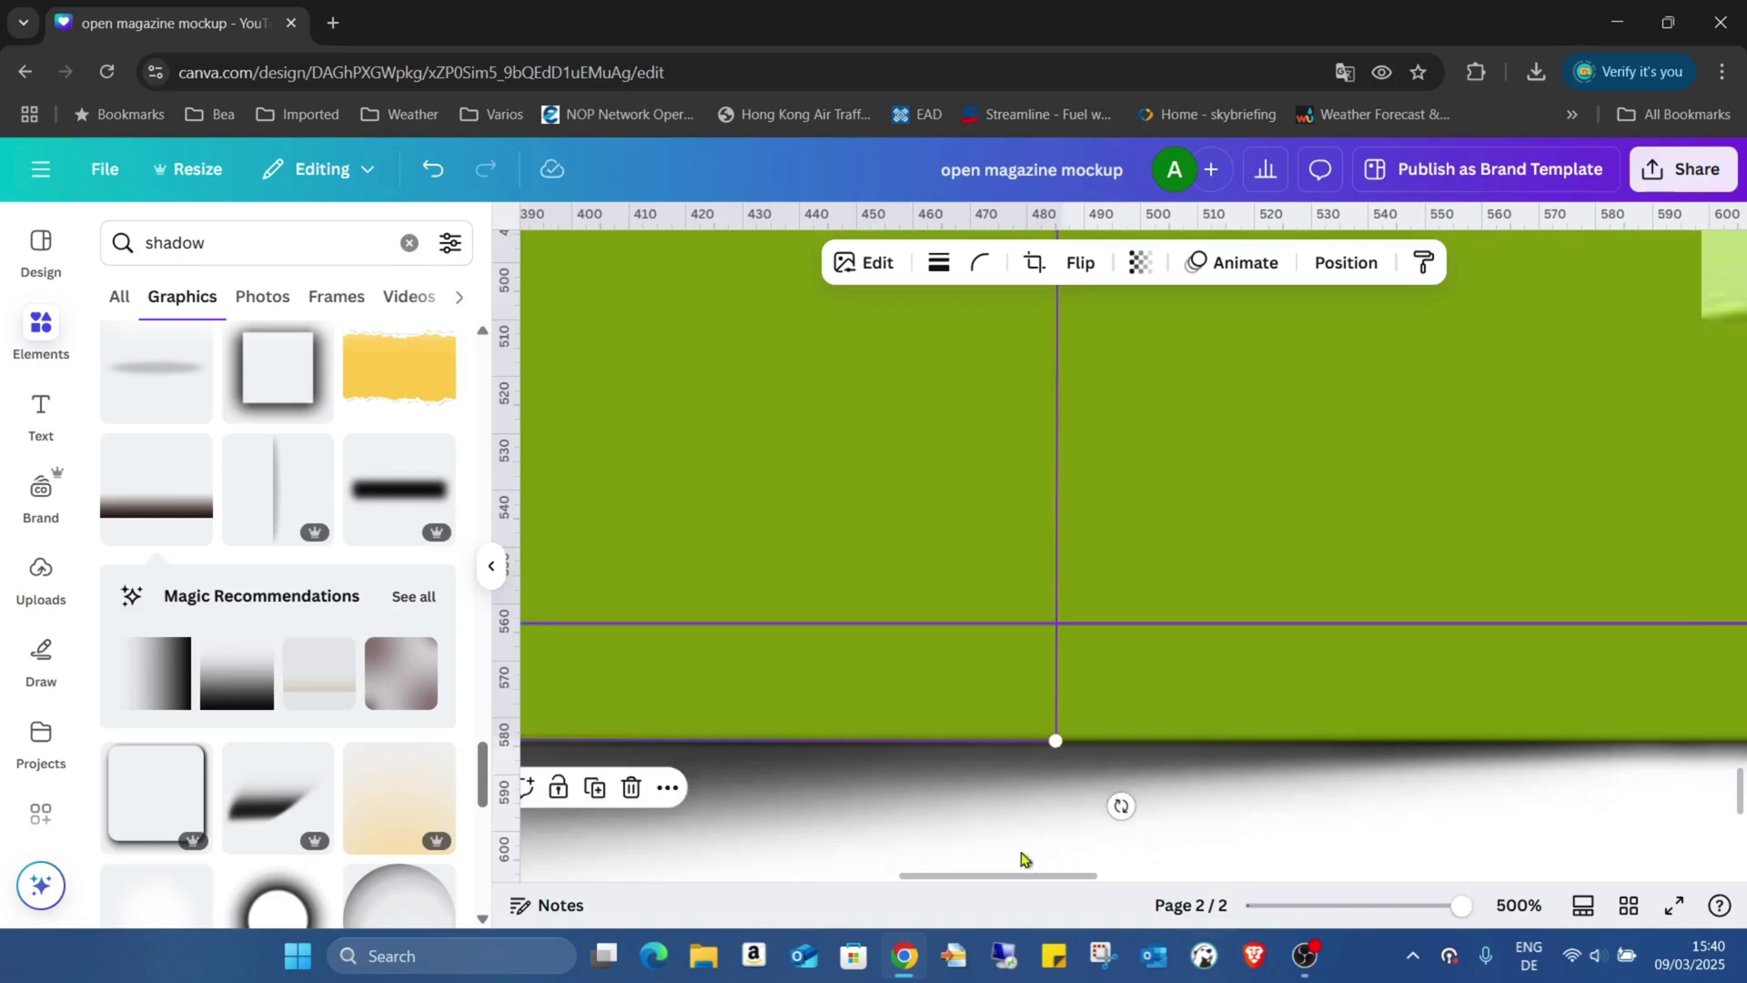
pyautogui.moveTo(1034, 881); pyautogui.dragTo(858, 877)
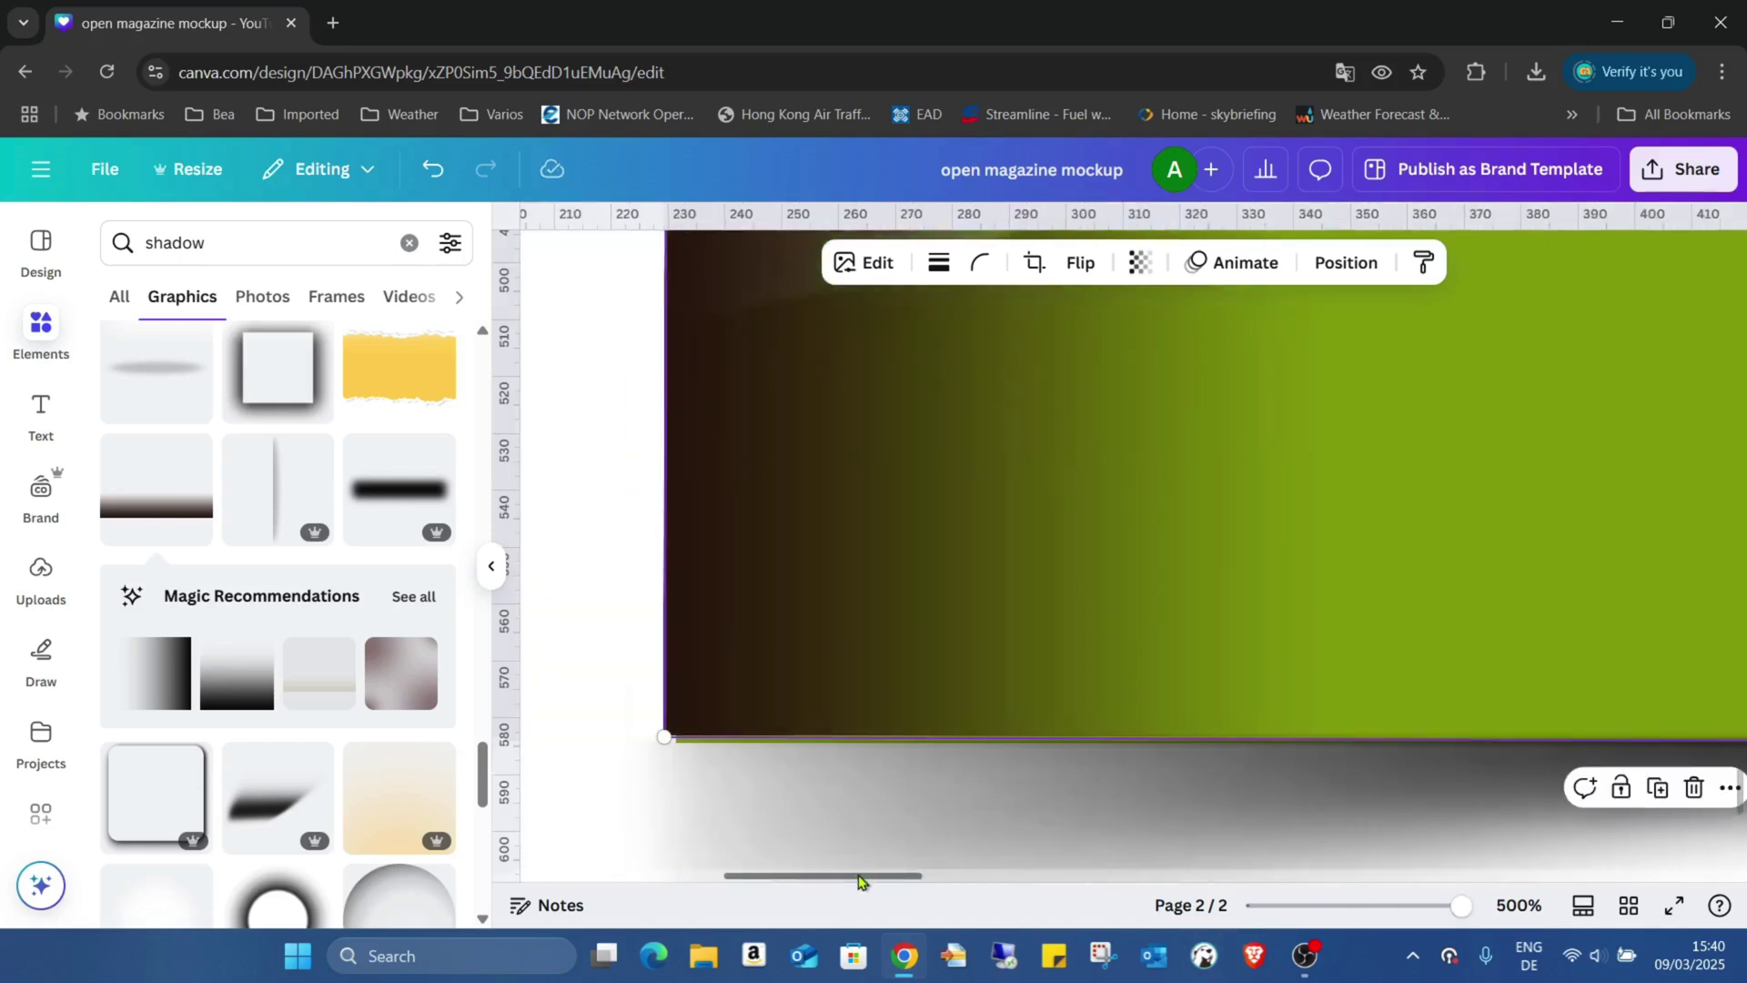
pyautogui.scroll(20, 1001, 648)
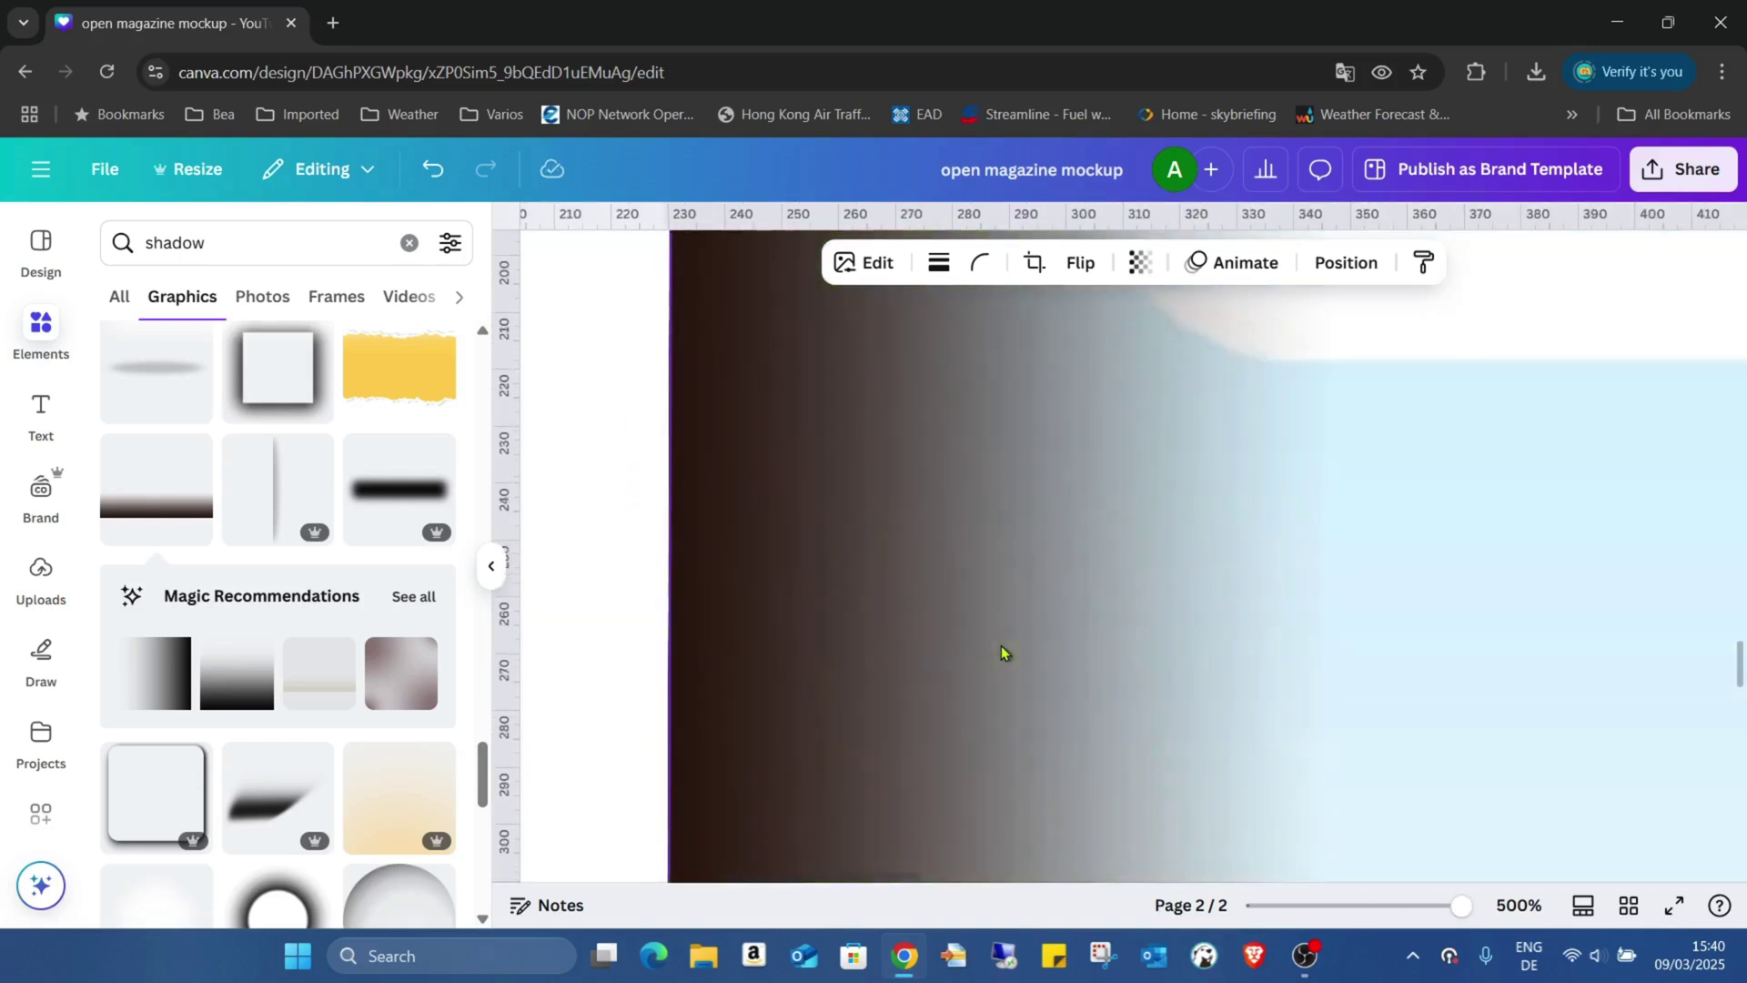
pyautogui.scroll(5, 1001, 652)
pyautogui.scroll(-9, 1001, 651)
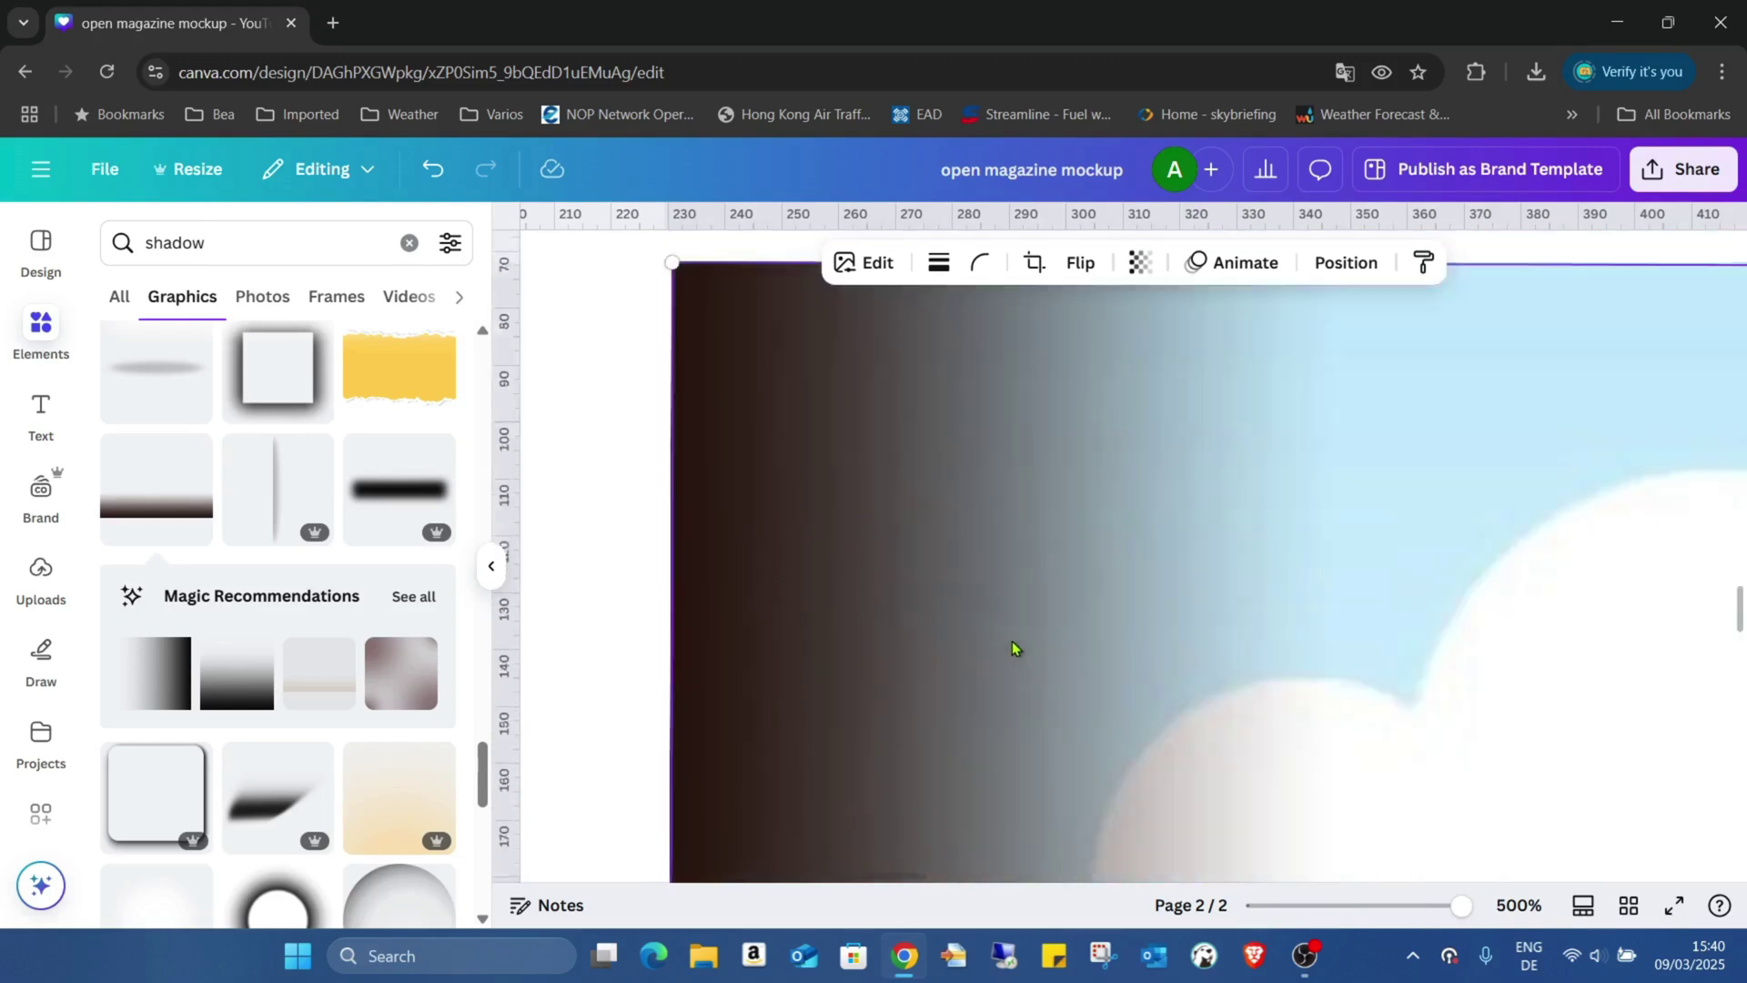
pyautogui.moveTo(1457, 907); pyautogui.dragTo(1355, 901)
# Step: Duplicate the edge strip onto the centre fold, then duplicate that fold strip again
pyautogui.click(931, 403)
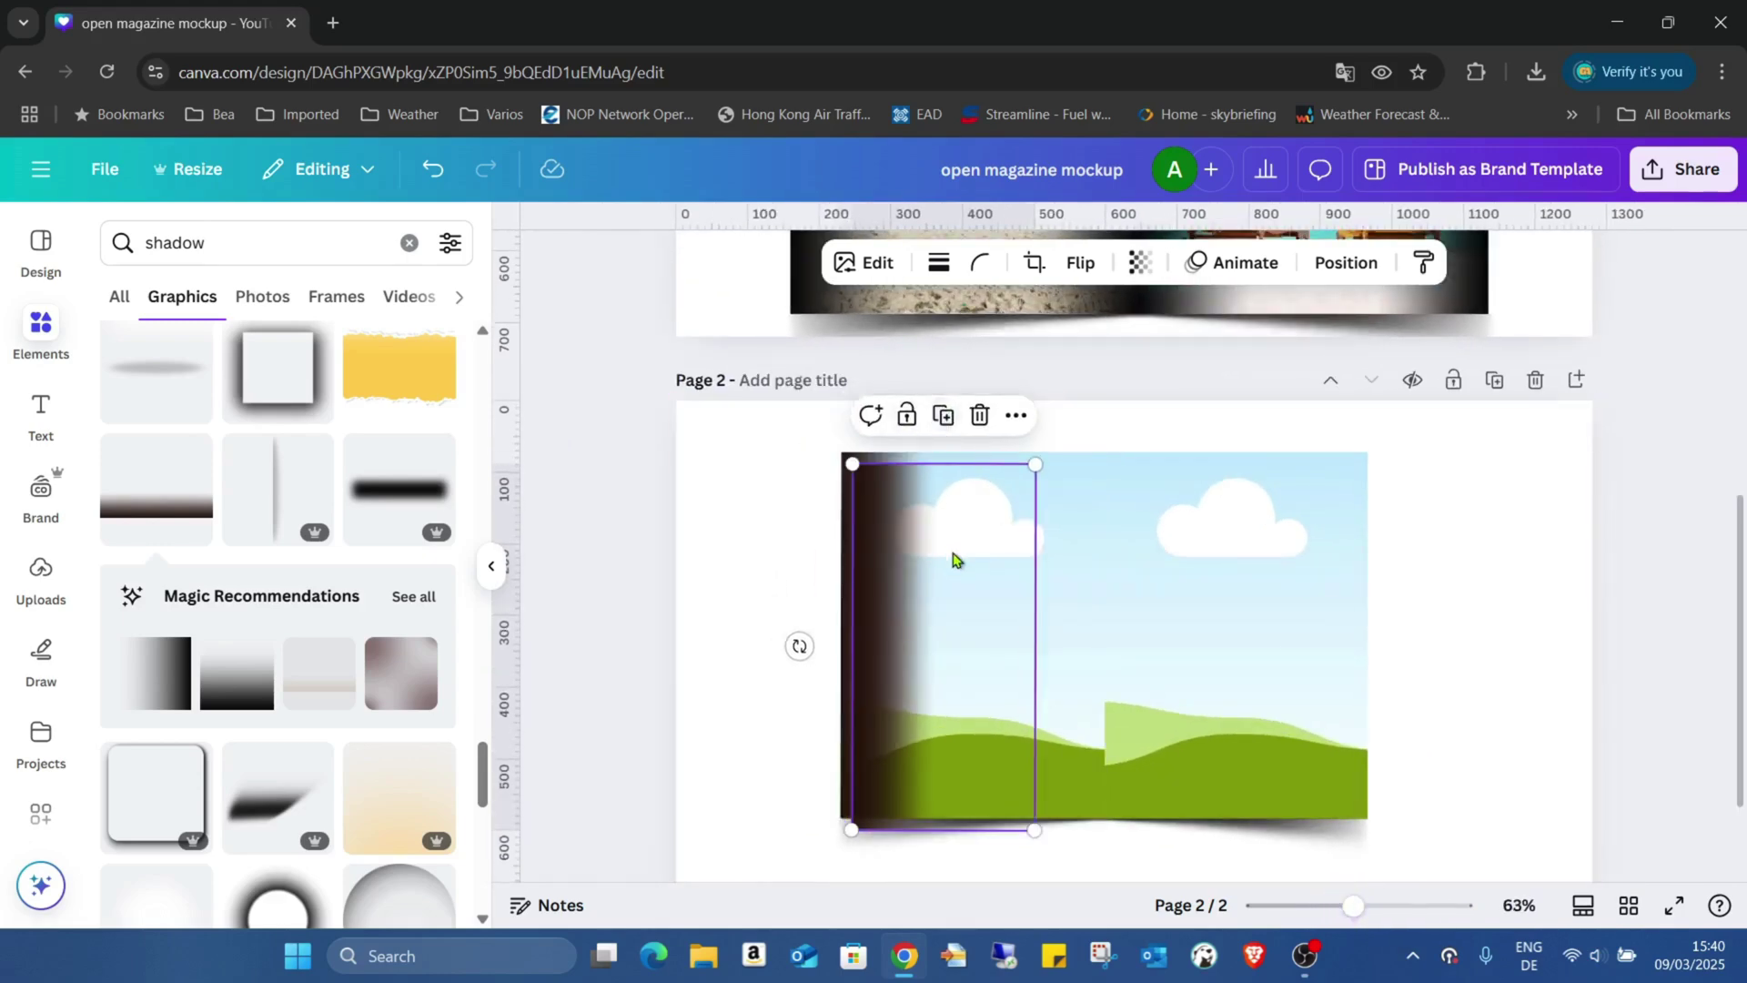
pyautogui.moveTo(952, 557); pyautogui.dragTo(1194, 546)
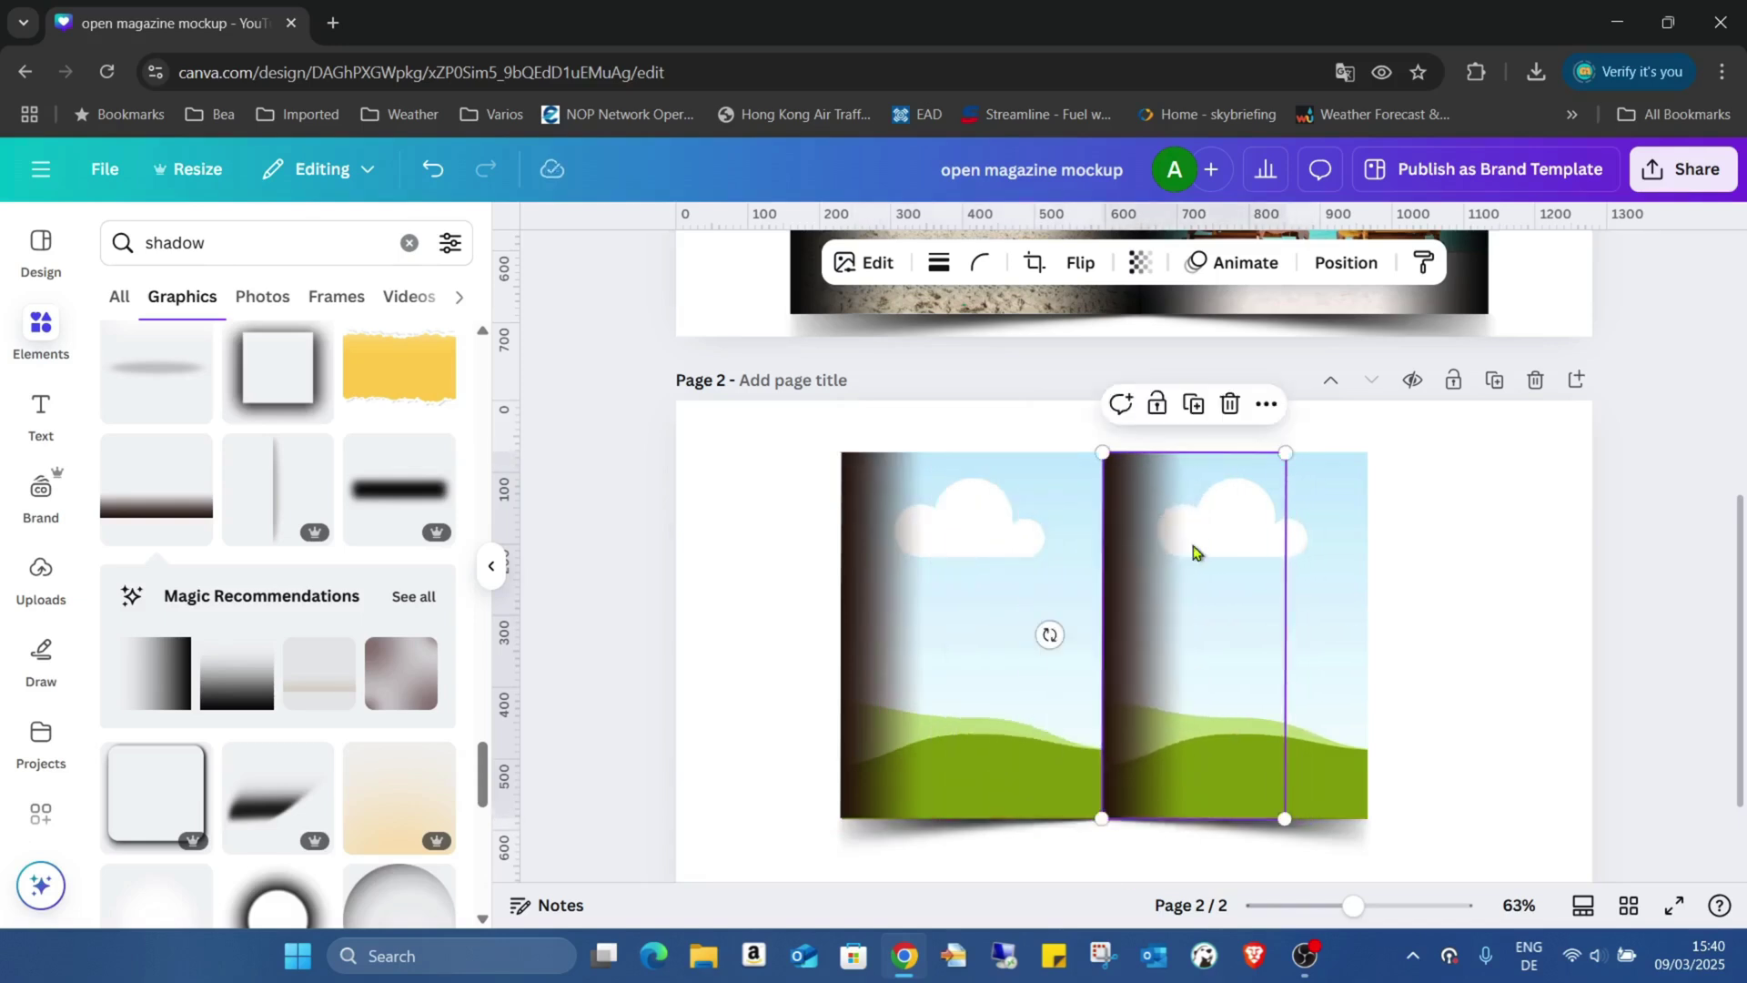
pyautogui.click(1550, 532)
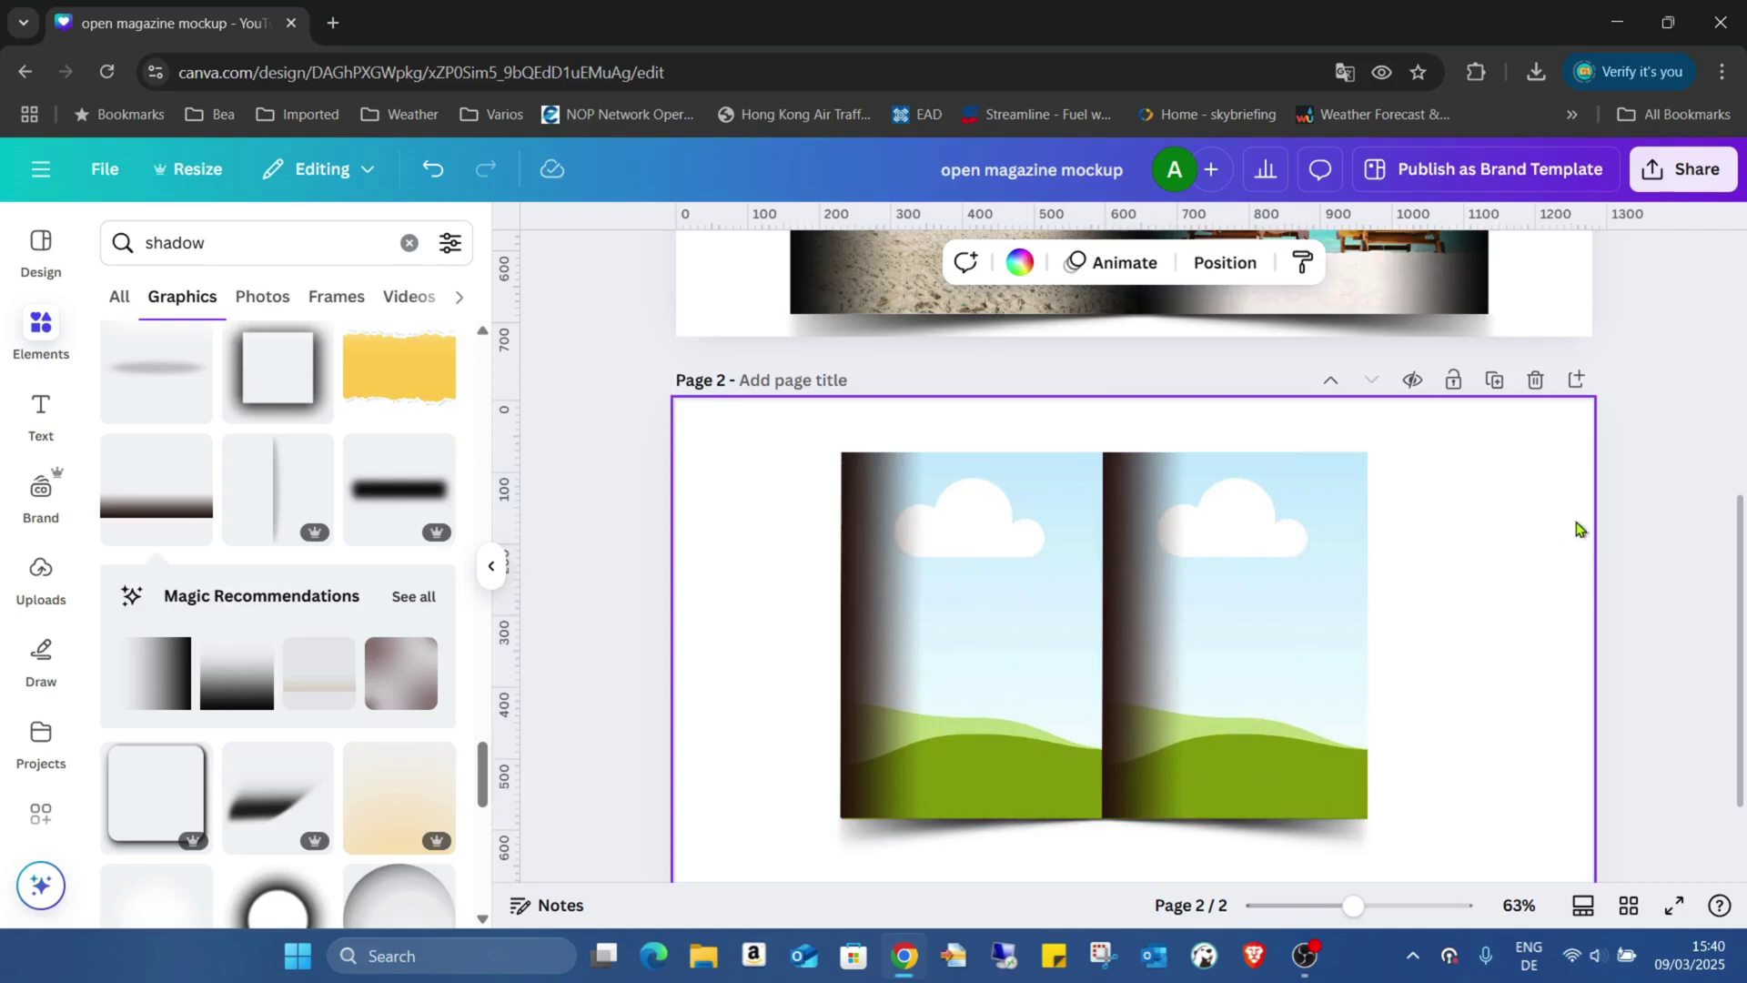
pyautogui.click(1178, 588)
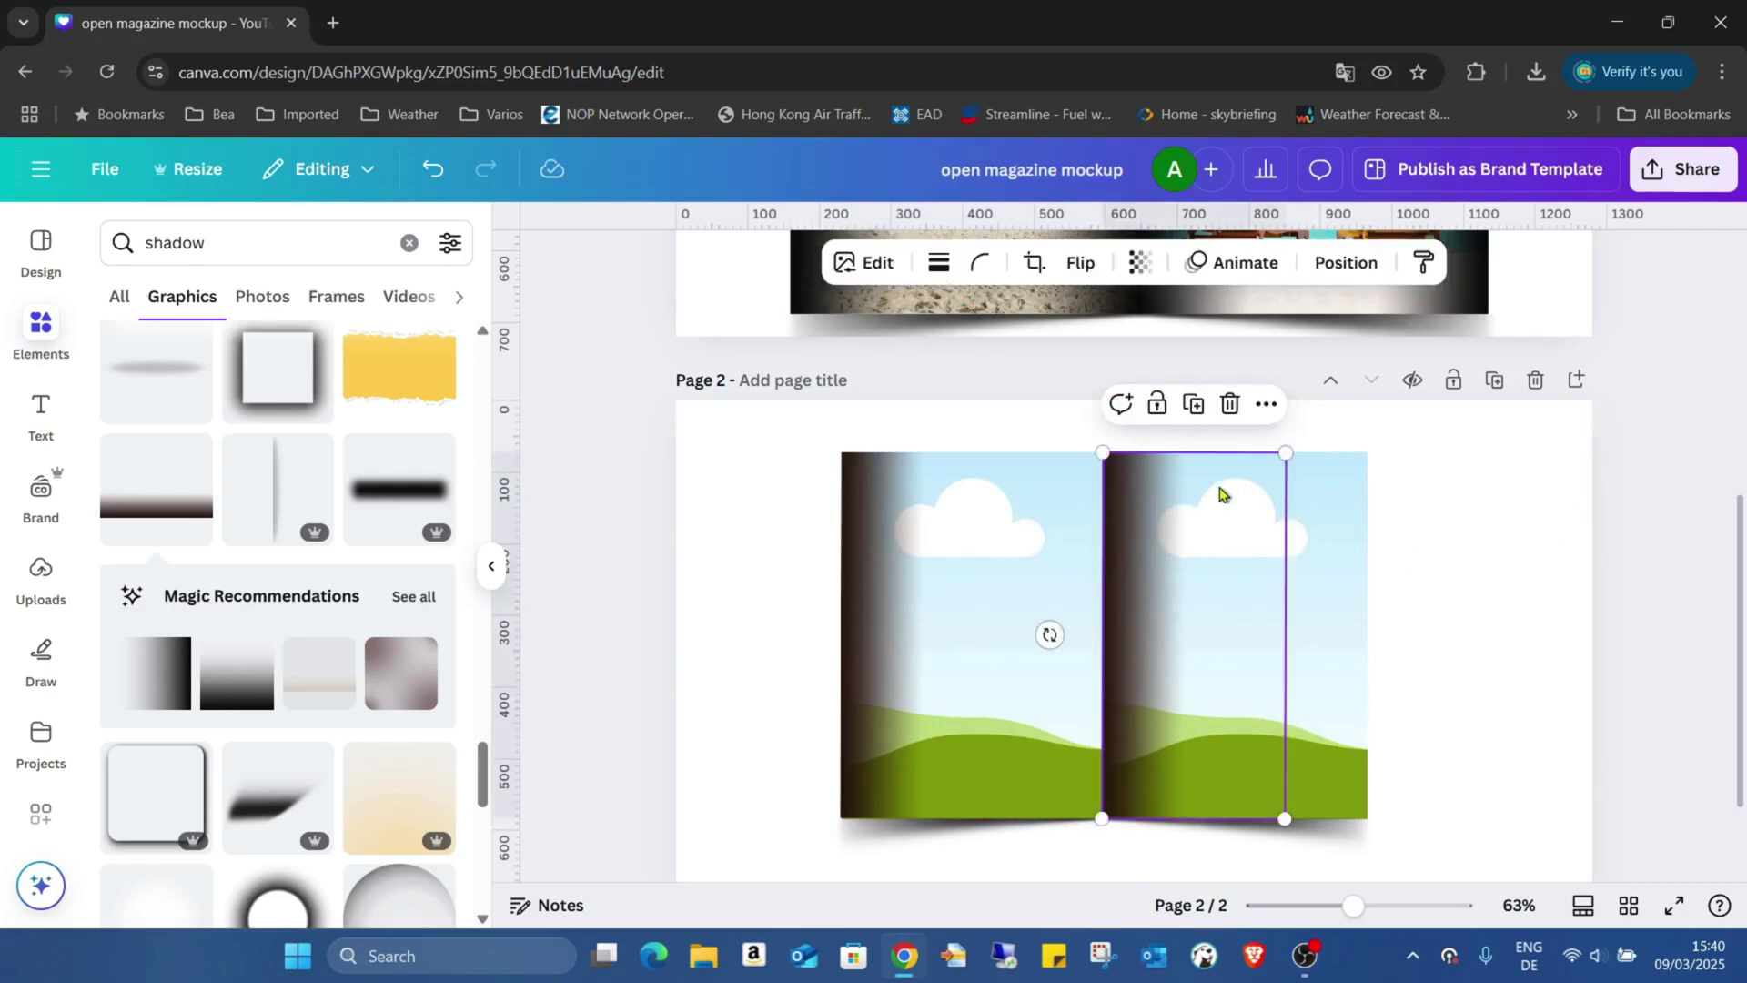
pyautogui.click(1193, 404)
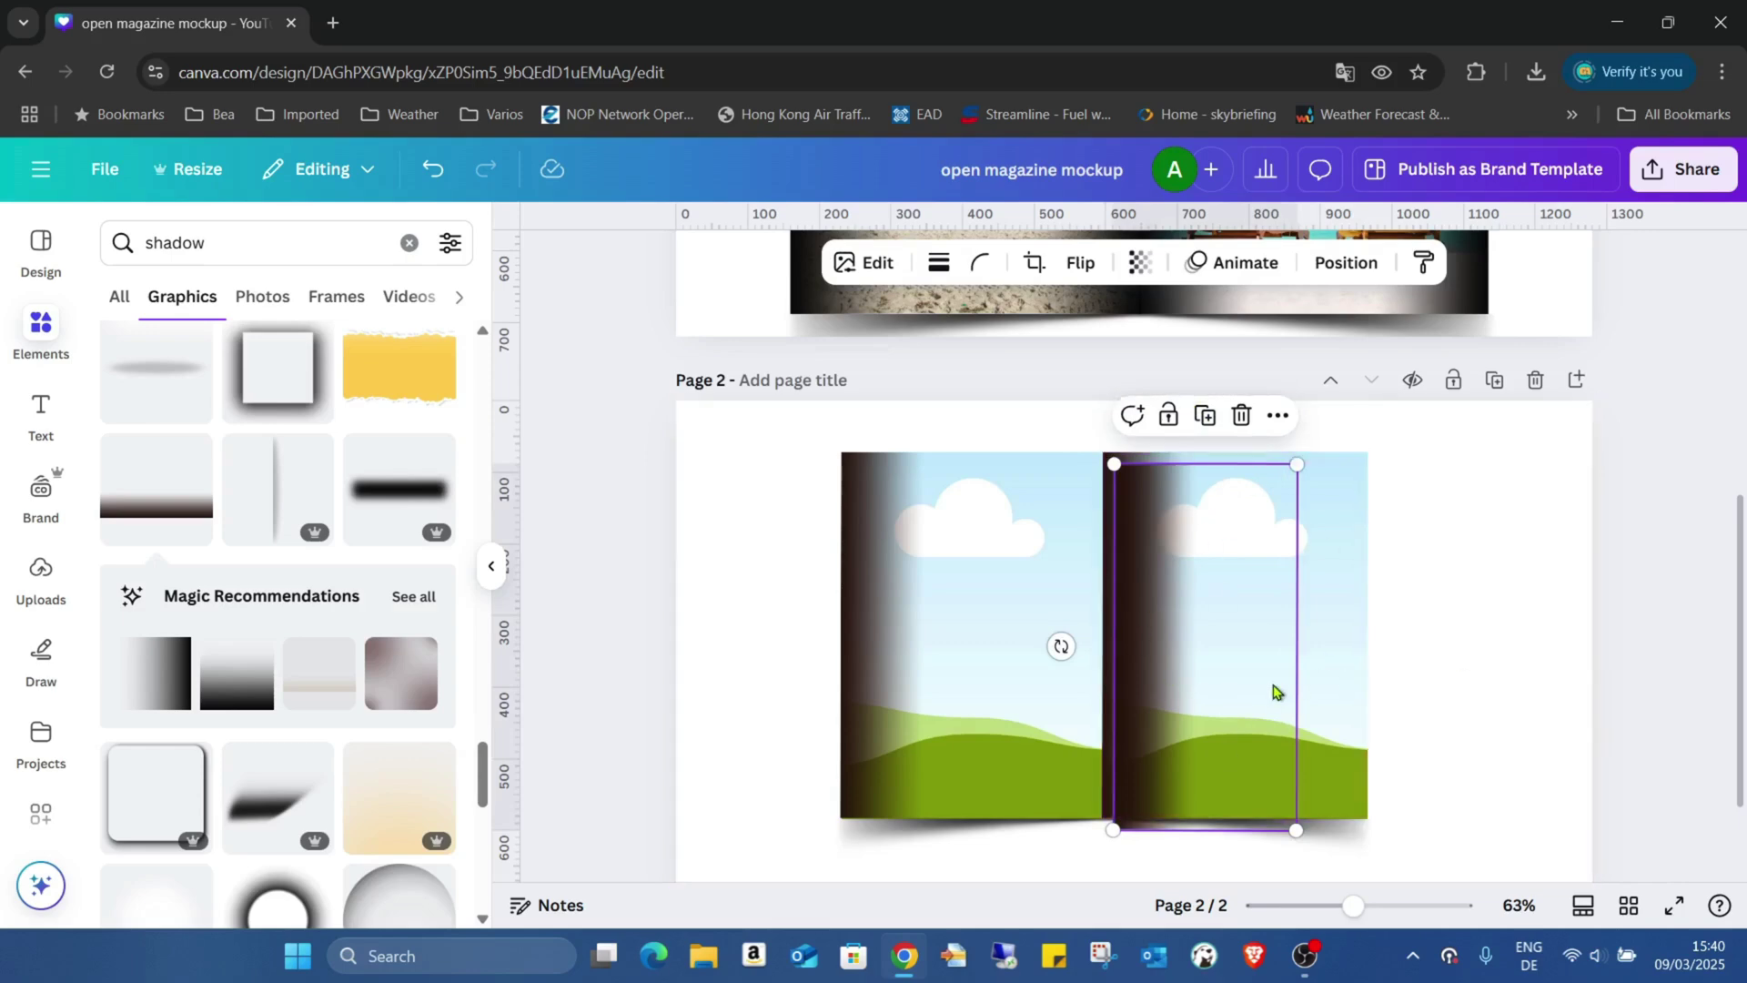
# Step: Rotate the third strip to -90° in Arrange and move it to the right page's outer edge
pyautogui.click(1349, 265)
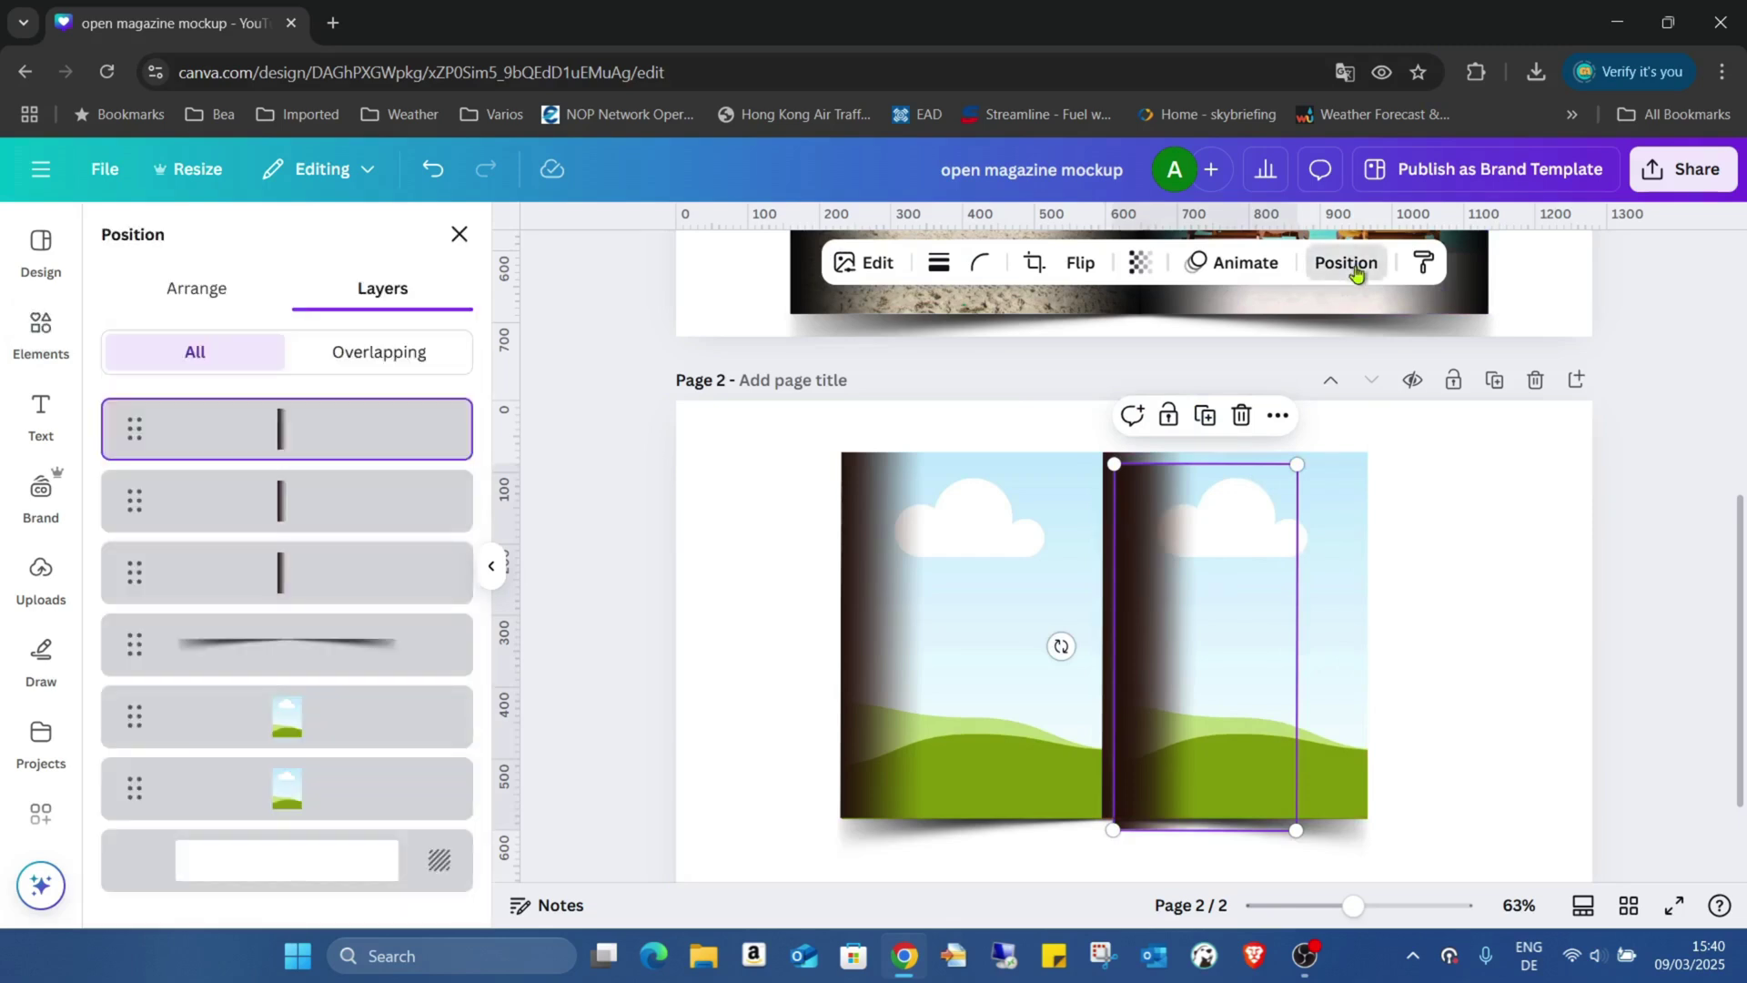
pyautogui.click(212, 300)
pyautogui.scroll(-2, 684, 720)
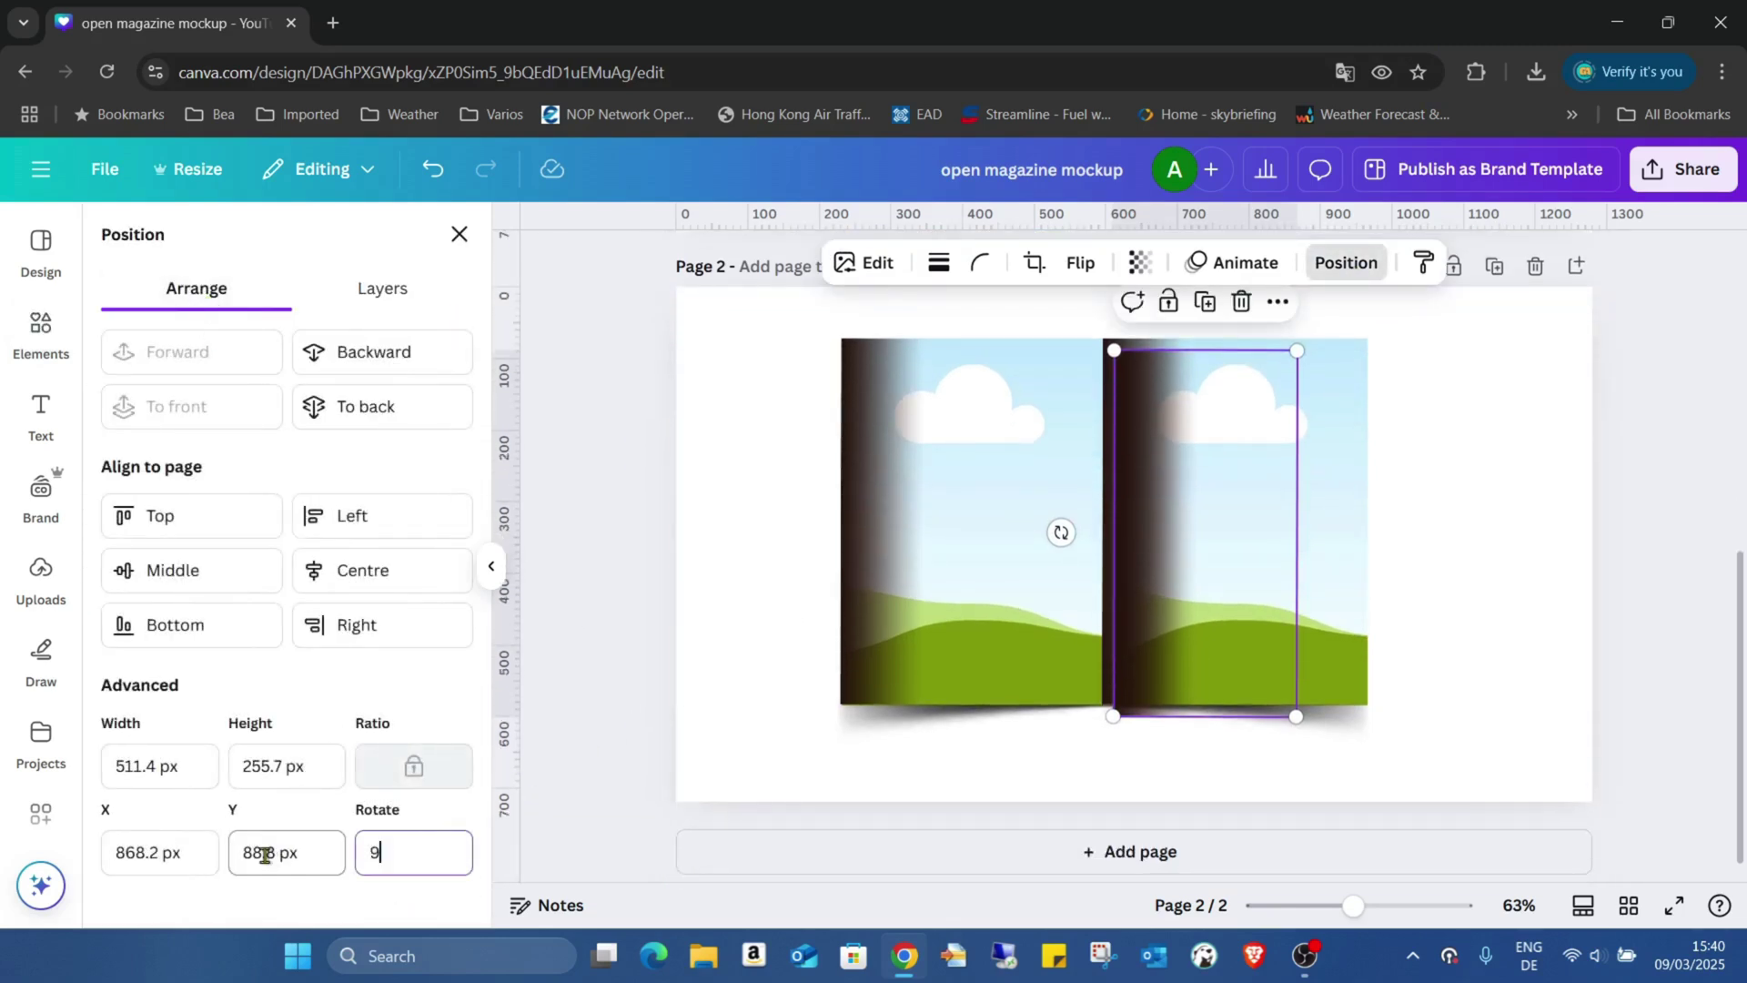
pyautogui.press('Return')
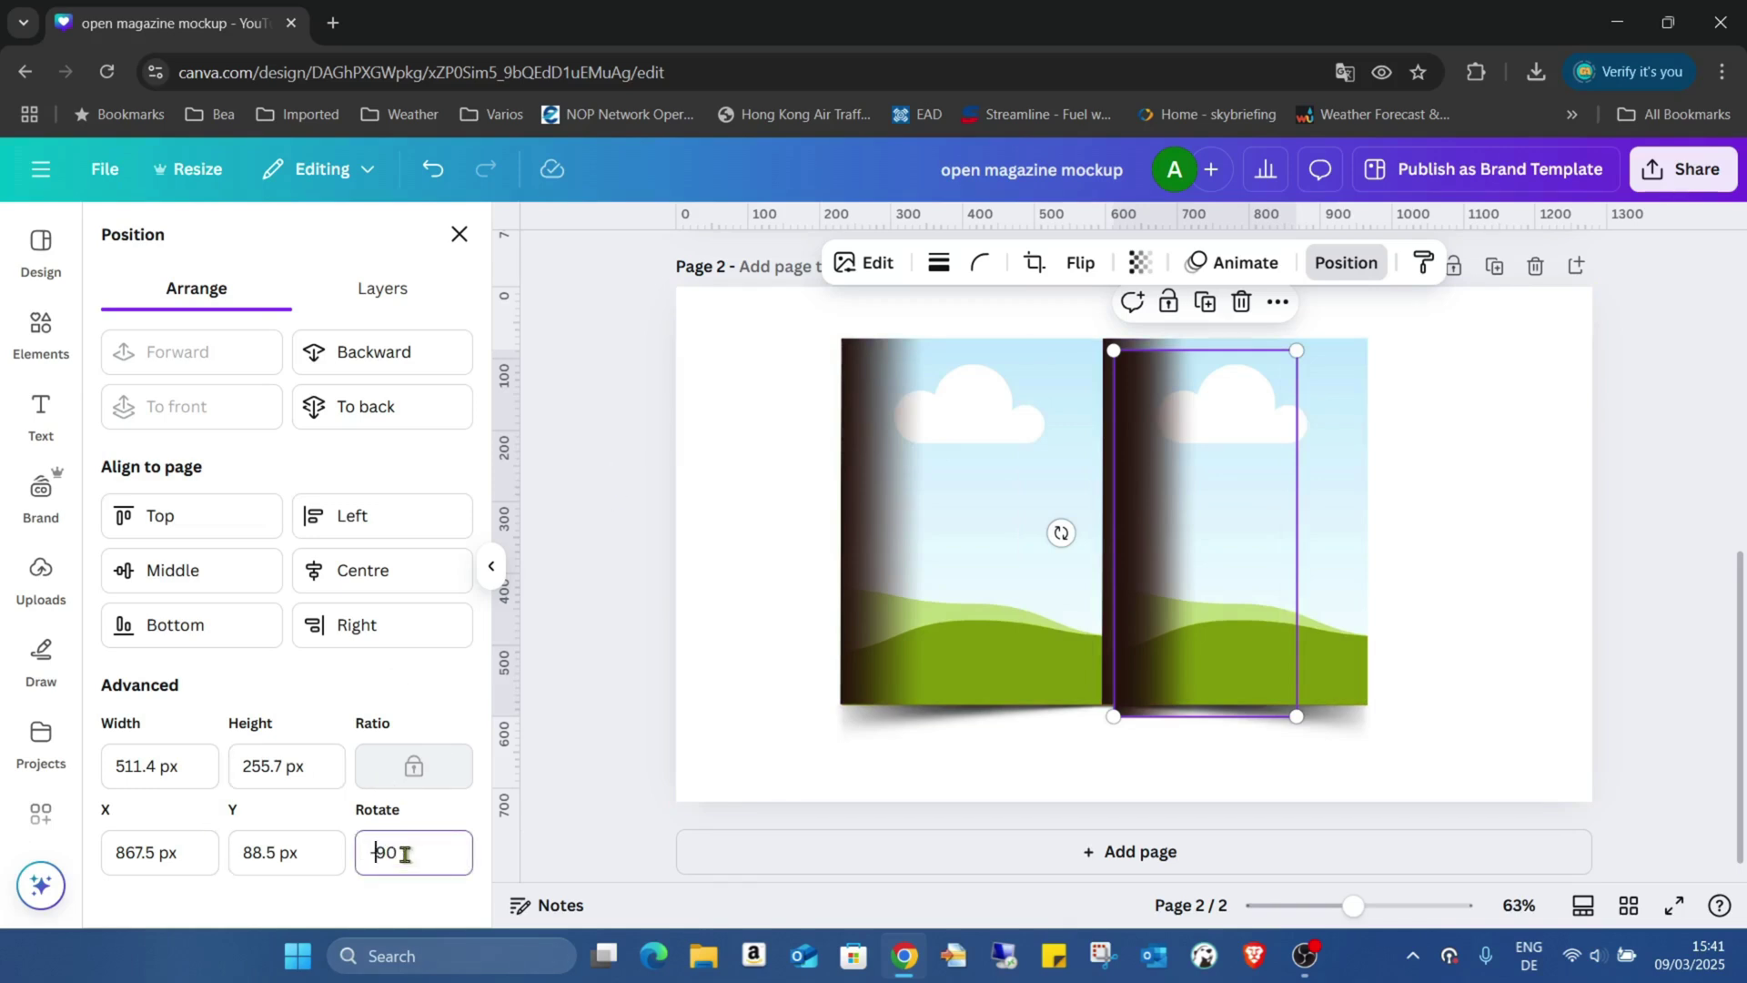
pyautogui.write('-90')
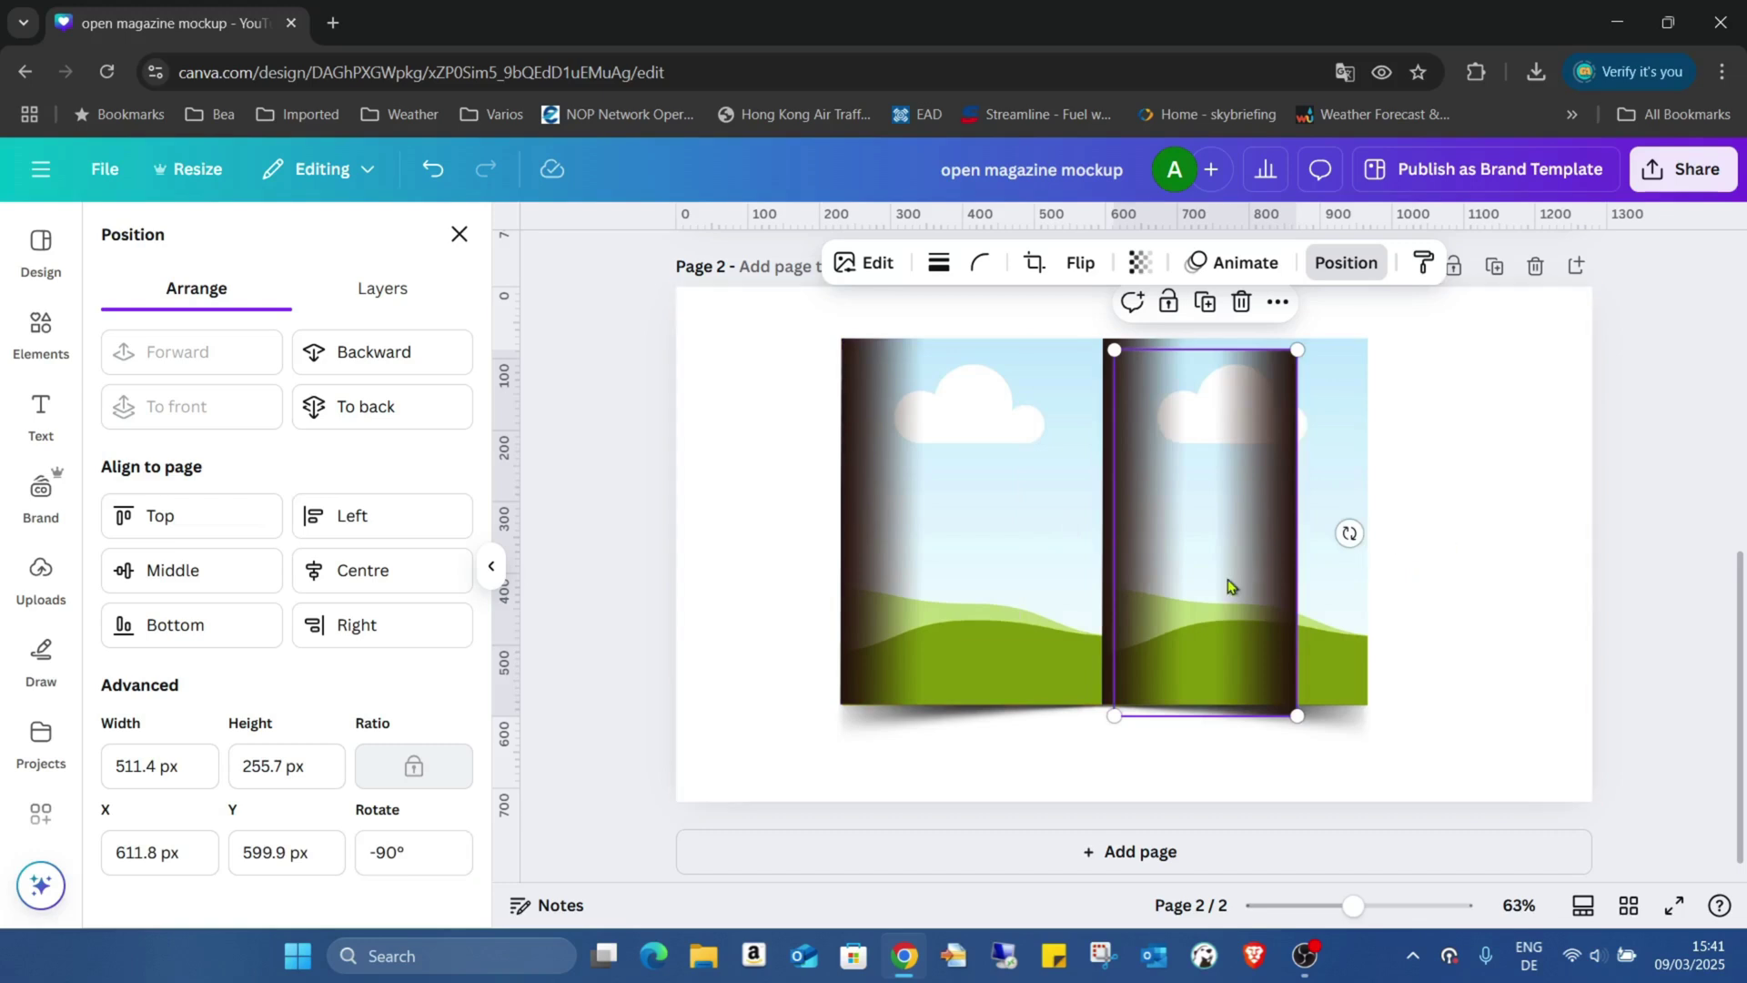
pyautogui.moveTo(1228, 585); pyautogui.dragTo(1294, 568)
# Step: Duplicate the right-page shadow onto the left page so it darkens toward the spine
pyautogui.click(1454, 646)
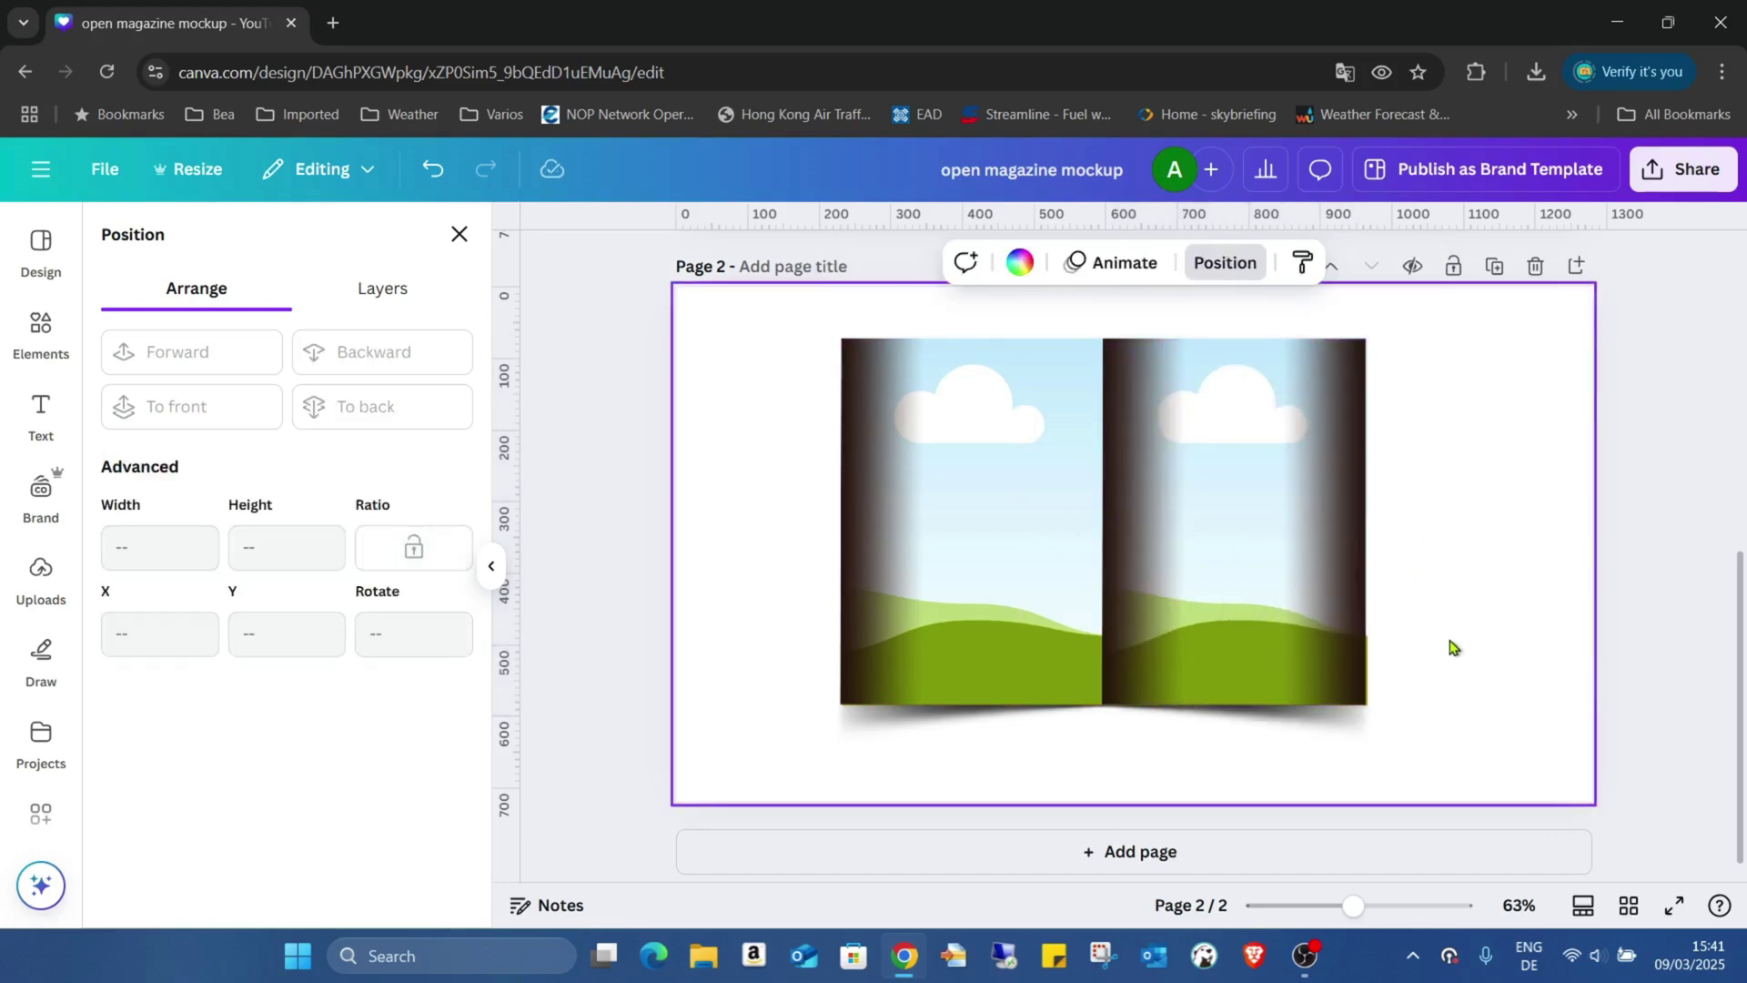
pyautogui.click(1305, 615)
pyautogui.click(1273, 292)
pyautogui.moveTo(1296, 504); pyautogui.dragTo(1023, 491)
pyautogui.click(1463, 524)
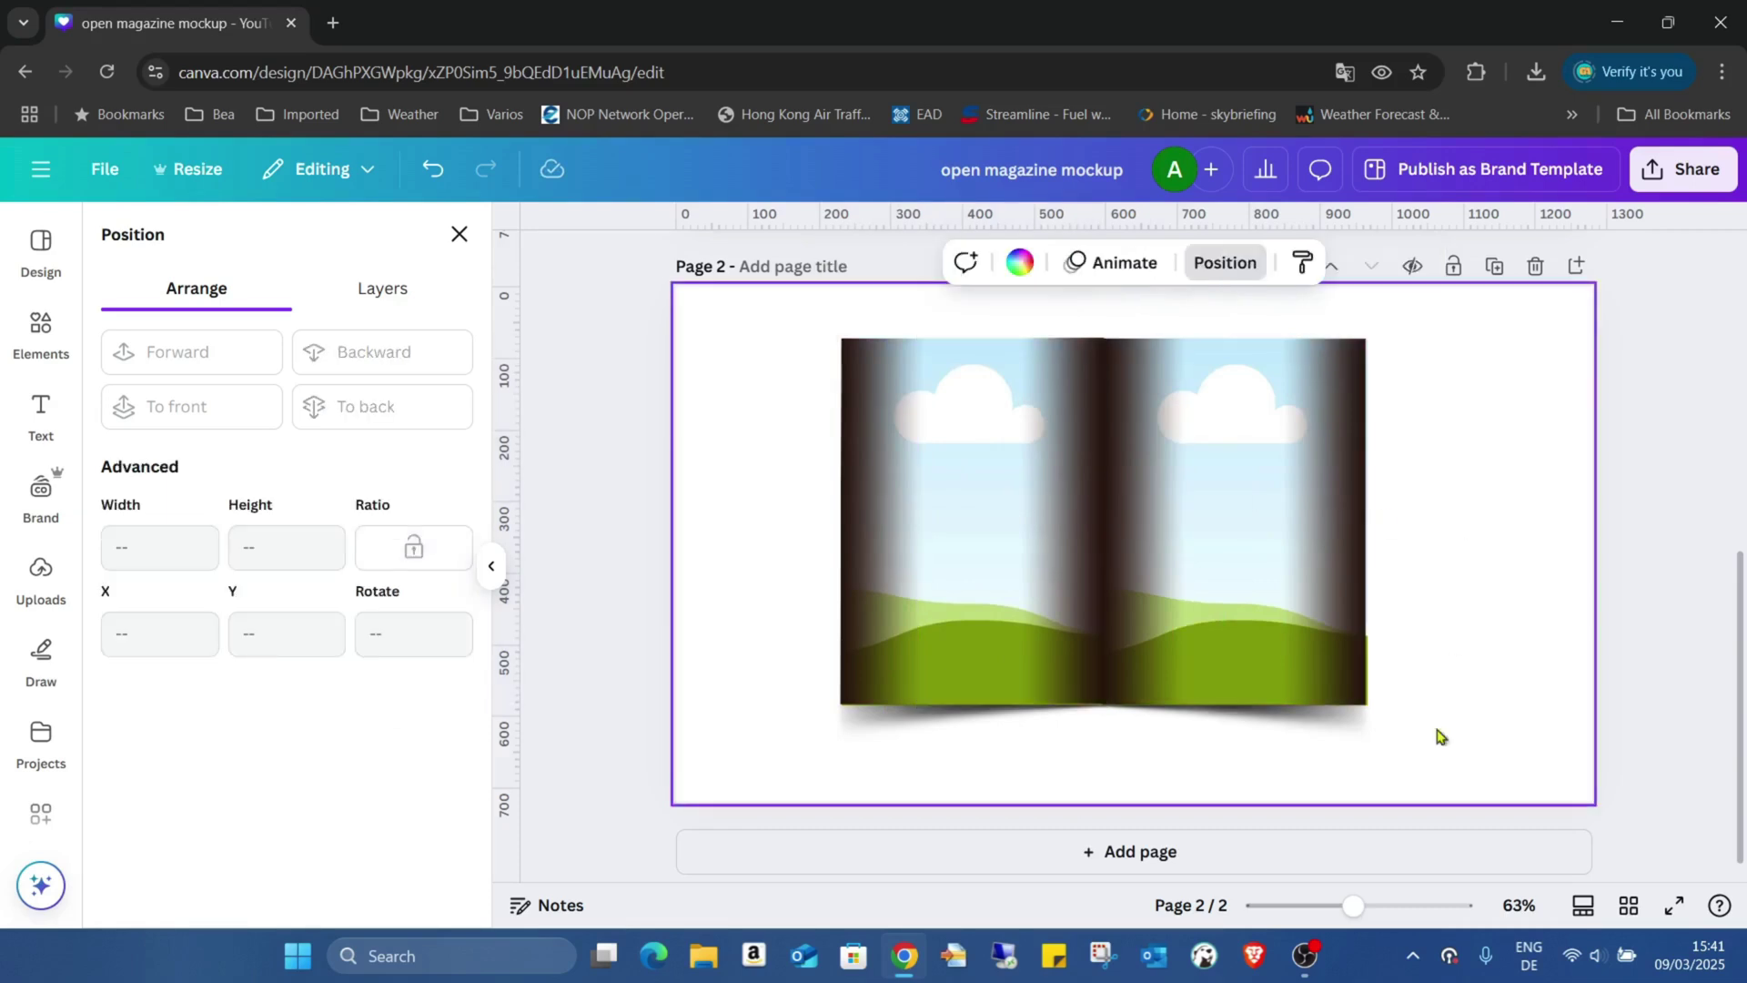
# Step: Zoom in on the spine and nudge the edge shadow slightly right
pyautogui.moveTo(1353, 905); pyautogui.dragTo(1437, 905)
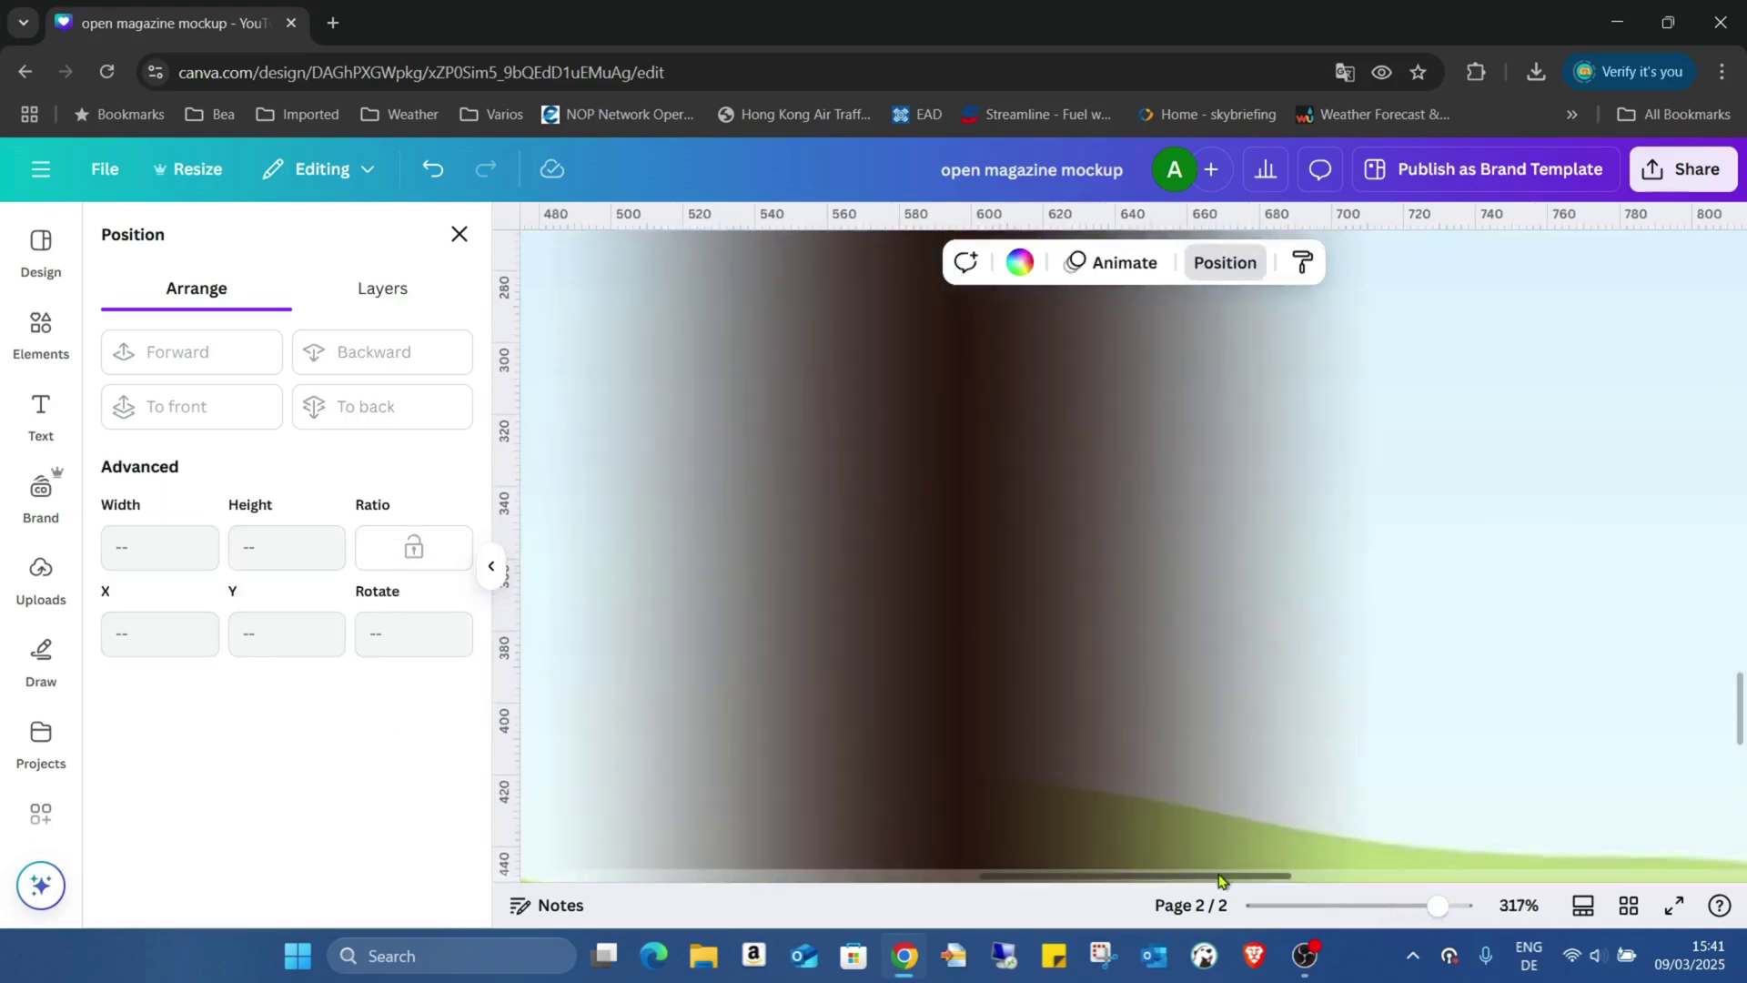
pyautogui.moveTo(1219, 876); pyautogui.dragTo(1329, 876)
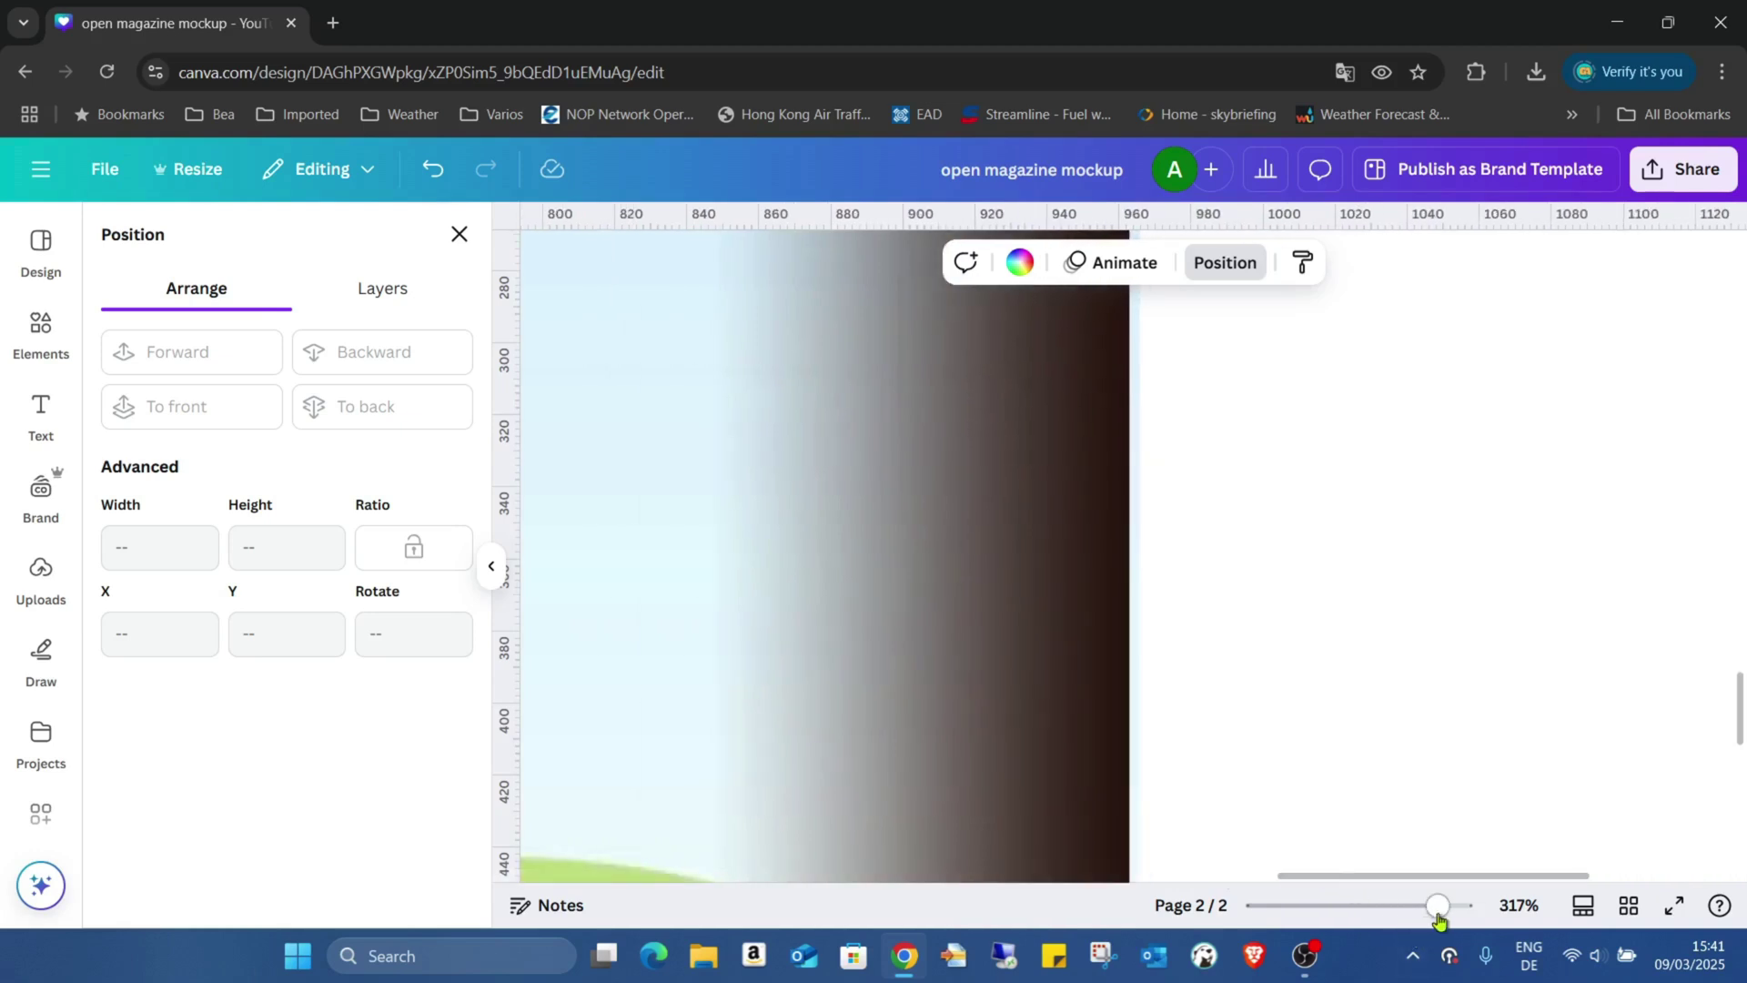
pyautogui.moveTo(1438, 907); pyautogui.dragTo(1462, 905)
pyautogui.scroll(10, 1197, 682)
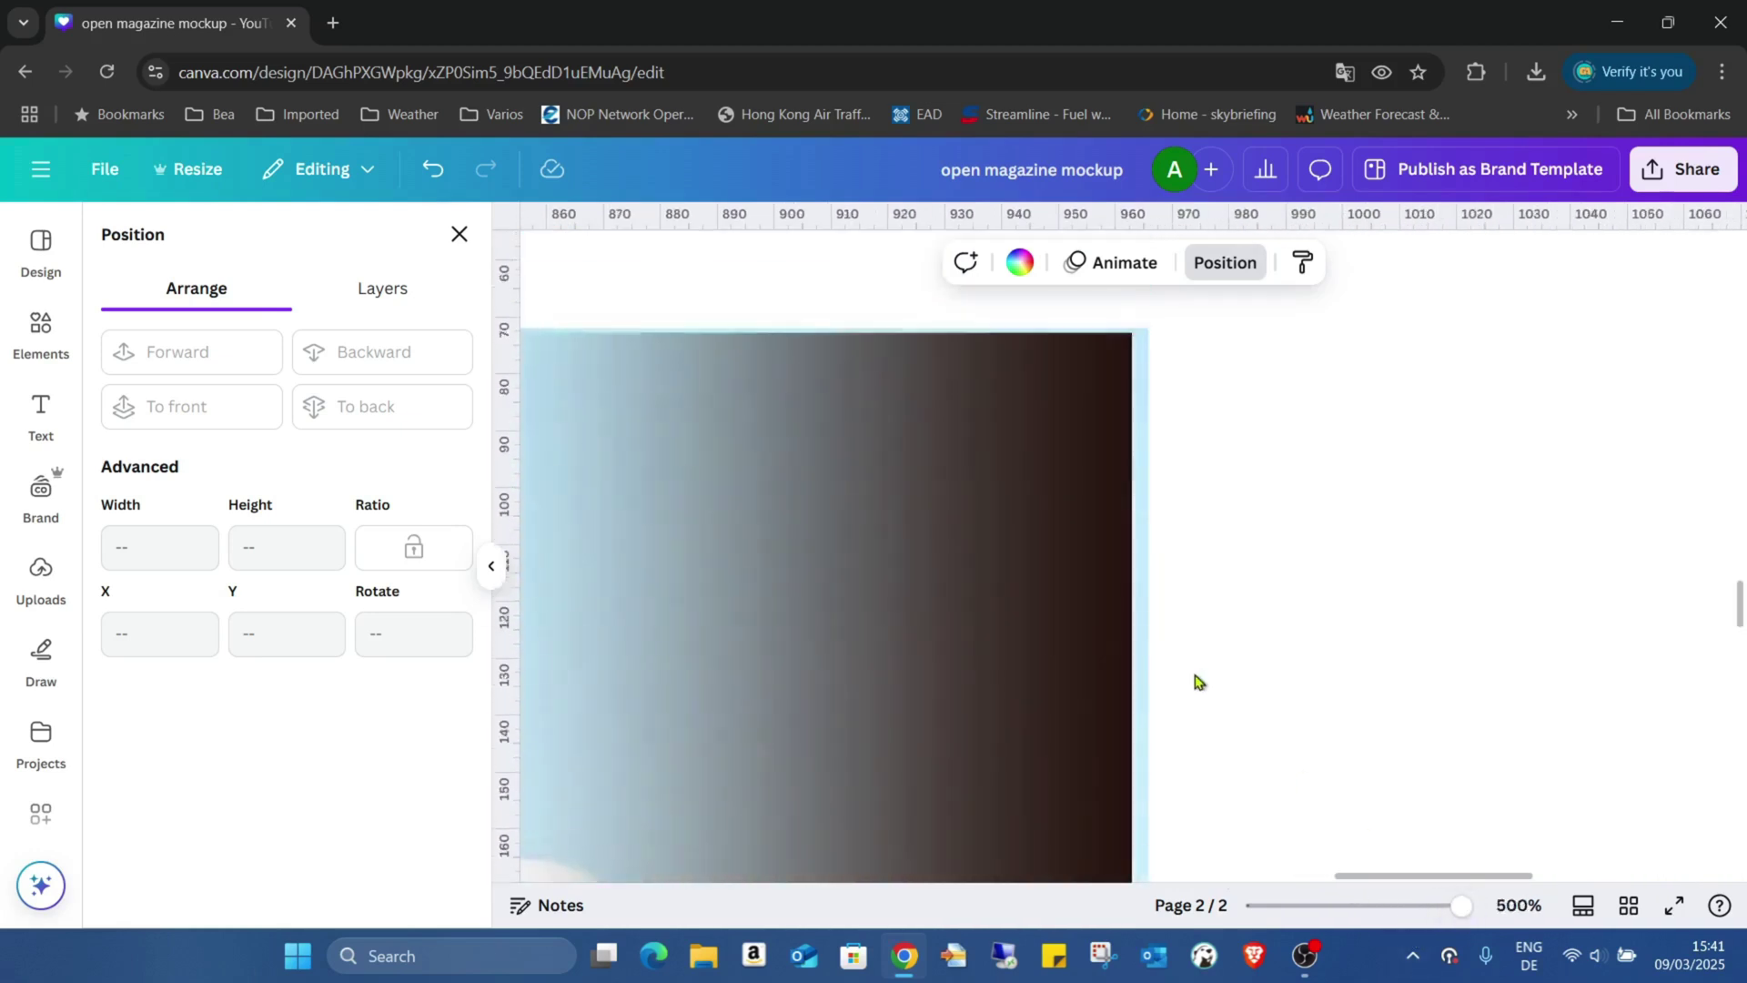
pyautogui.scroll(3, 1197, 682)
pyautogui.click(1051, 653)
pyautogui.click(1166, 532)
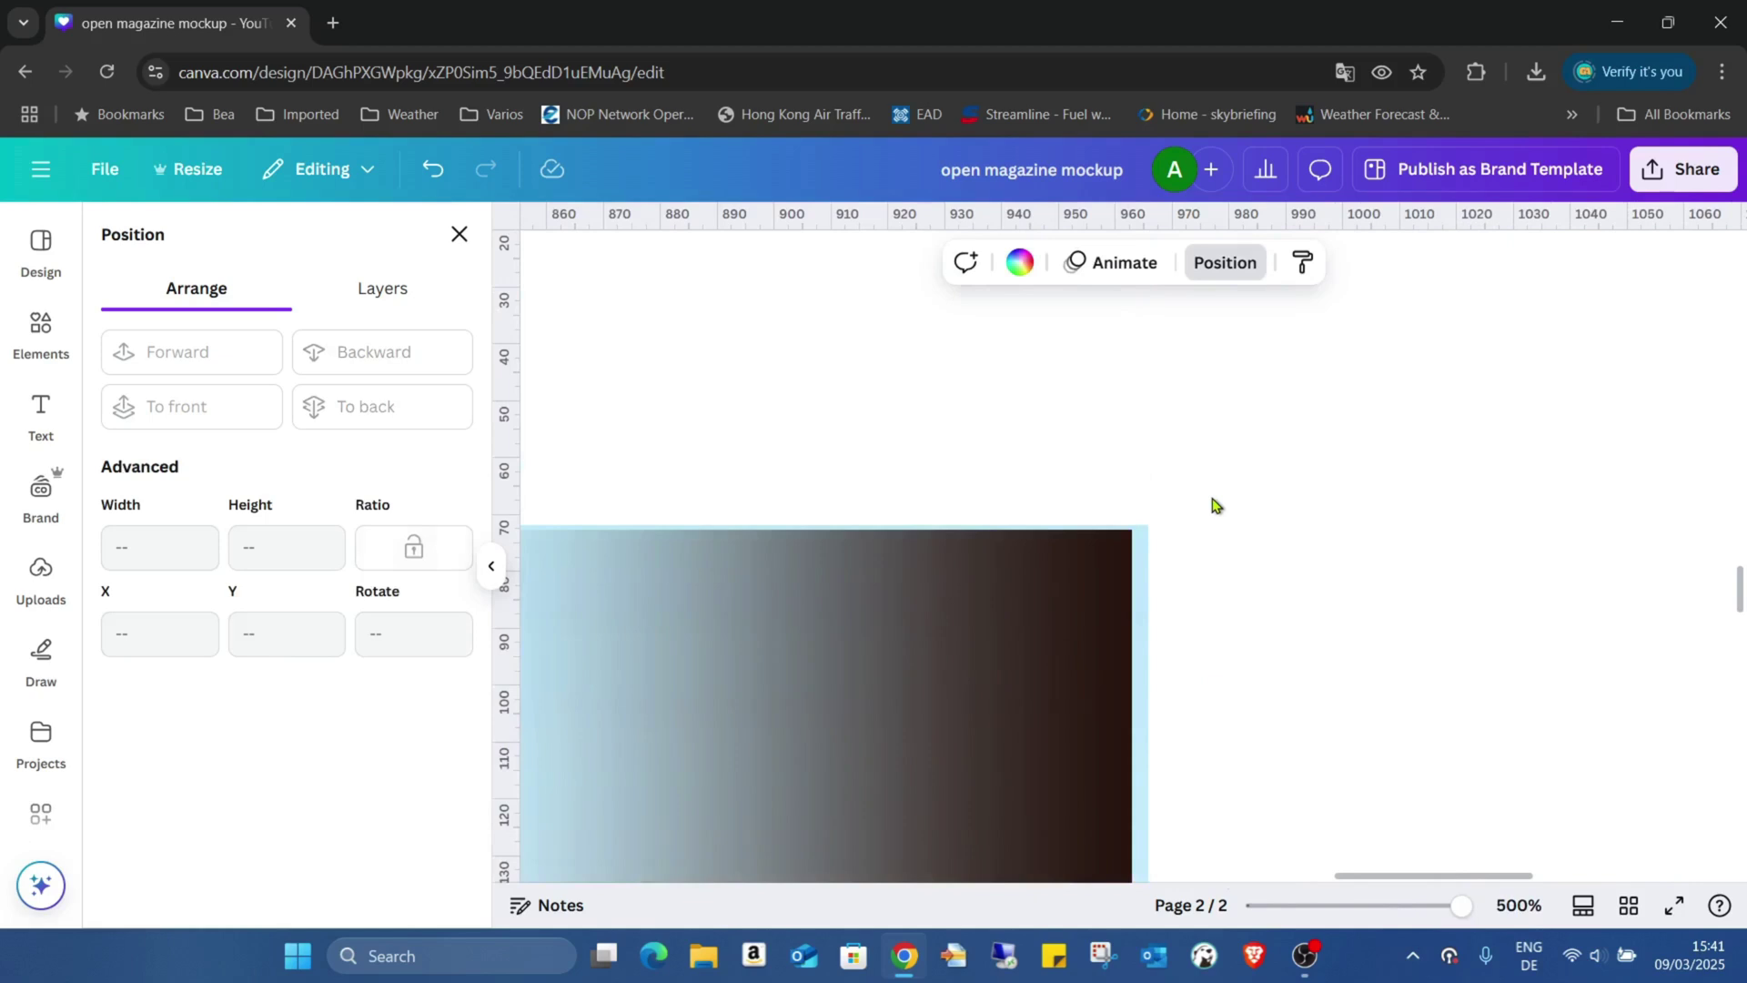
pyautogui.click(1083, 636)
pyautogui.press('Right')
pyautogui.press('Right')
pyautogui.press('Right')
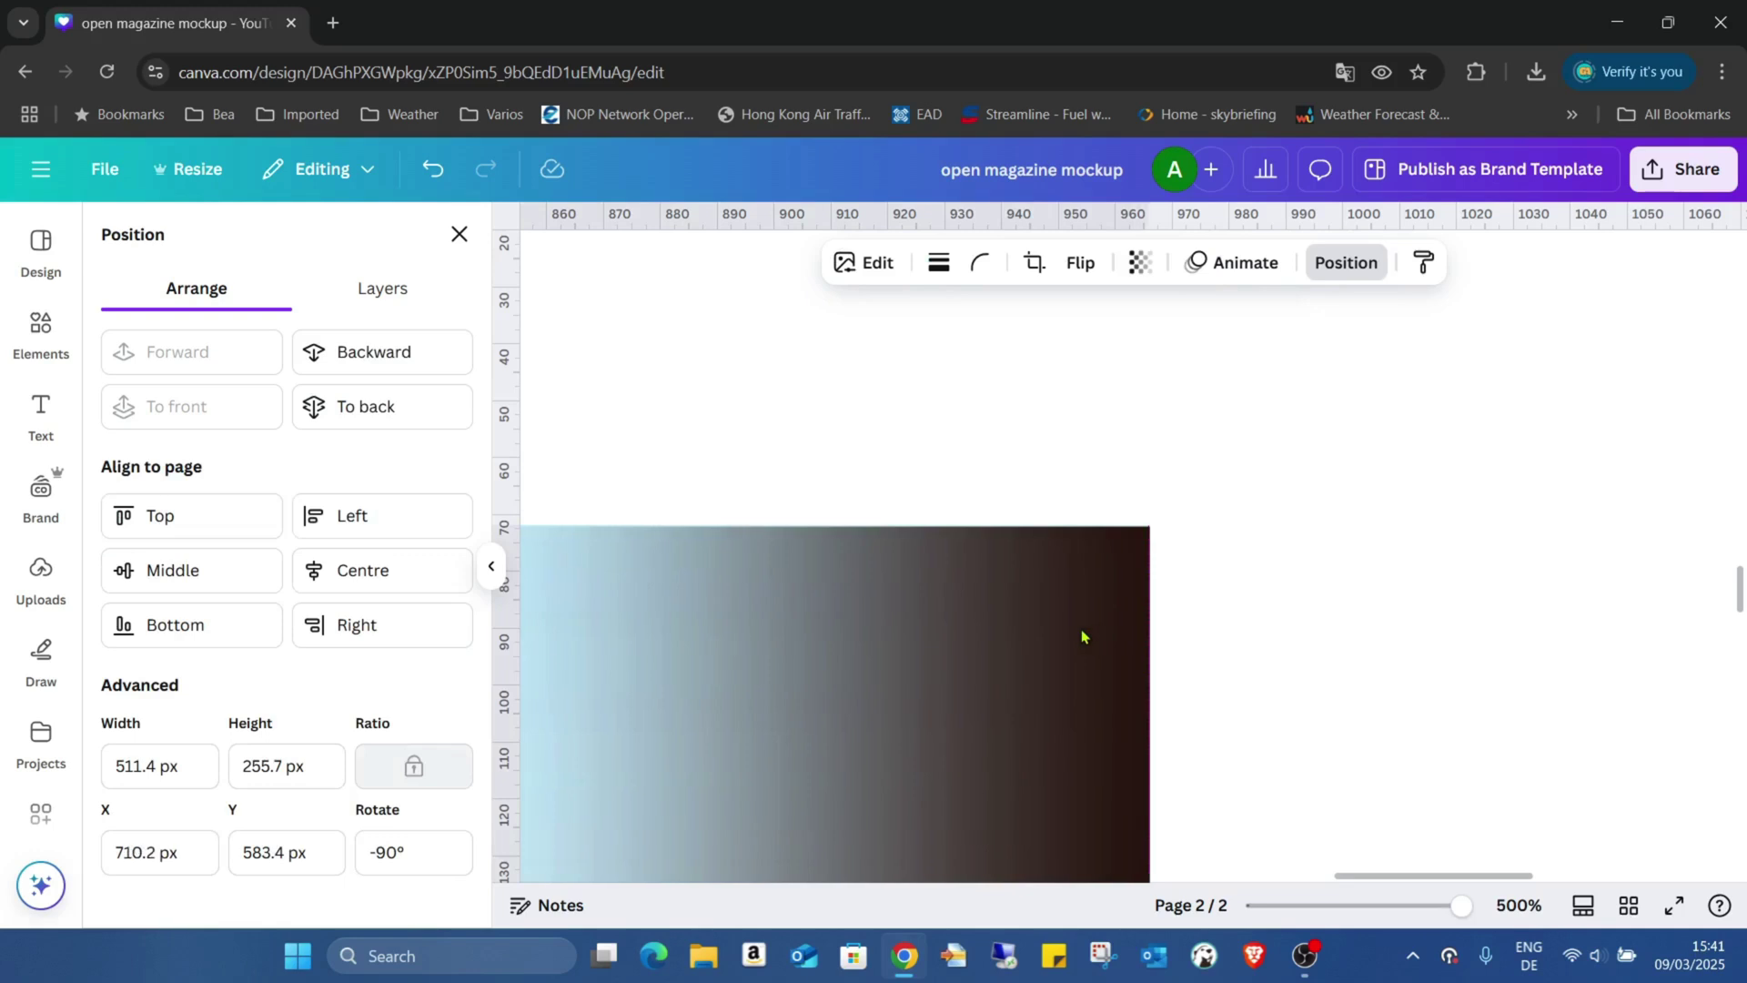
# Step: Fine-tune the edge shadow with arrow-key nudges until flush with the page edge
pyautogui.scroll(-15, 1216, 597)
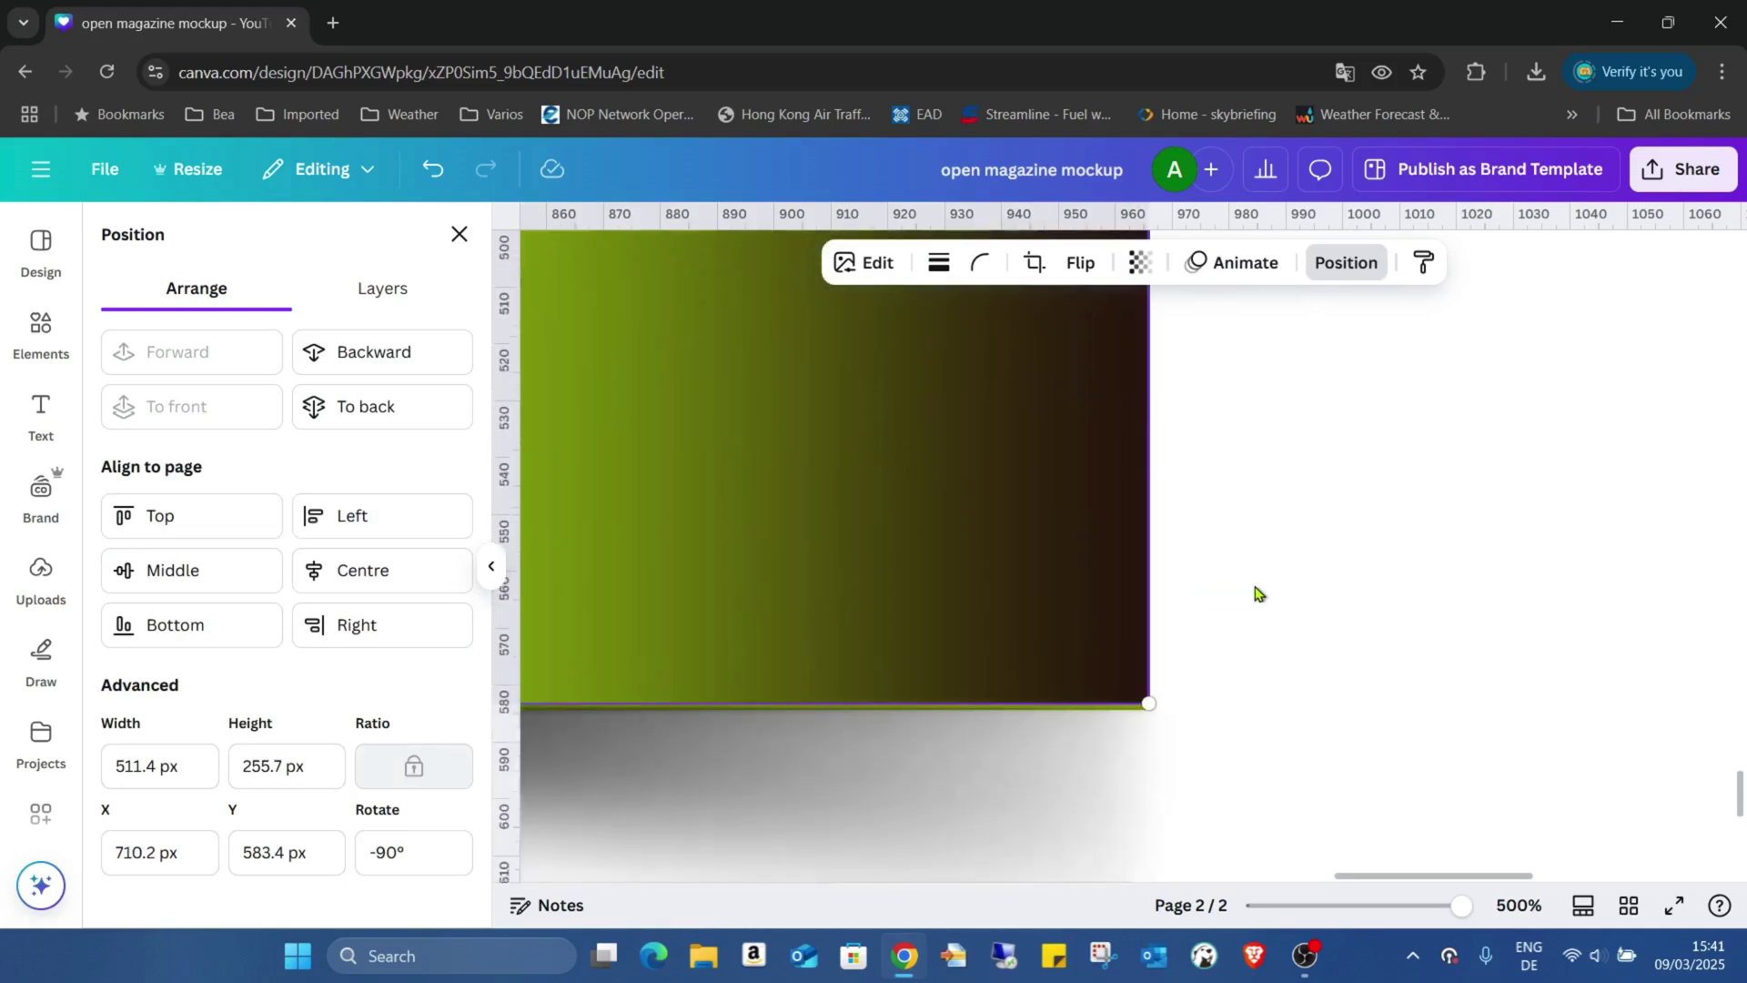
pyautogui.scroll(-3, 1241, 597)
pyautogui.scroll(1, 1201, 528)
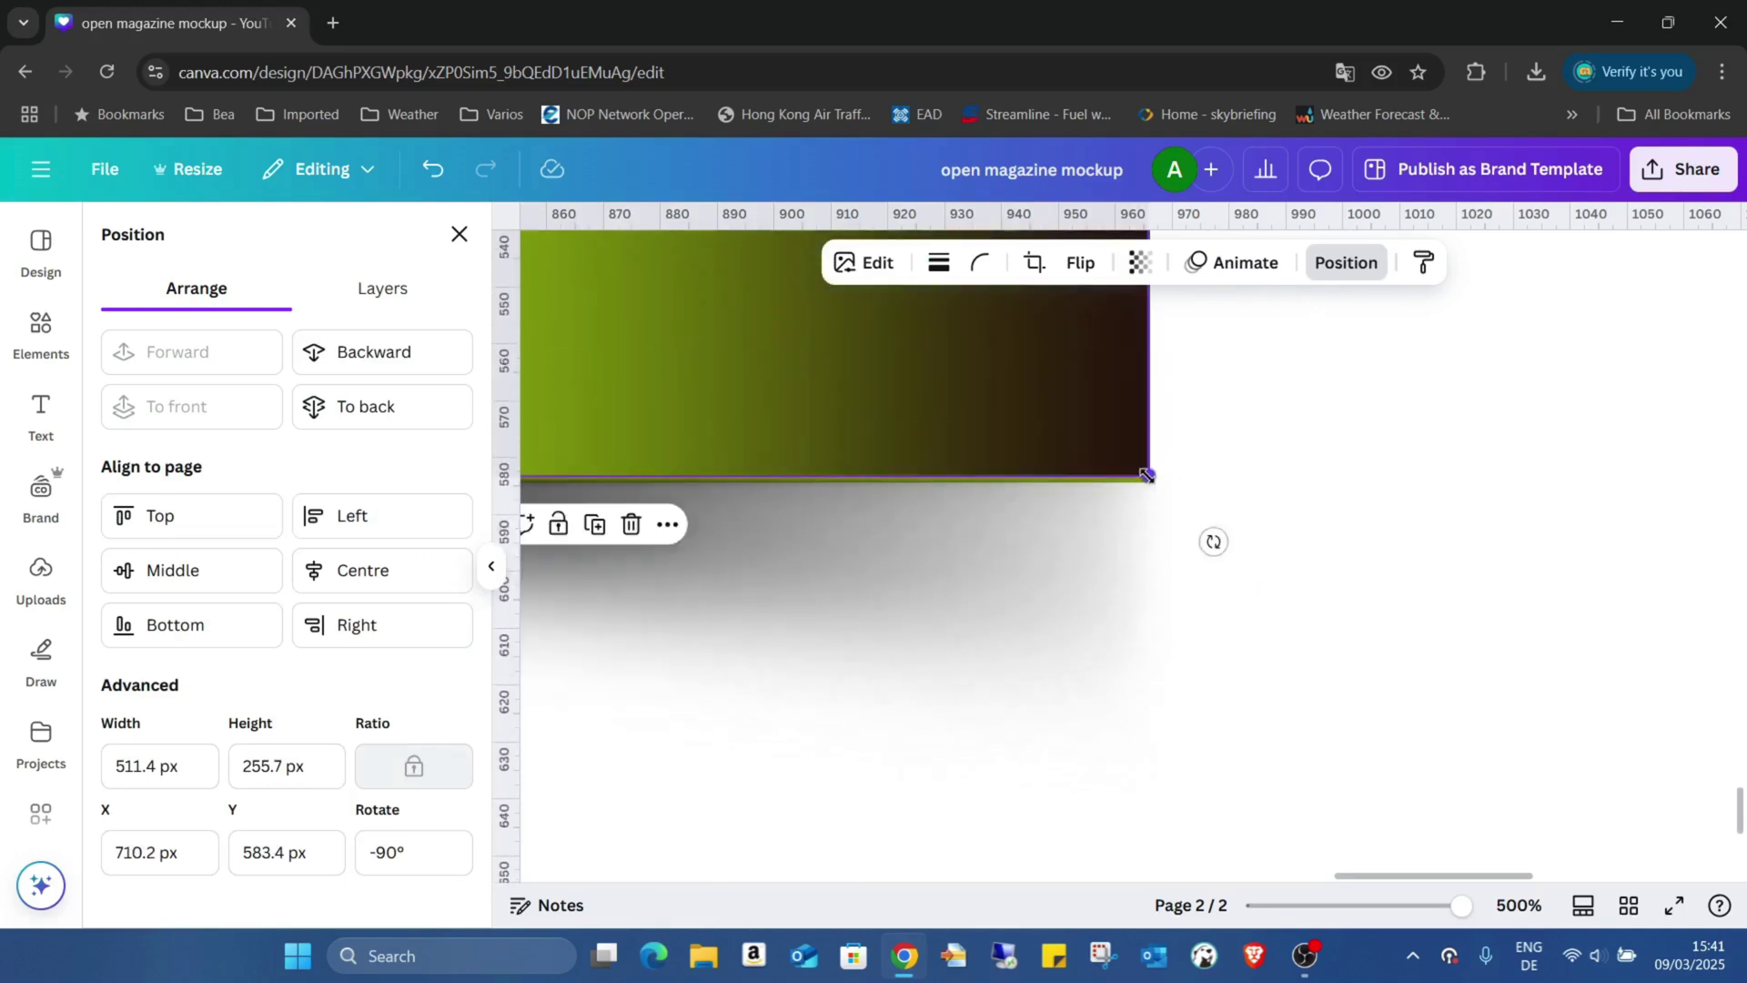
pyautogui.moveTo(1146, 474); pyautogui.dragTo(1152, 484)
pyautogui.scroll(8, 1189, 500)
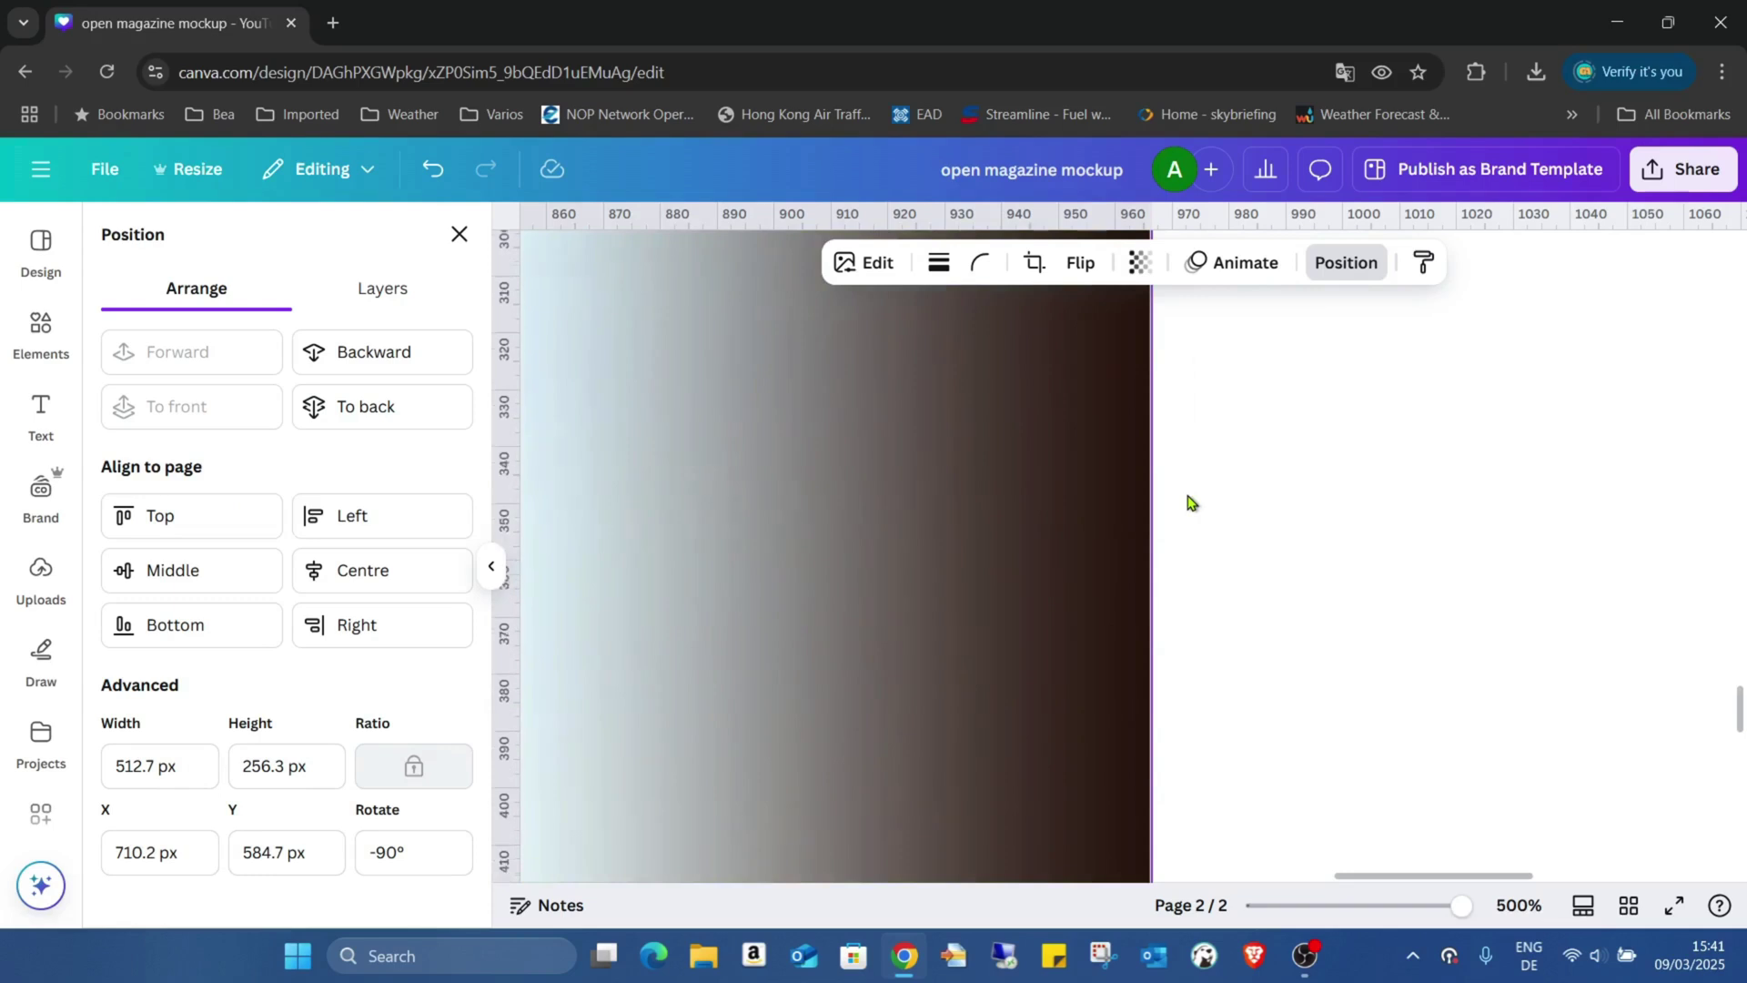
pyautogui.scroll(6, 1189, 502)
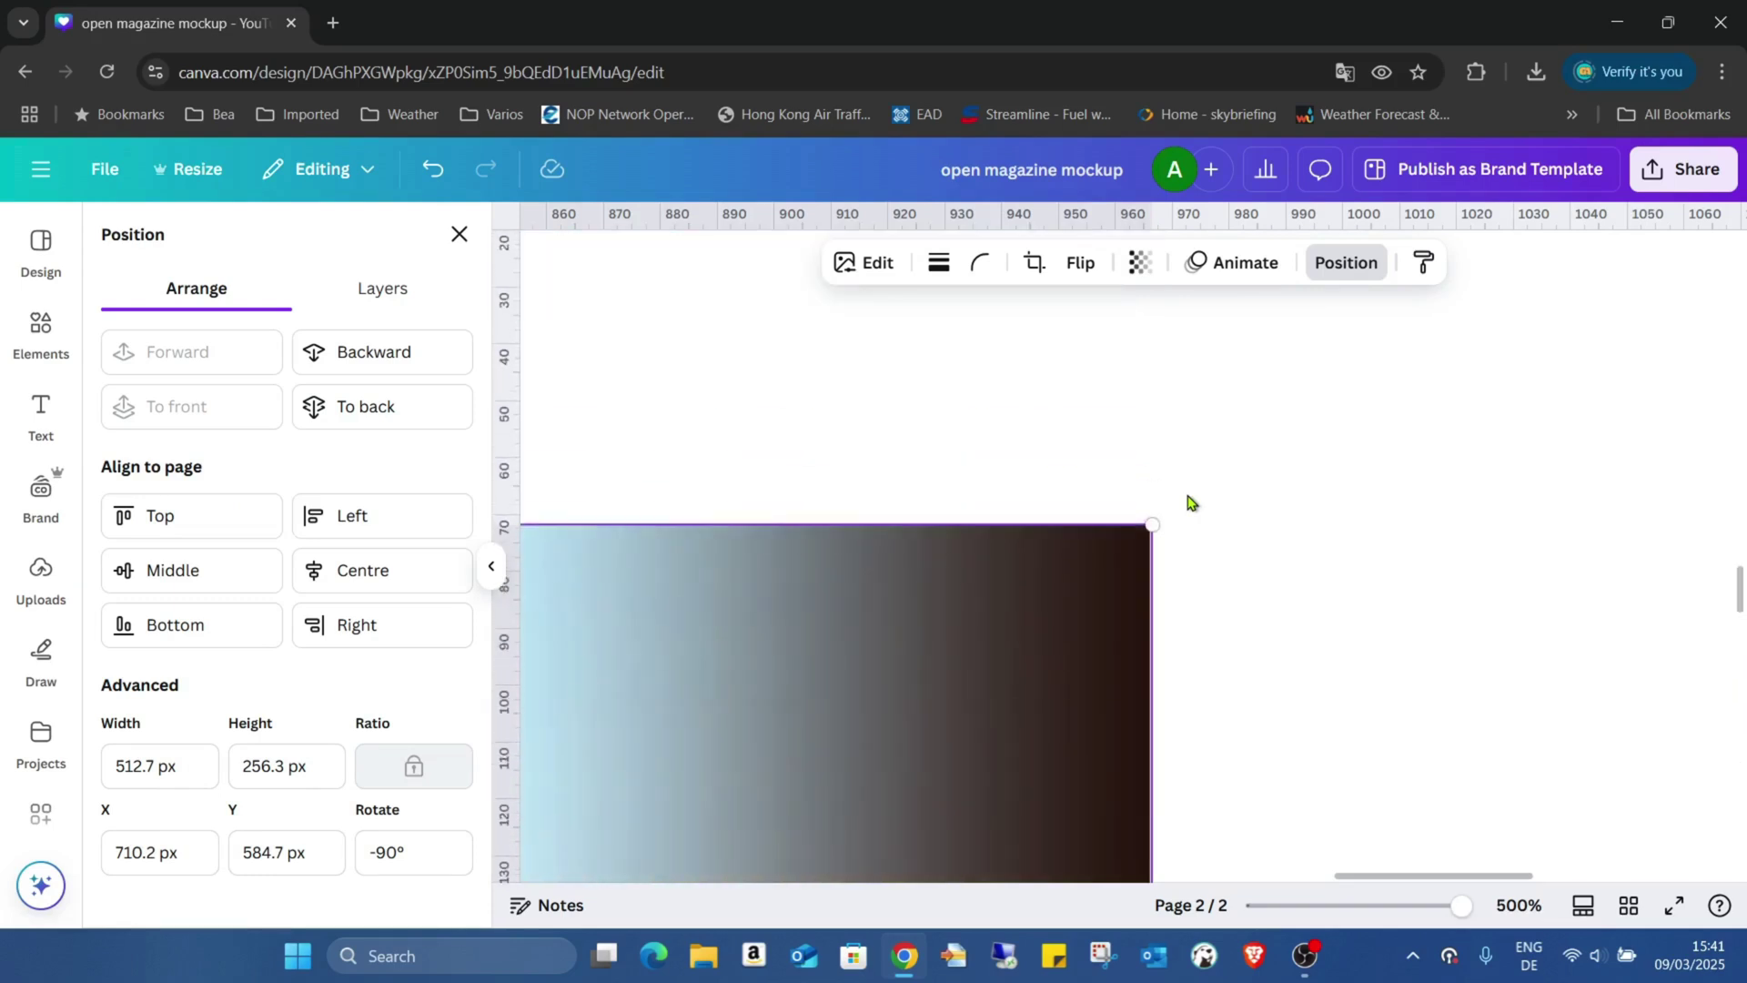
pyautogui.click(1107, 492)
pyautogui.click(1271, 535)
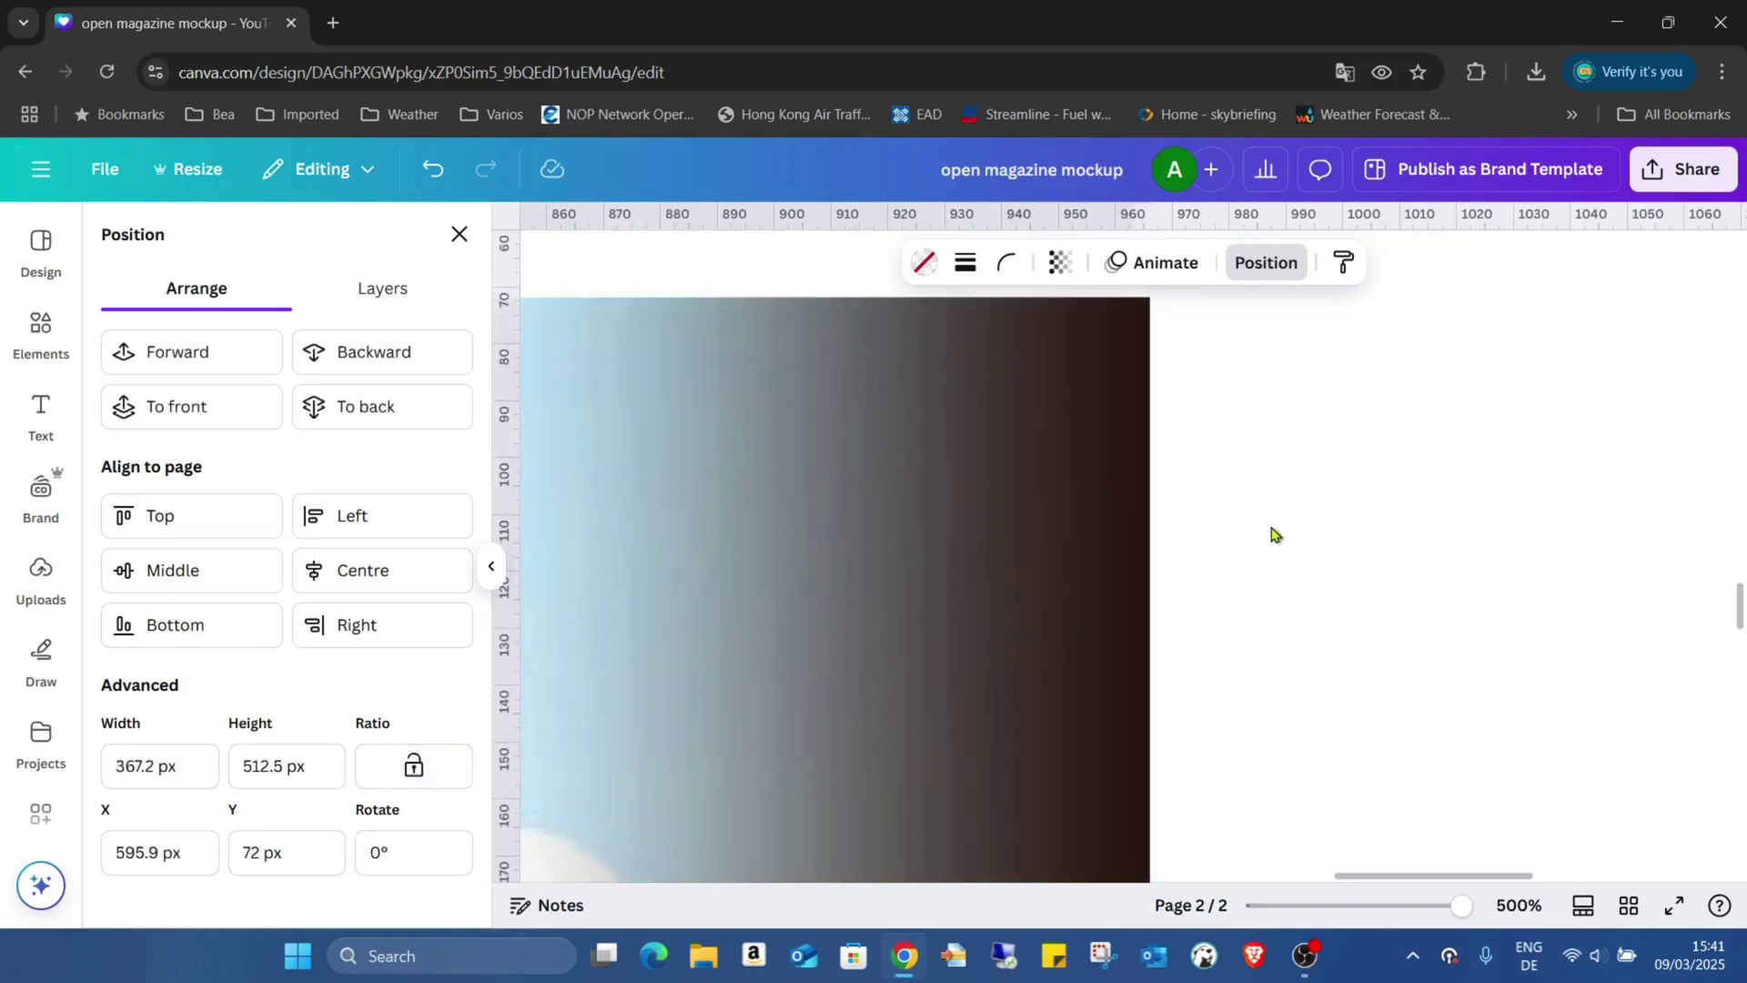
pyautogui.click(1039, 537)
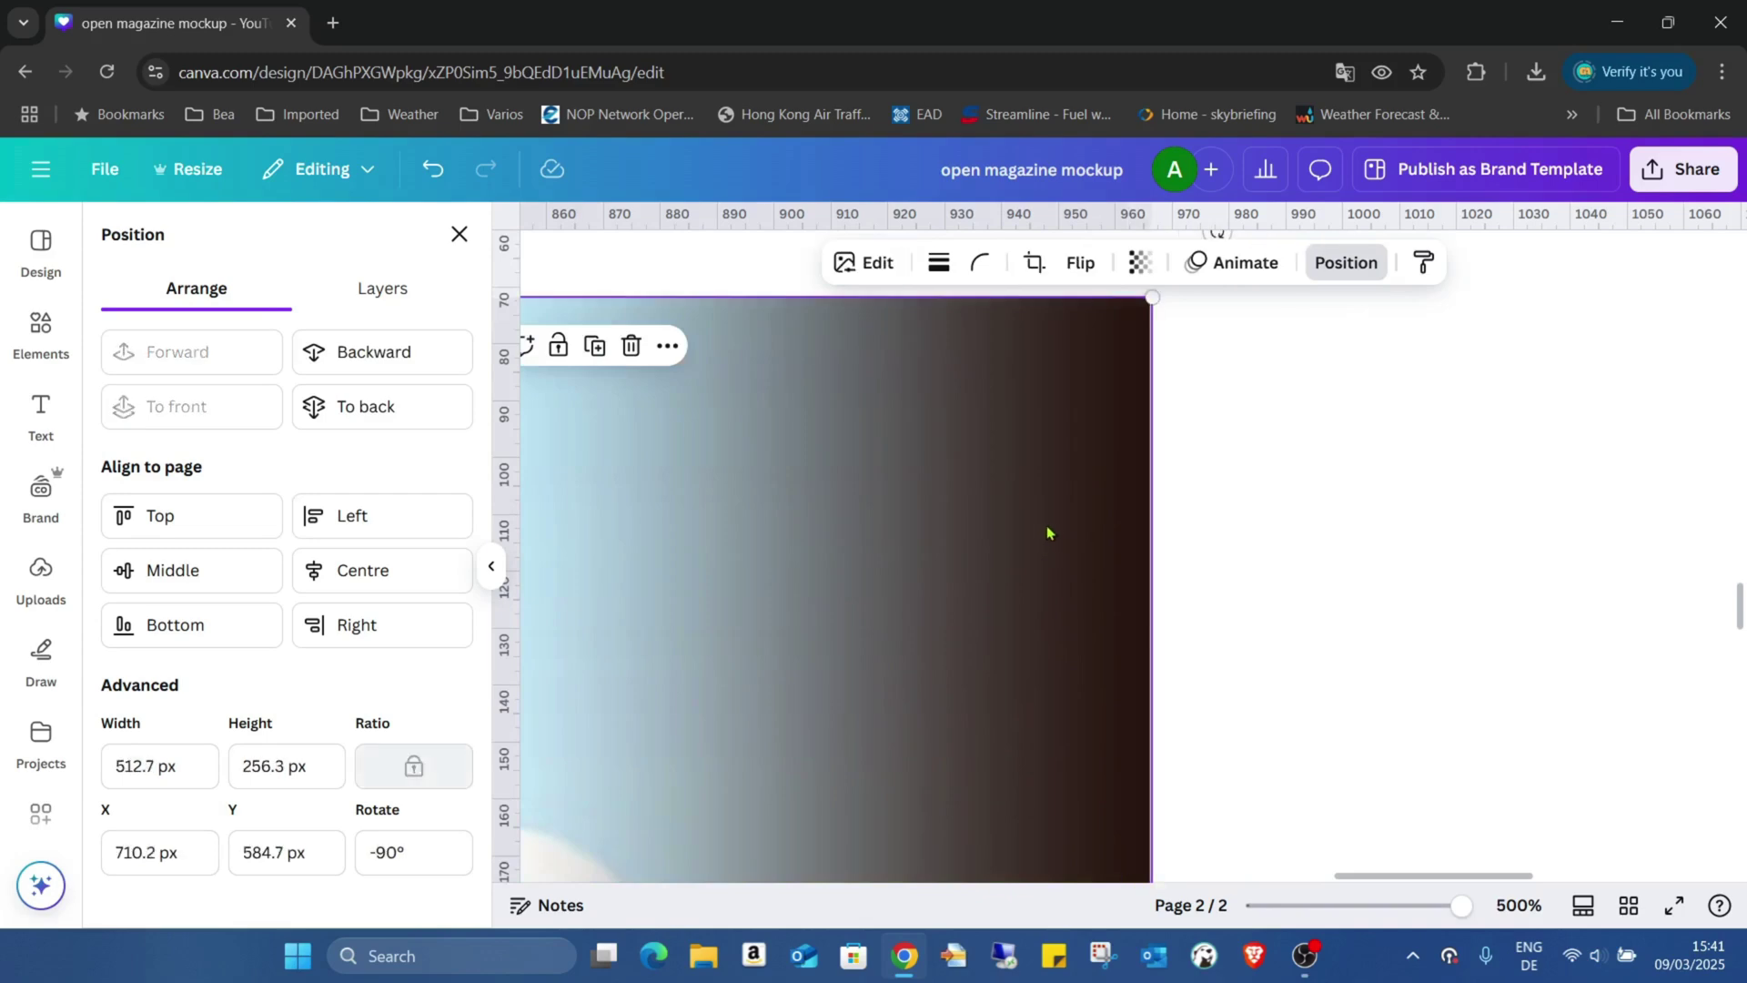
pyautogui.press('Left')
pyautogui.press('Left')
pyautogui.press('Left')
pyautogui.press('Left')
pyautogui.press('Left')
pyautogui.press('Left')
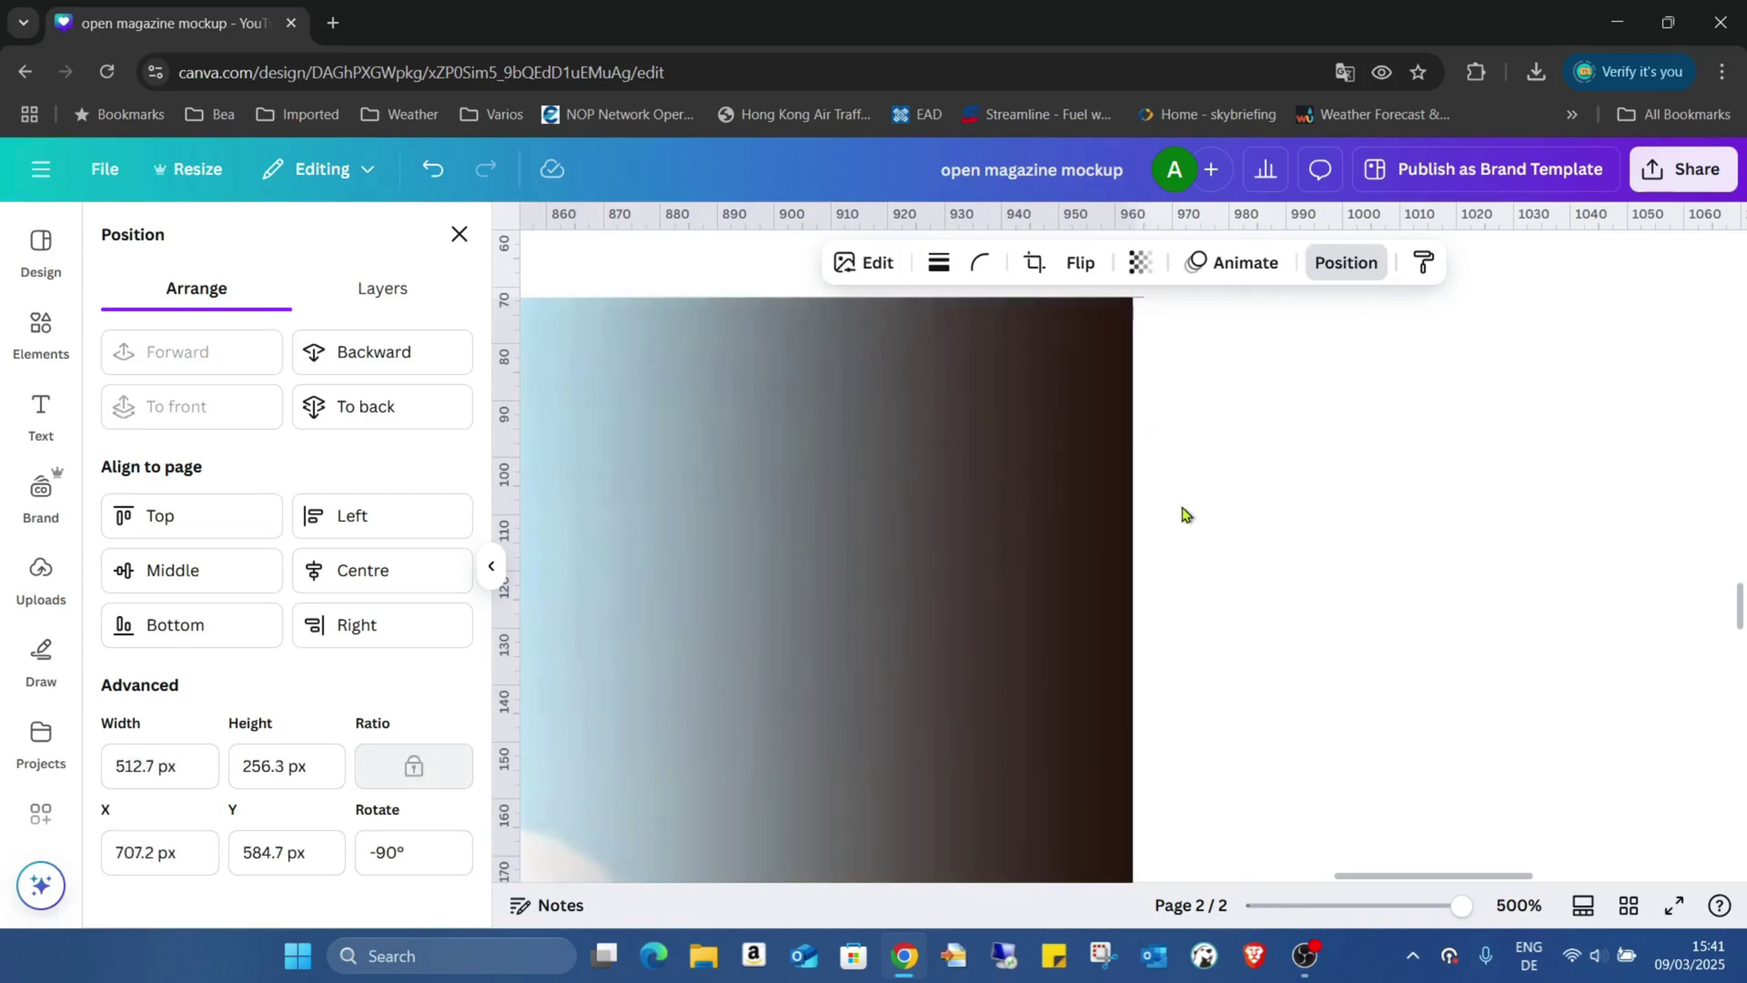
pyautogui.press('Right')
pyautogui.press('Right')
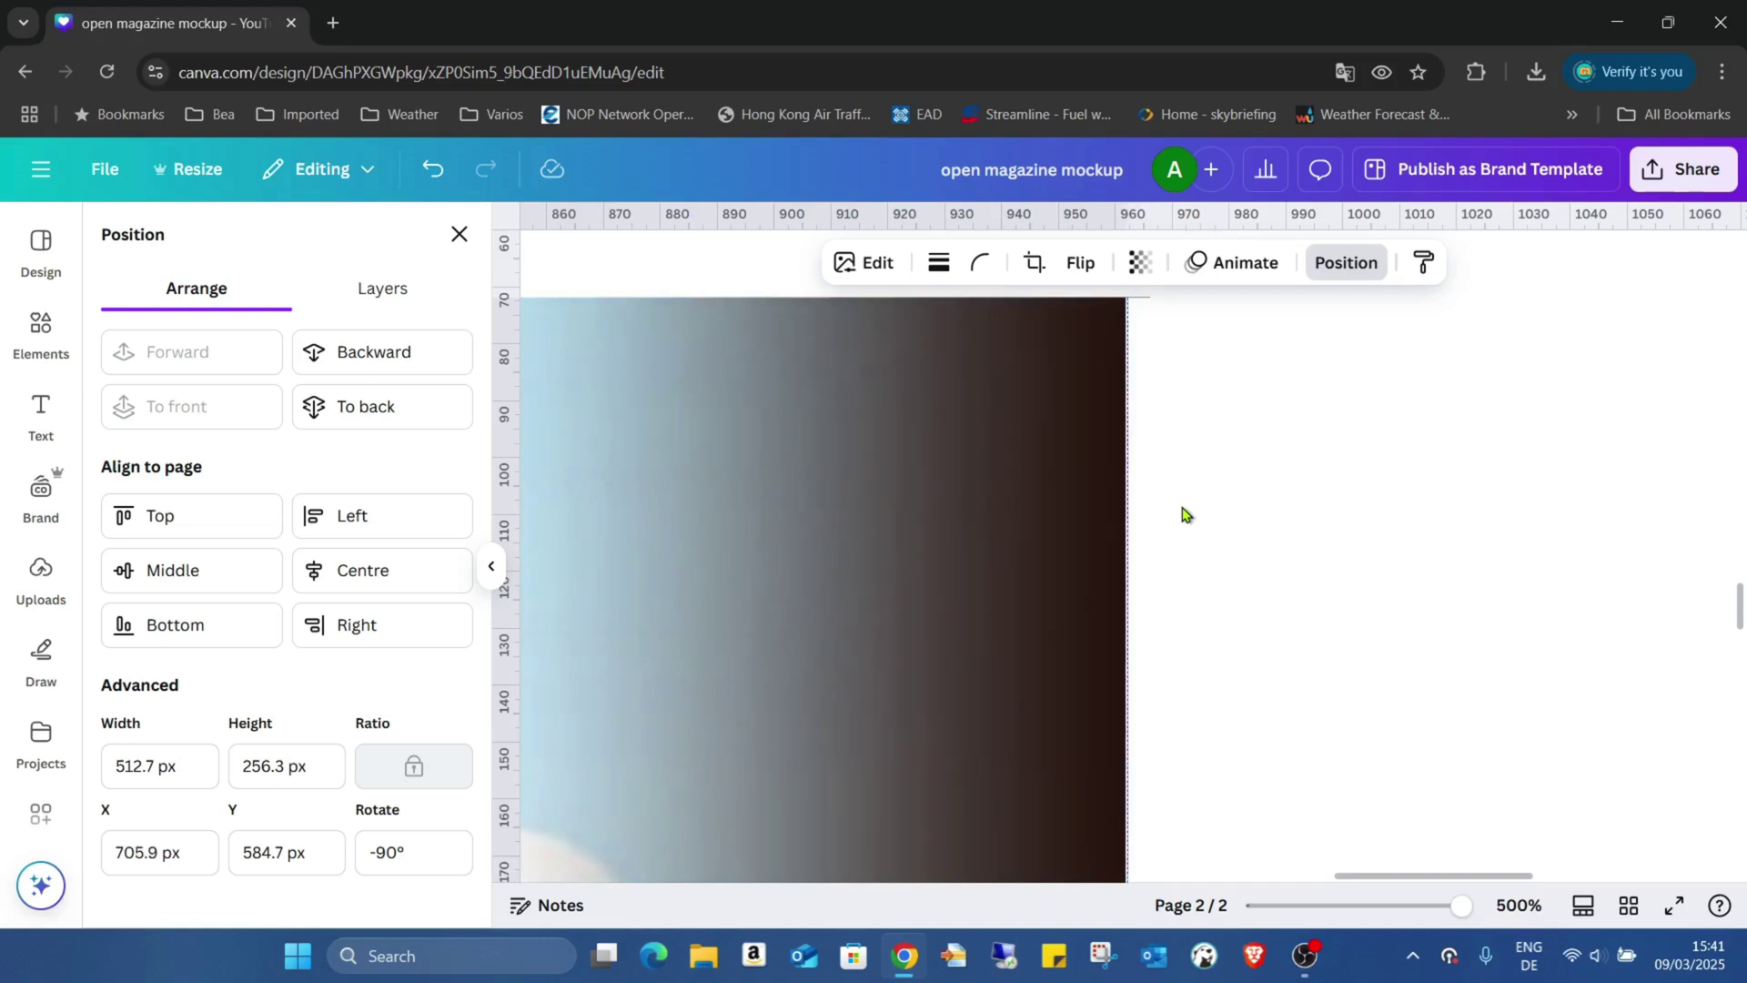
pyautogui.click(1353, 528)
# Step: Zoom out and check both pages' shadow images along the fold
pyautogui.scroll(-15, 1353, 527)
pyautogui.scroll(-5, 1353, 528)
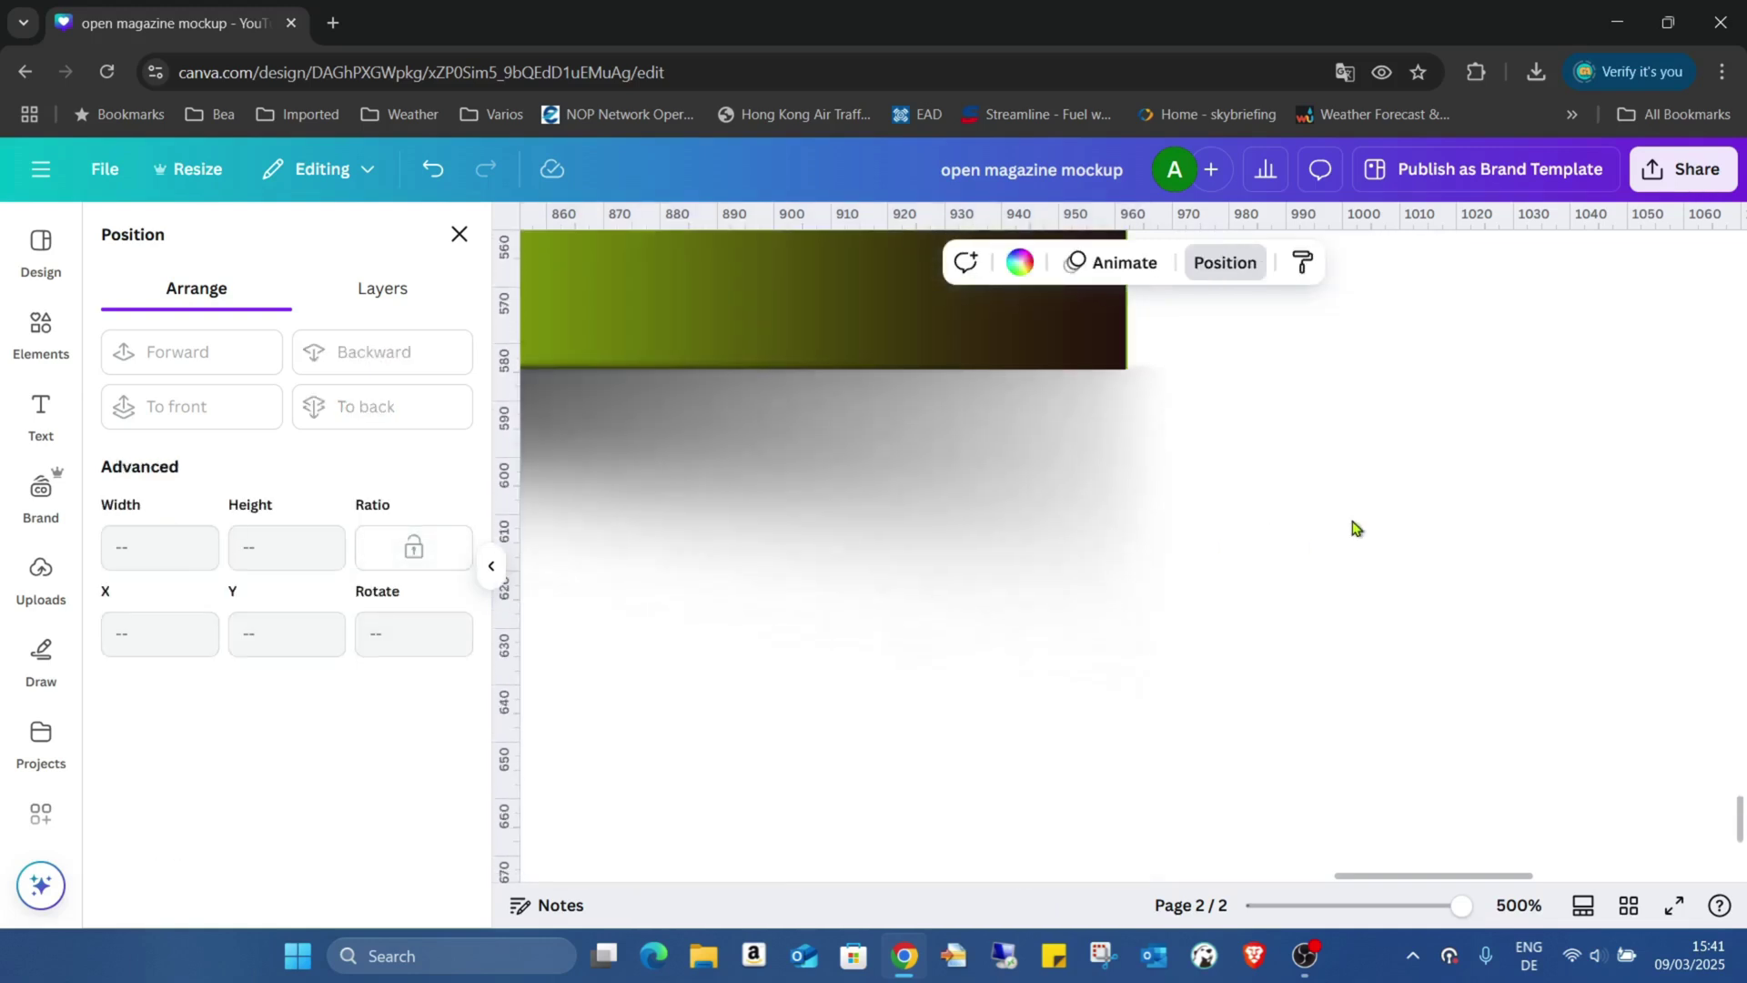
pyautogui.moveTo(1459, 907); pyautogui.dragTo(1361, 905)
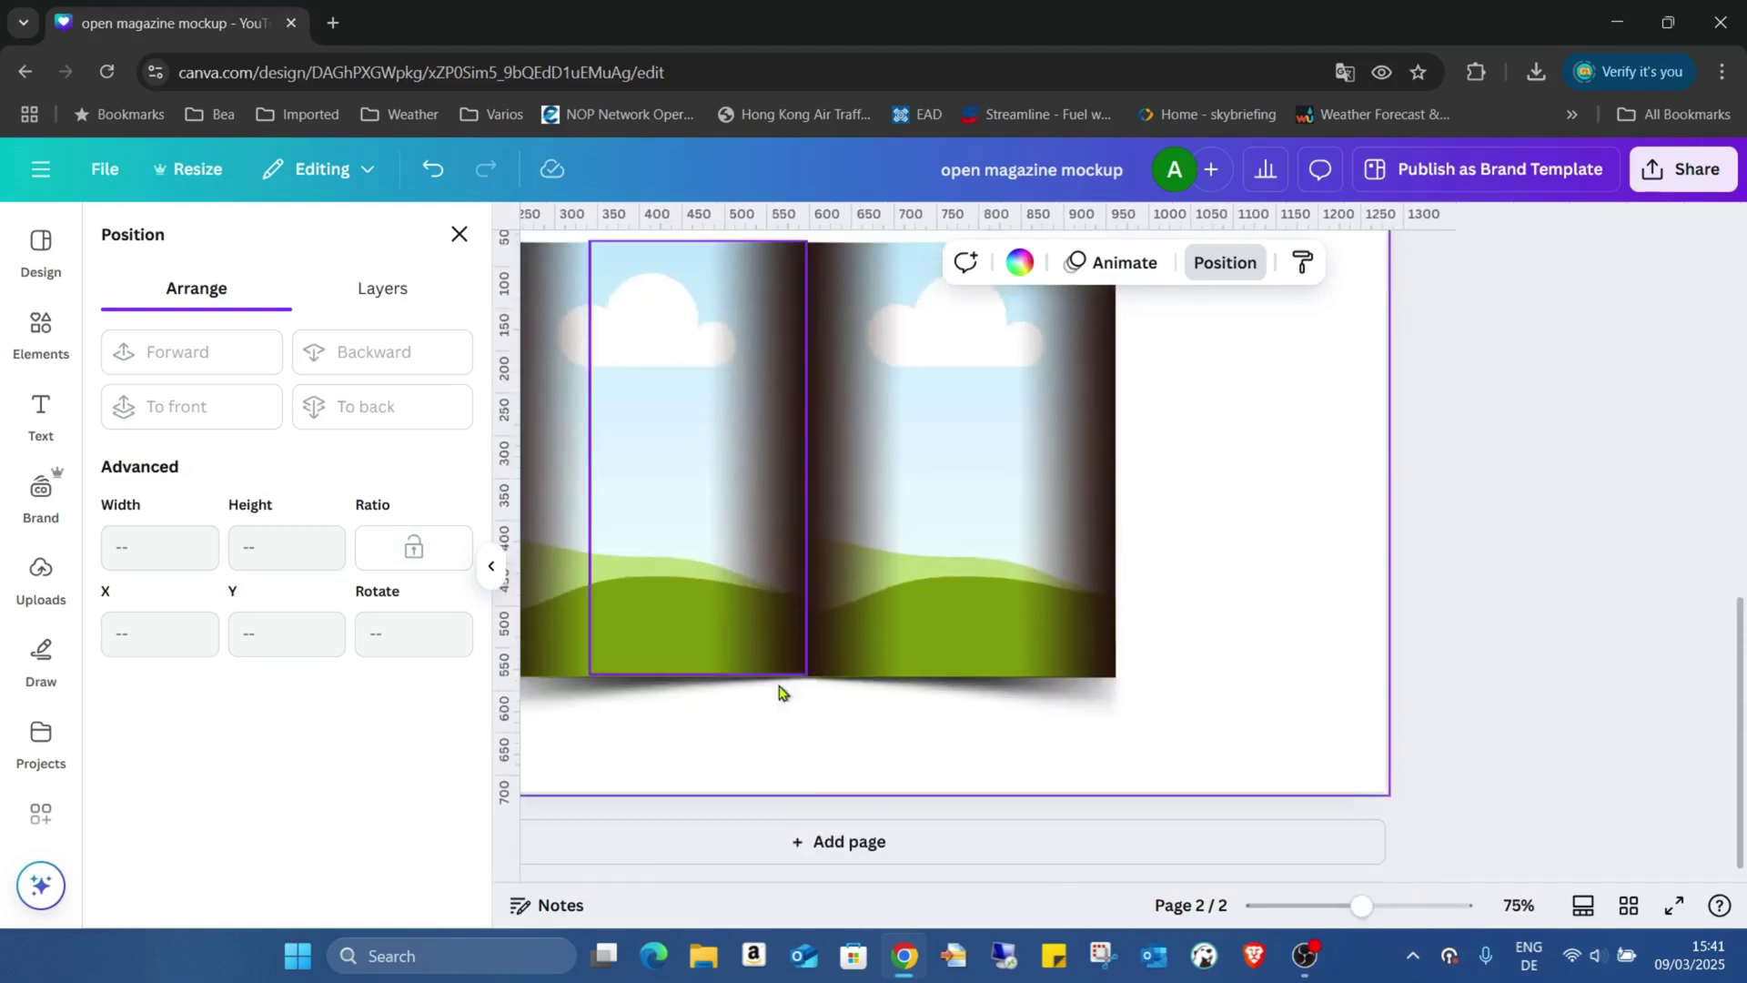
pyautogui.moveTo(1361, 906); pyautogui.dragTo(1405, 906)
pyautogui.moveTo(1138, 878); pyautogui.dragTo(955, 882)
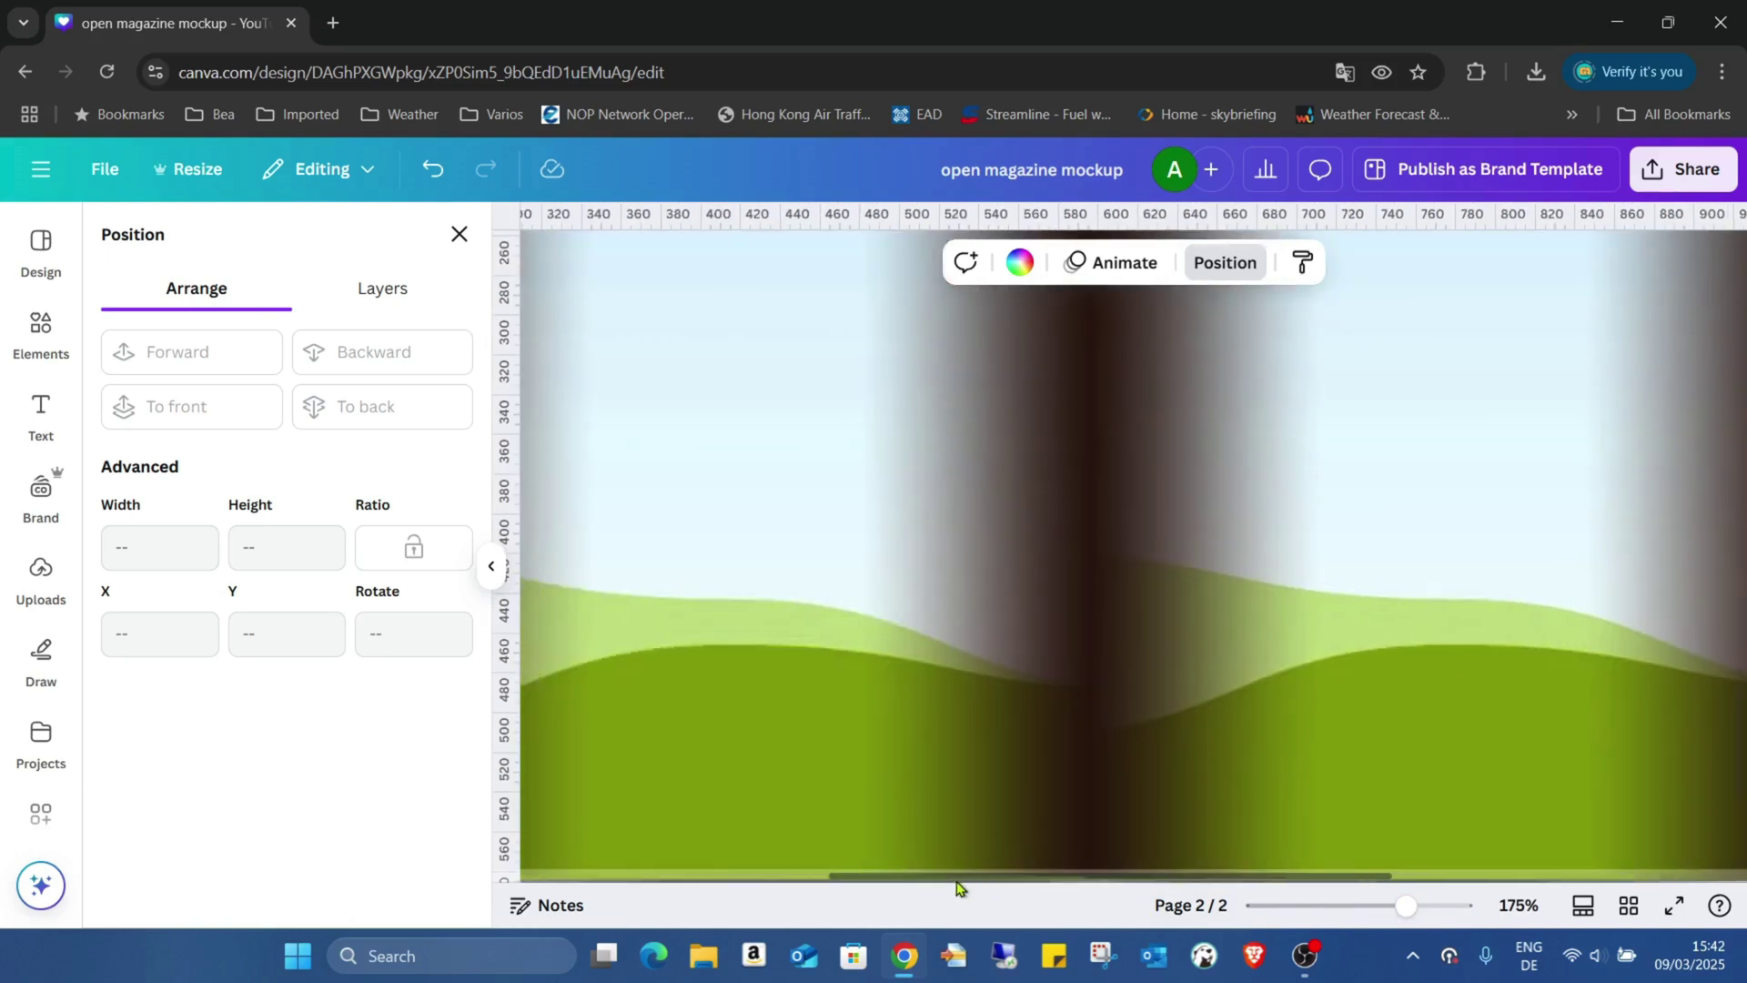
pyautogui.scroll(-5, 1037, 643)
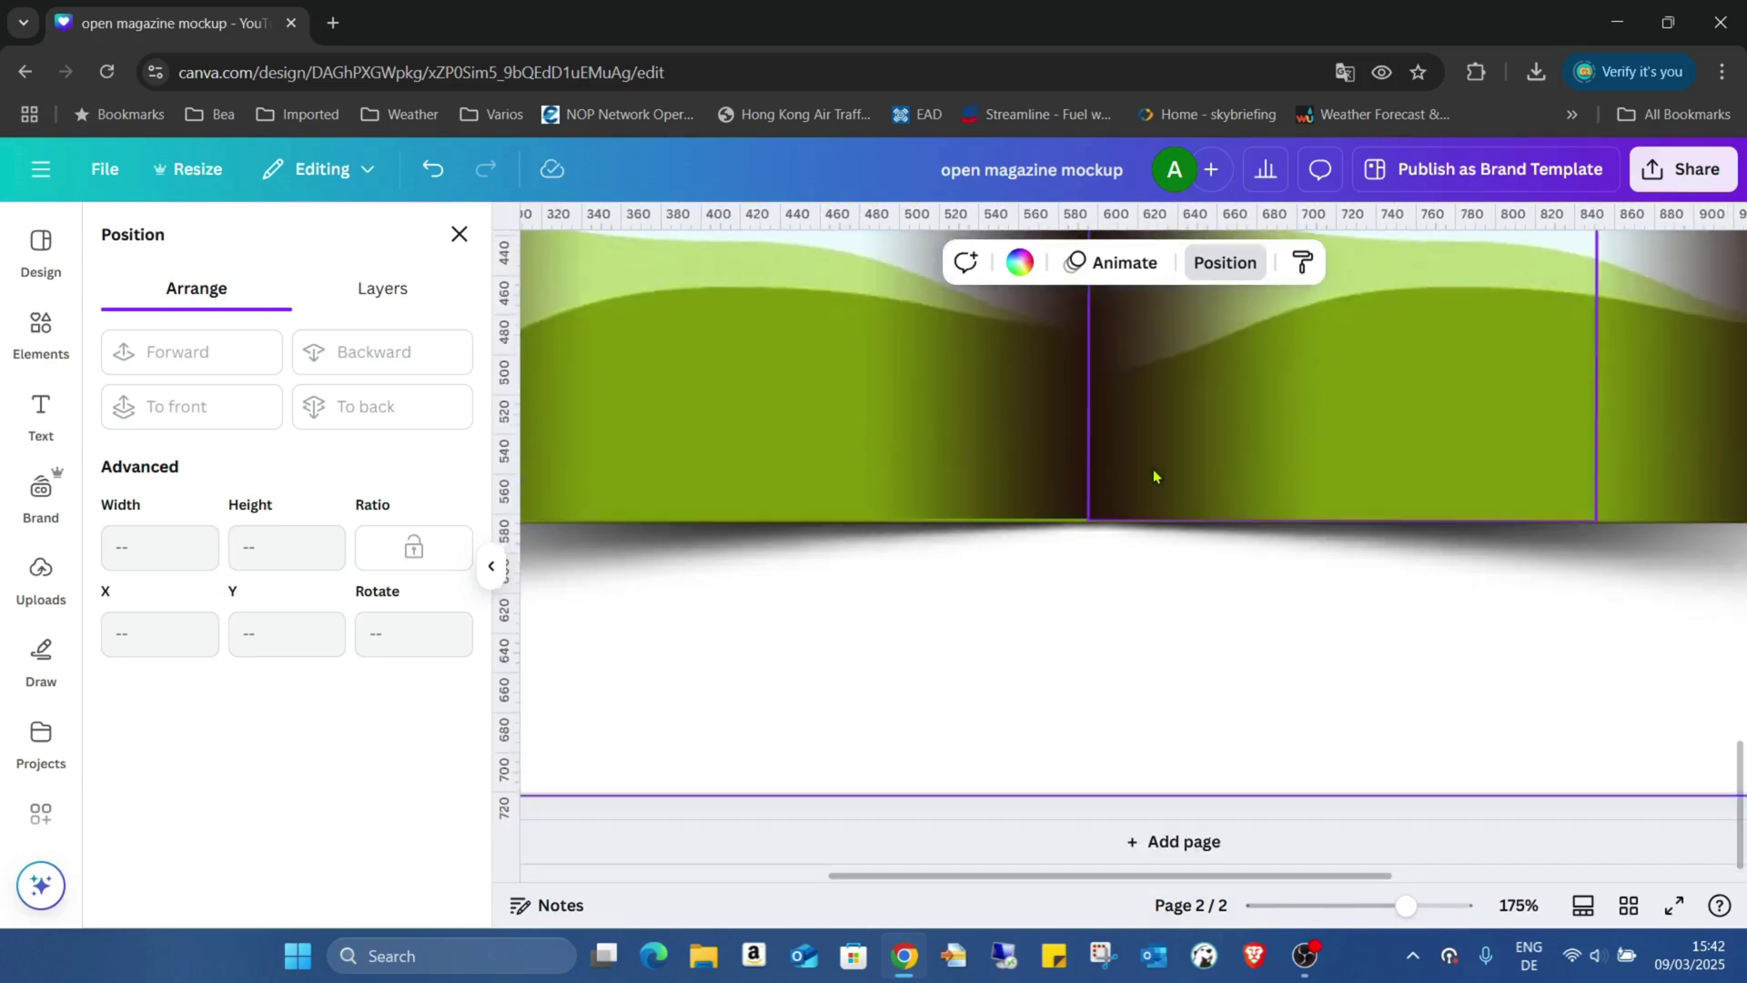
pyautogui.click(1154, 476)
pyautogui.click(1012, 467)
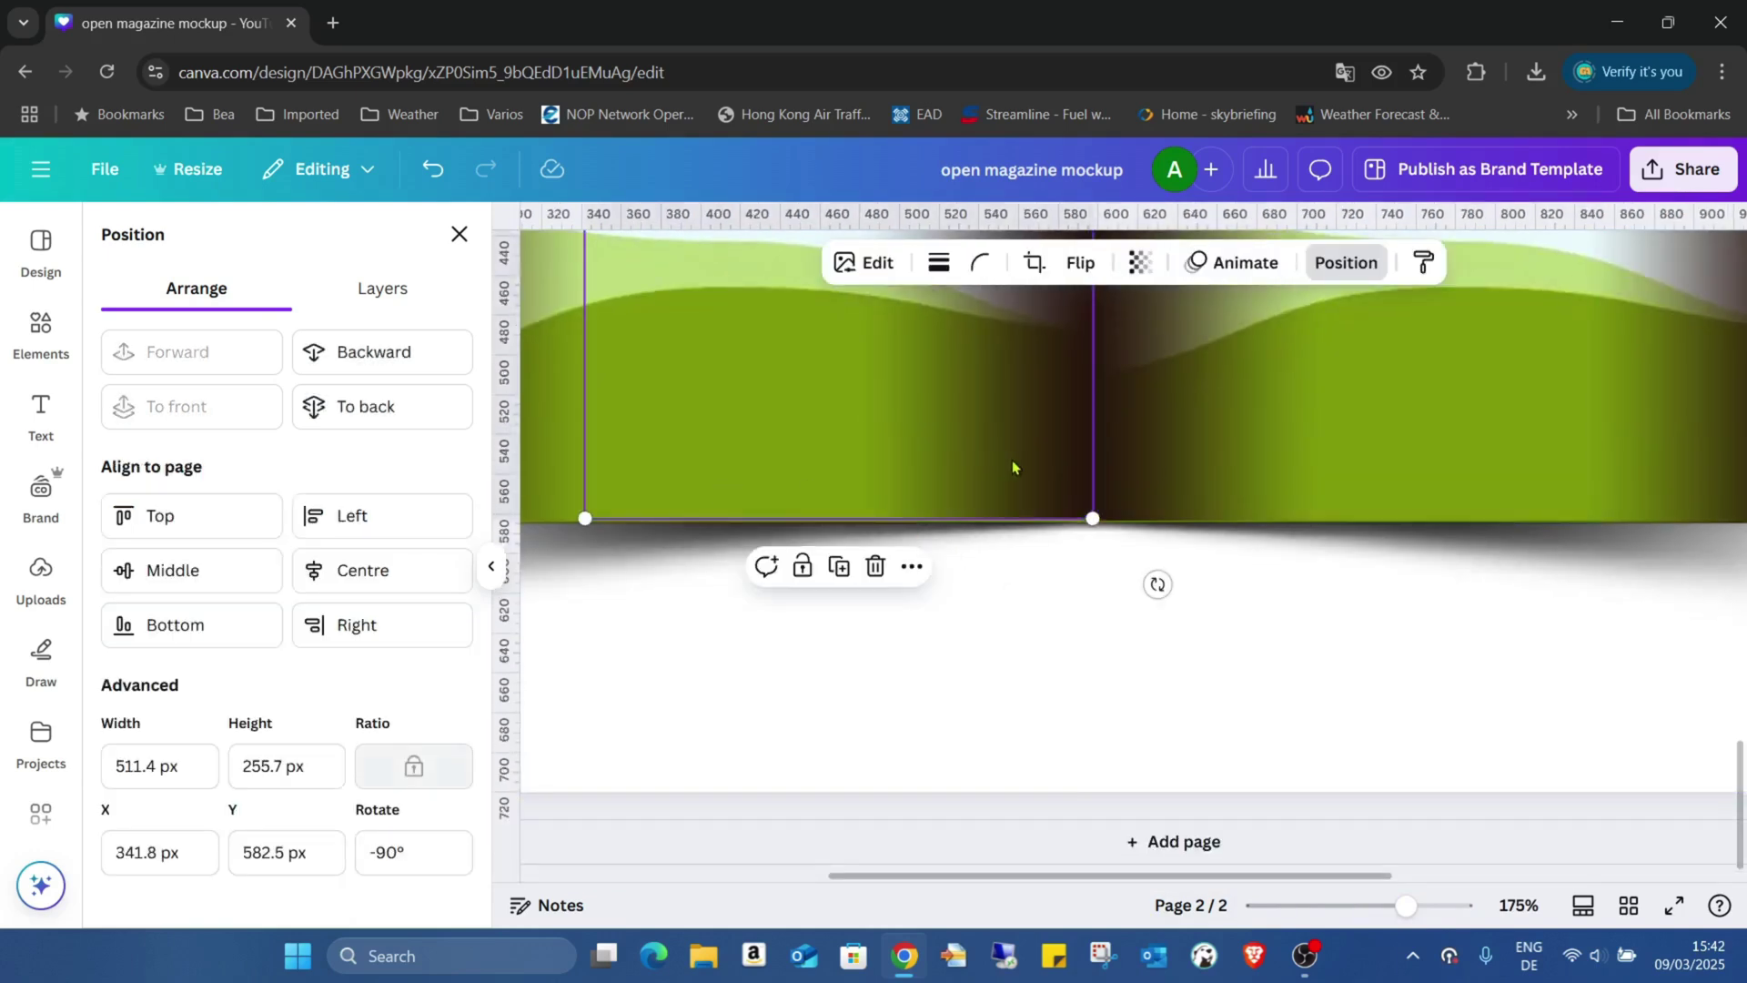
pyautogui.click(1191, 466)
pyautogui.click(1118, 680)
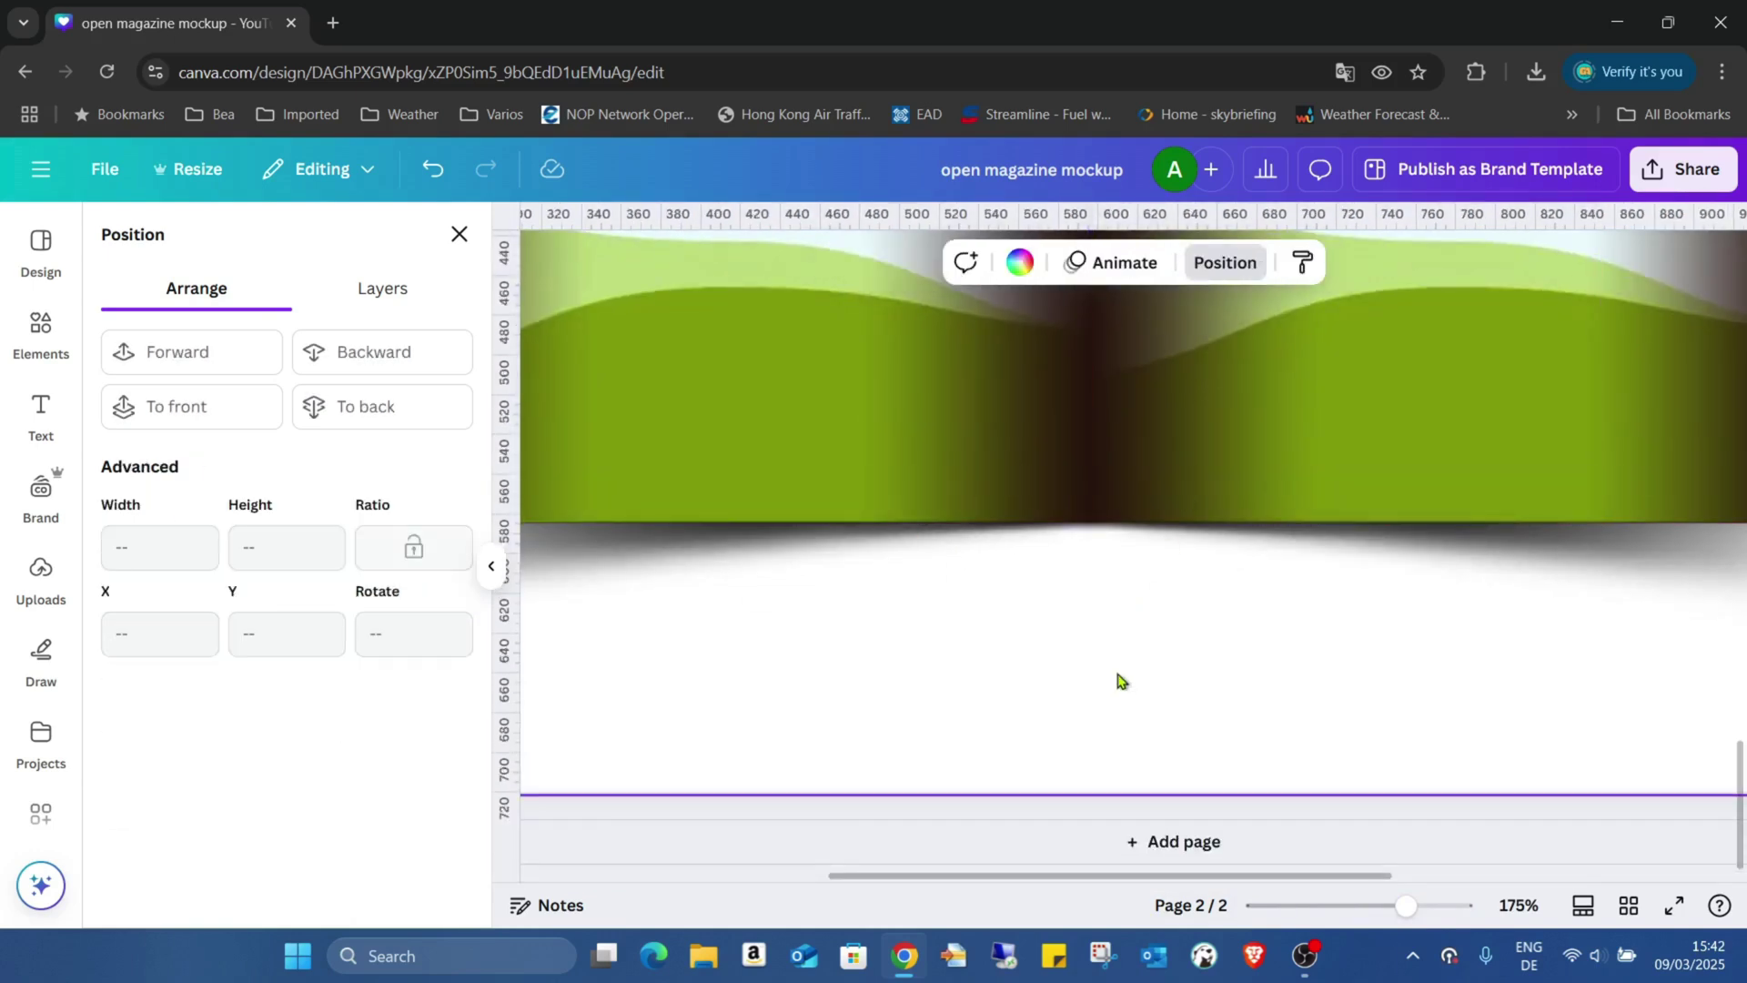
pyautogui.scroll(10, 1118, 681)
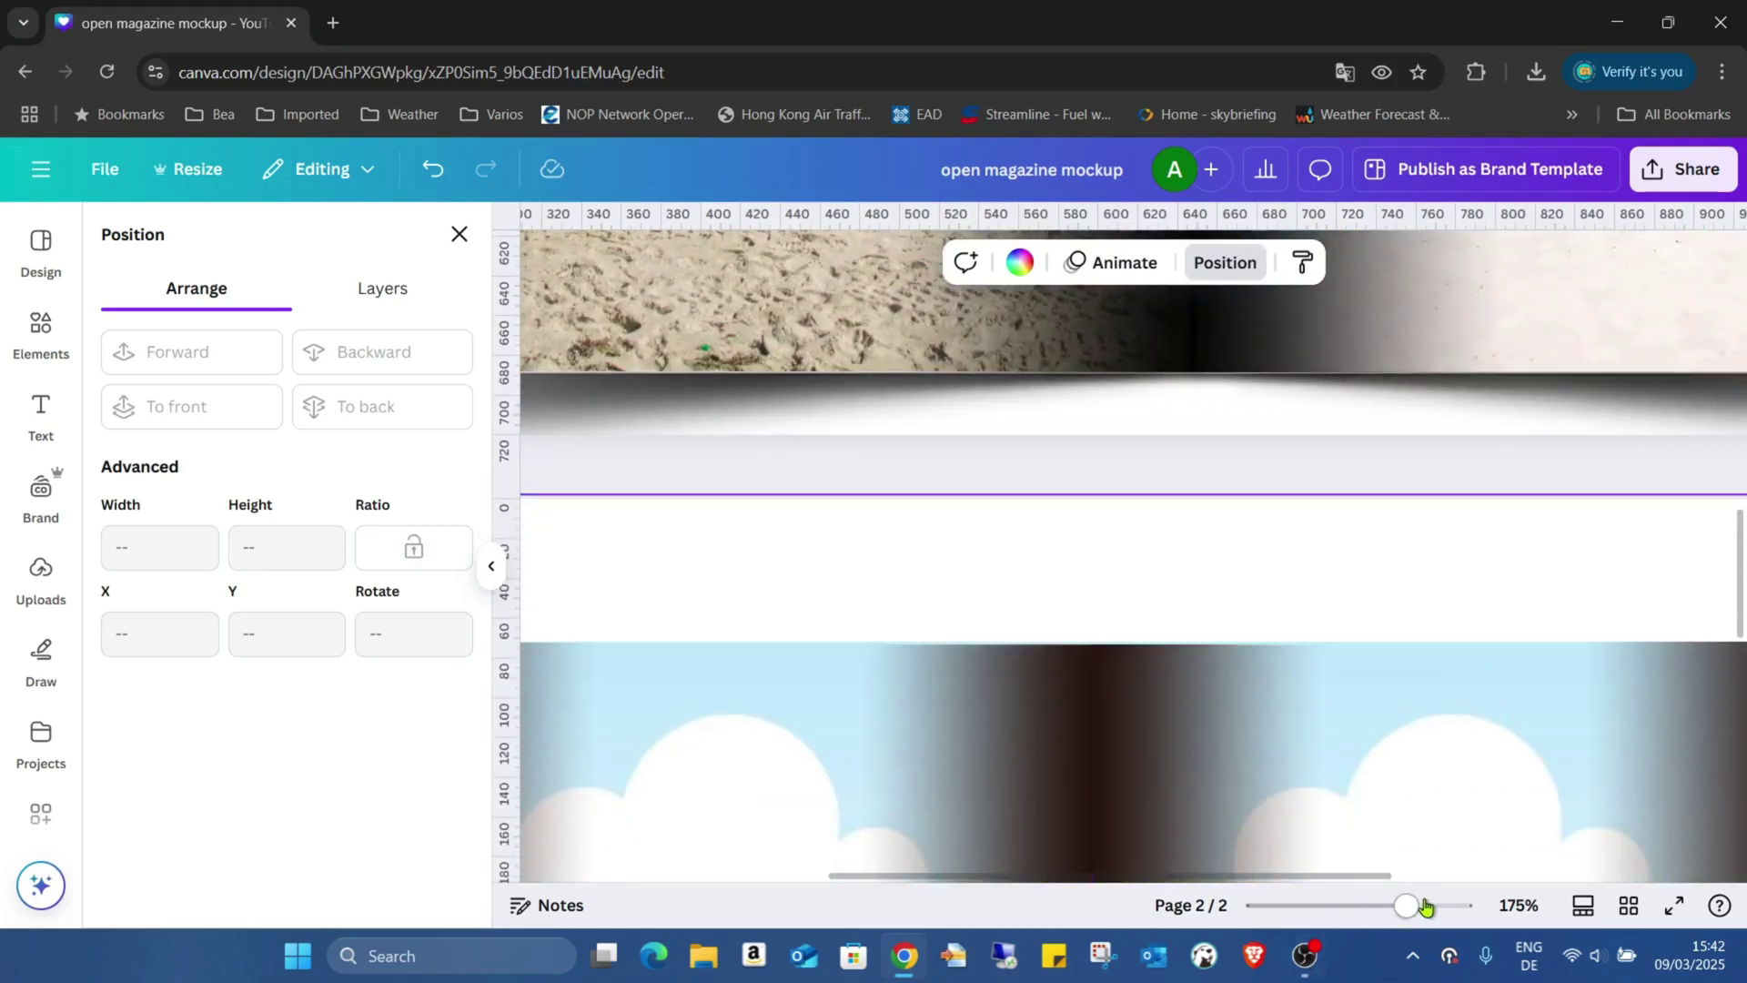
pyautogui.moveTo(1416, 906); pyautogui.dragTo(1444, 906)
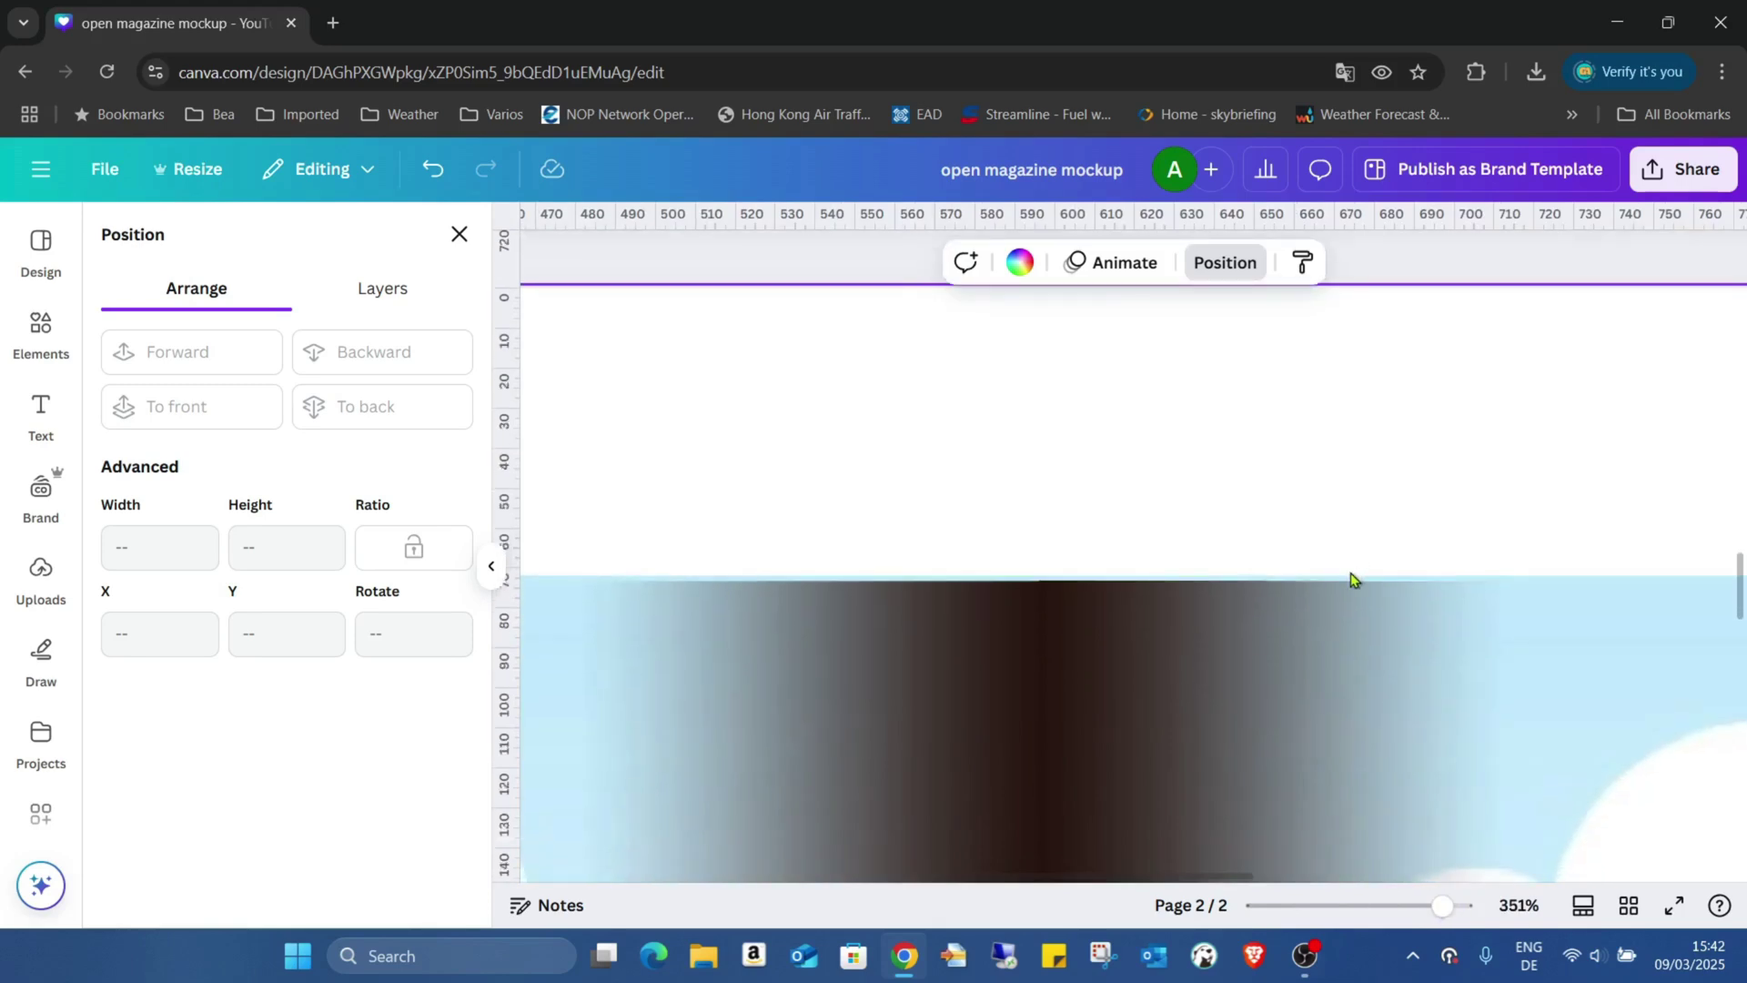
pyautogui.click(1351, 582)
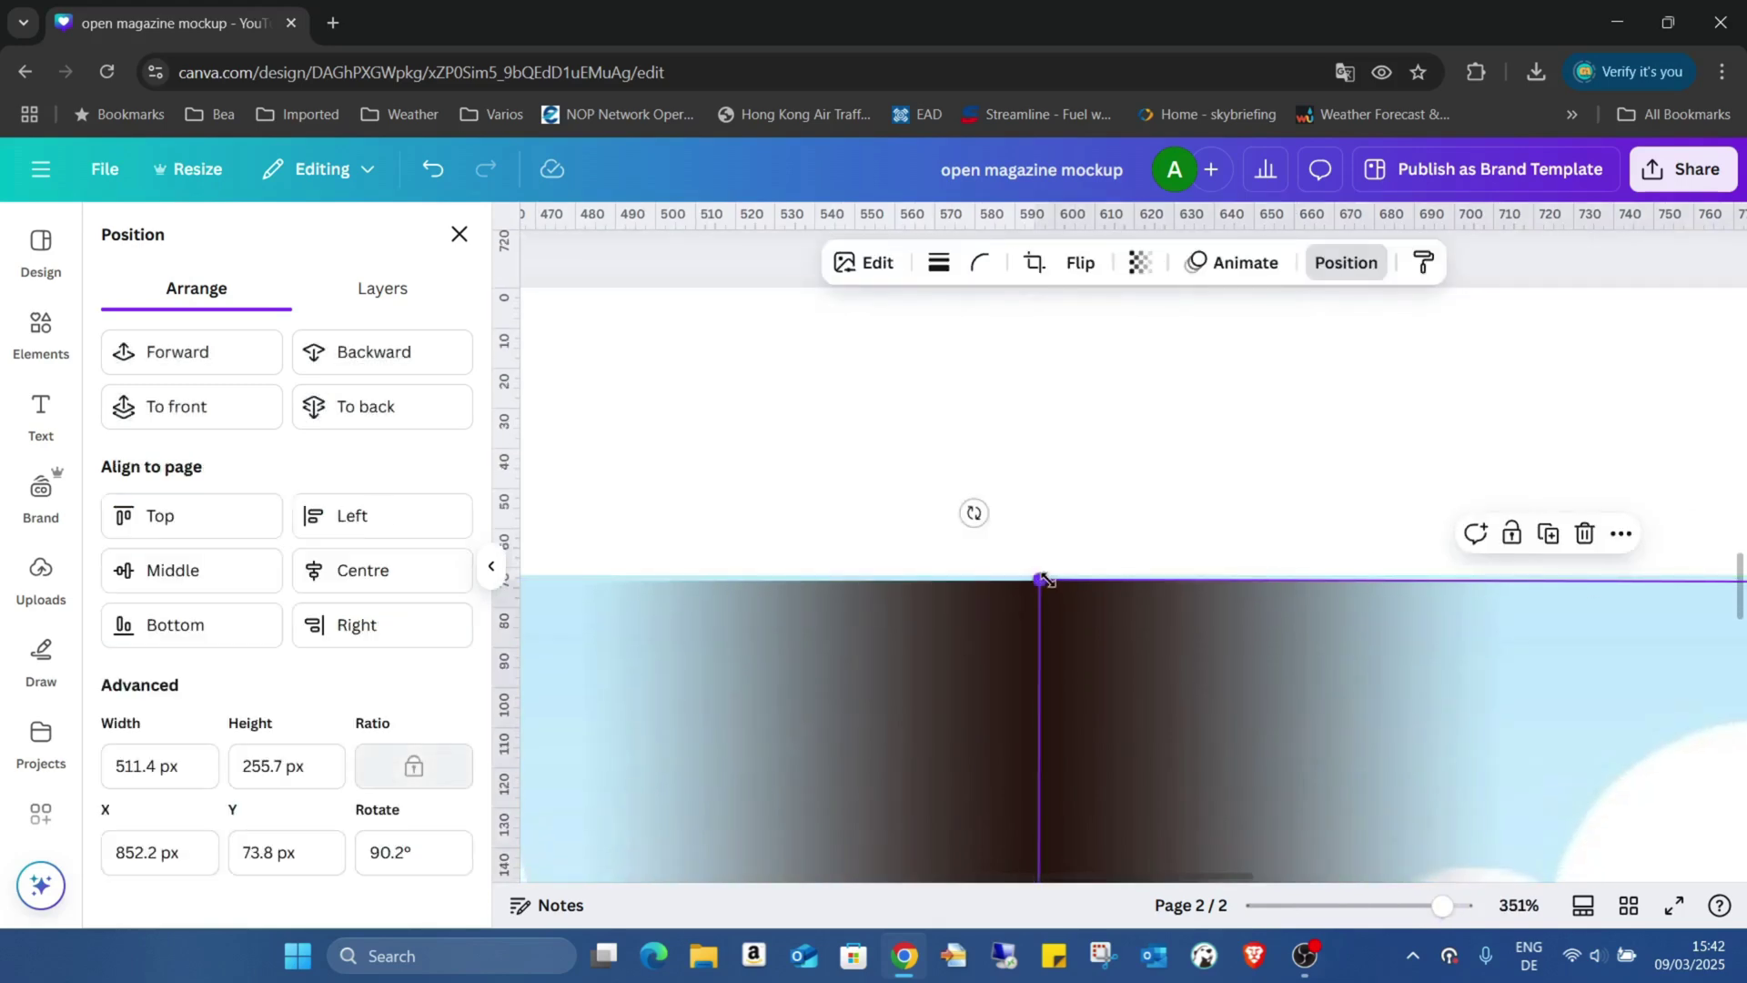
pyautogui.click(1039, 579)
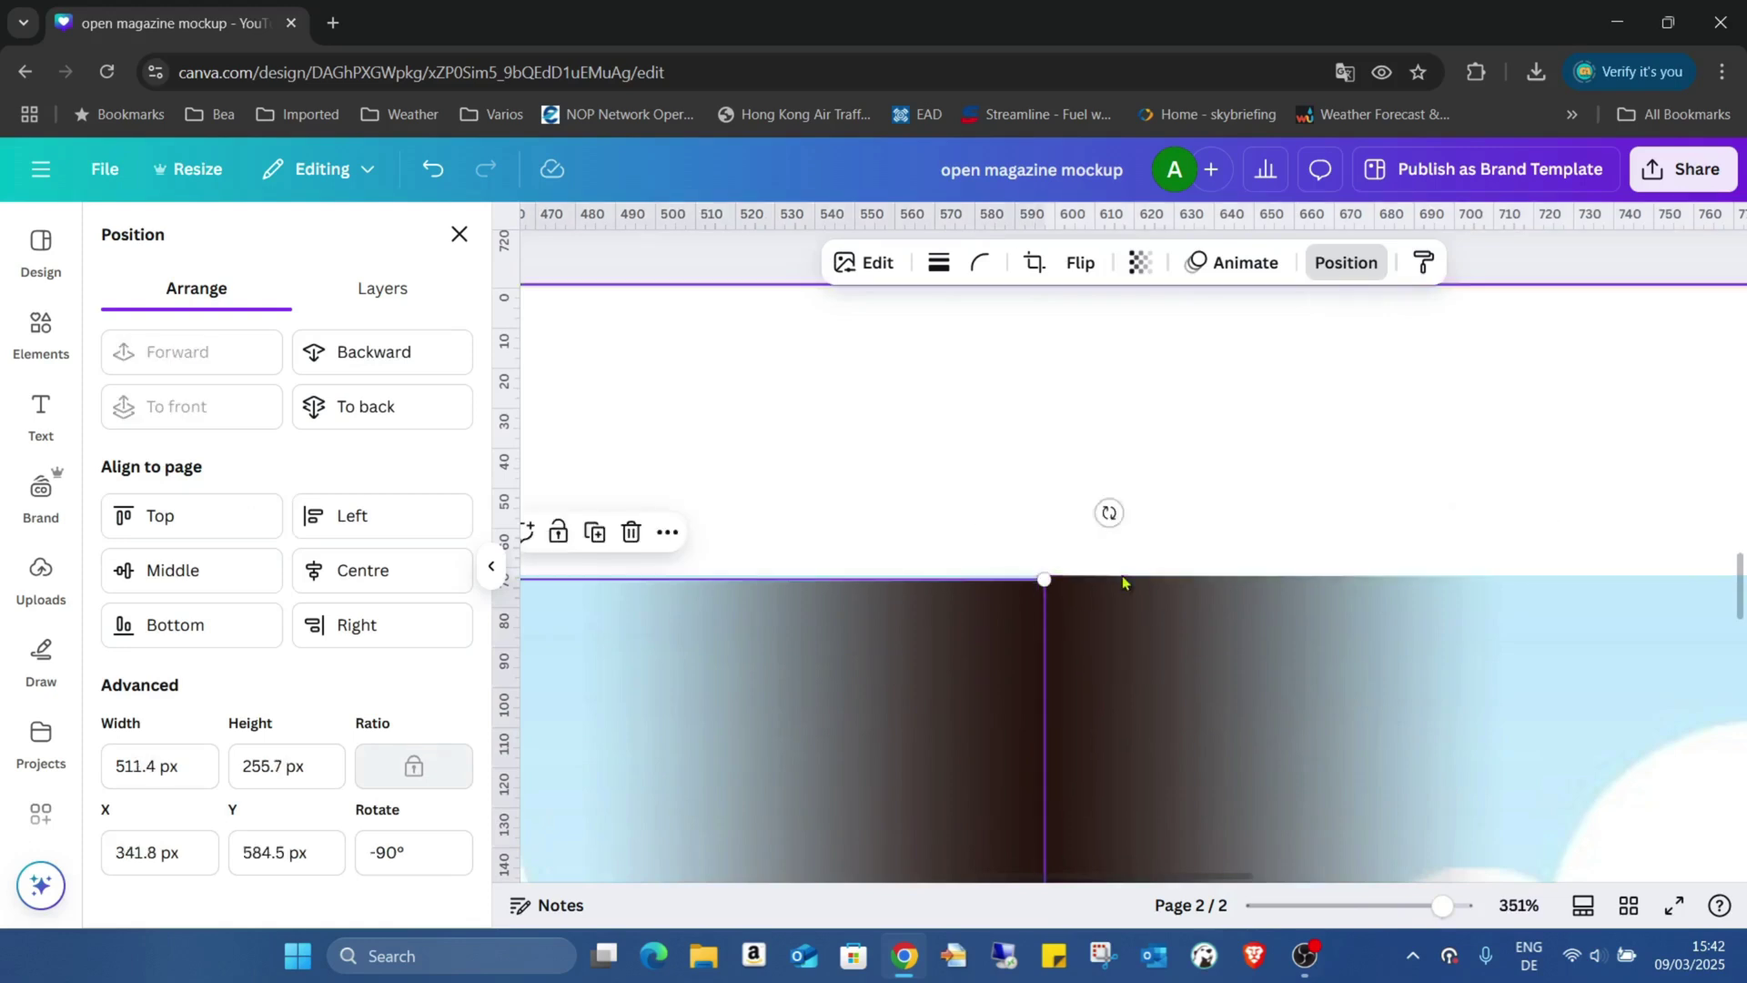
pyautogui.moveTo(1039, 575); pyautogui.dragTo(1049, 571)
pyautogui.scroll(-15, 1104, 507)
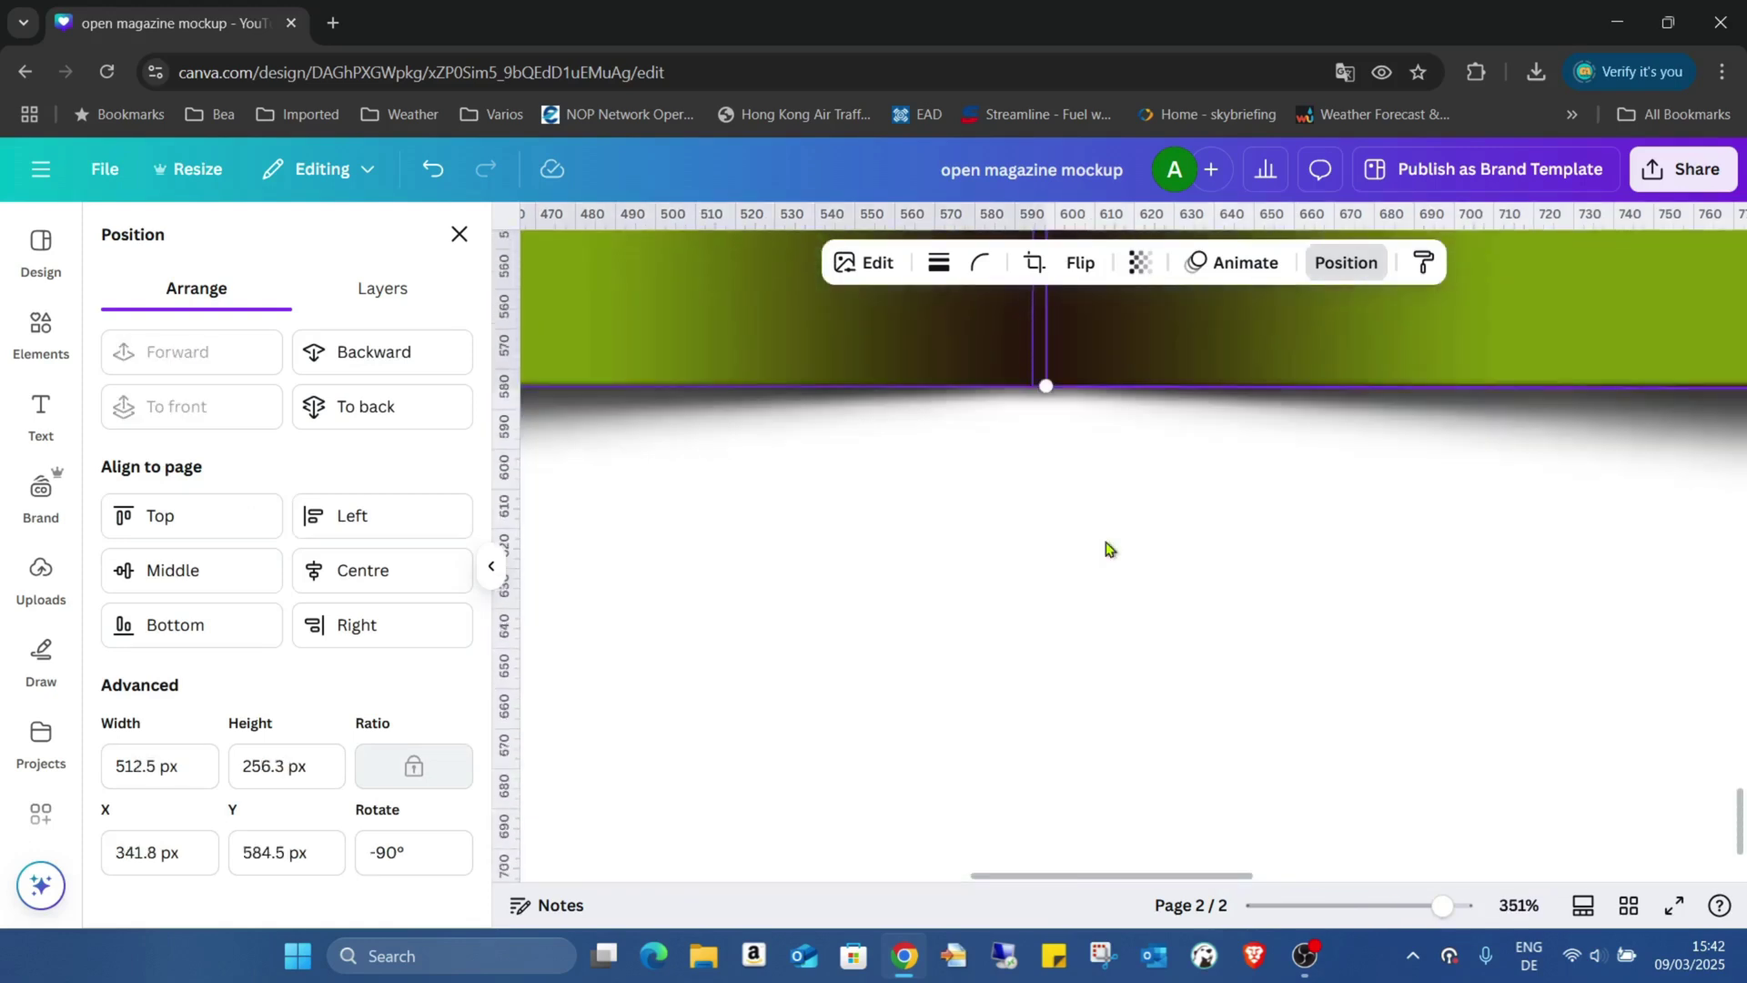
pyautogui.click(1115, 592)
pyautogui.scroll(6, 1117, 594)
pyautogui.click(1116, 592)
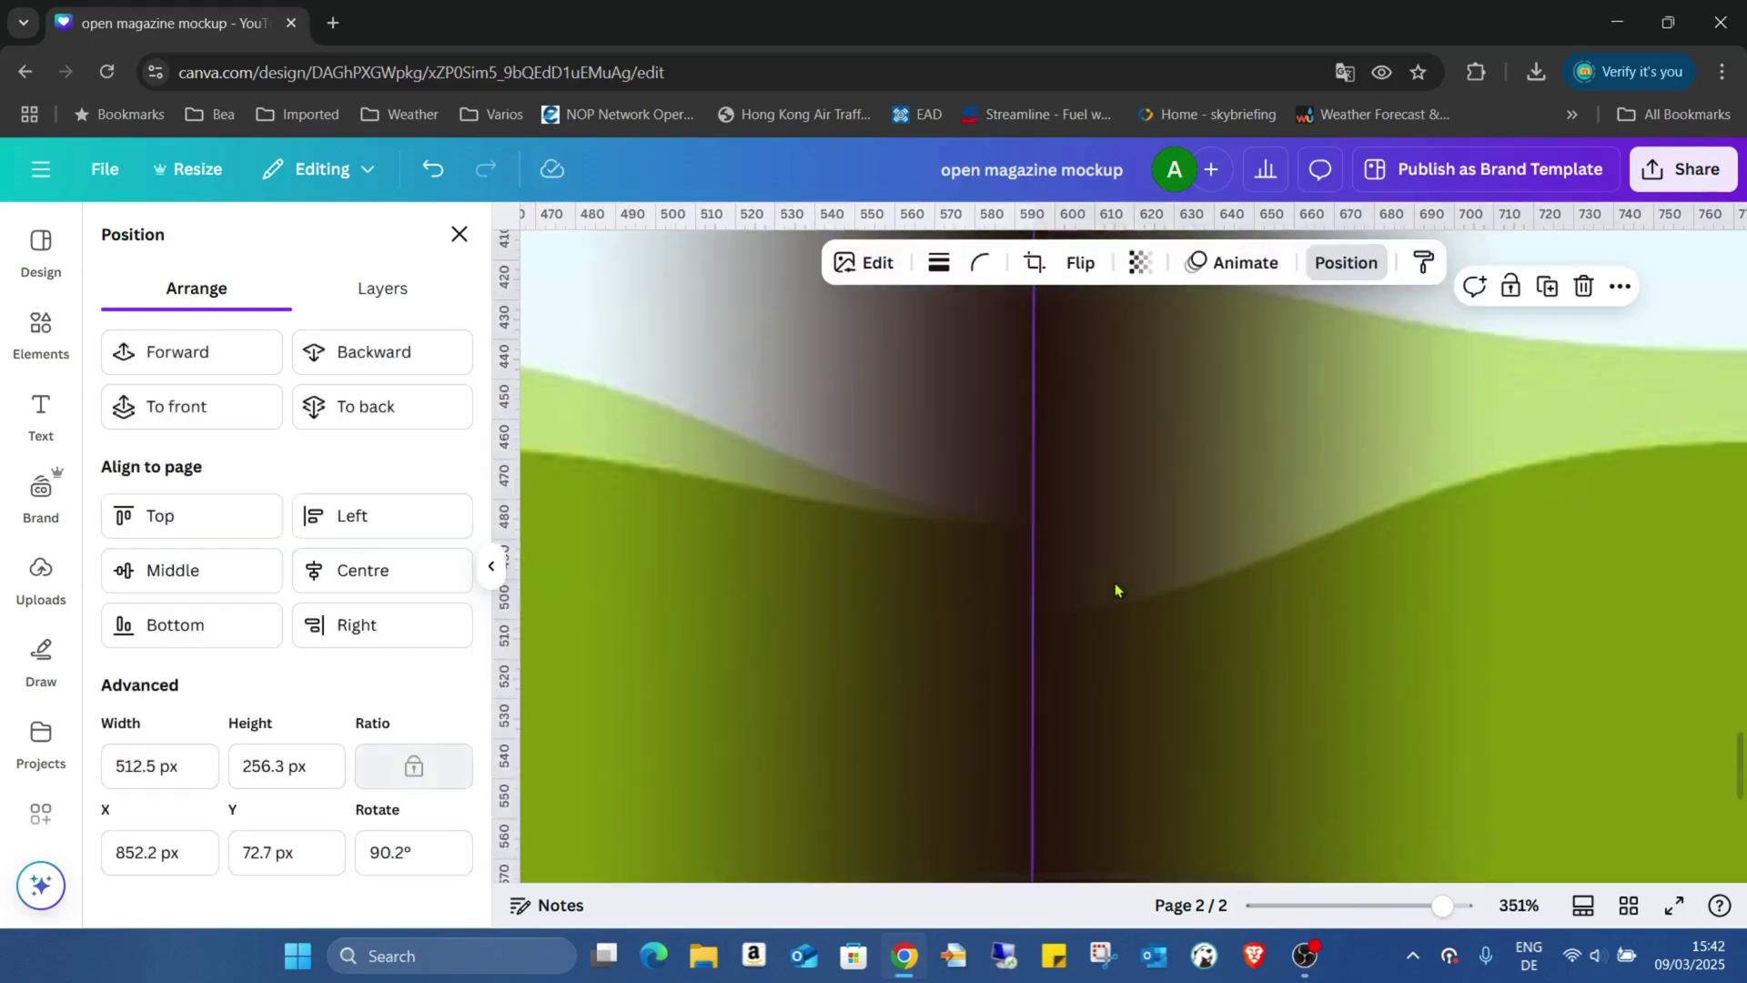
pyautogui.click(1006, 616)
pyautogui.click(1041, 608)
pyautogui.click(1216, 651)
pyautogui.scroll(-5, 1197, 634)
pyautogui.click(1197, 634)
pyautogui.scroll(3, 1188, 582)
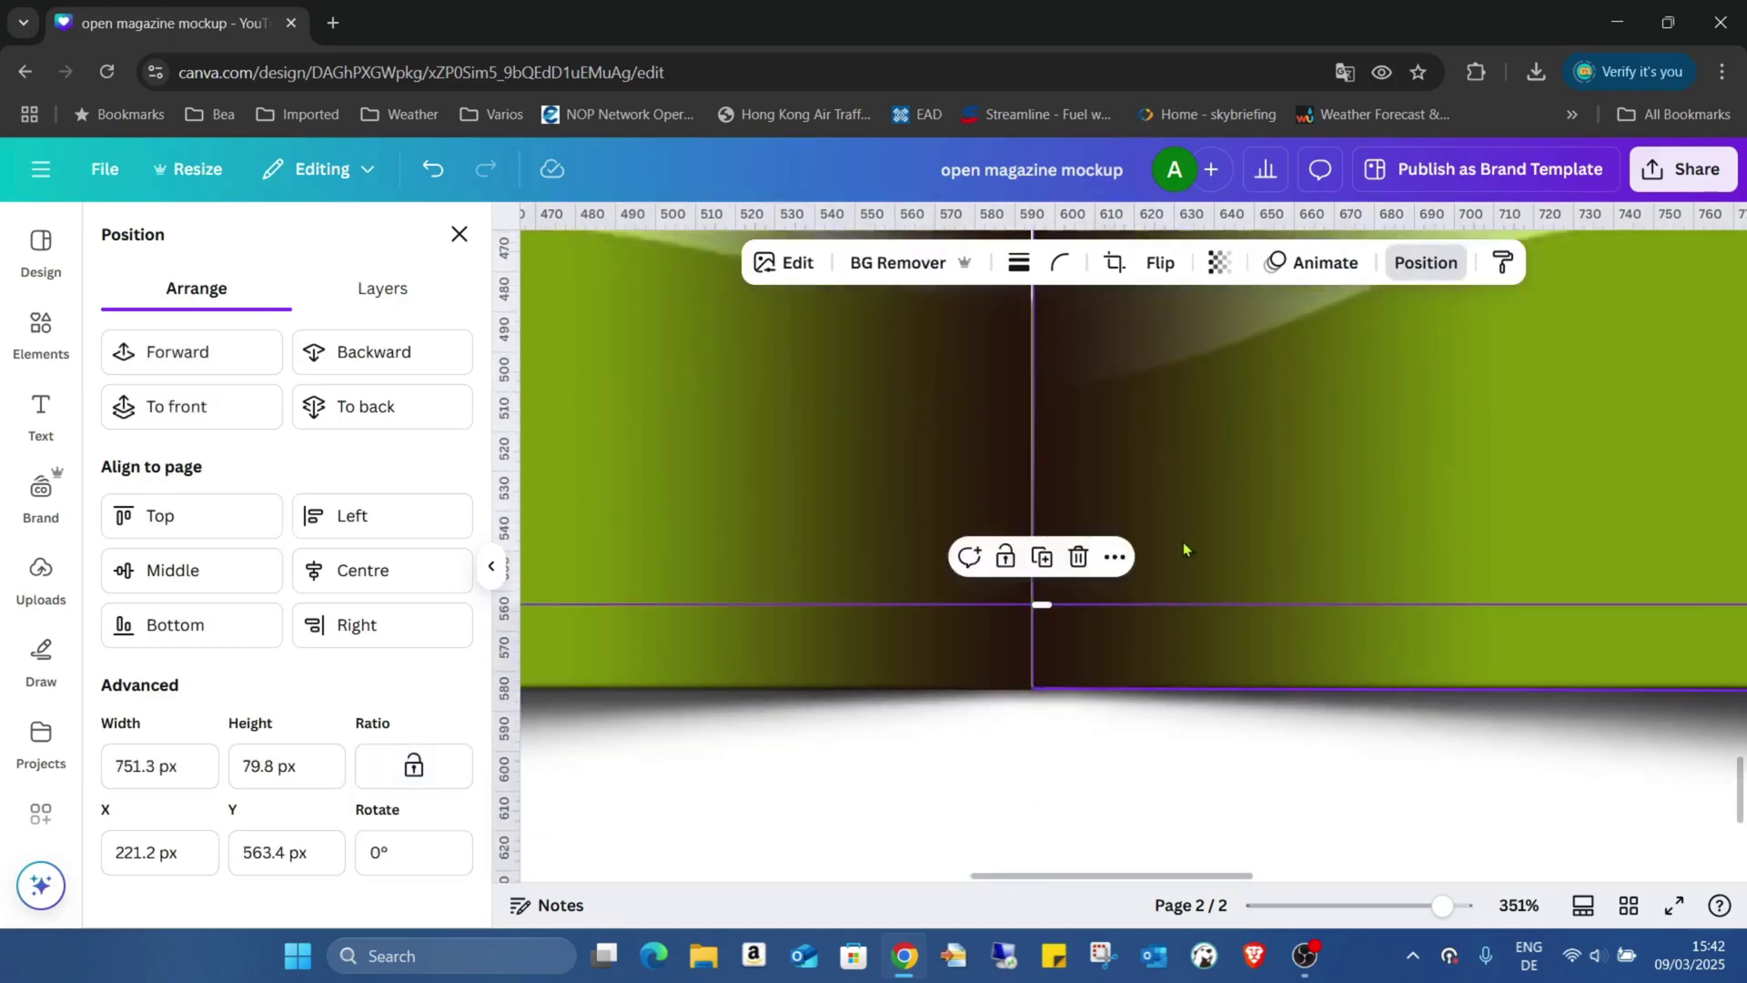
pyautogui.click(1182, 545)
pyautogui.press('Left')
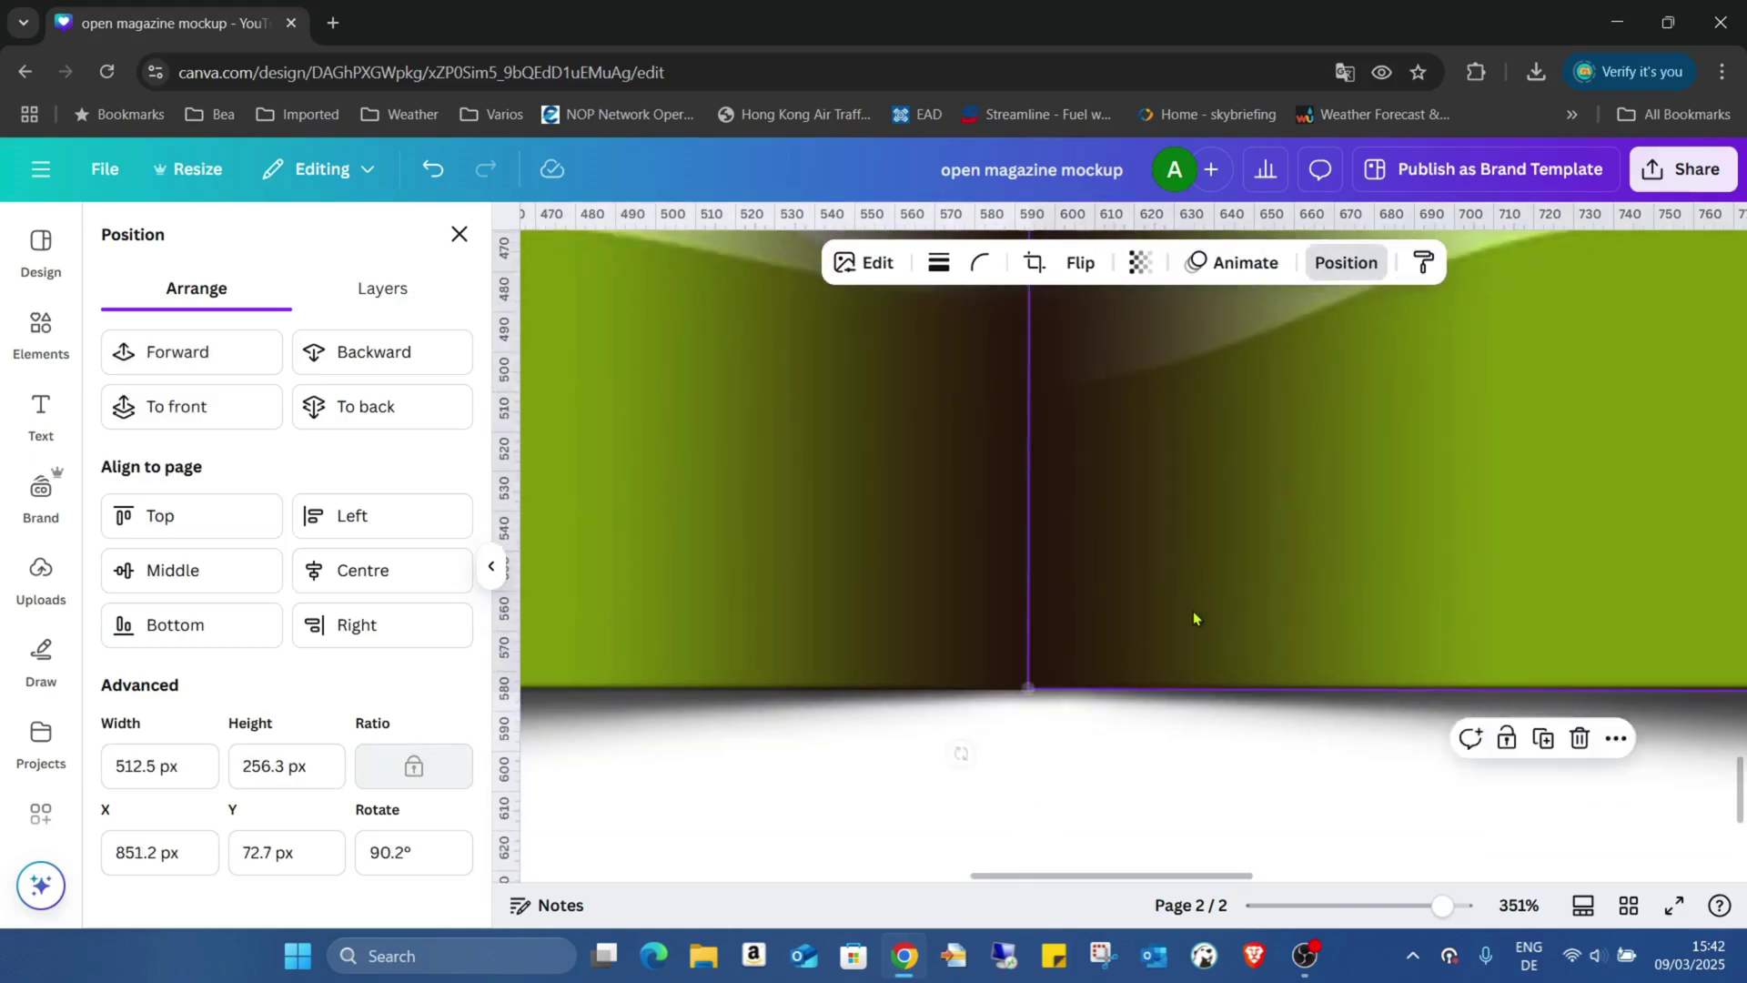
pyautogui.scroll(-3, 1140, 573)
pyautogui.scroll(7, 1137, 574)
pyautogui.scroll(4, 1138, 573)
pyautogui.click(887, 502)
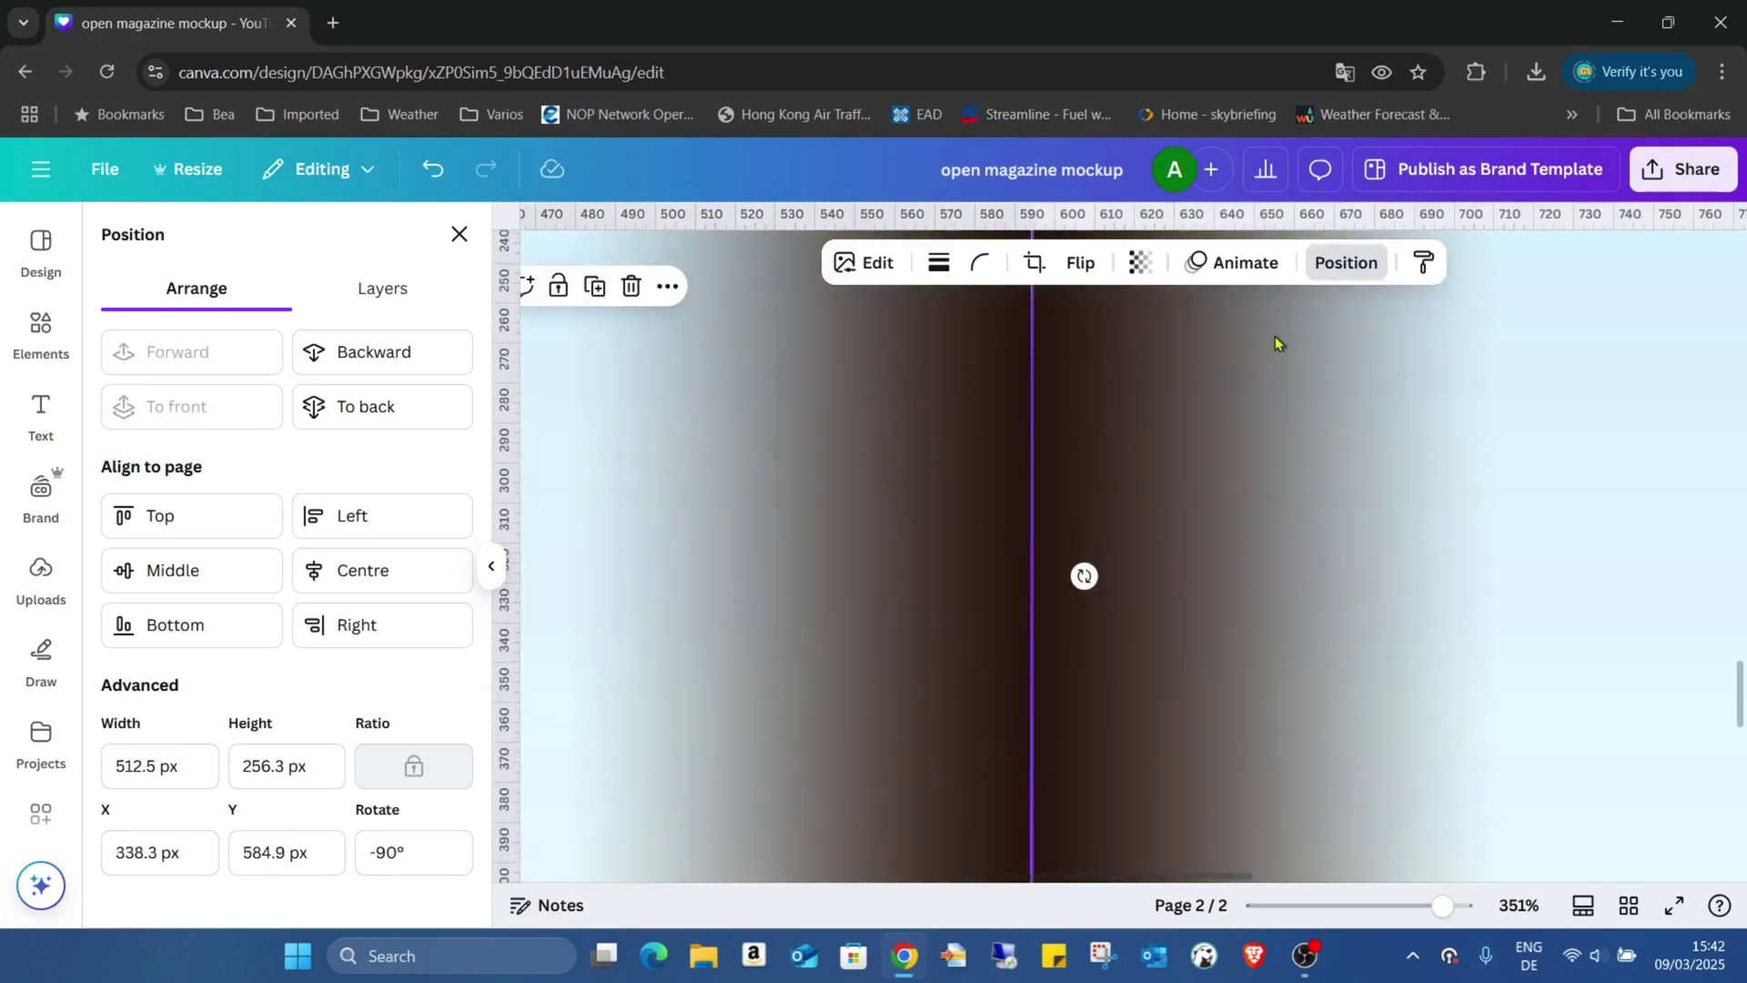
pyautogui.moveTo(1444, 916); pyautogui.dragTo(1372, 907)
pyautogui.click(1645, 643)
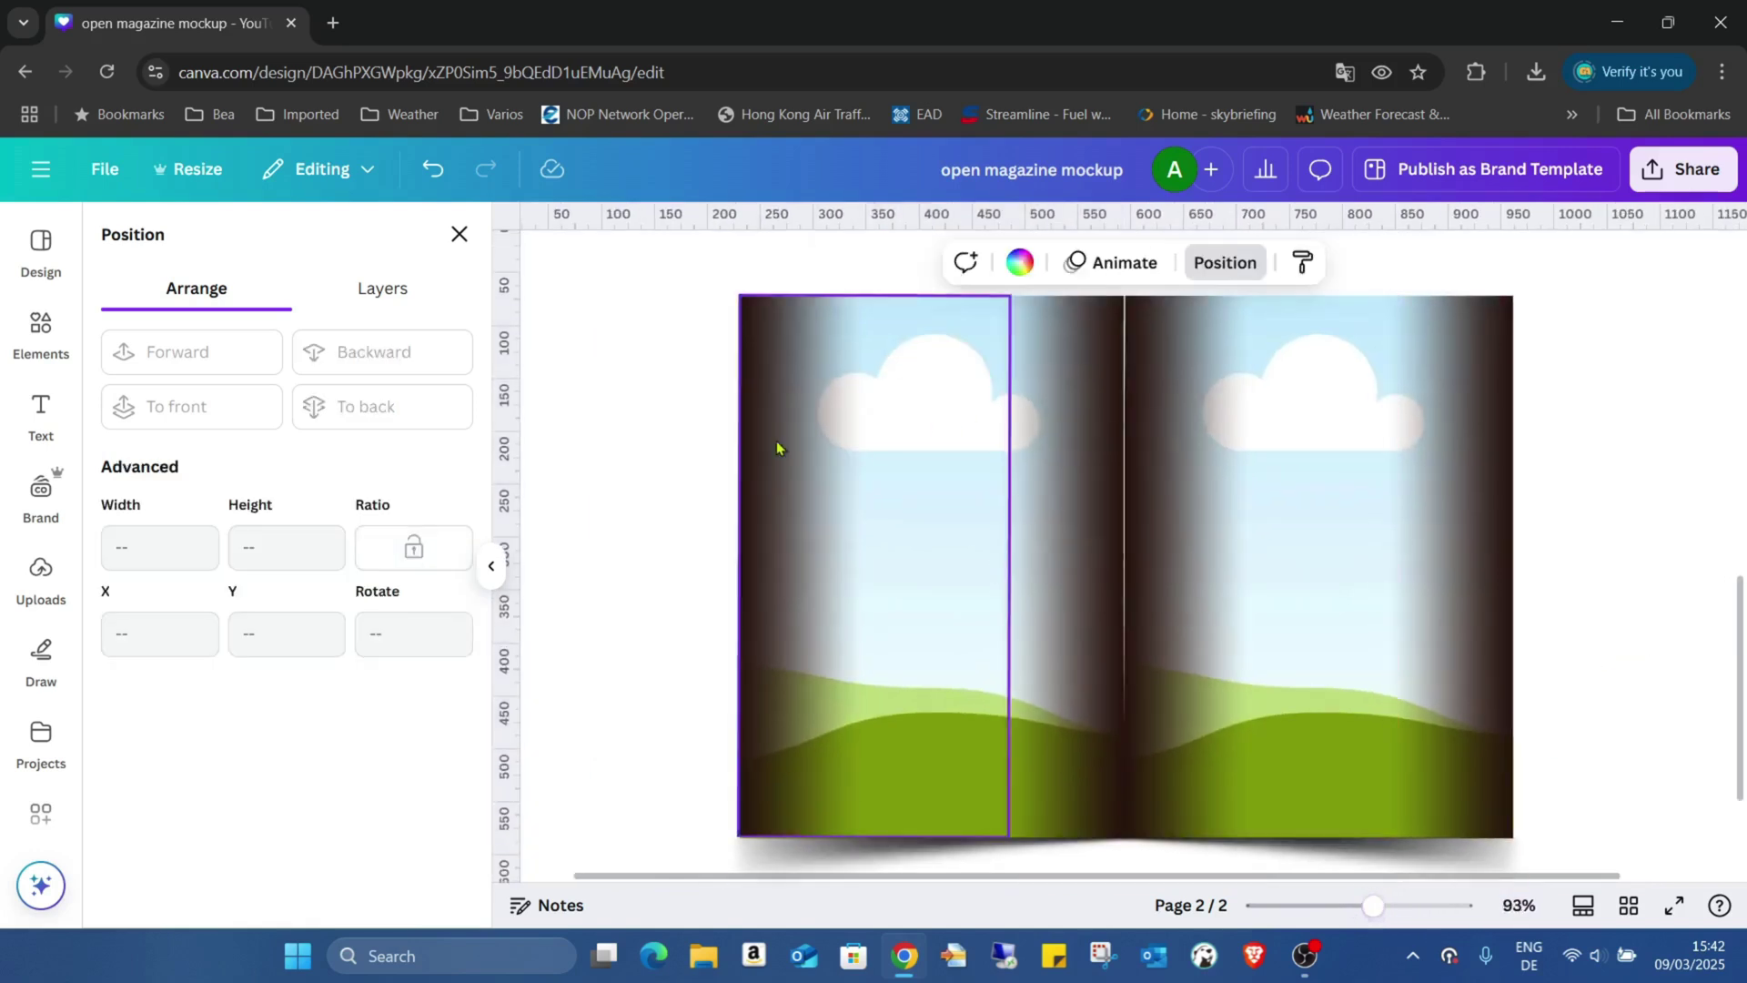
pyautogui.click(1072, 380)
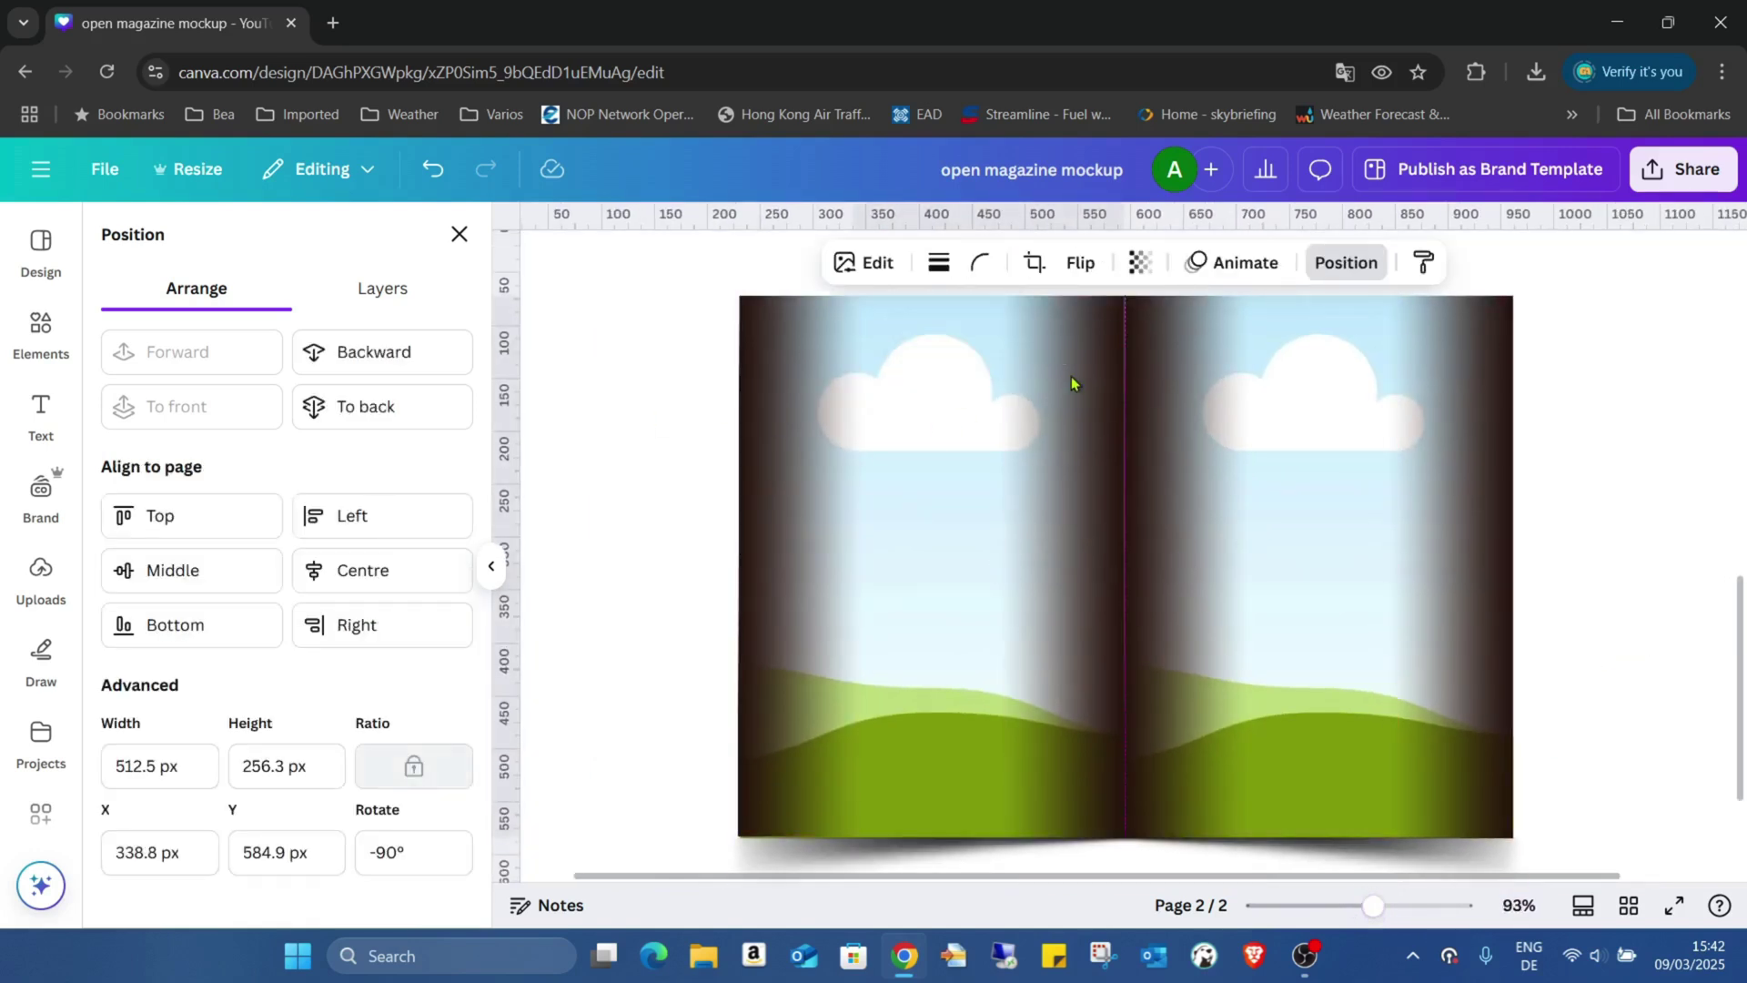
pyautogui.click(1682, 404)
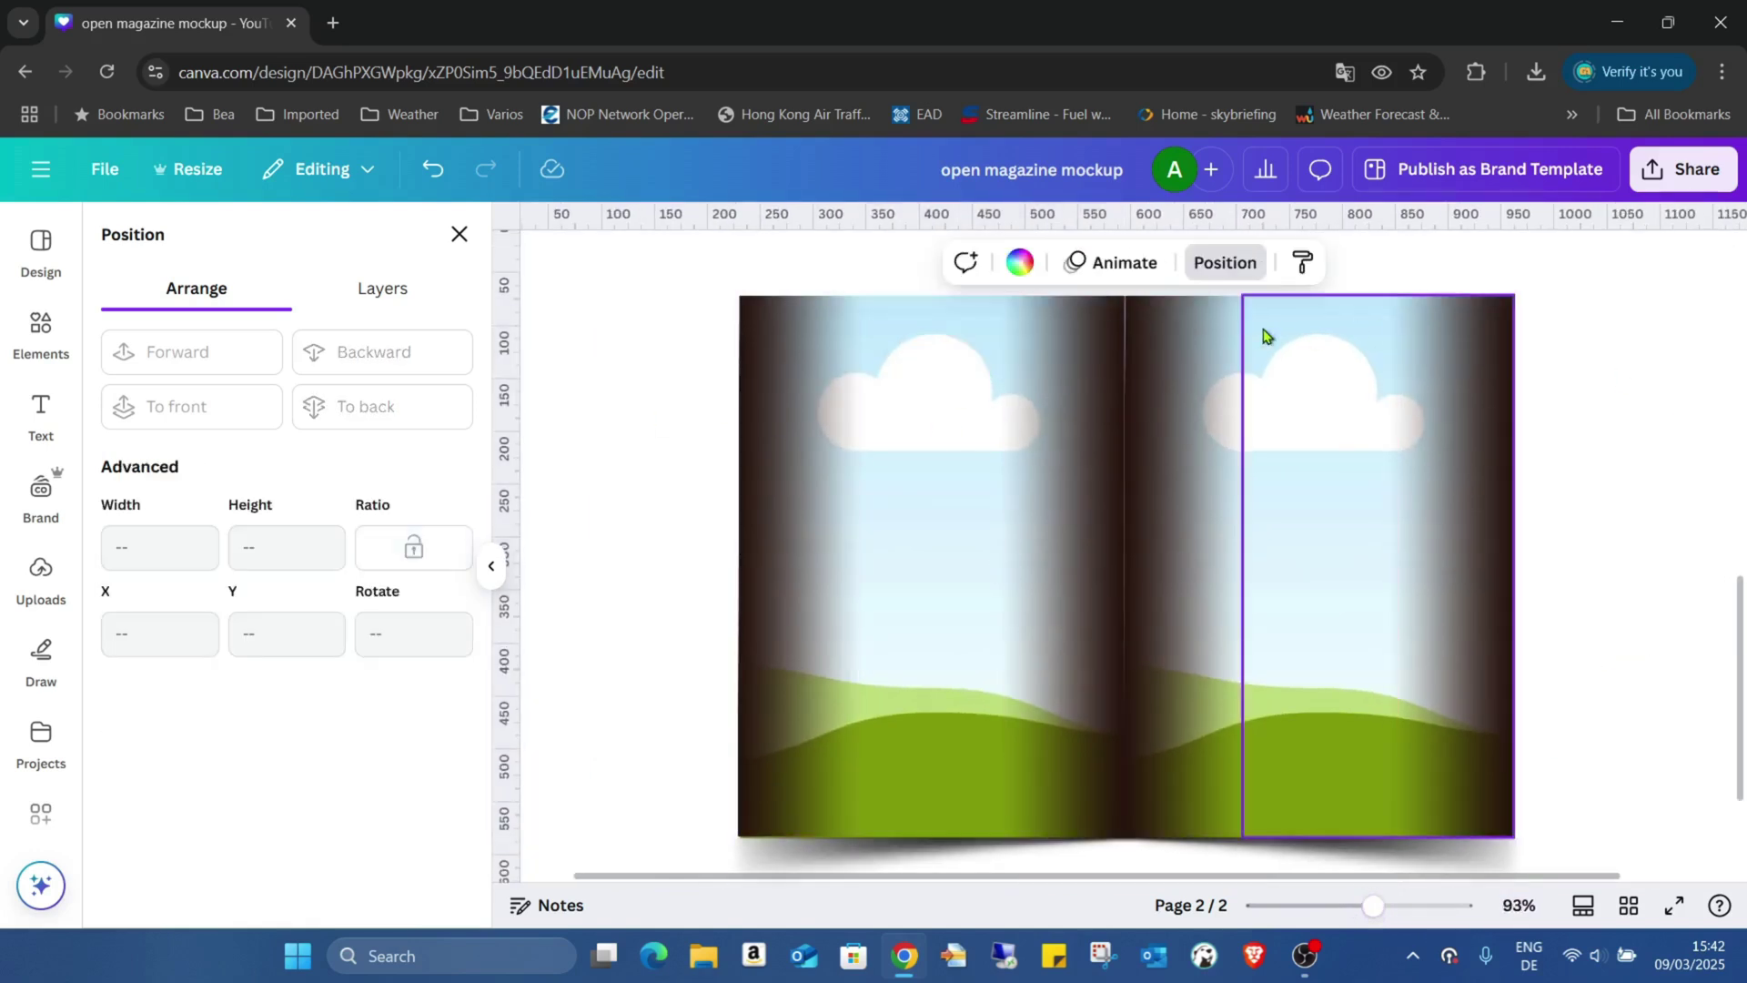
pyautogui.click(1193, 395)
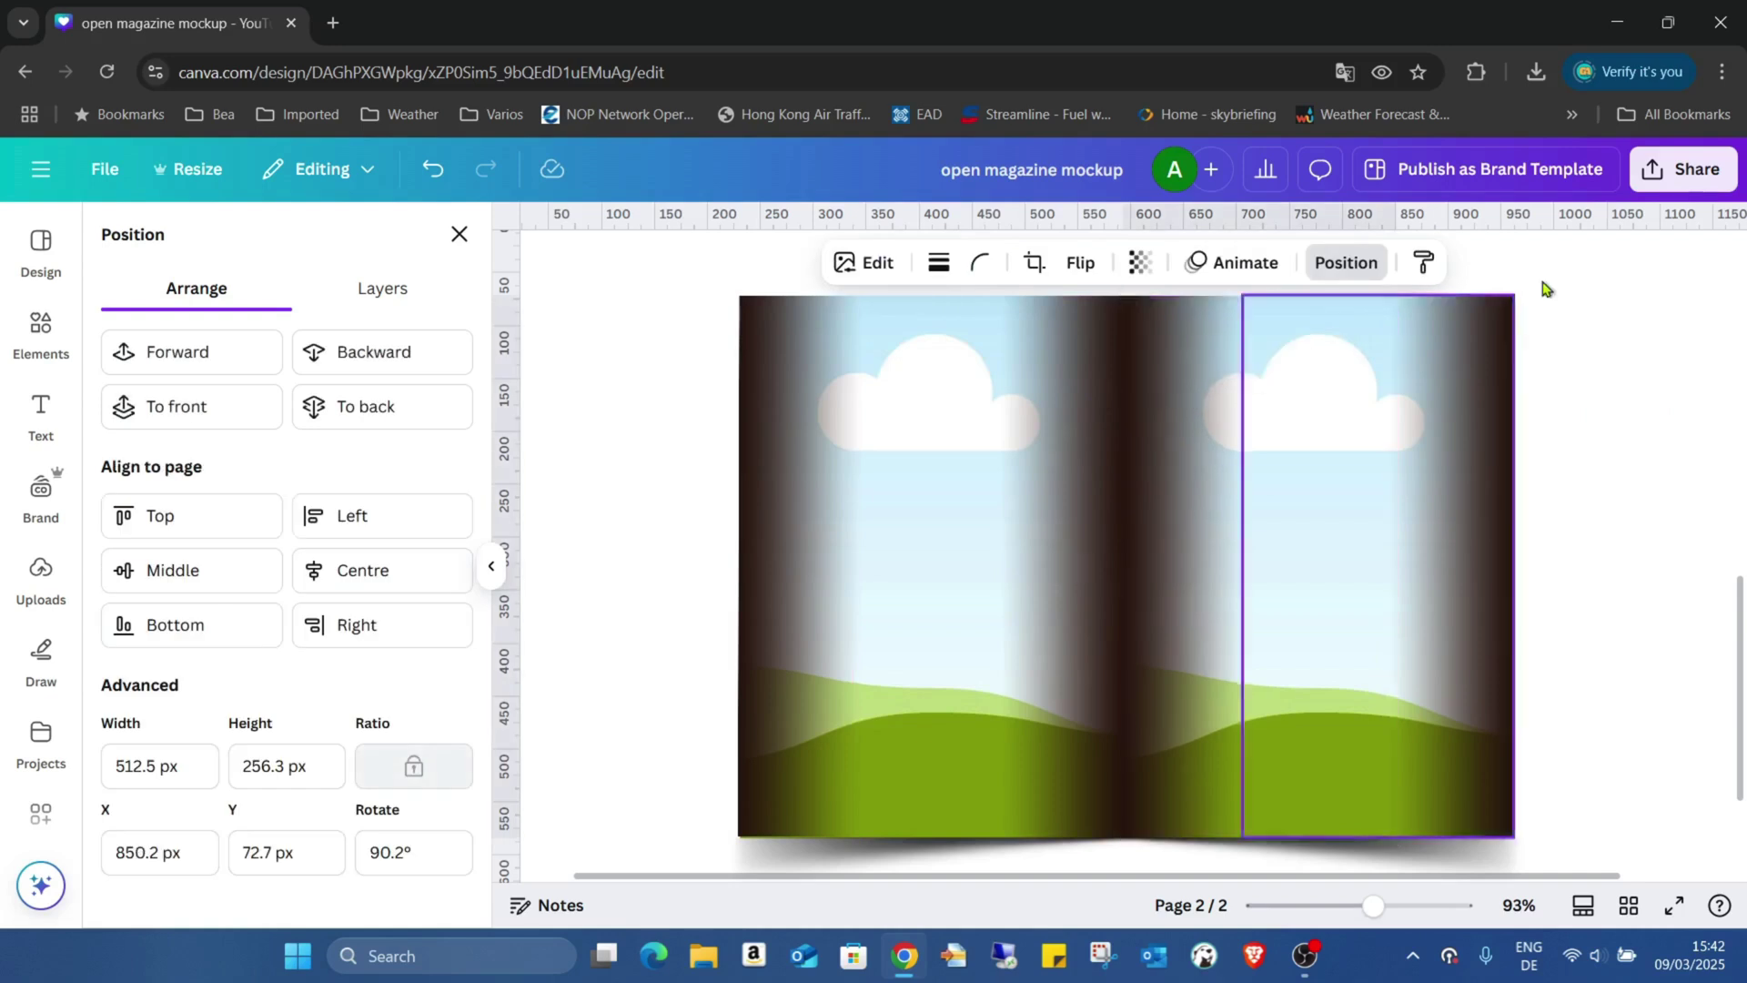
pyautogui.click(1688, 422)
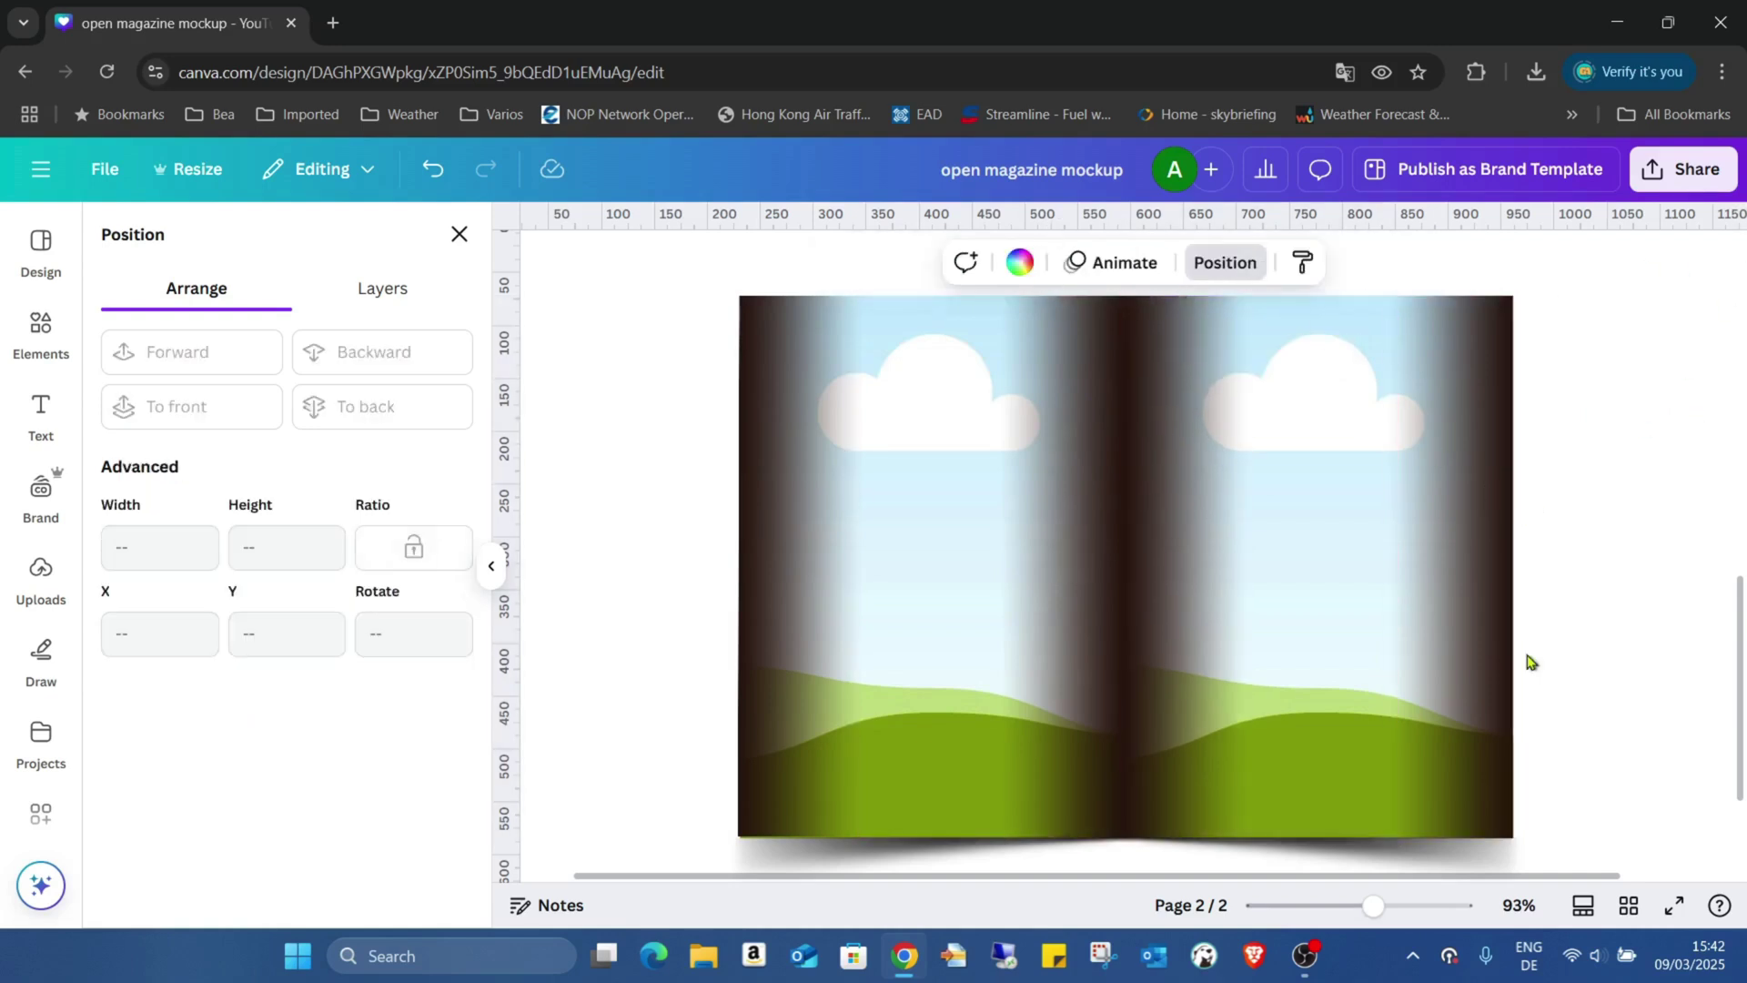
# Step: Apply the light green-to-blue gradient swatch as page 2's background colour
pyautogui.moveTo(1371, 904); pyautogui.dragTo(1355, 905)
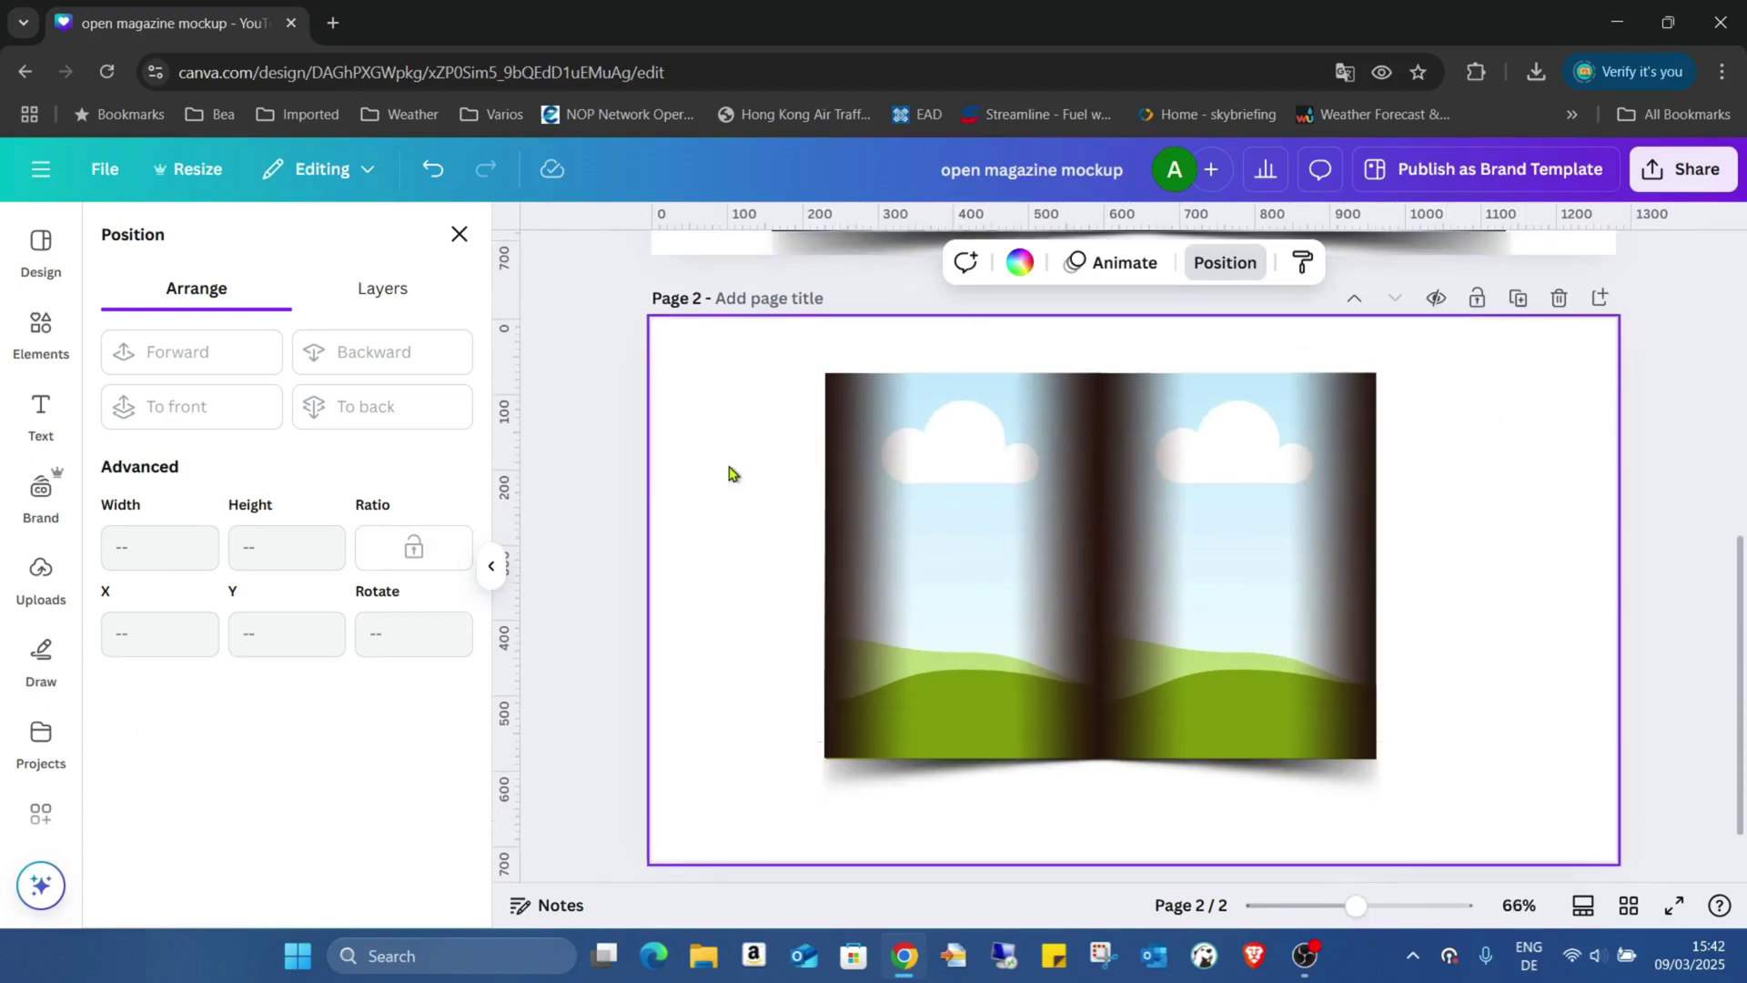
pyautogui.click(1019, 262)
pyautogui.scroll(-4, 349, 566)
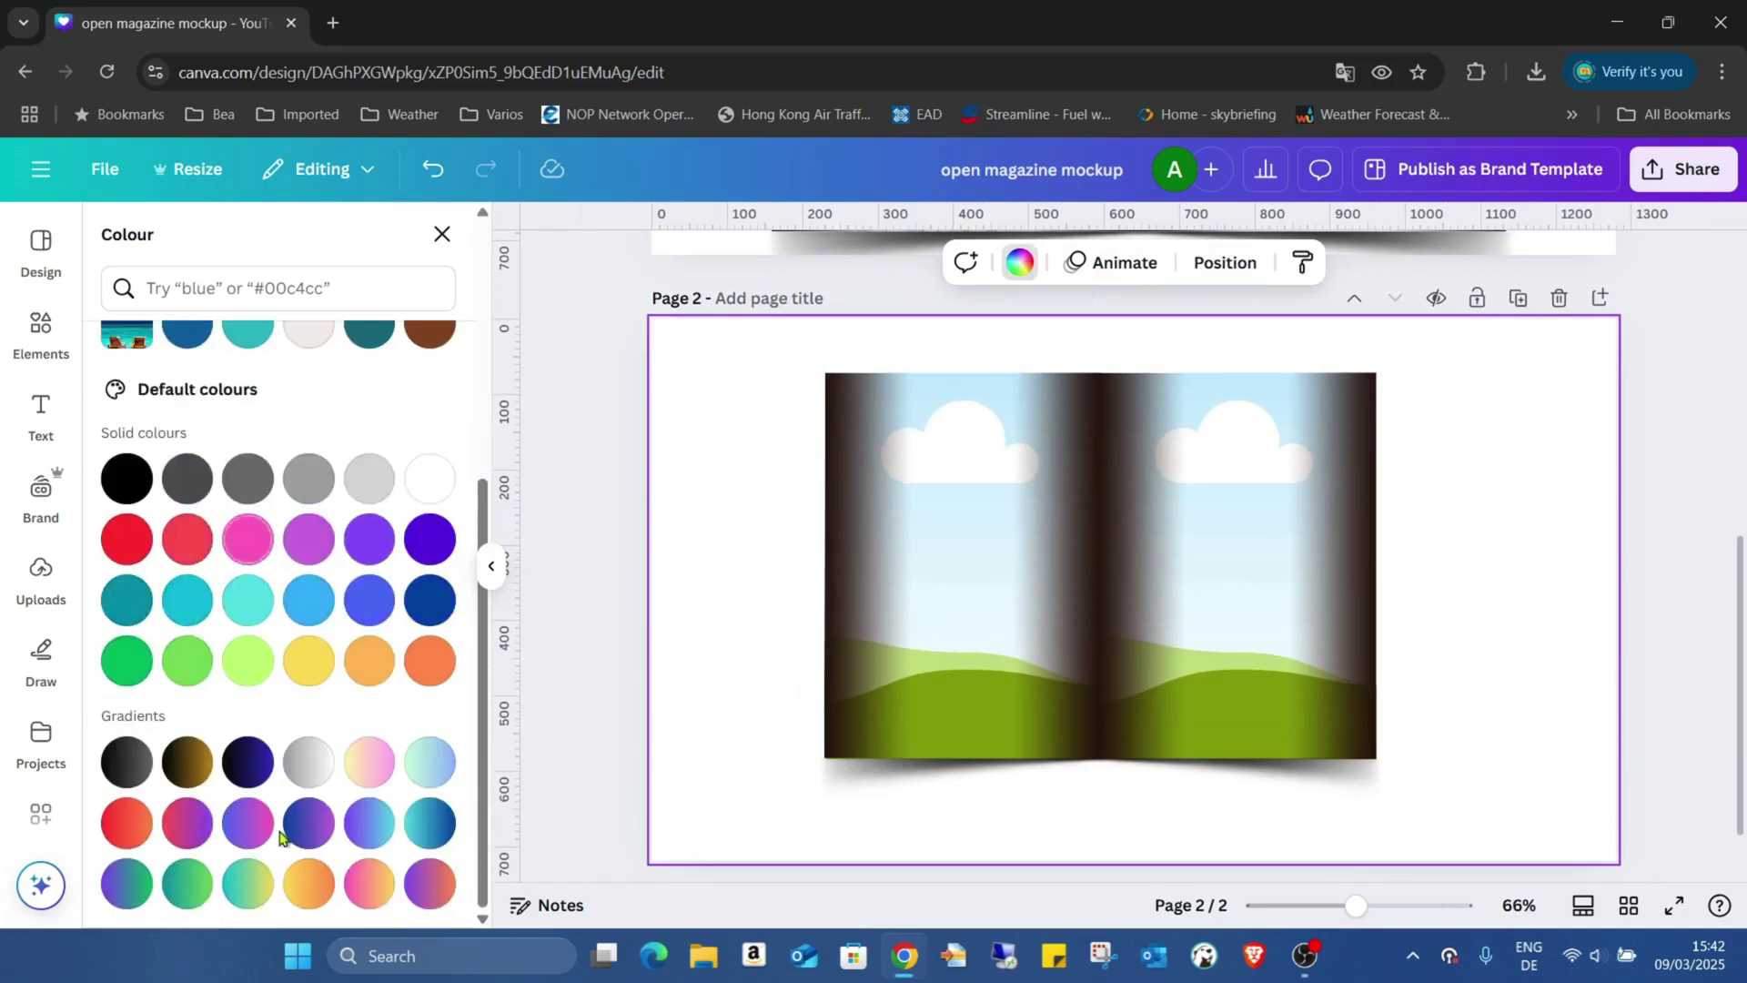
pyautogui.click(429, 762)
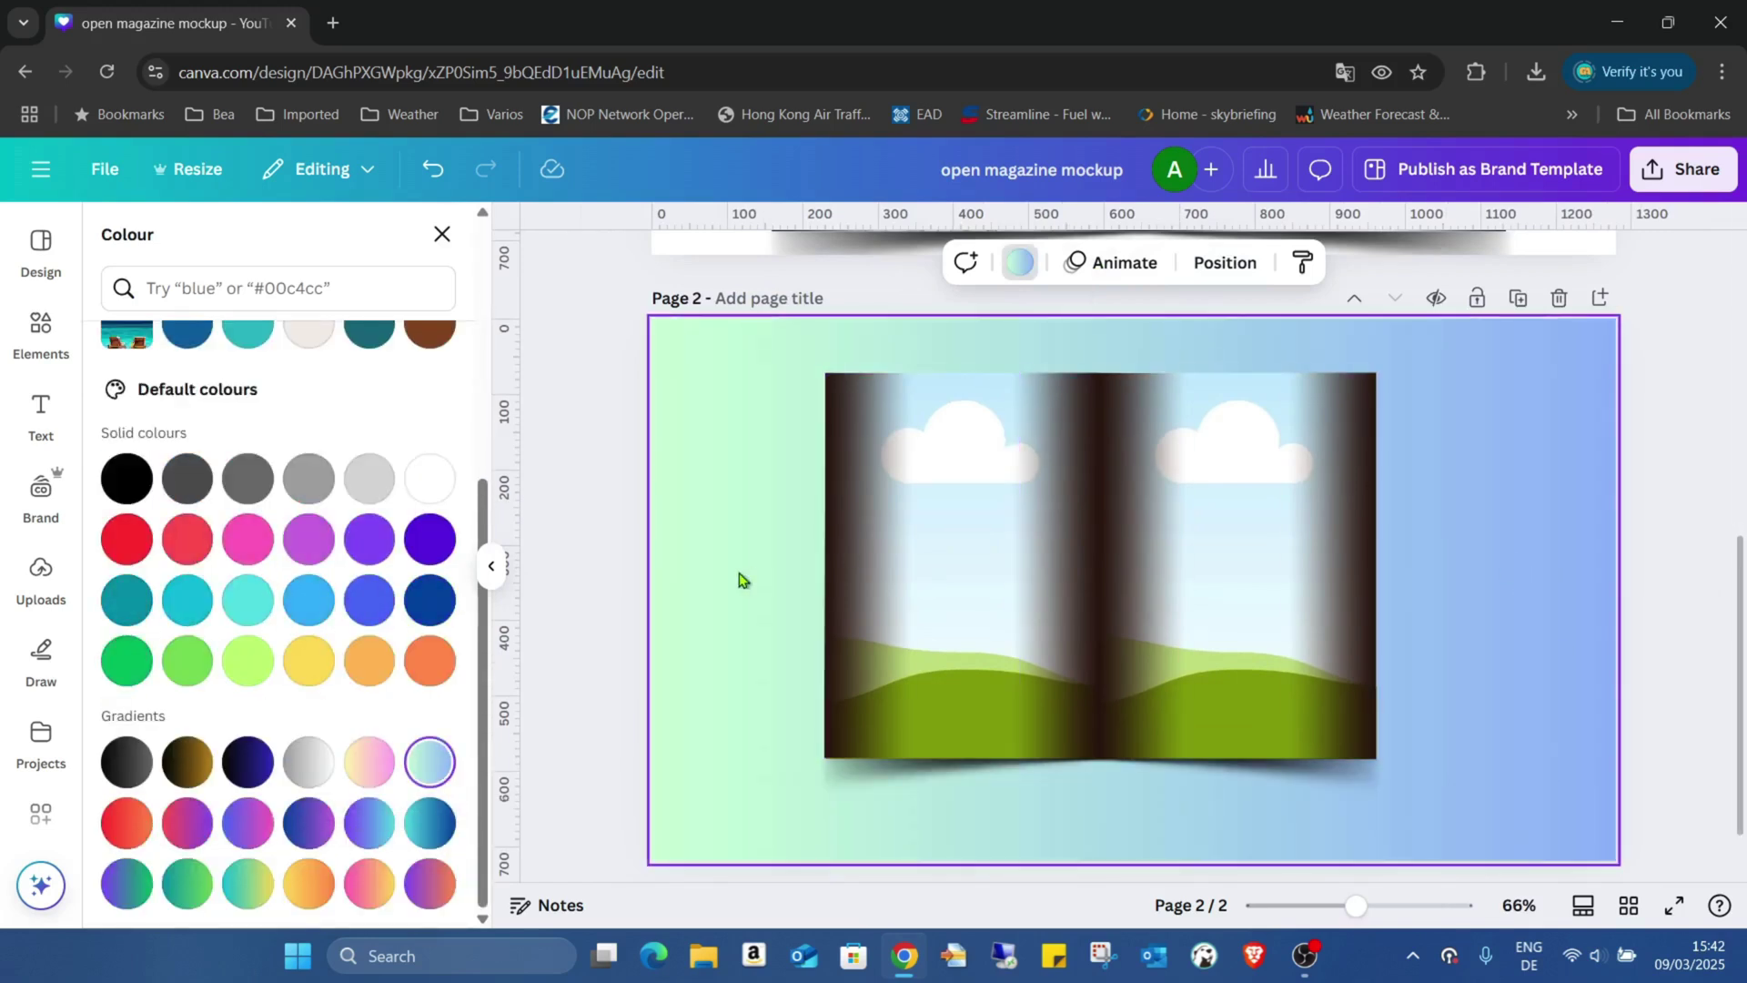
pyautogui.scroll(5, 100, 510)
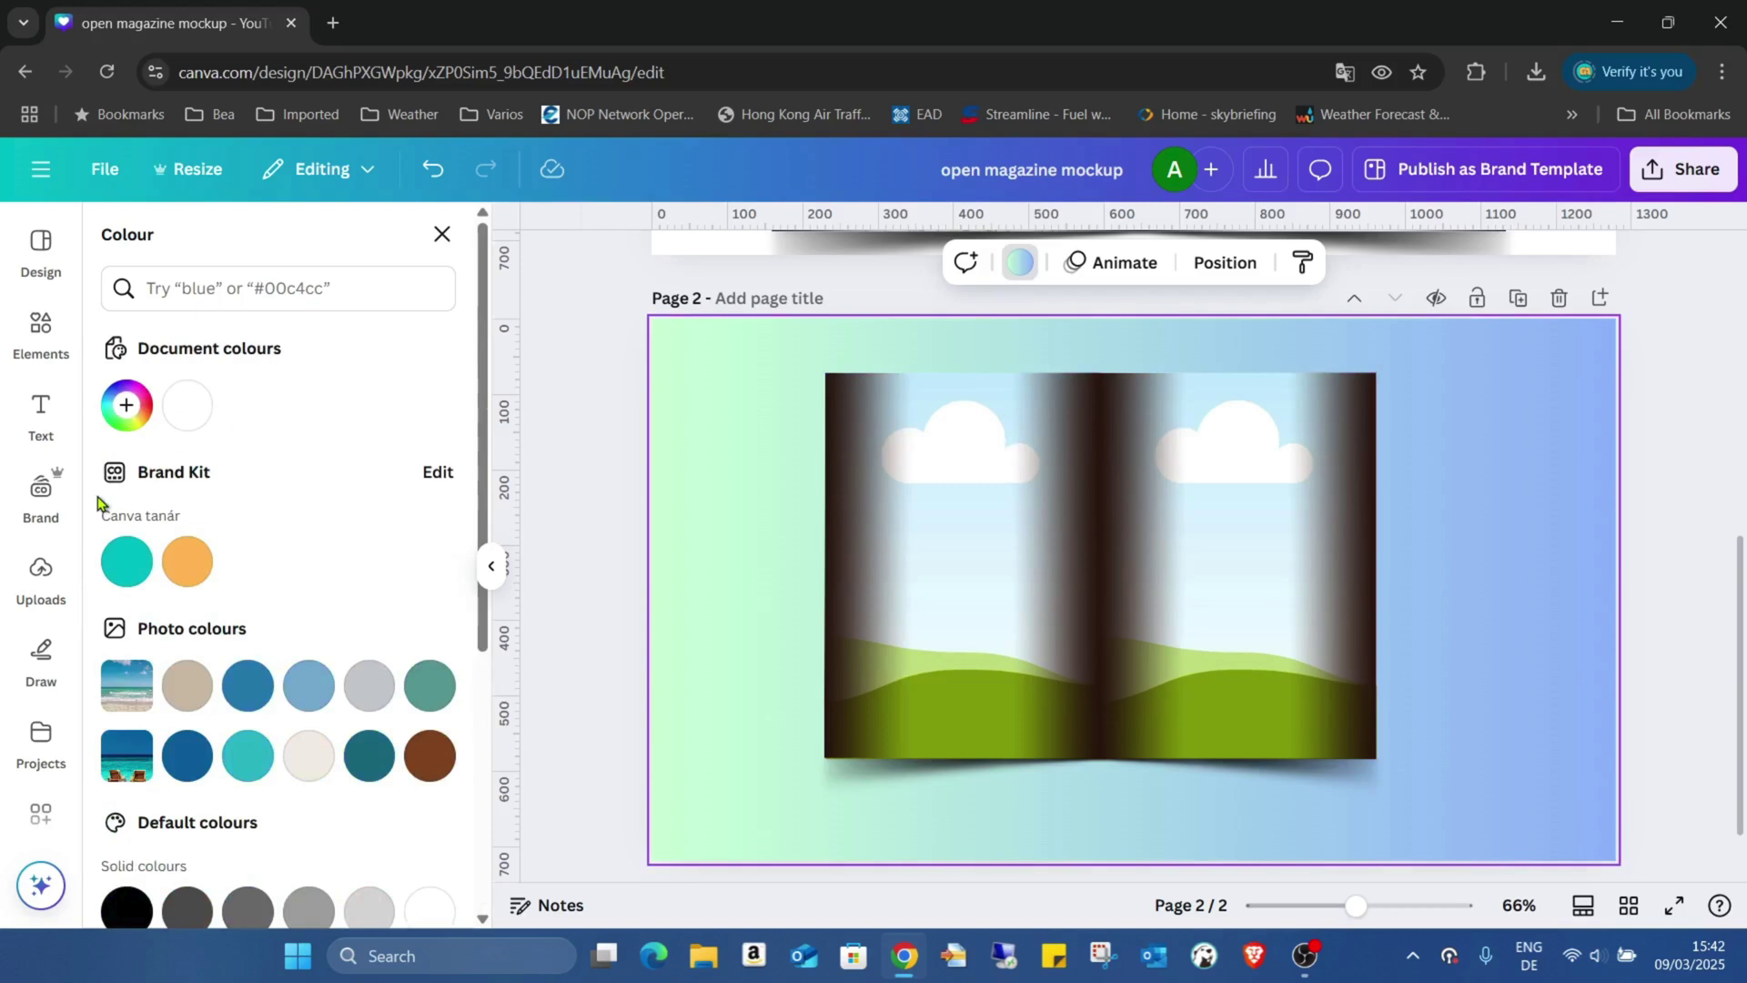
pyautogui.click(47, 327)
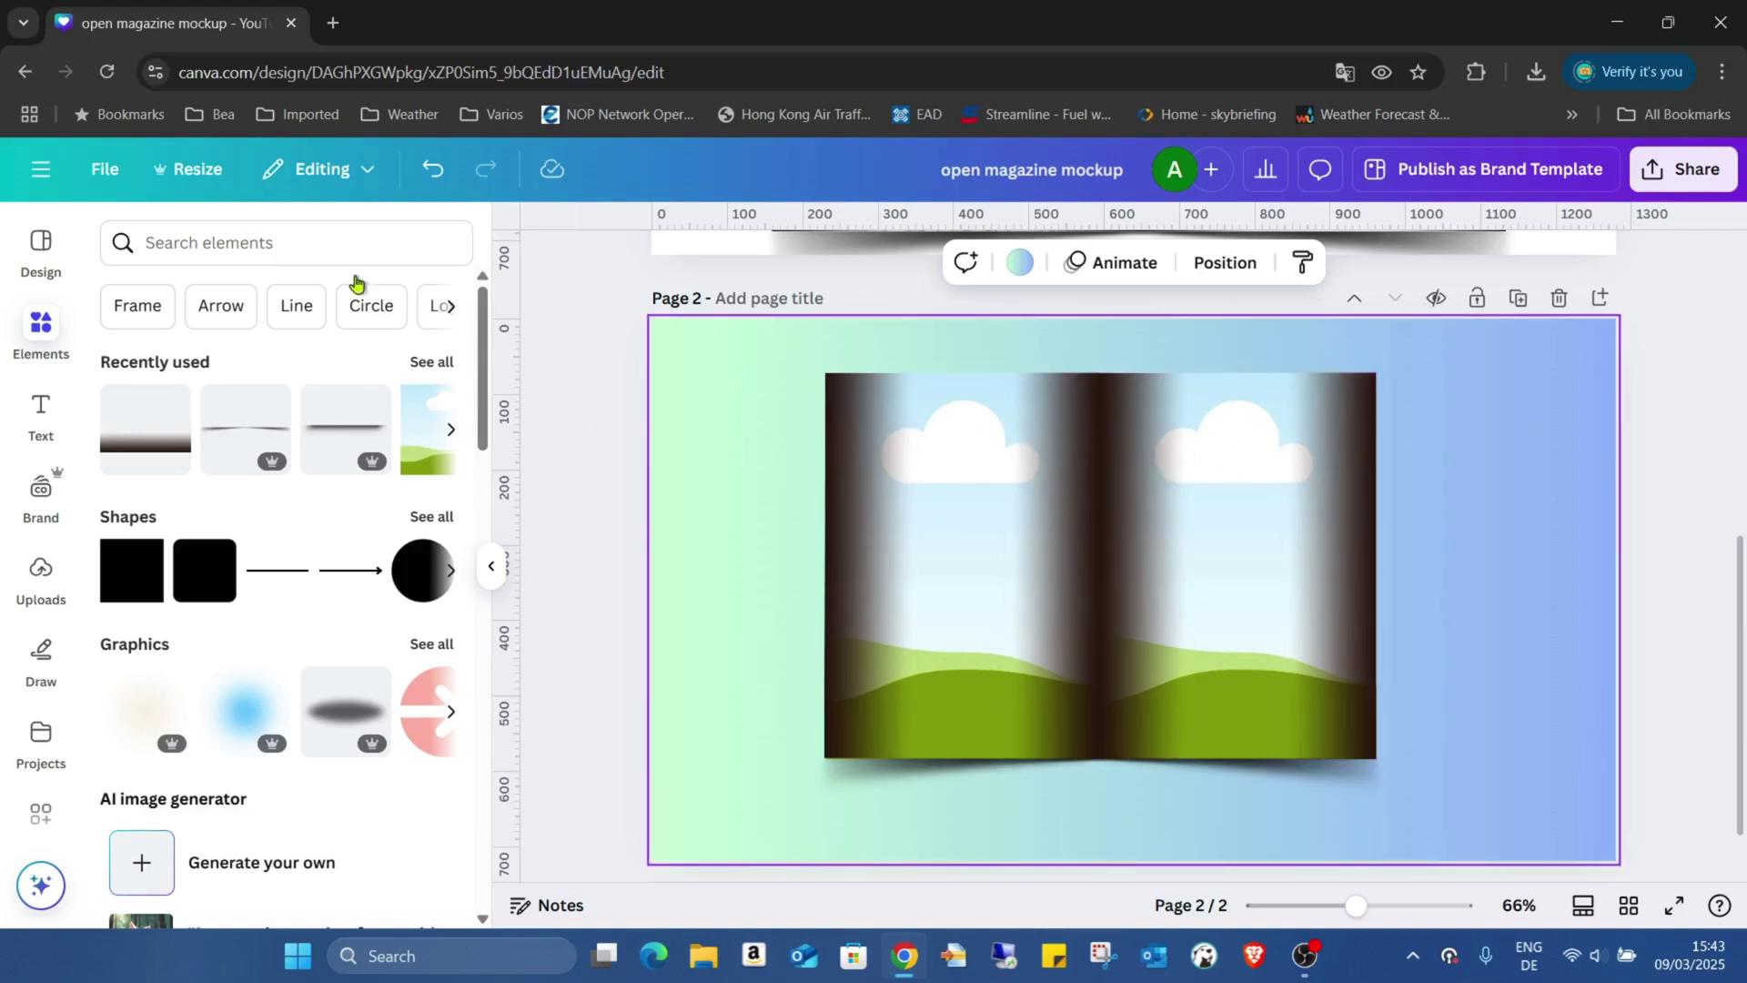
# Step: Search Elements for 'forrest' and filter the results to vertical photos
pyautogui.click(246, 238)
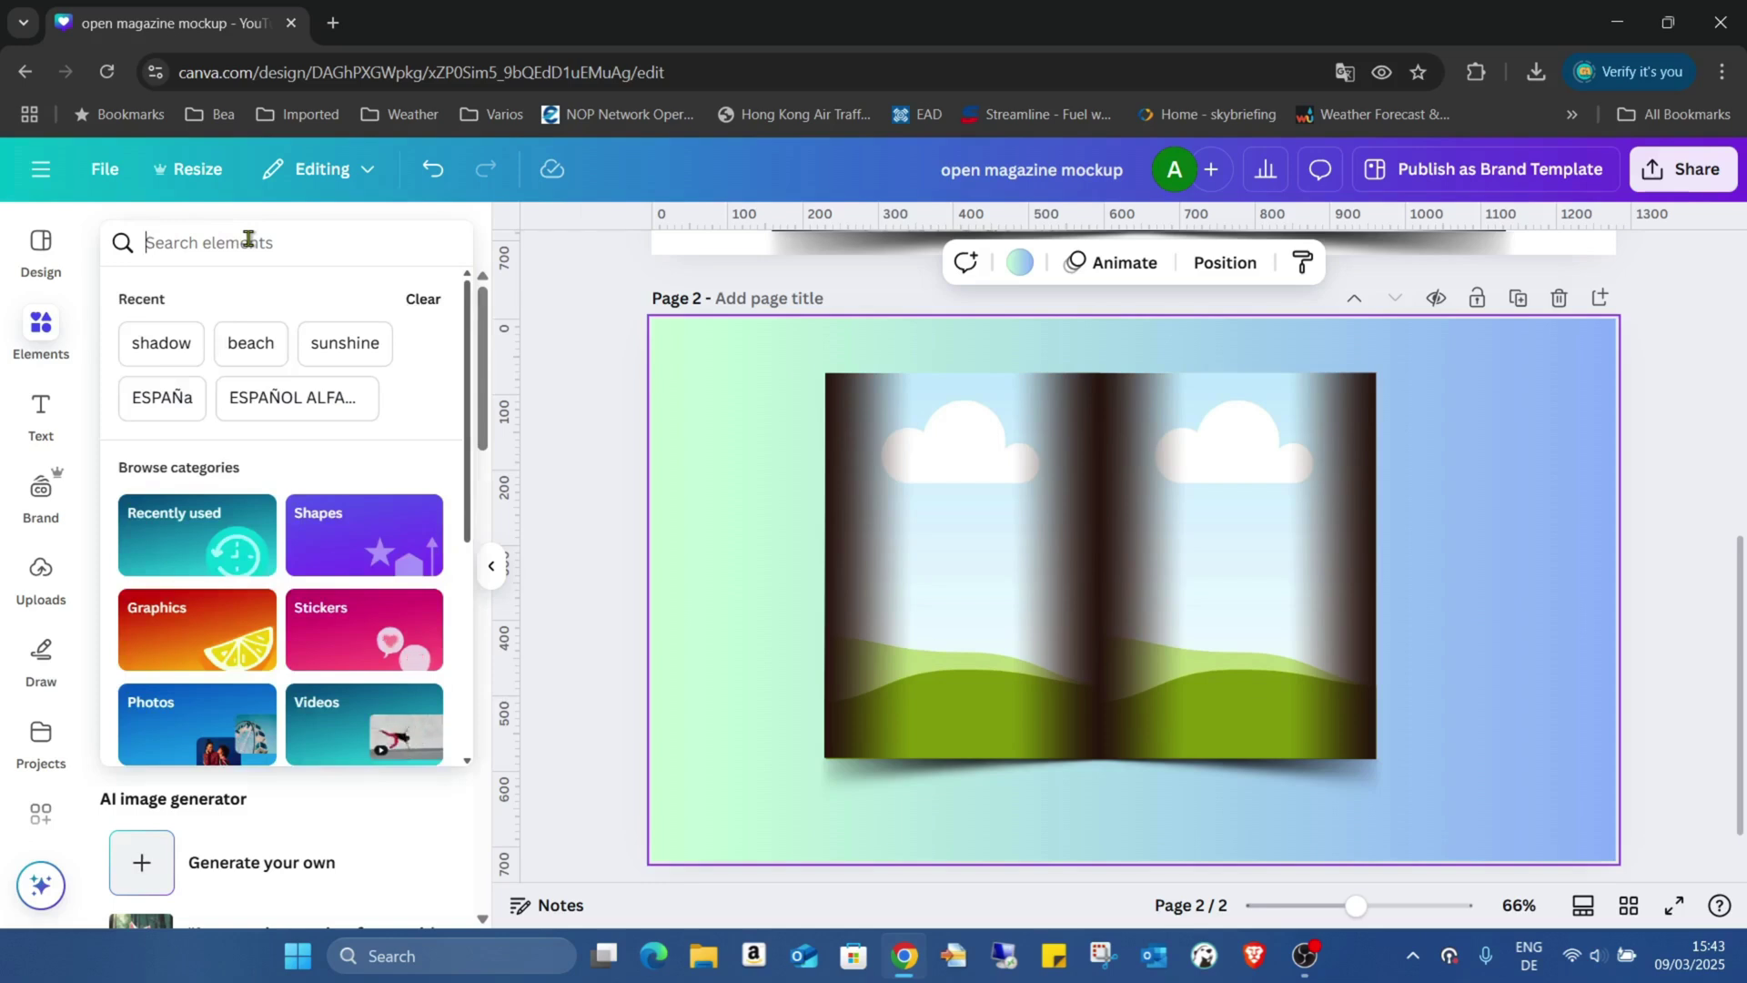
pyautogui.write('forrest')
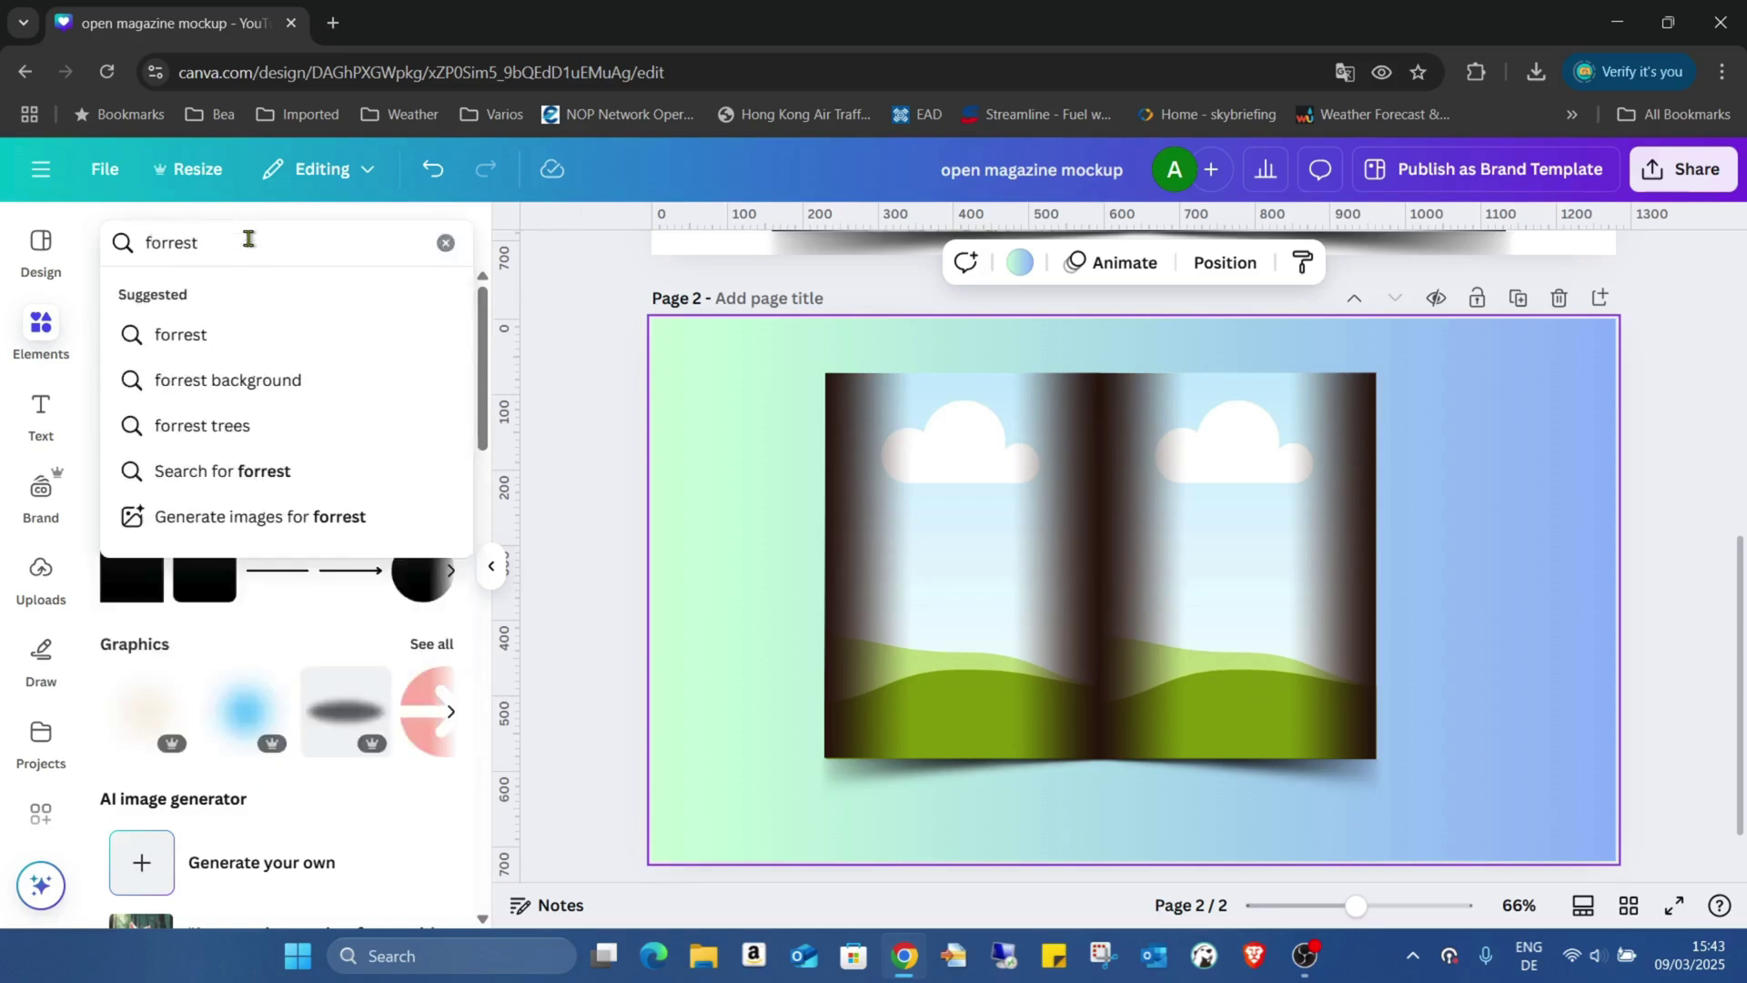
pyautogui.press('Return')
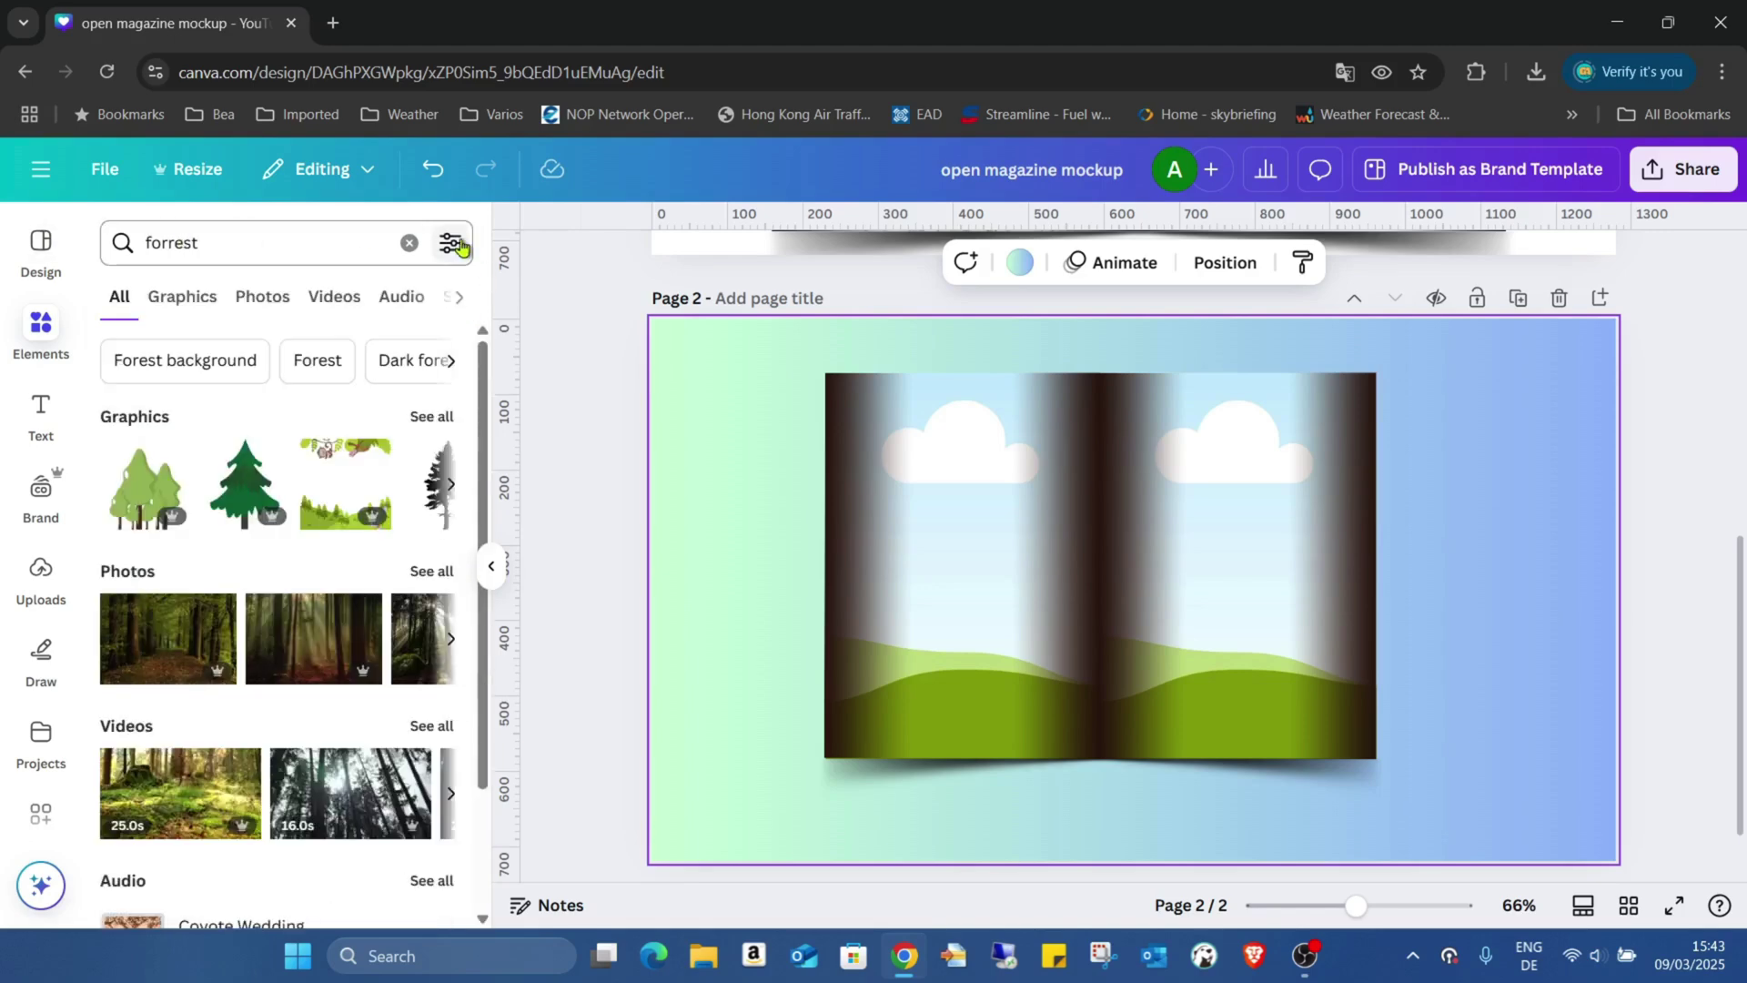
pyautogui.click(452, 244)
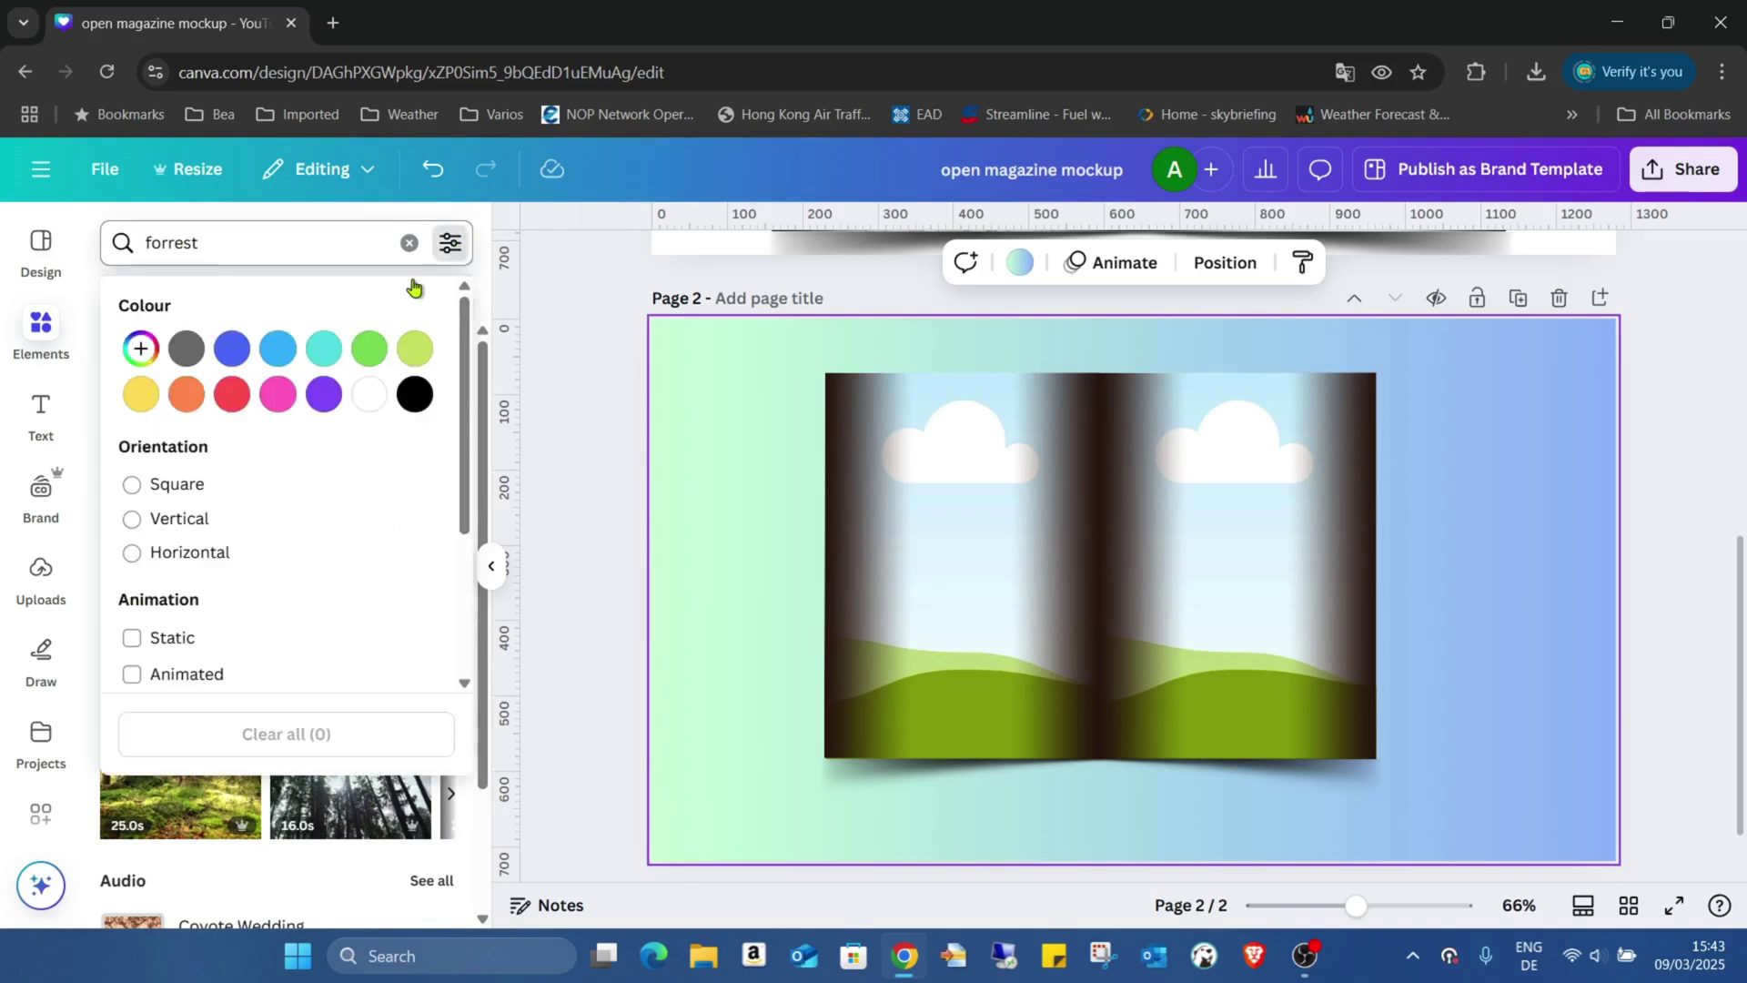
pyautogui.click(209, 533)
pyautogui.click(560, 338)
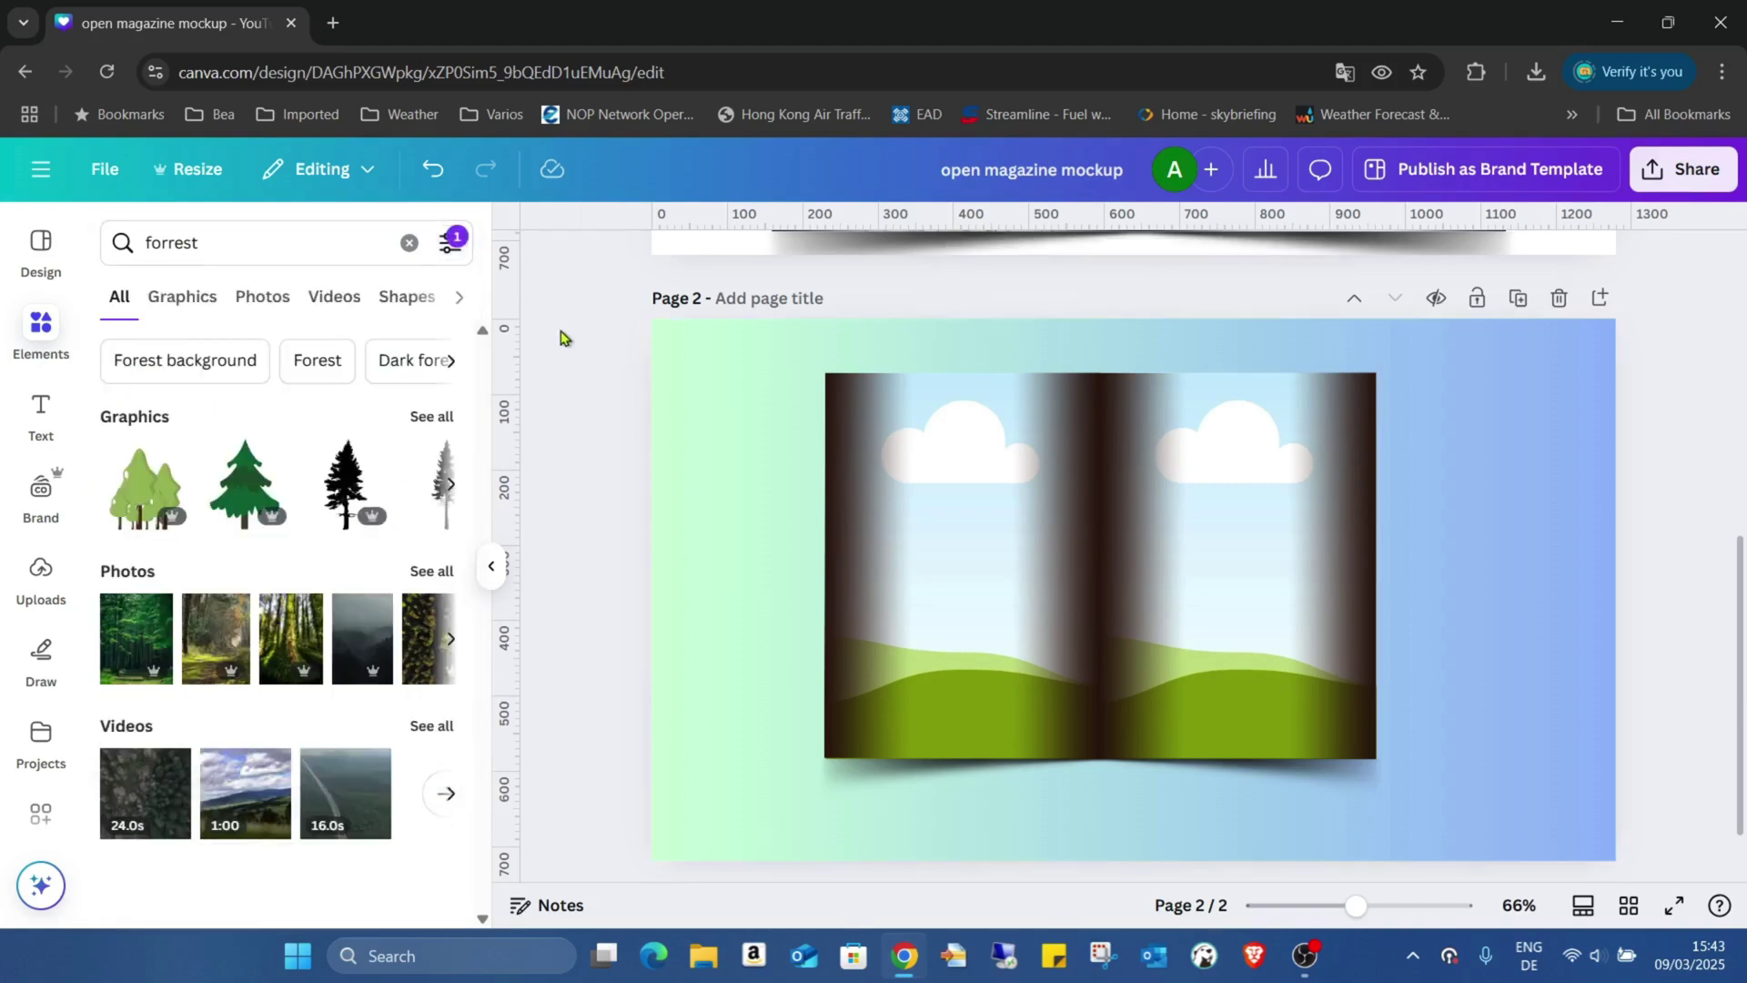
pyautogui.click(257, 306)
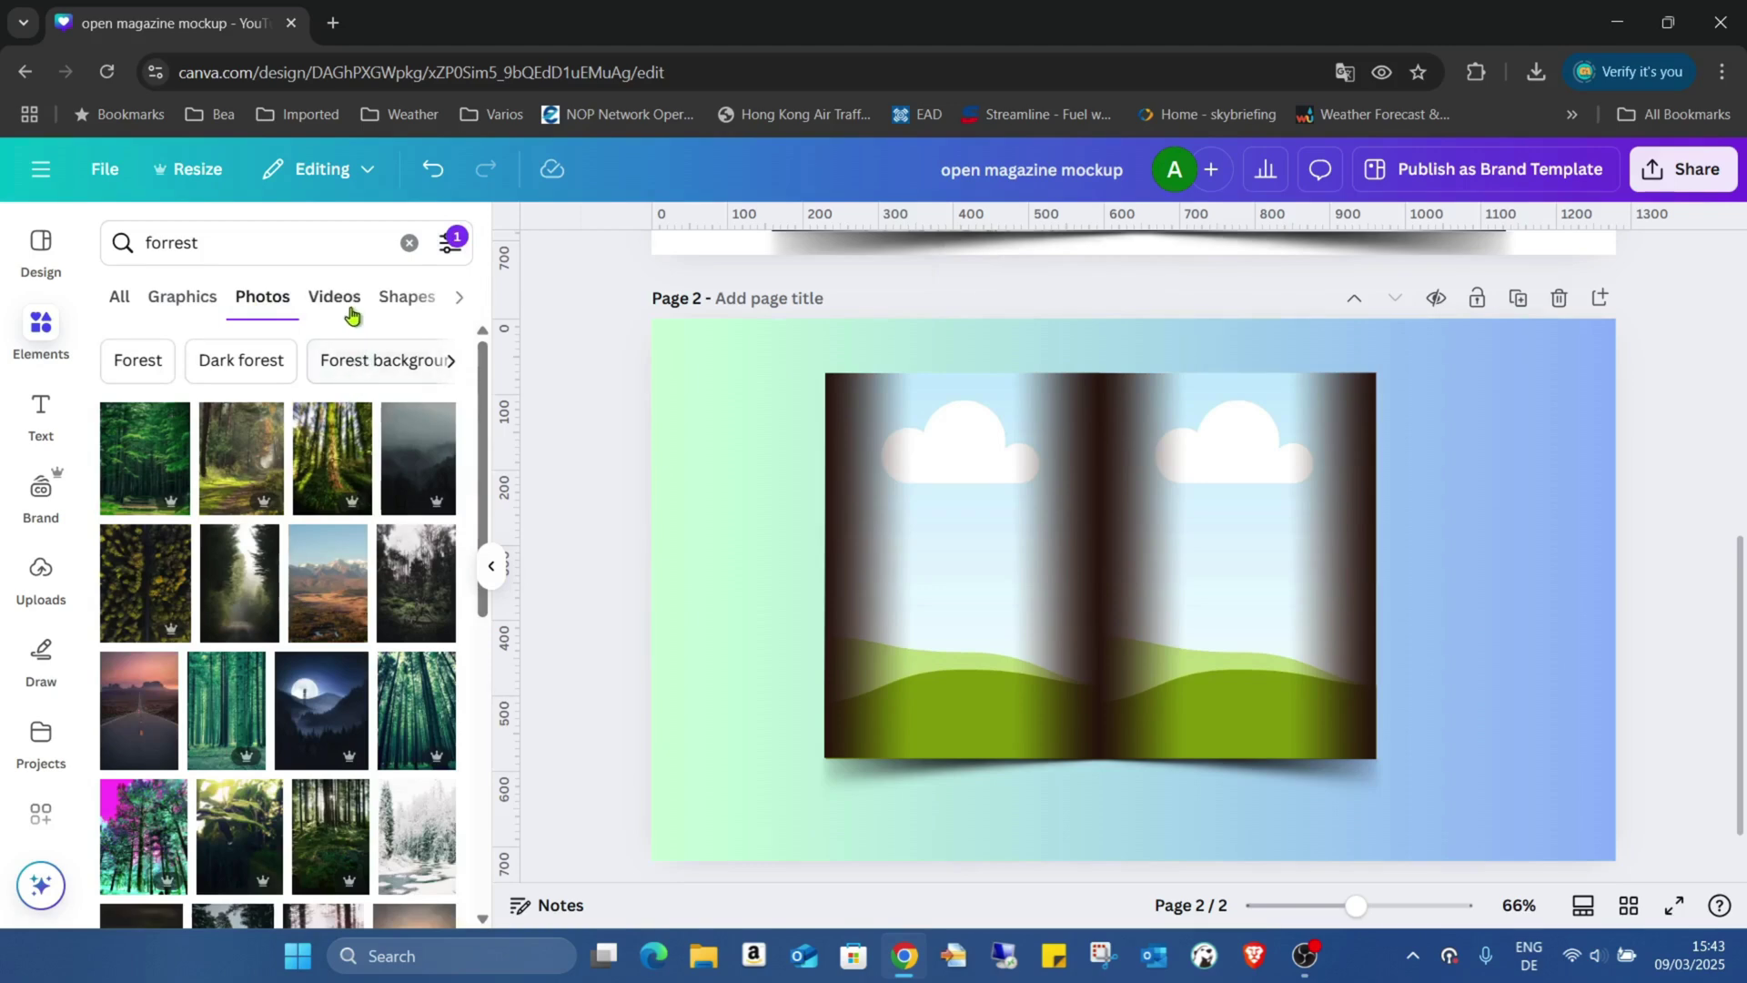
# Step: Add the moonlit forest photo and move it over the left page
pyautogui.scroll(-3, 364, 382)
pyautogui.scroll(-2, 369, 391)
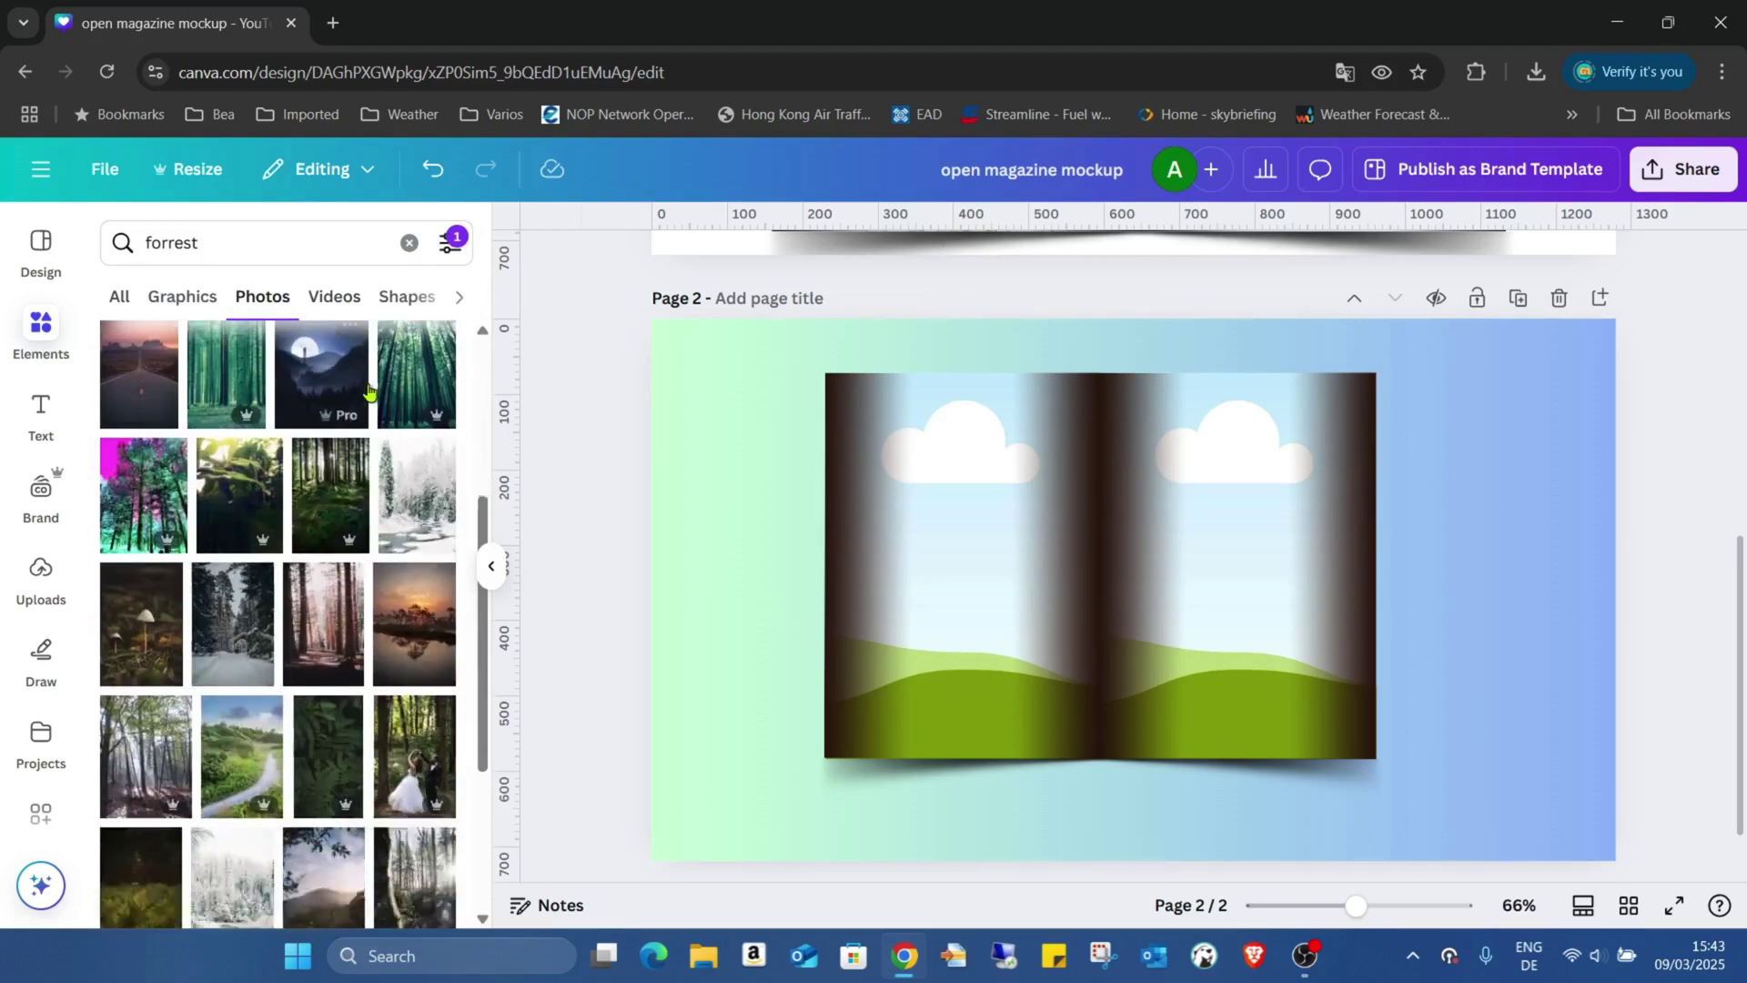
pyautogui.click(333, 400)
pyautogui.moveTo(1070, 502); pyautogui.dragTo(788, 508)
# Step: Place the tree canopy photo just right of the magazine
pyautogui.scroll(-10, 176, 646)
pyautogui.scroll(-3, 386, 459)
pyautogui.scroll(-3, 387, 437)
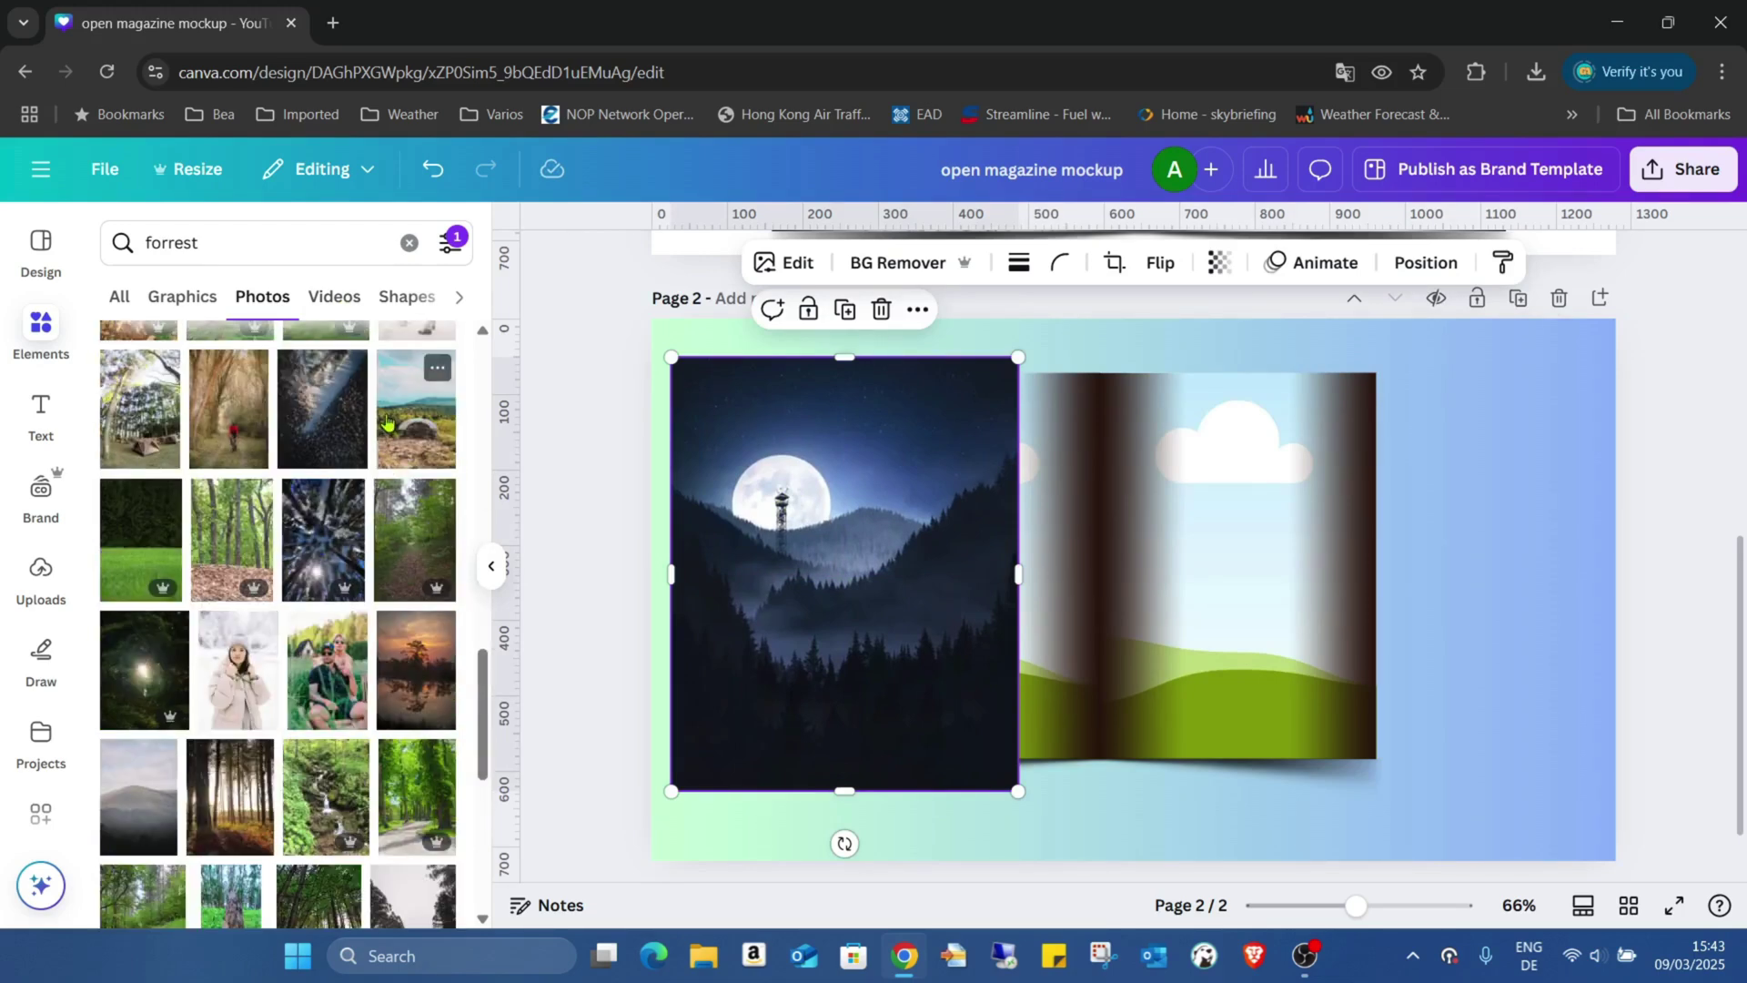
pyautogui.moveTo(320, 573); pyautogui.dragTo(1485, 520)
pyautogui.click(1408, 268)
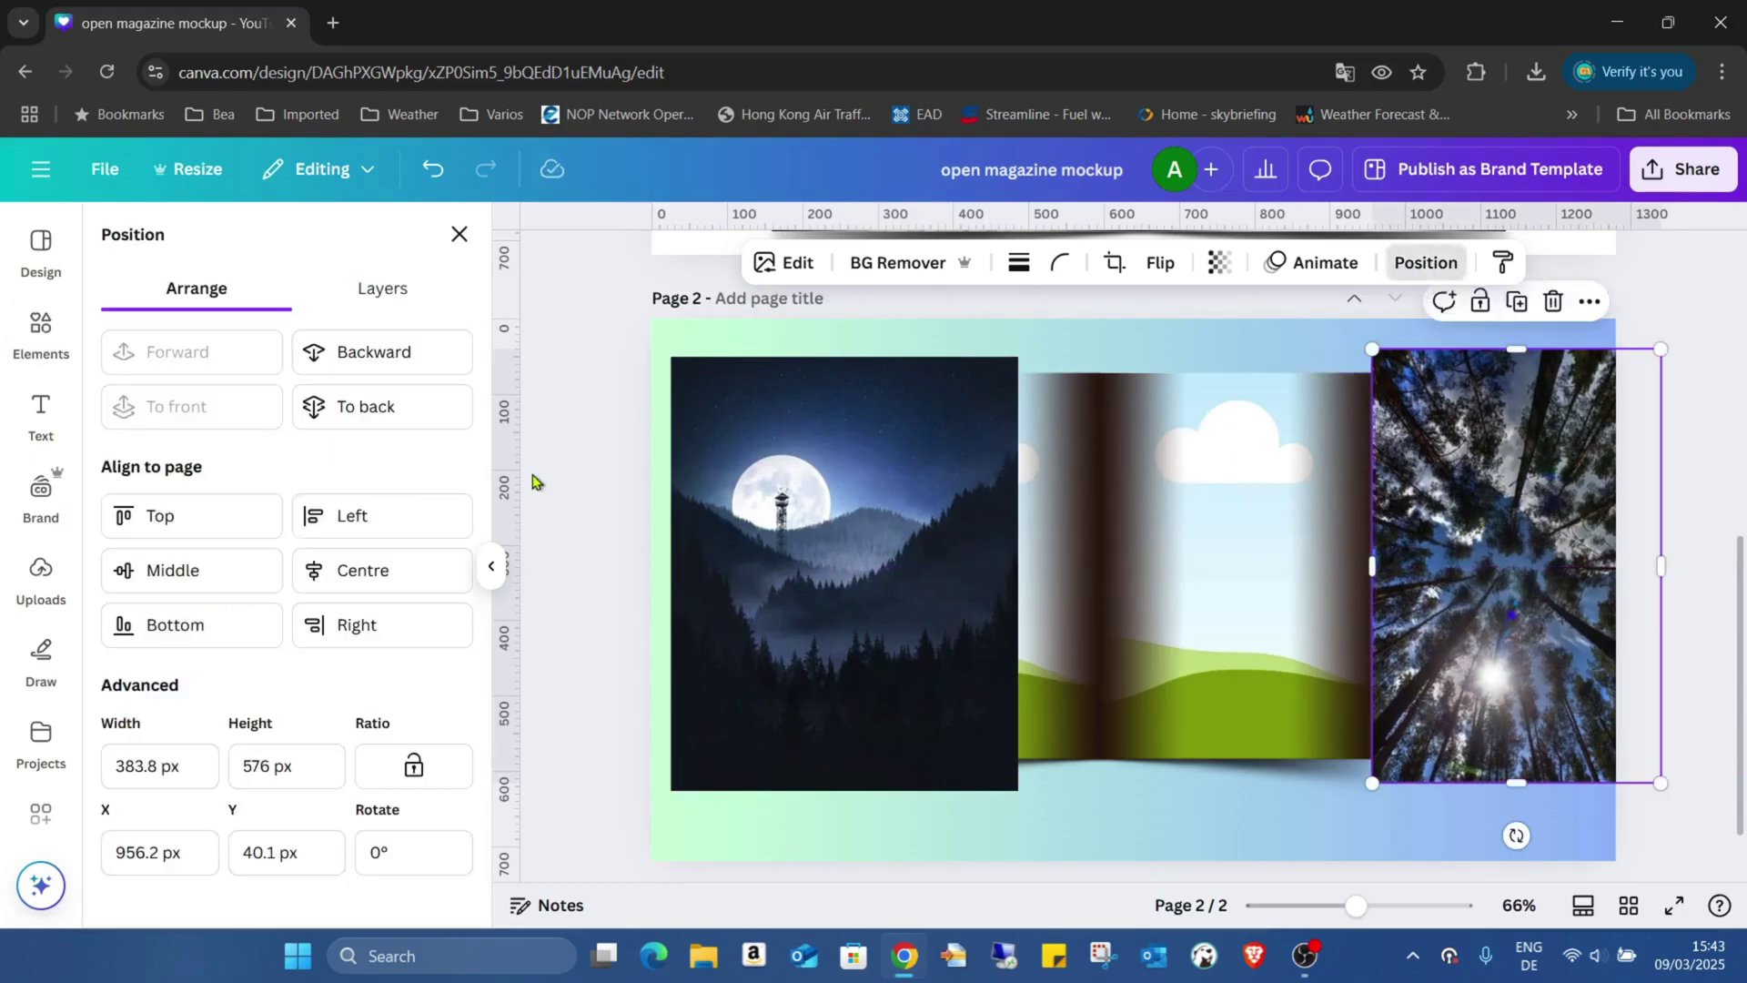
# Step: Bring the landscape layer forward in the Layers list
pyautogui.click(386, 288)
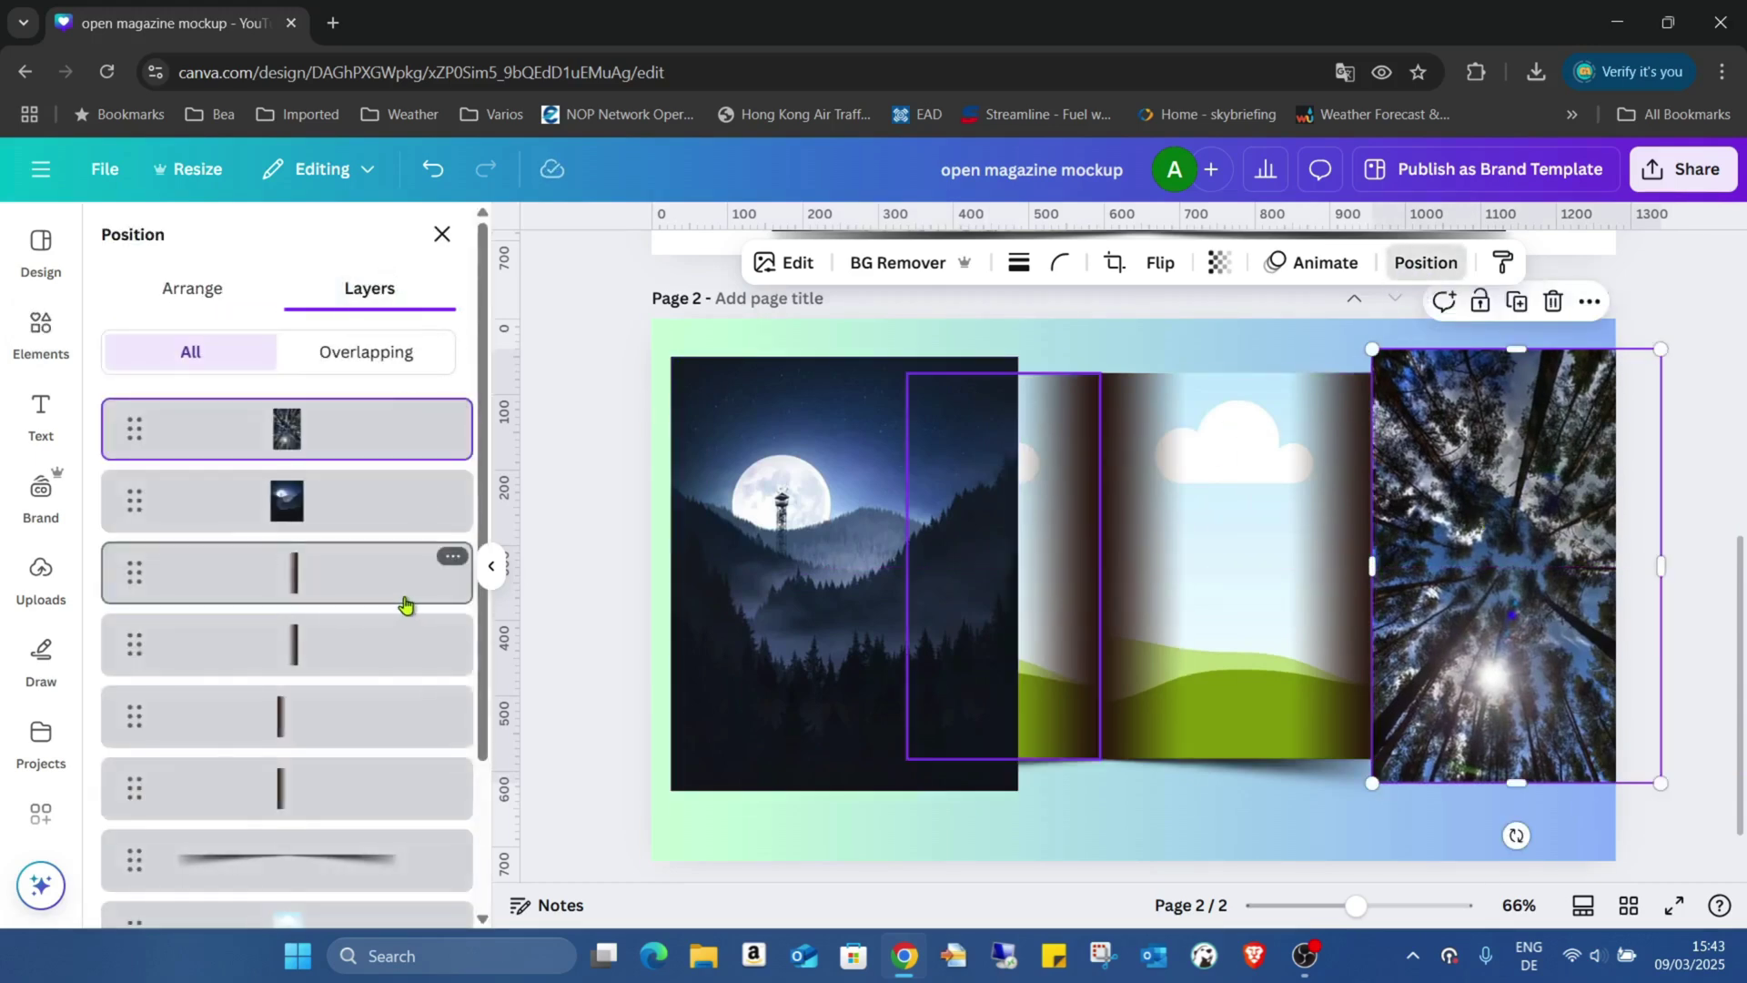
pyautogui.scroll(-2, 405, 602)
pyautogui.moveTo(343, 831); pyautogui.dragTo(347, 445)
pyautogui.moveTo(355, 889); pyautogui.dragTo(363, 492)
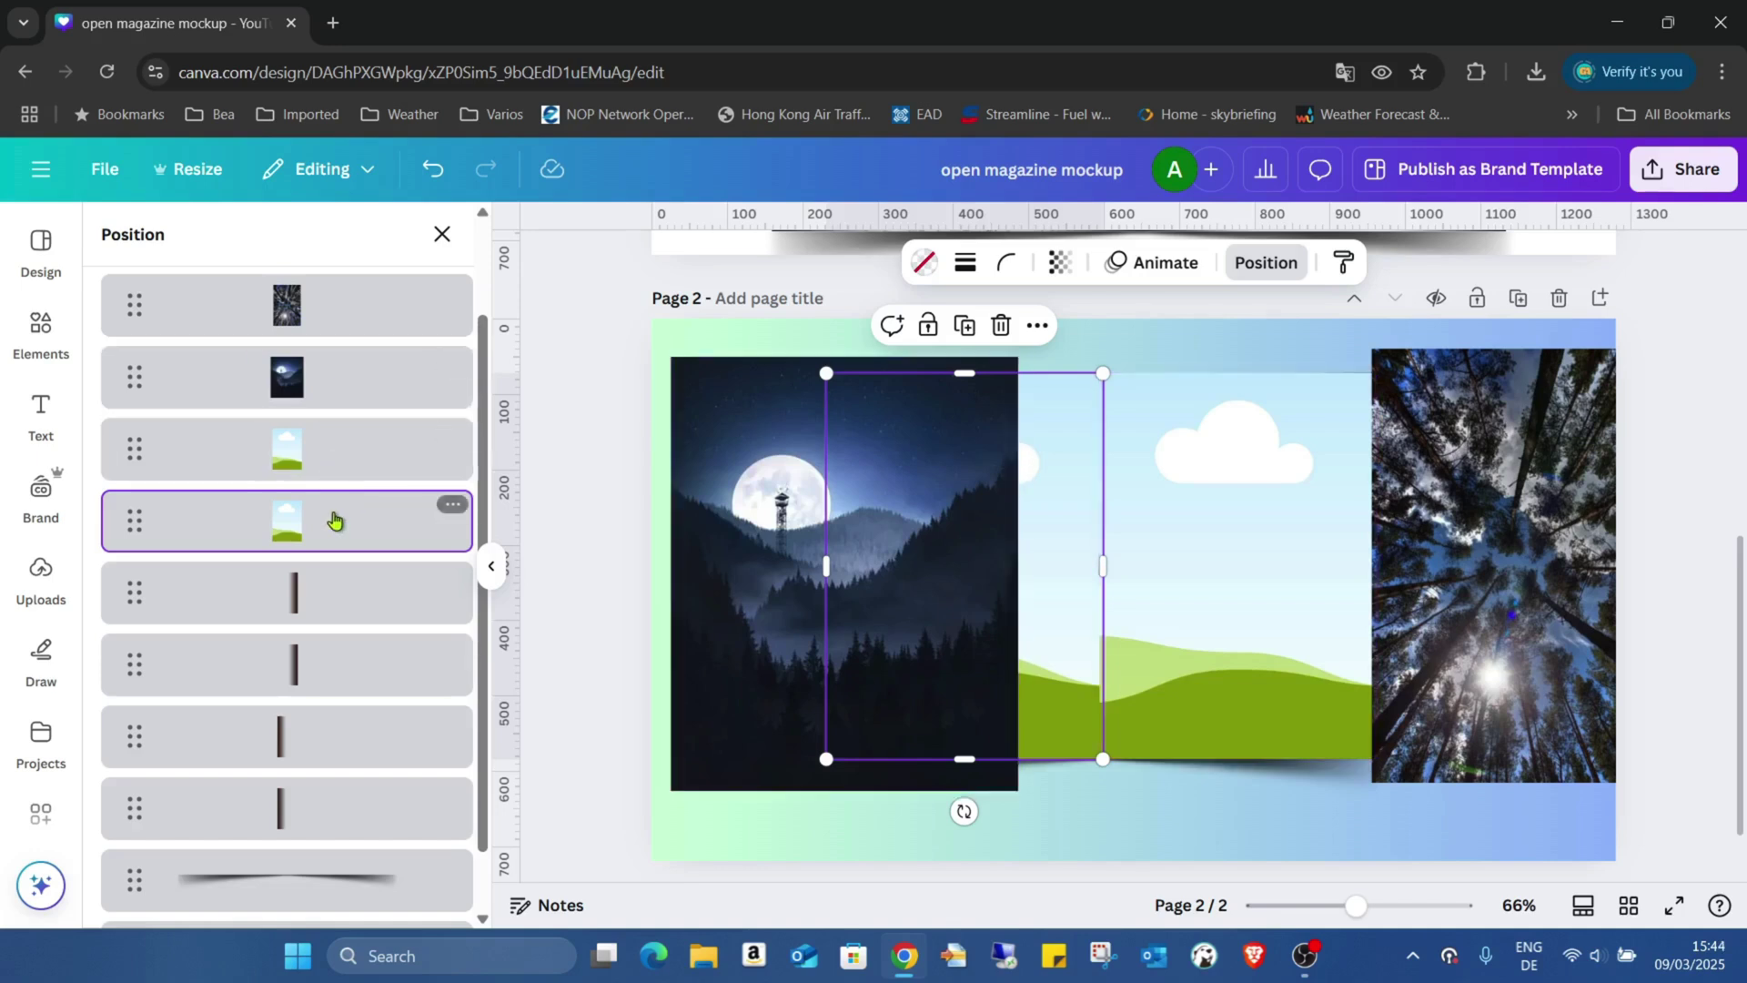
# Step: Drop the moon photo into the left page frame and the canopy photo into the right
pyautogui.click(344, 392)
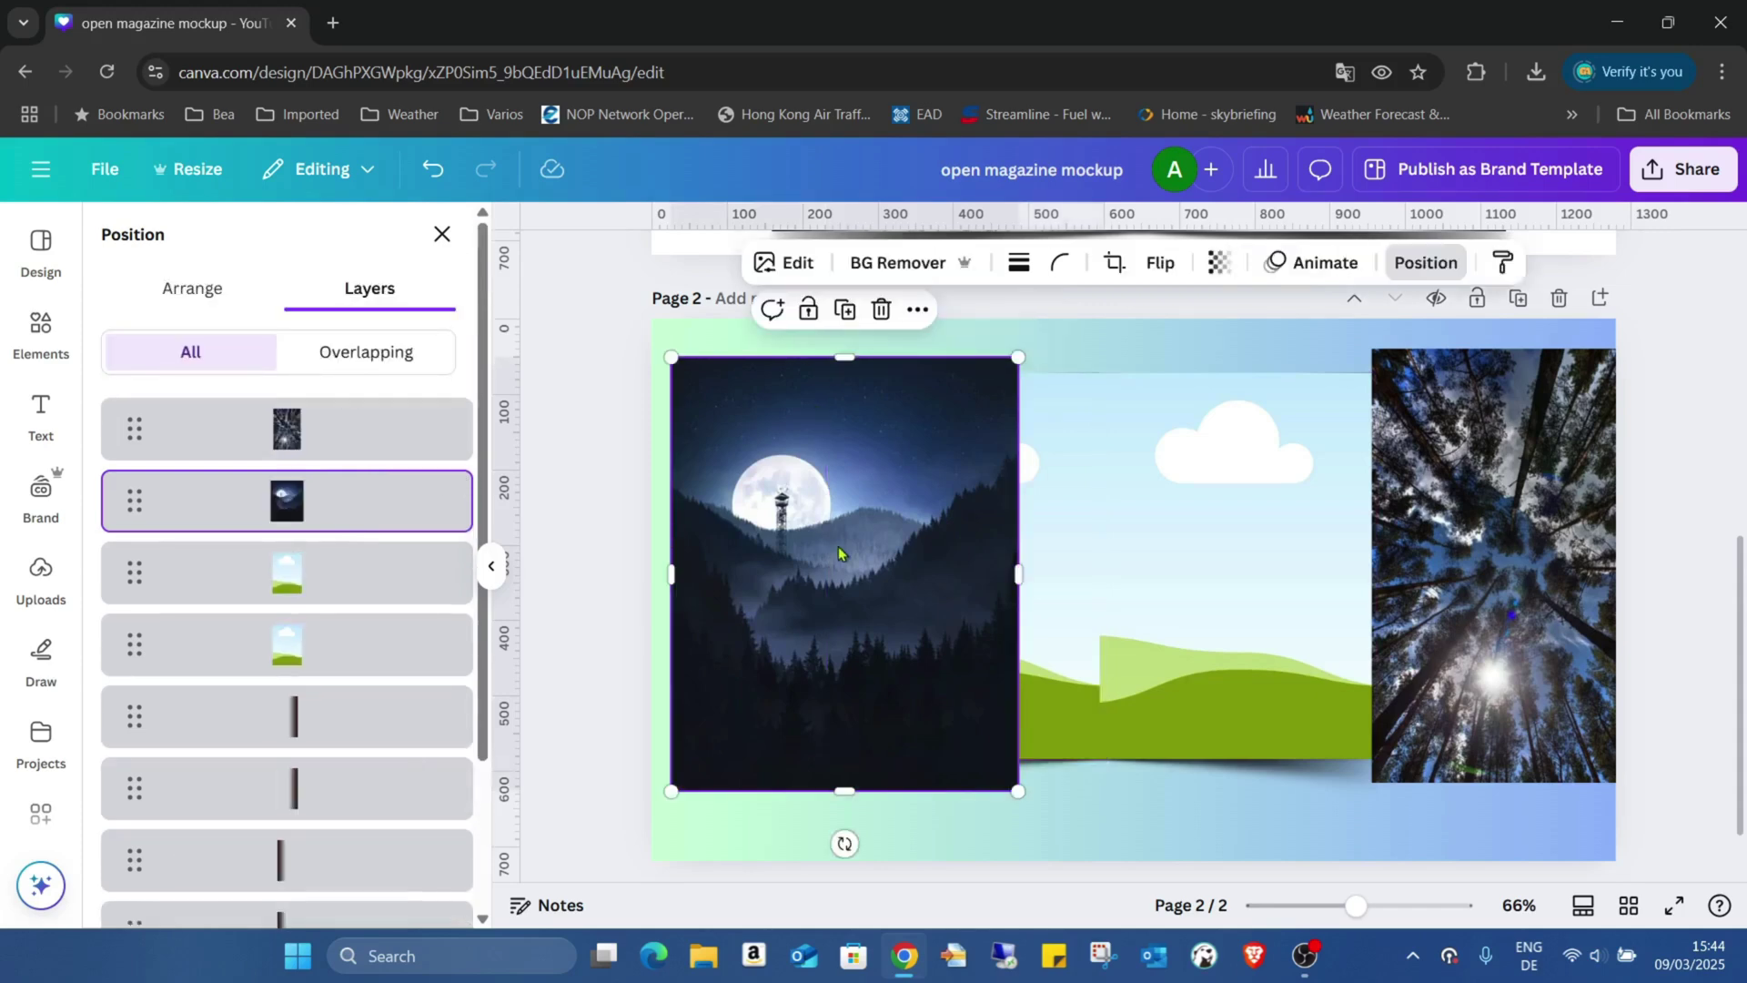
pyautogui.moveTo(833, 540); pyautogui.dragTo(897, 518)
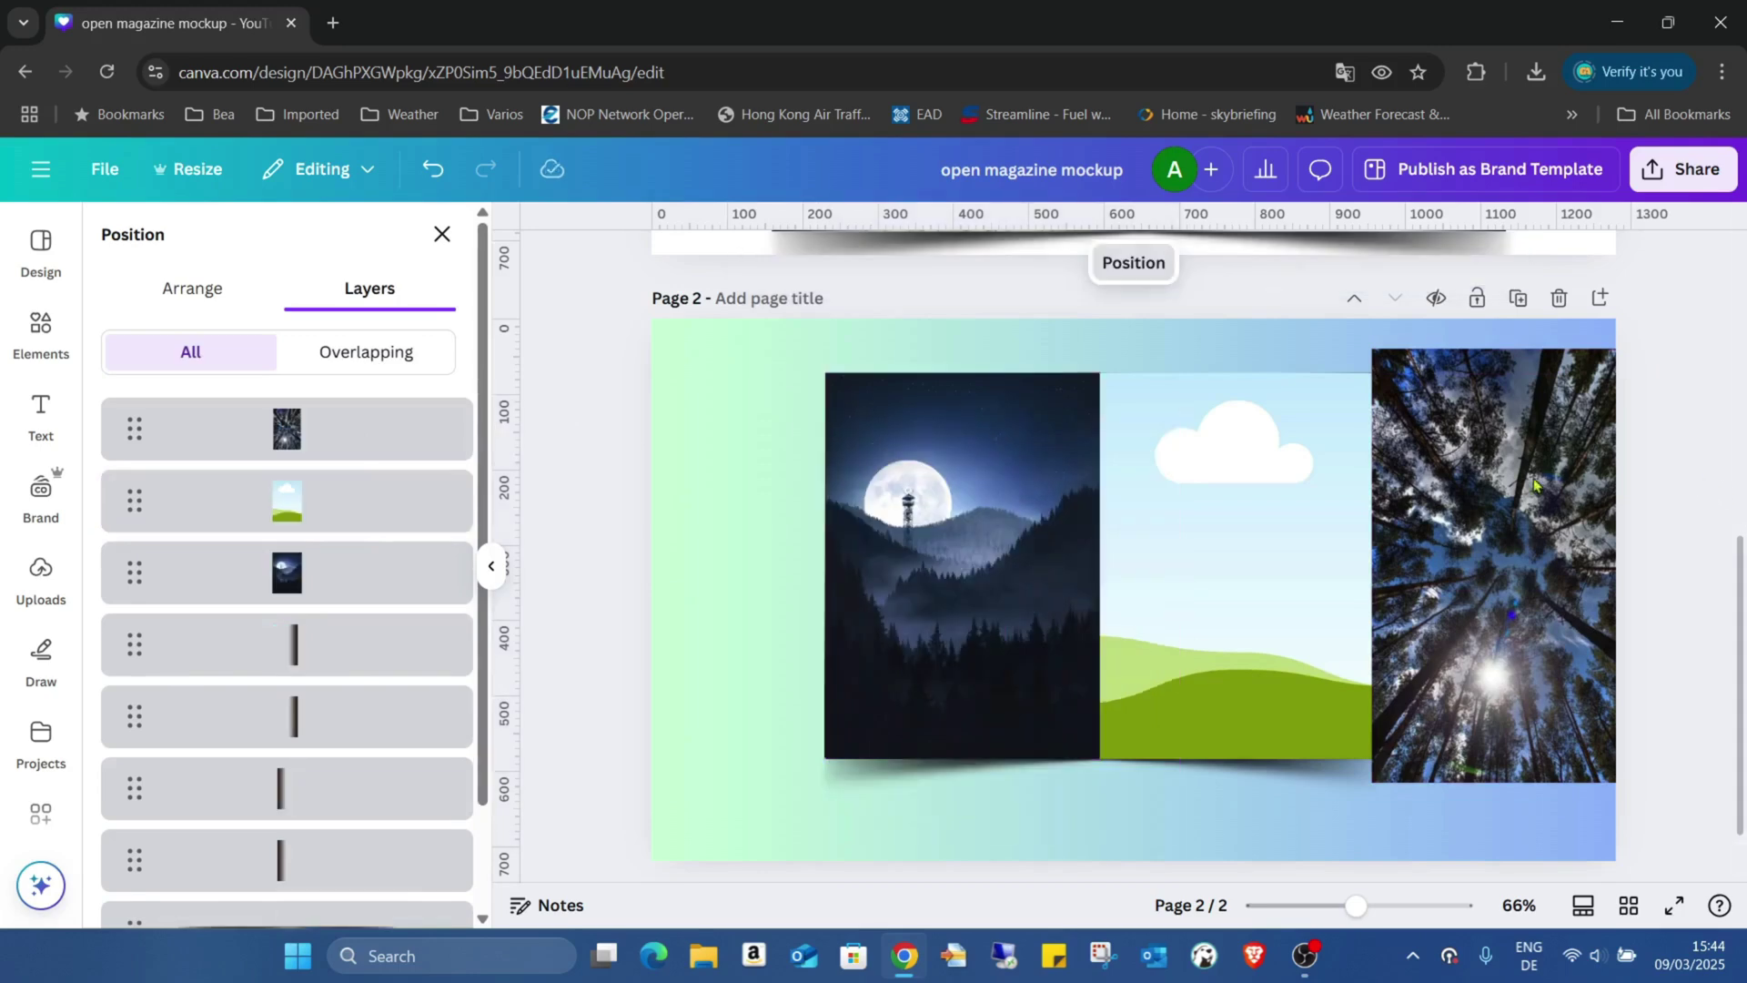
pyautogui.click(1499, 484)
pyautogui.moveTo(1511, 486); pyautogui.dragTo(1237, 564)
pyautogui.click(1560, 450)
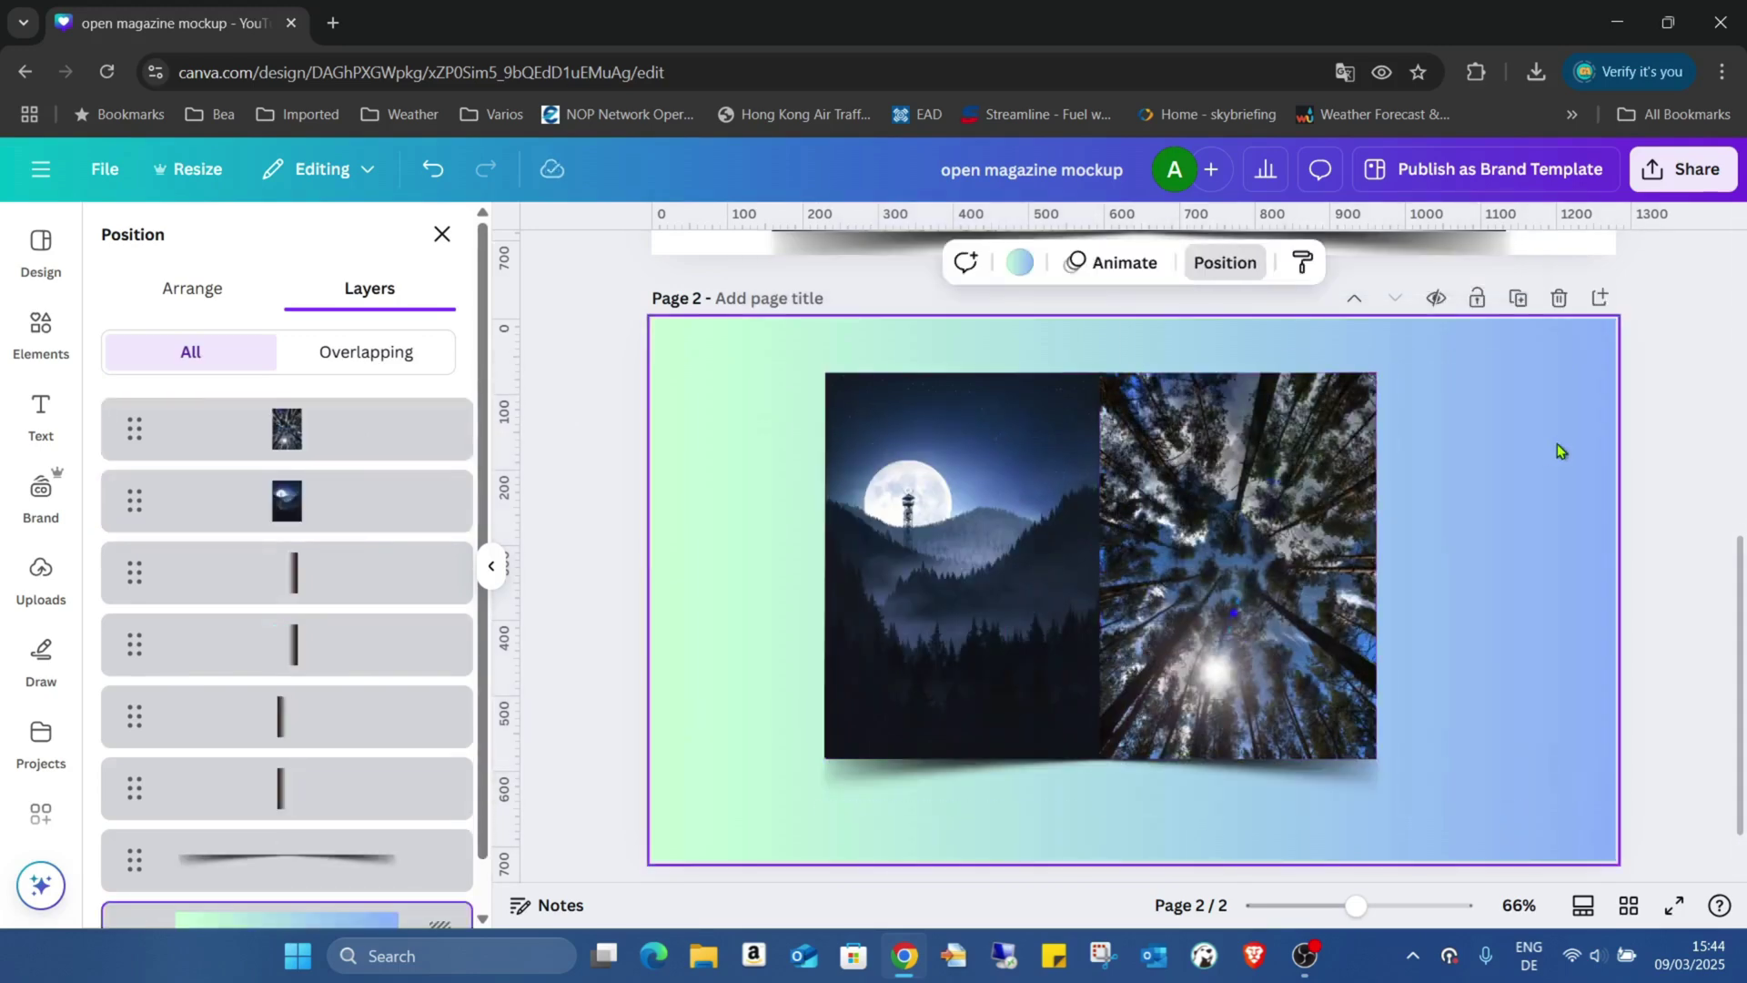
# Step: Reorder the moon and canopy photo layers relative to the shadow strips
pyautogui.scroll(-2, 261, 507)
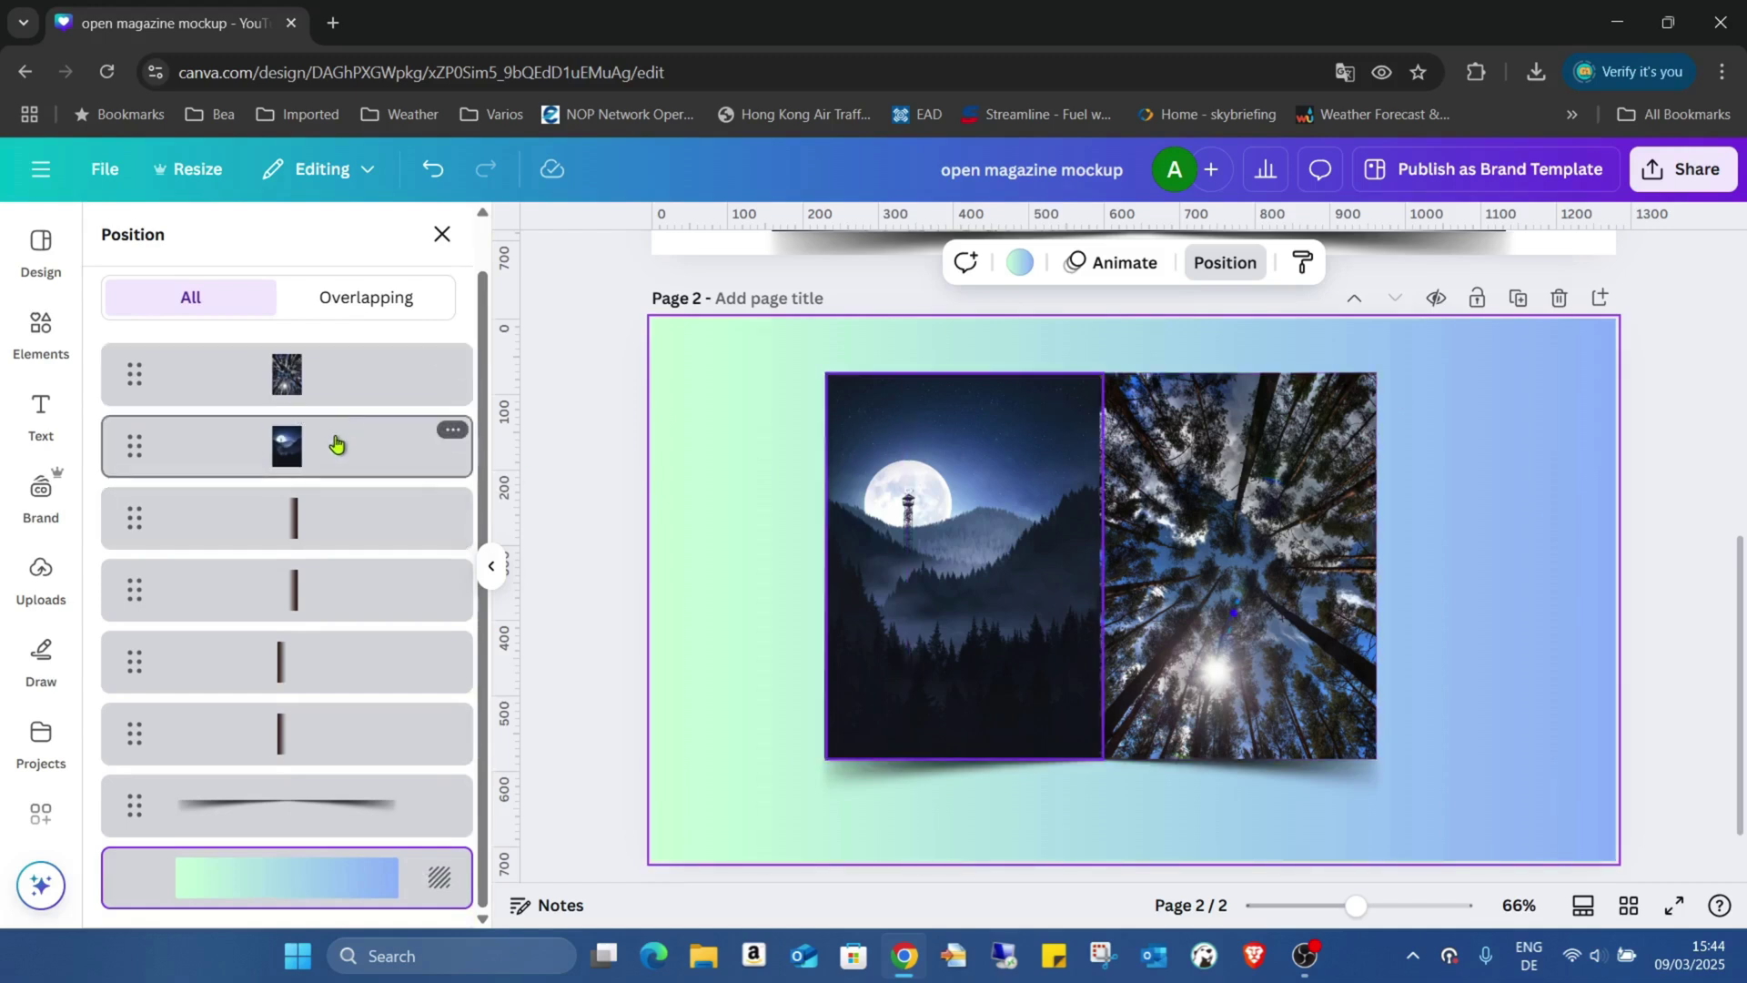
pyautogui.moveTo(335, 444); pyautogui.dragTo(335, 760)
pyautogui.moveTo(347, 378); pyautogui.dragTo(391, 721)
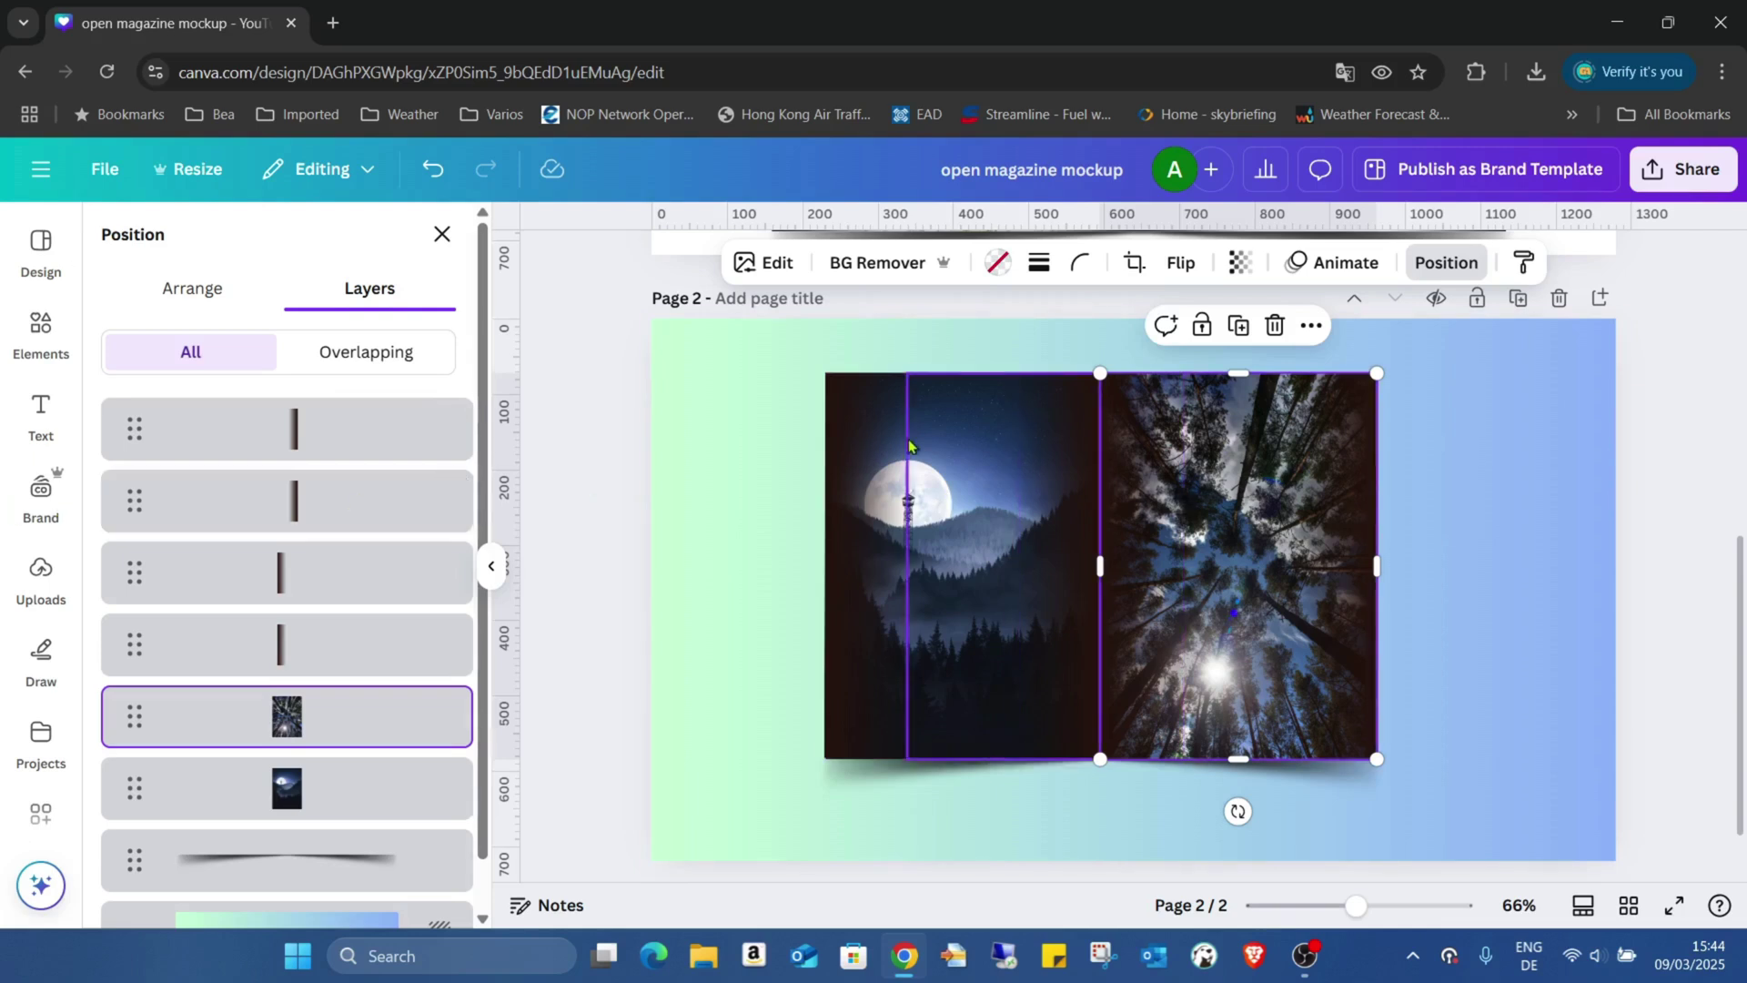
pyautogui.moveTo(365, 695); pyautogui.dragTo(347, 436)
pyautogui.moveTo(344, 788); pyautogui.dragTo(390, 418)
pyautogui.moveTo(347, 787); pyautogui.dragTo(368, 483)
# Step: Search Elements for 'beach' and filter to vertical photos
pyautogui.click(40, 333)
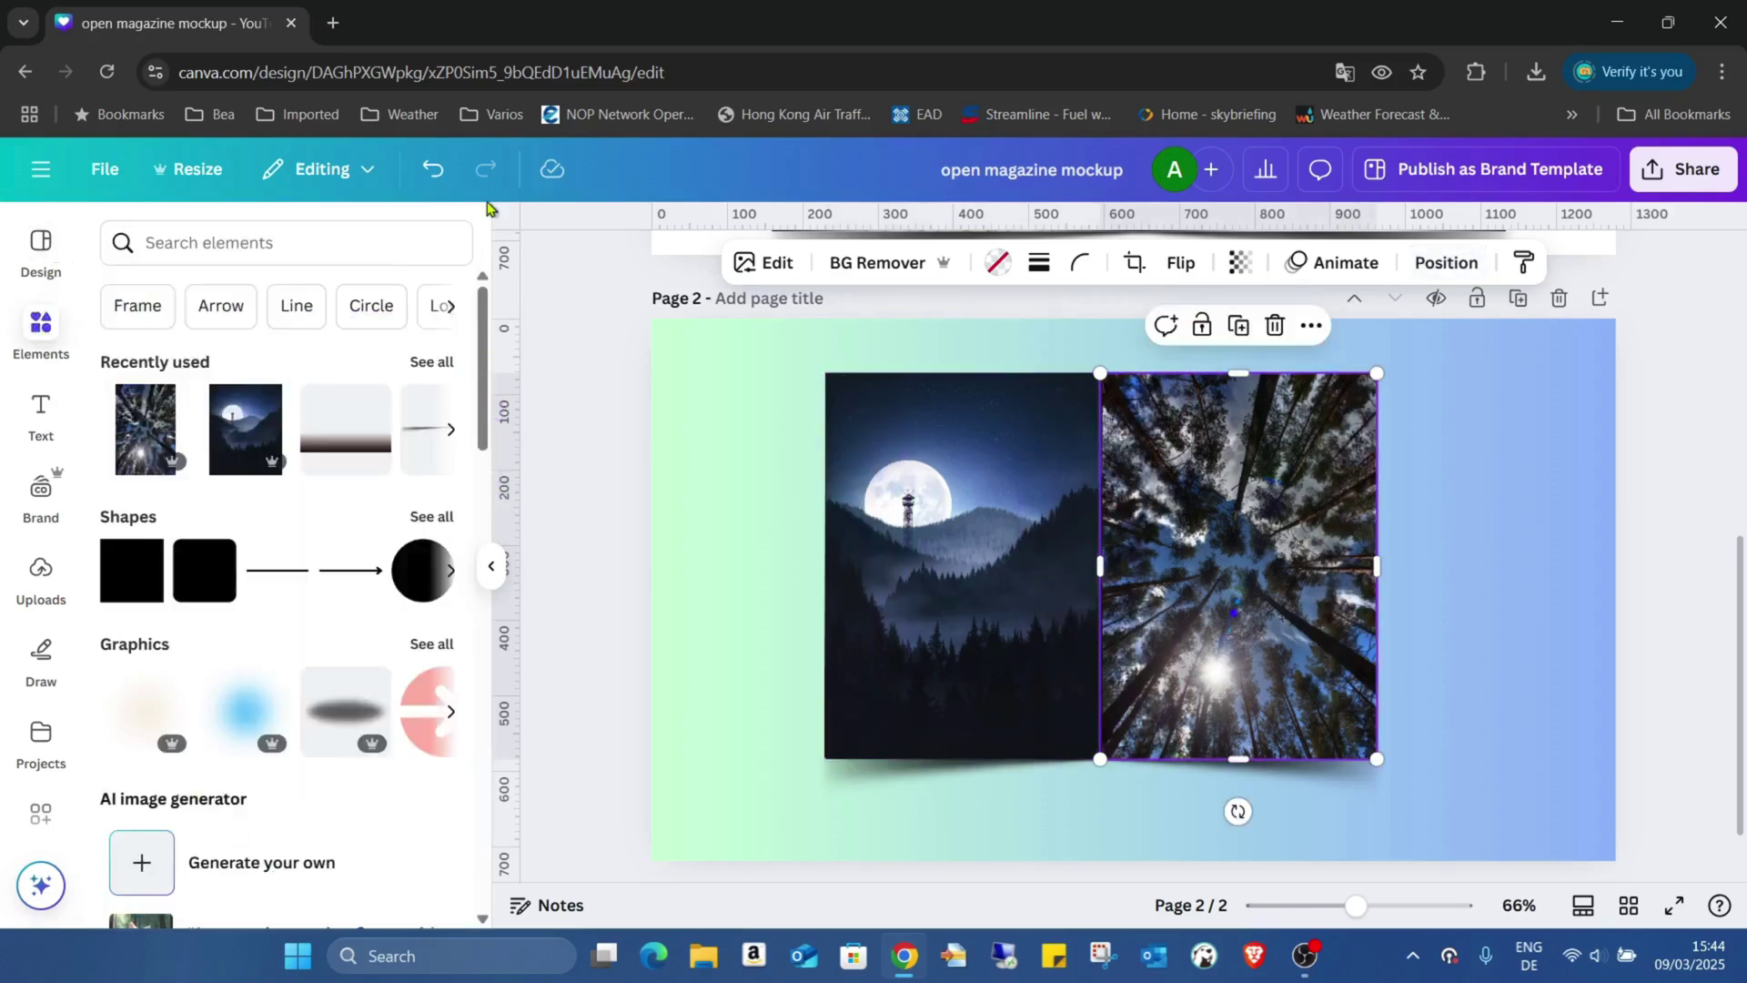
pyautogui.click(343, 238)
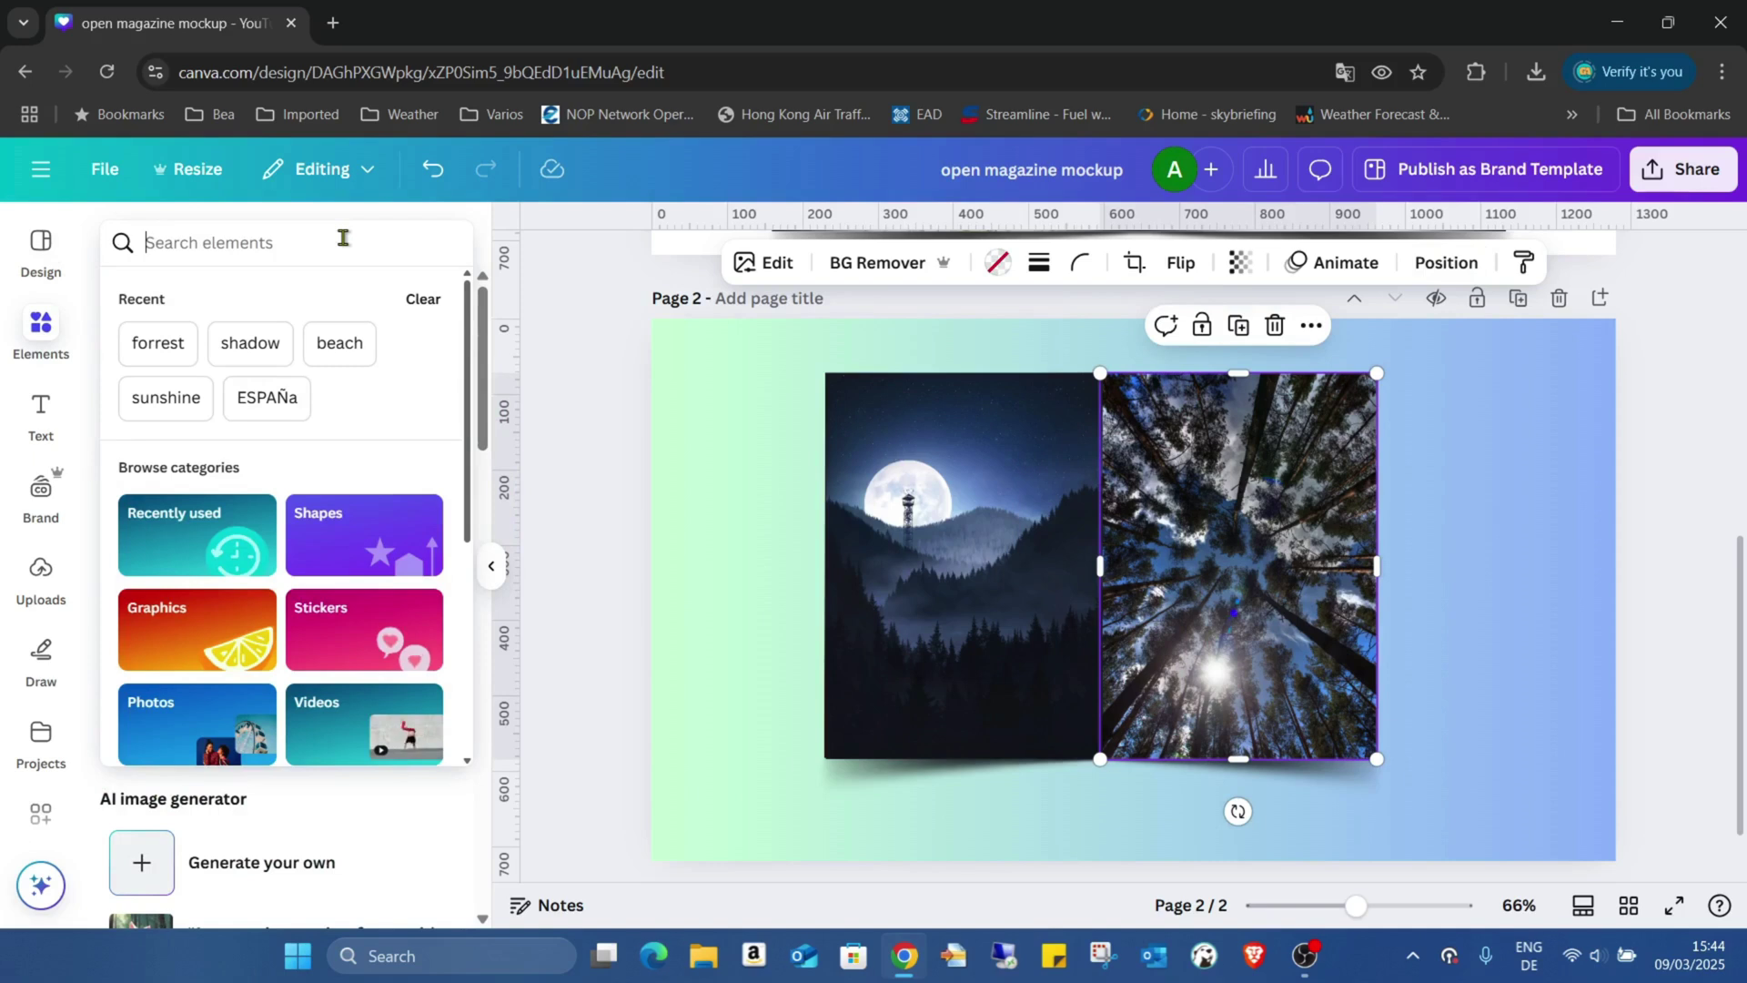
pyautogui.write('beach')
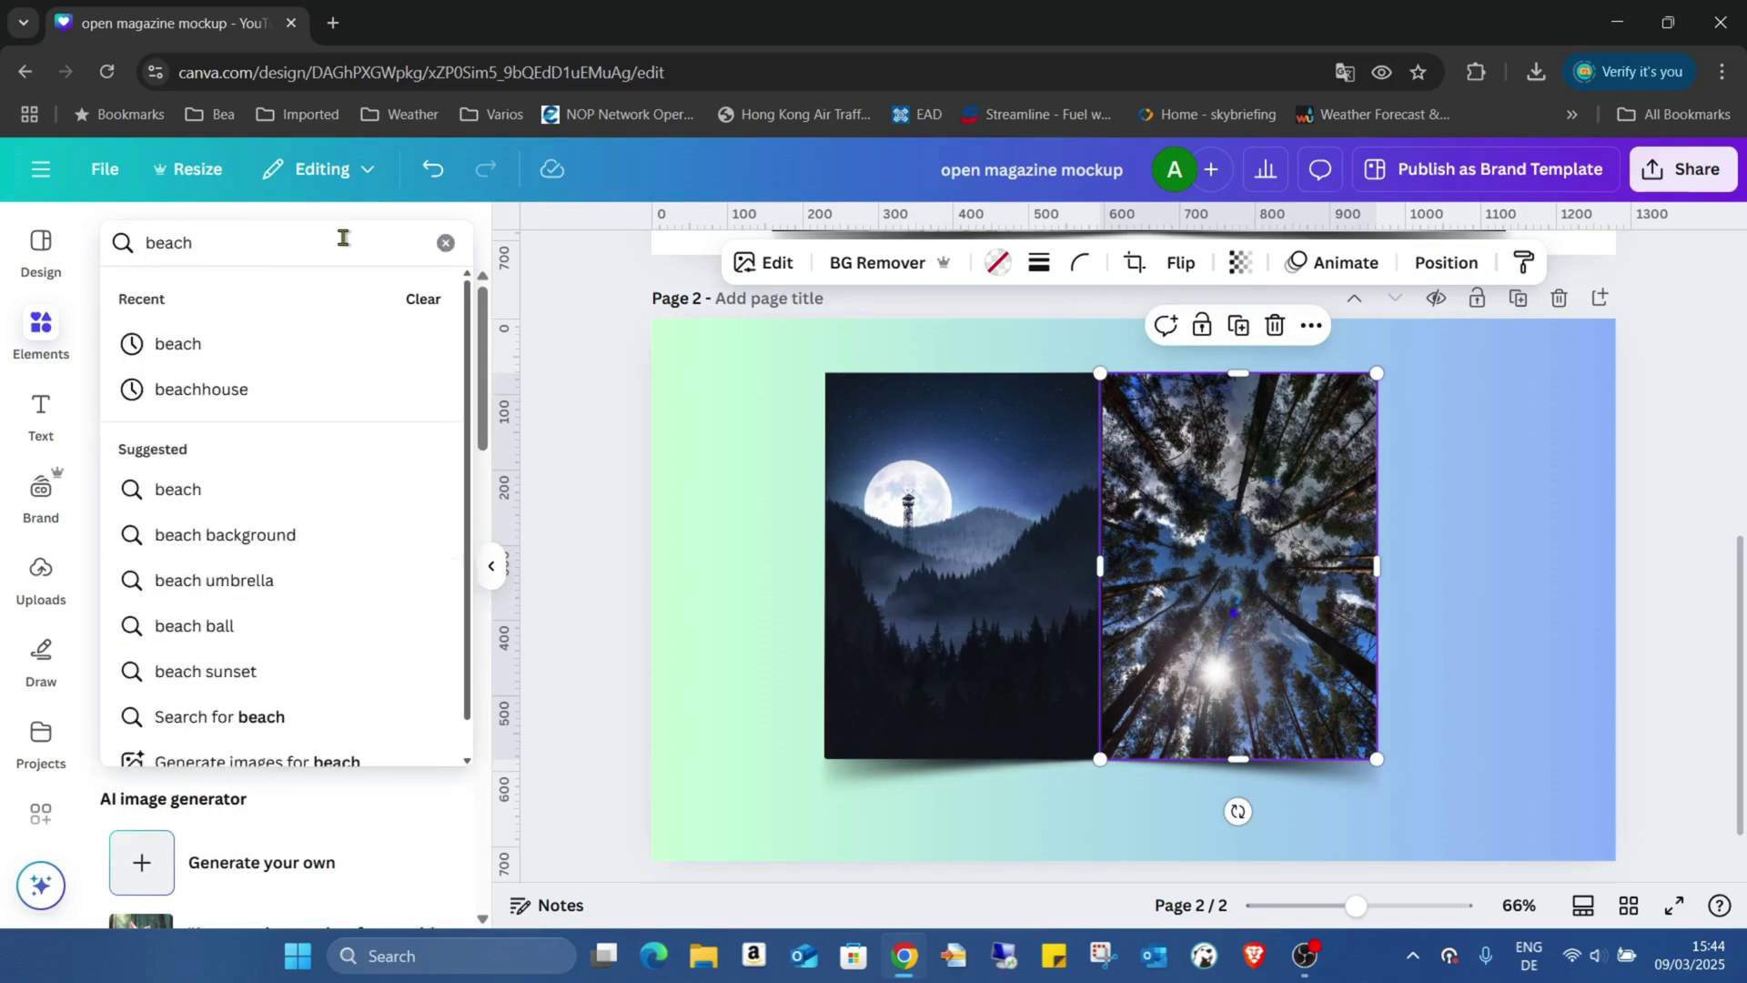
pyautogui.press('Return')
pyautogui.click(275, 297)
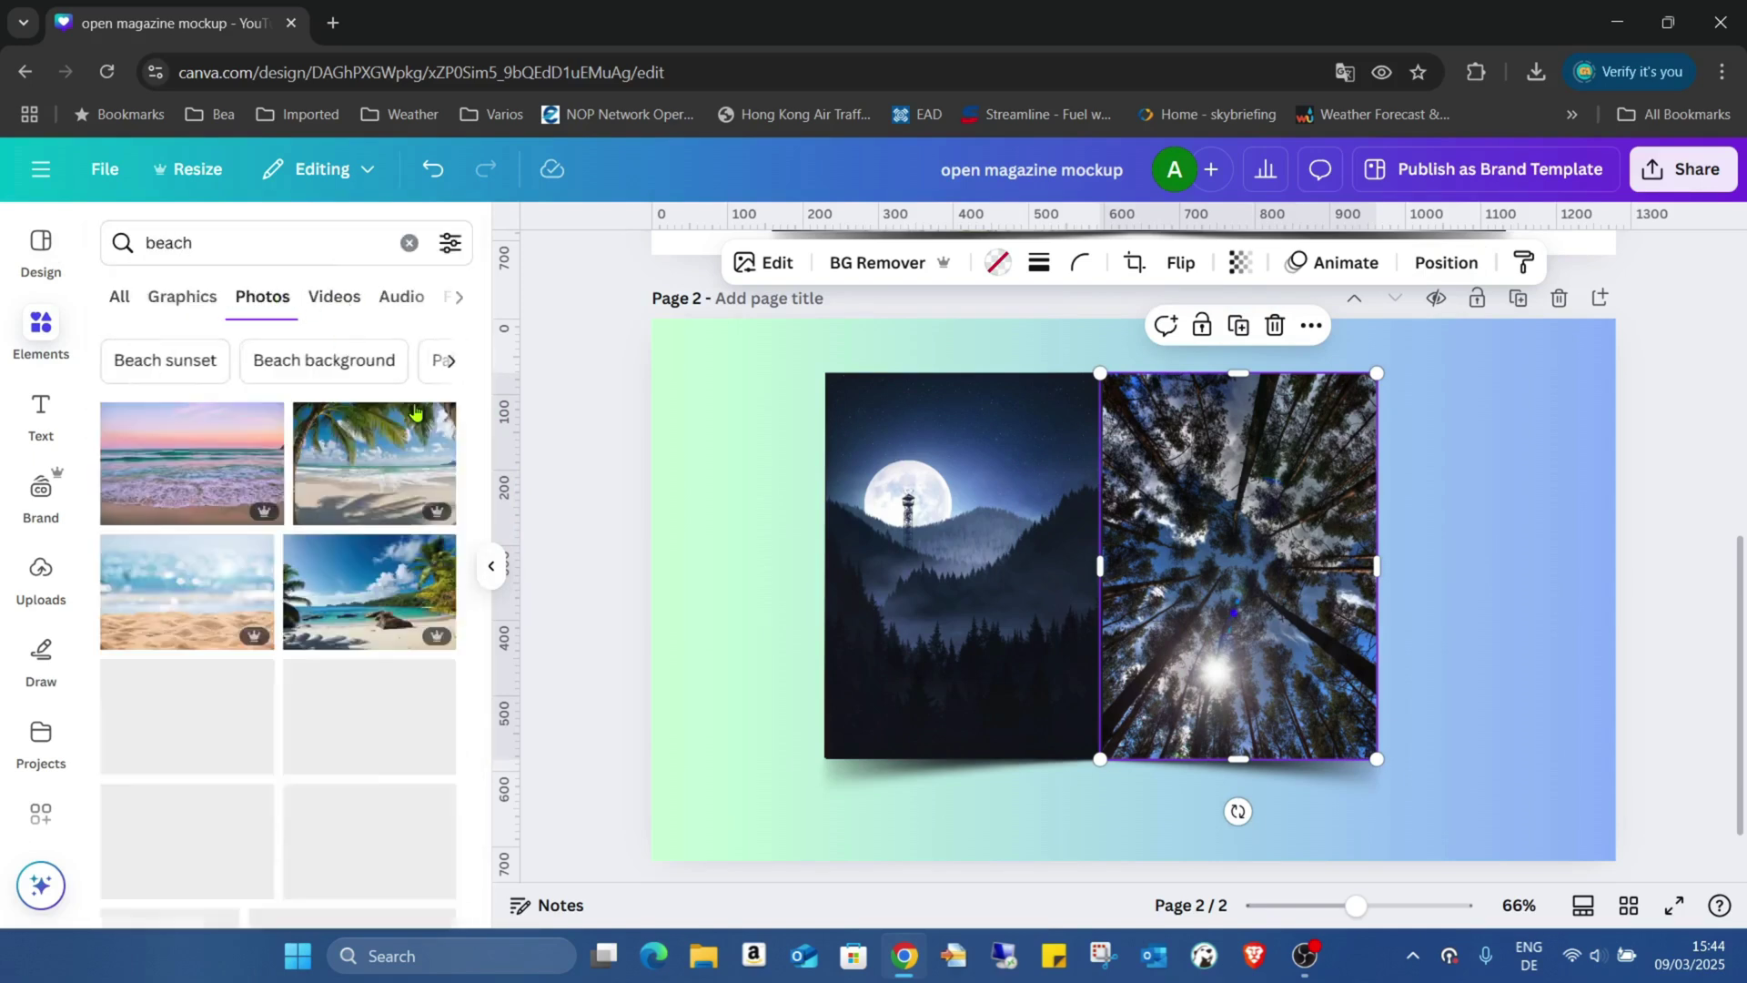
pyautogui.click(450, 243)
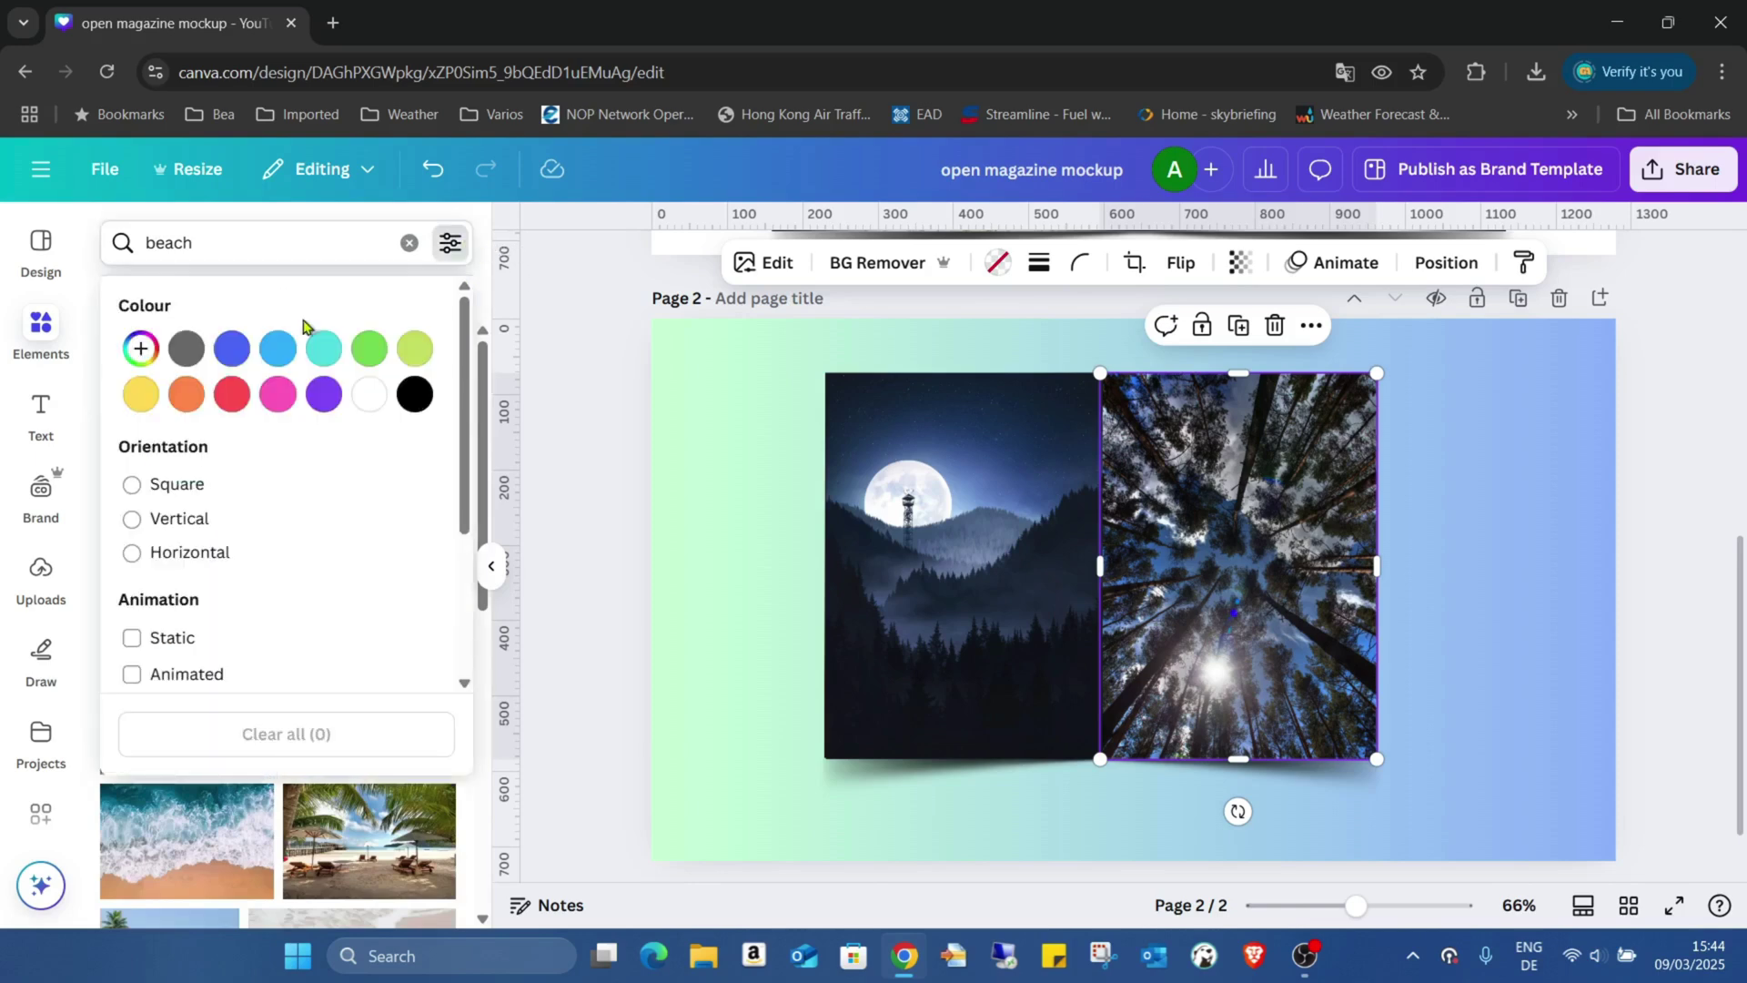
pyautogui.click(133, 519)
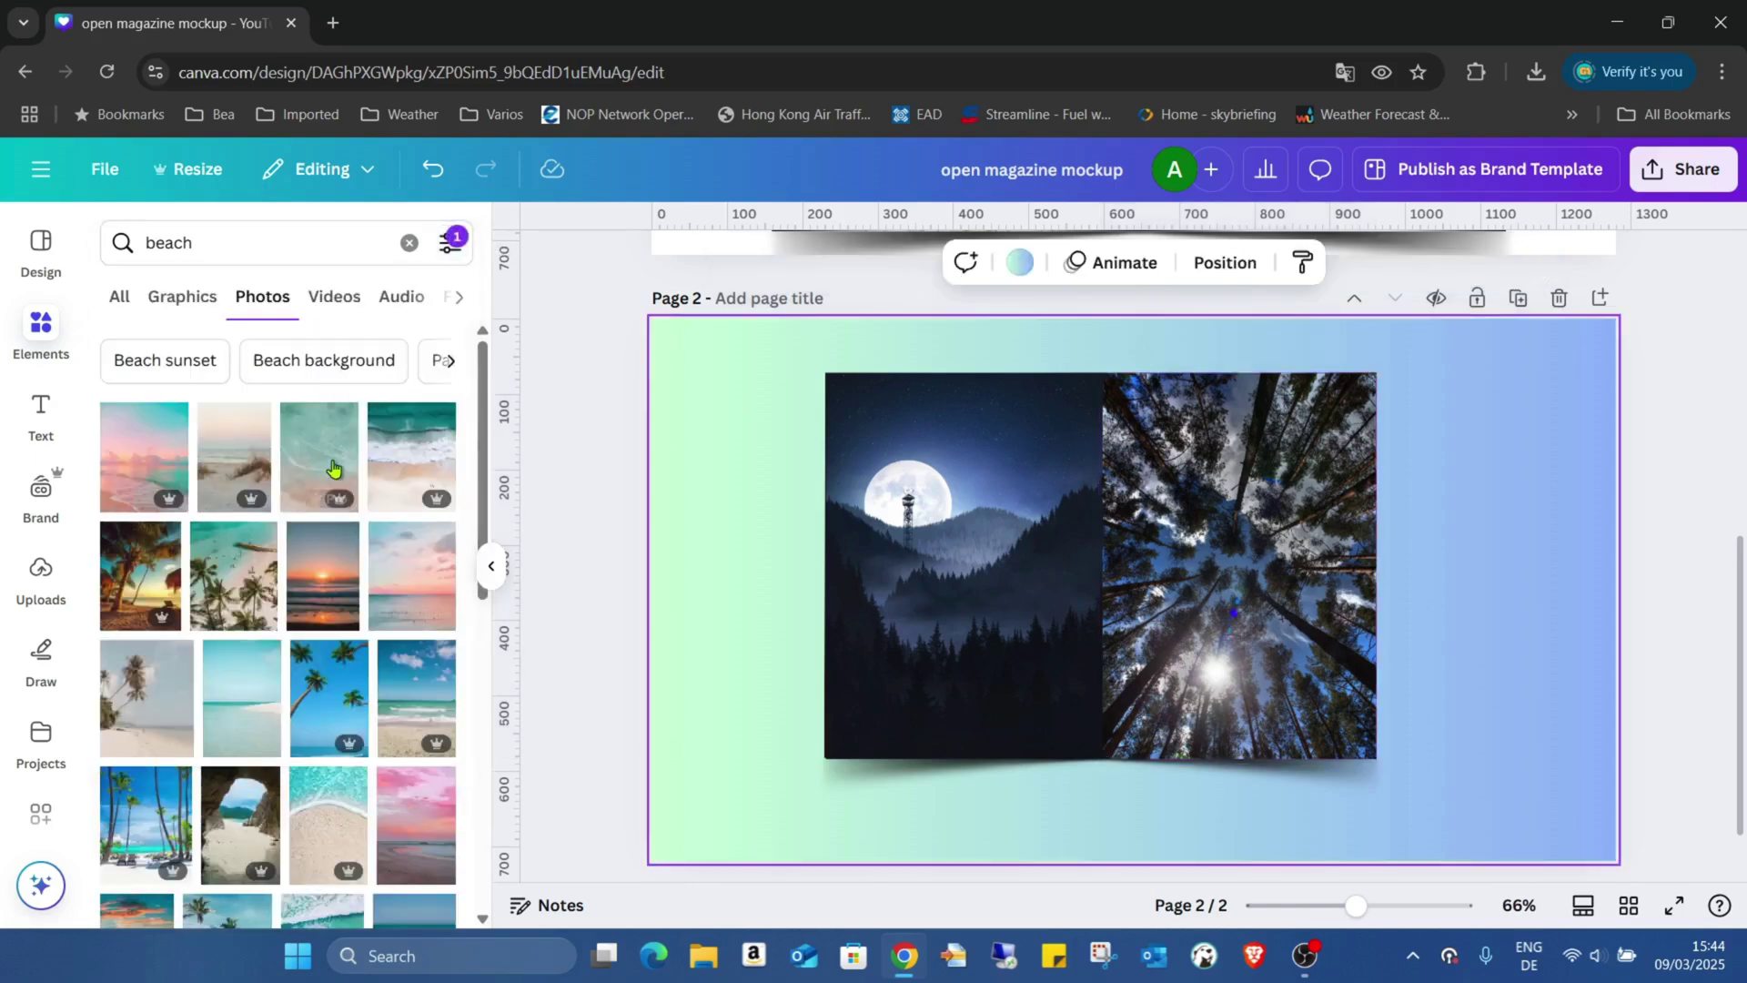
pyautogui.scroll(-3, 307, 478)
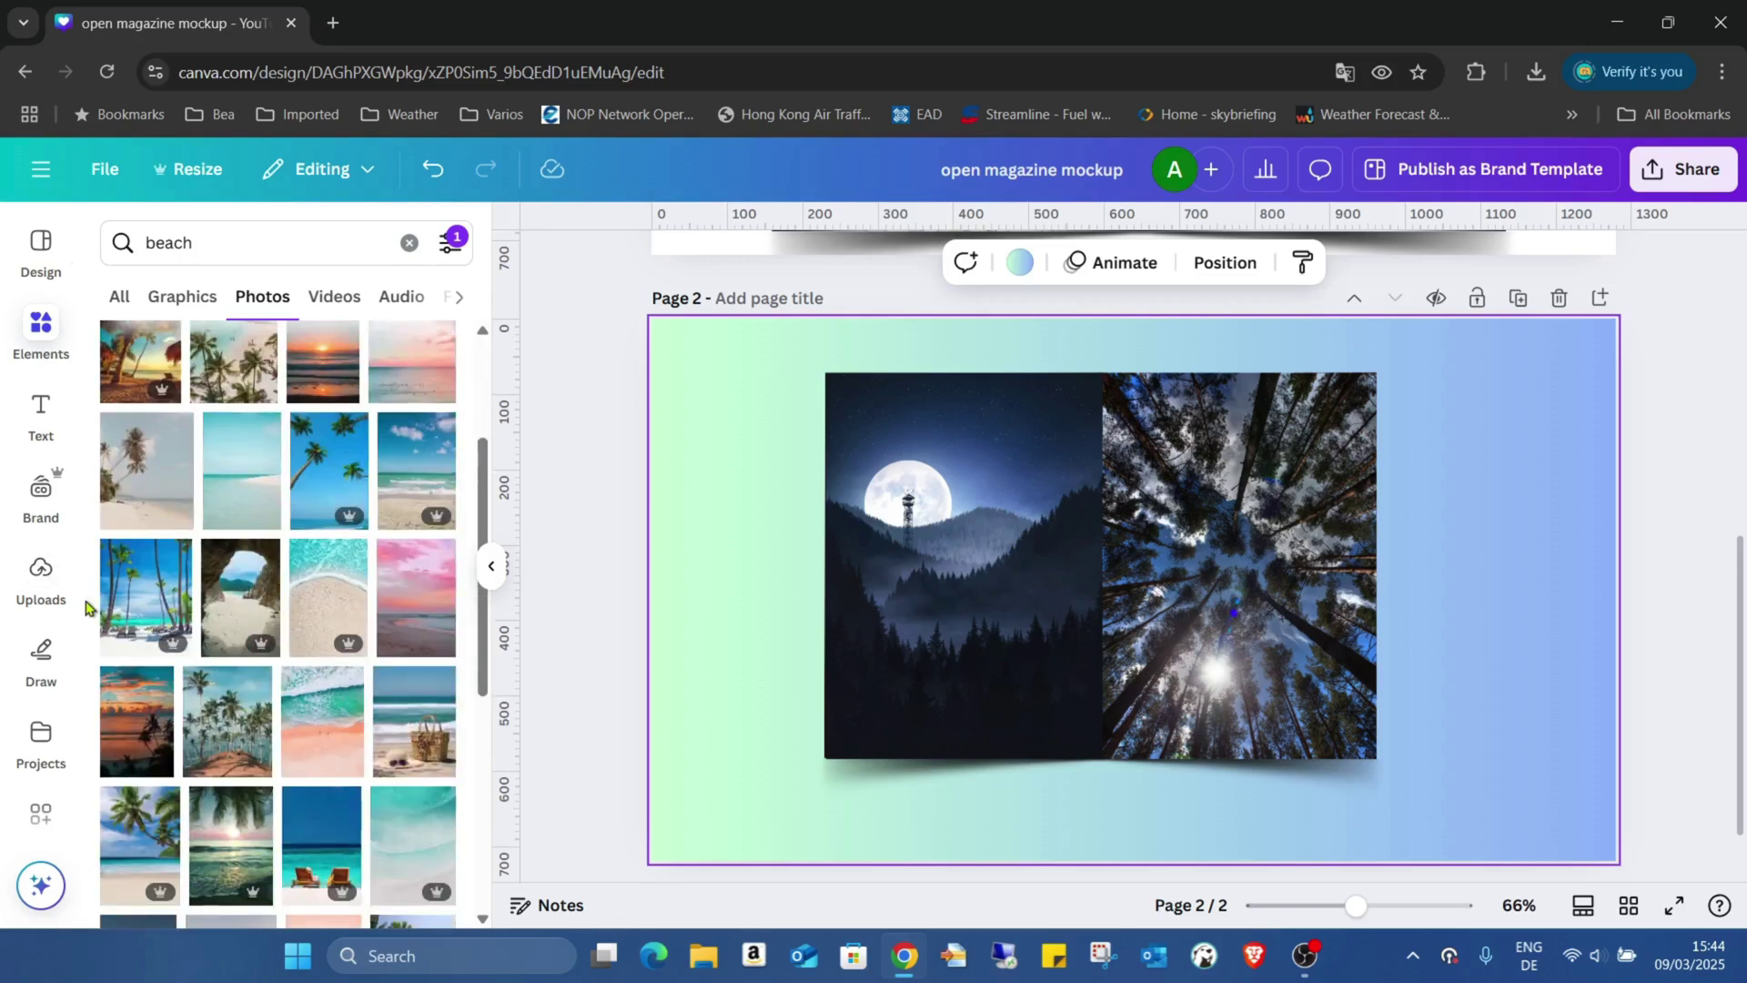
# Step: Cover the magazine's left page with a palm-lined beach photo
pyautogui.click(121, 621)
pyautogui.moveTo(1092, 531); pyautogui.dragTo(928, 536)
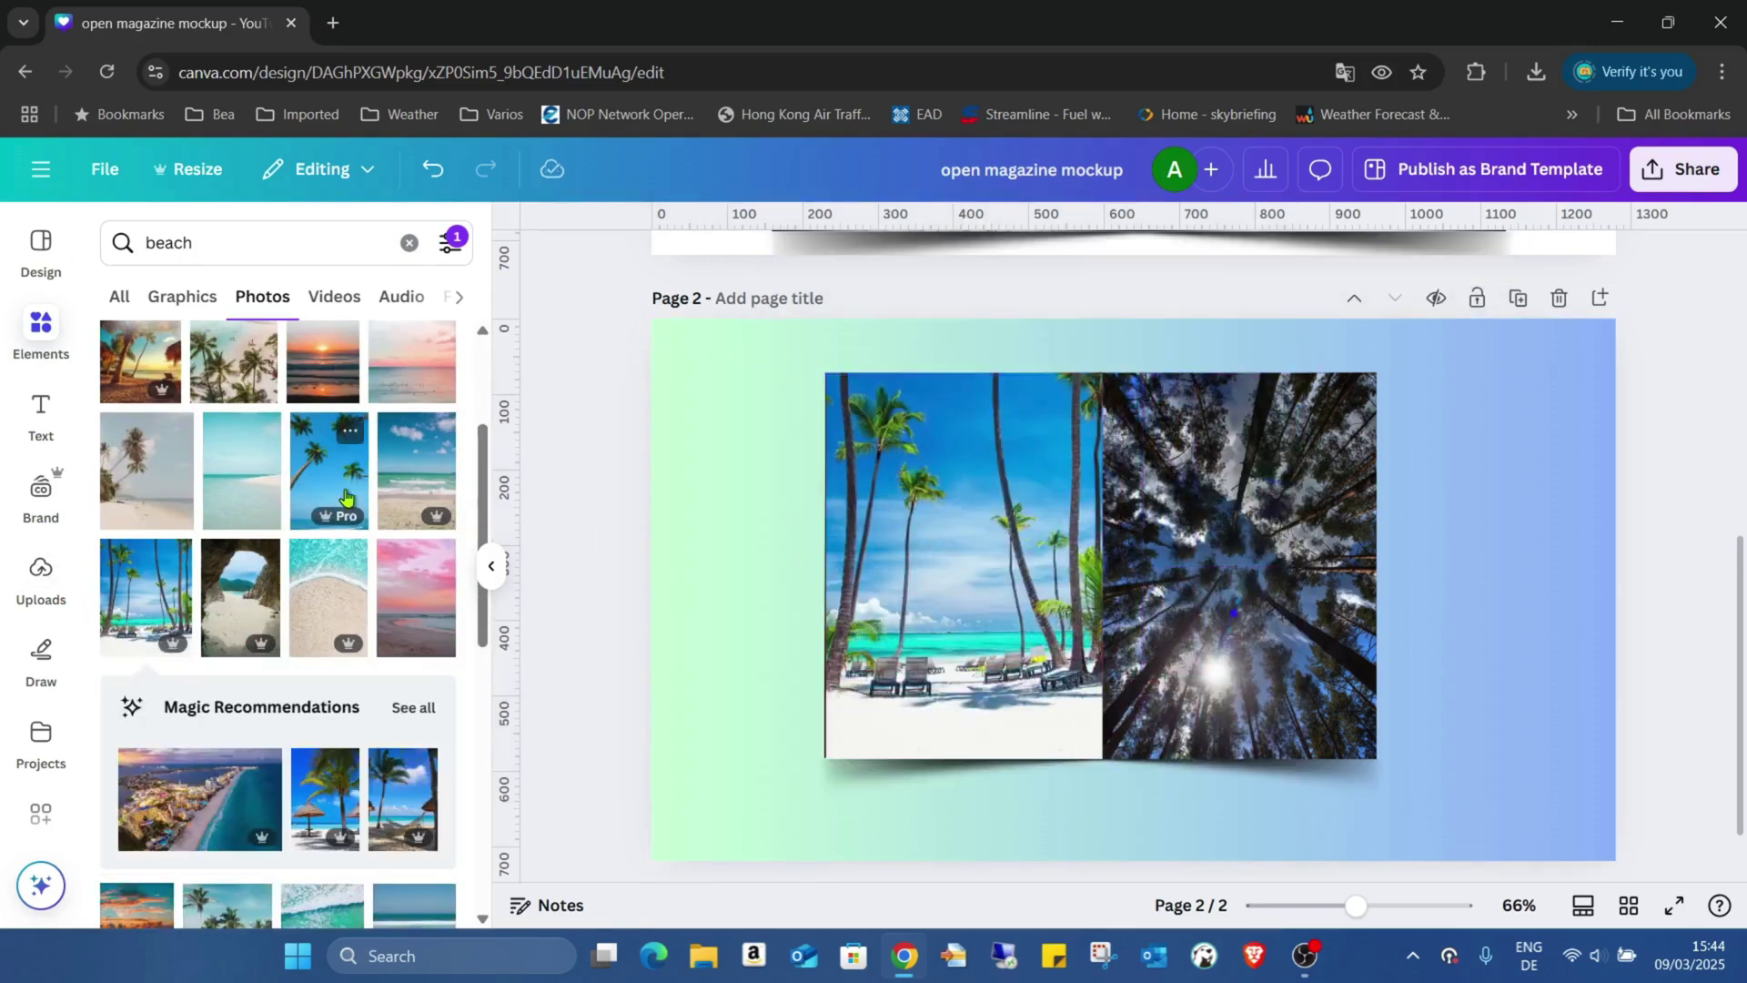
pyautogui.scroll(-5, 346, 496)
pyautogui.scroll(5, 348, 492)
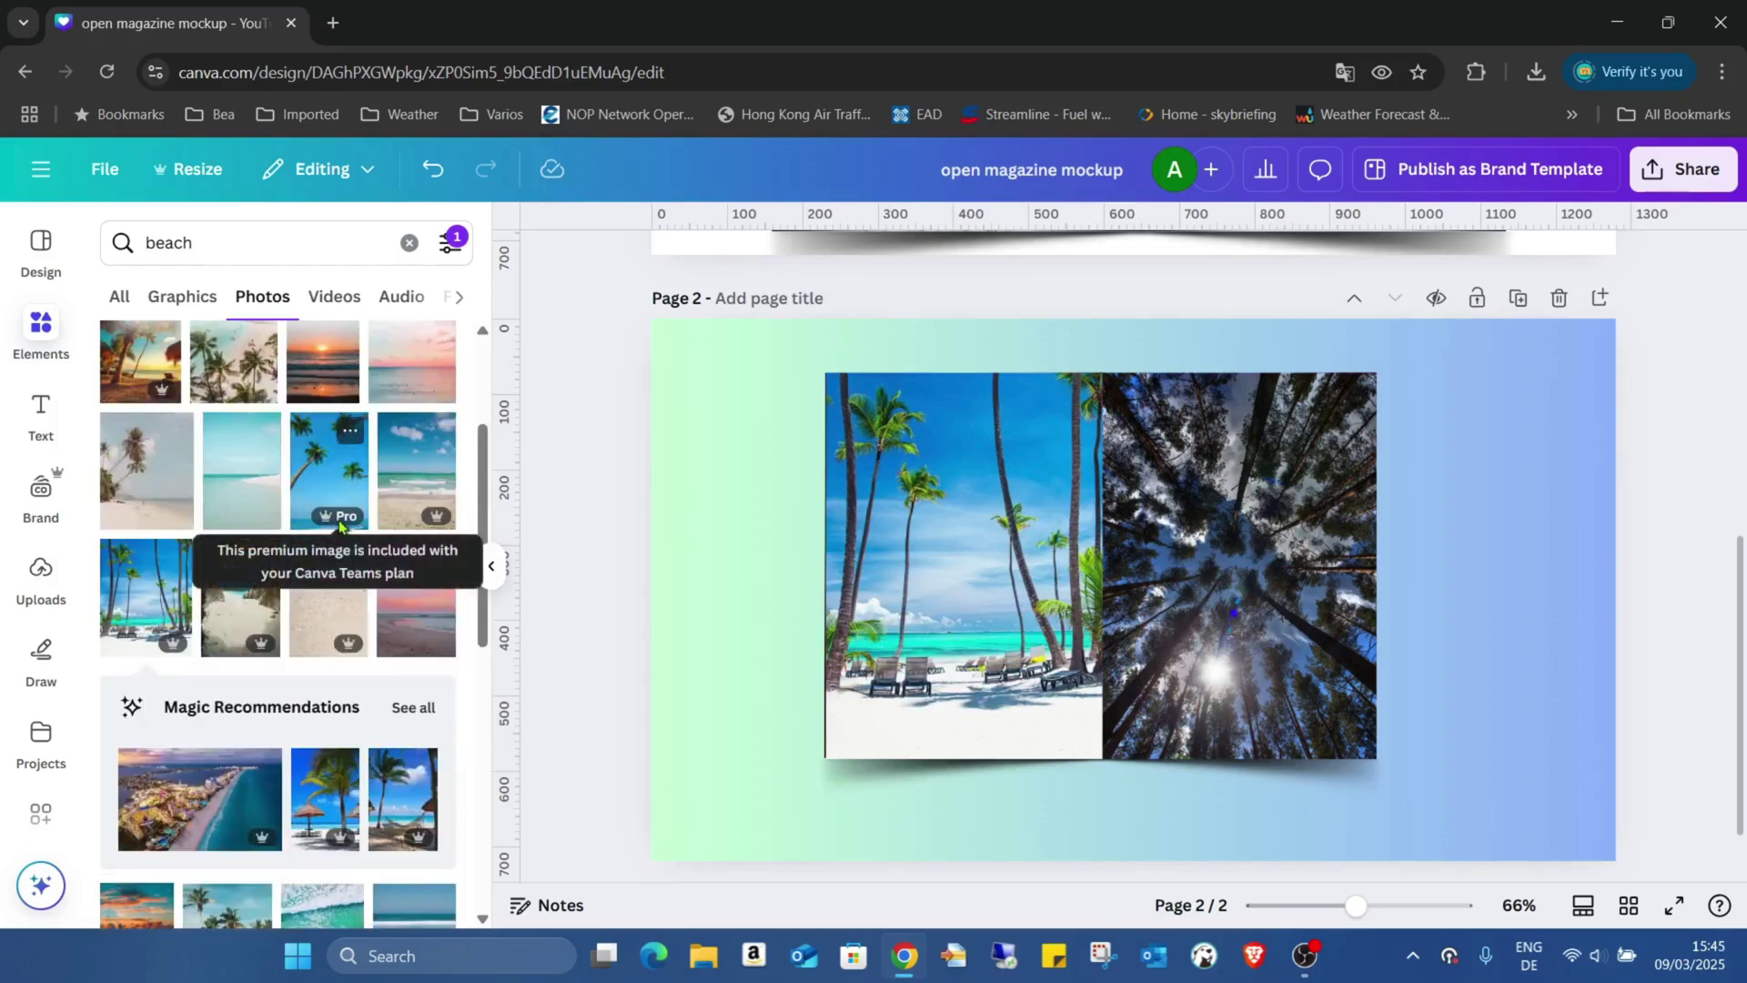
pyautogui.scroll(-3, 373, 482)
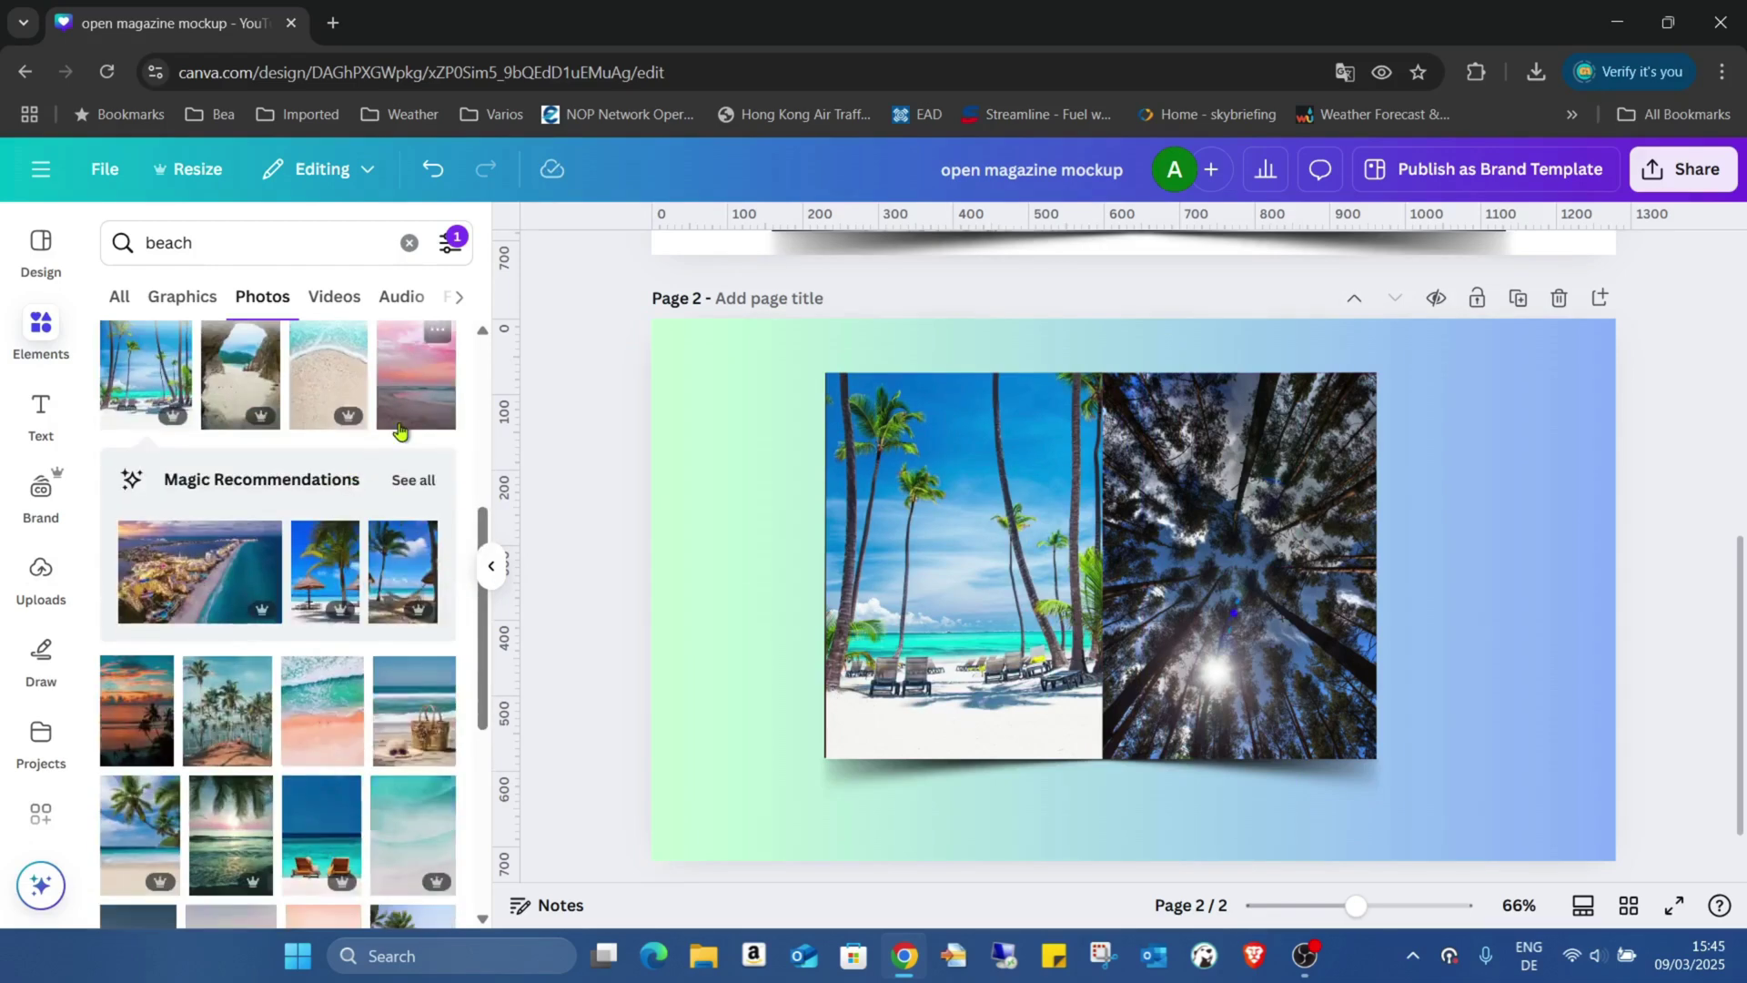
pyautogui.scroll(-2, 400, 430)
# Step: Place the sun-loungers beach photo into the right page frame
pyautogui.click(328, 718)
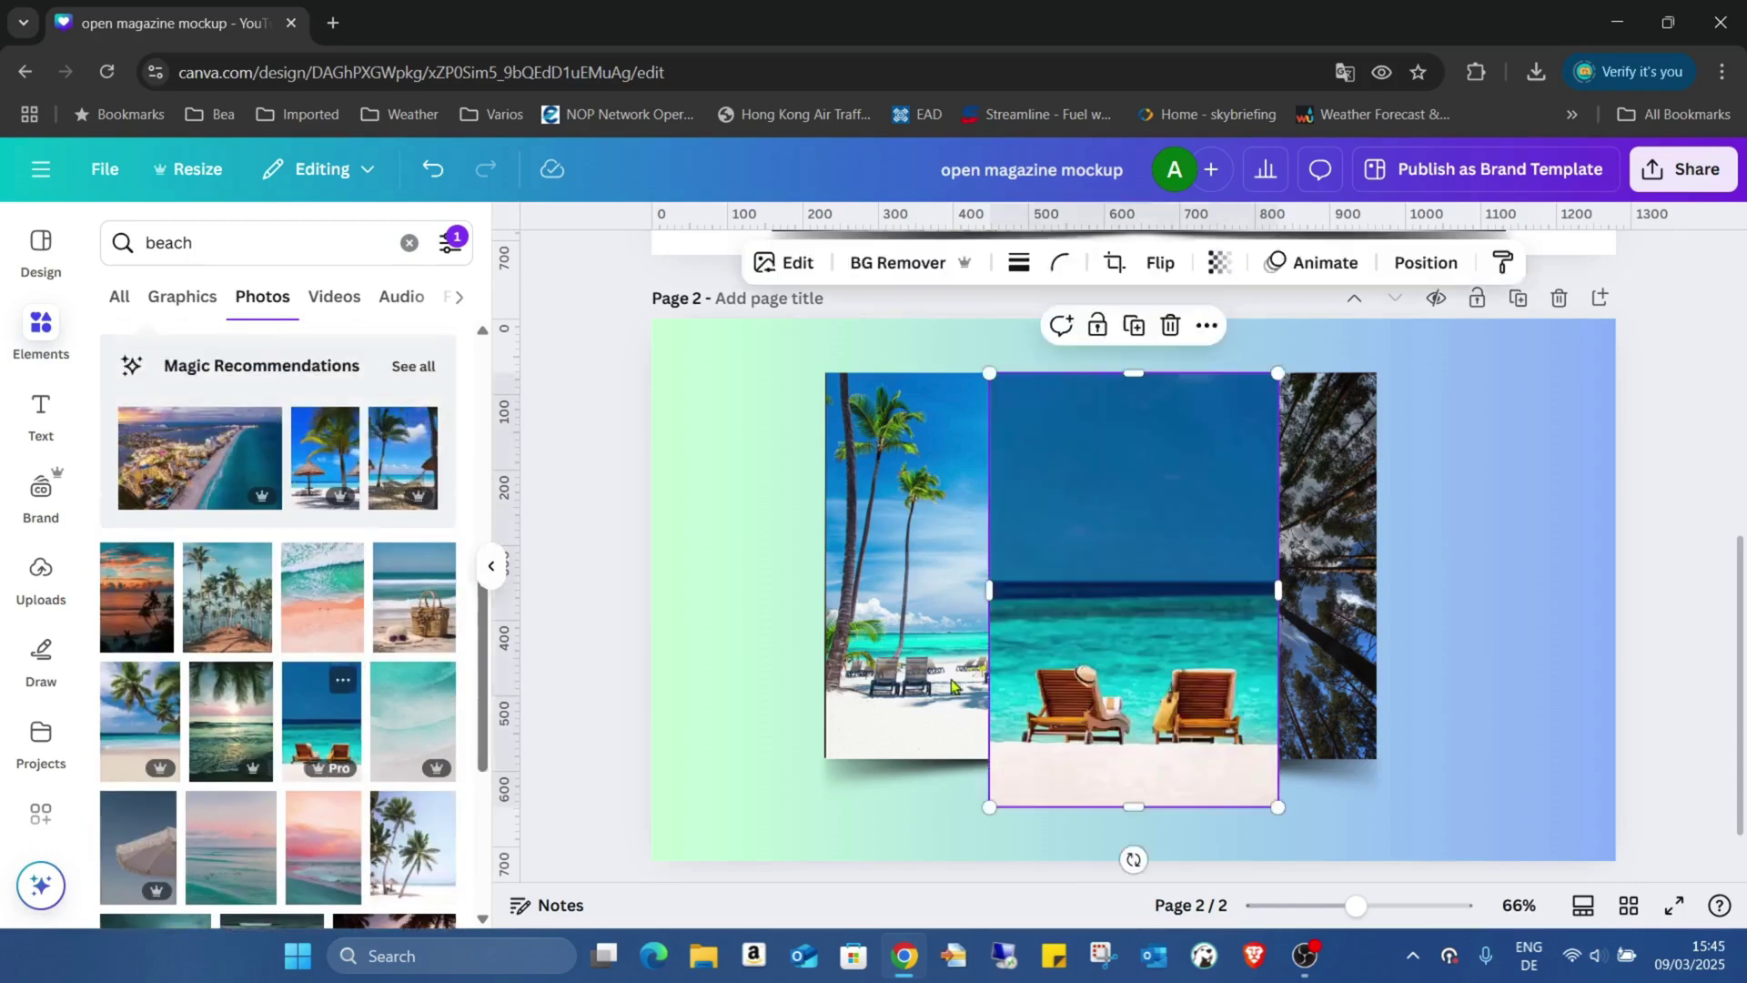
pyautogui.moveTo(1076, 585); pyautogui.dragTo(1274, 569)
pyautogui.click(1512, 530)
pyautogui.click(1313, 404)
# Step: Move both beach photos below the shadow layers and reorder the bottom shadow
pyautogui.click(1444, 262)
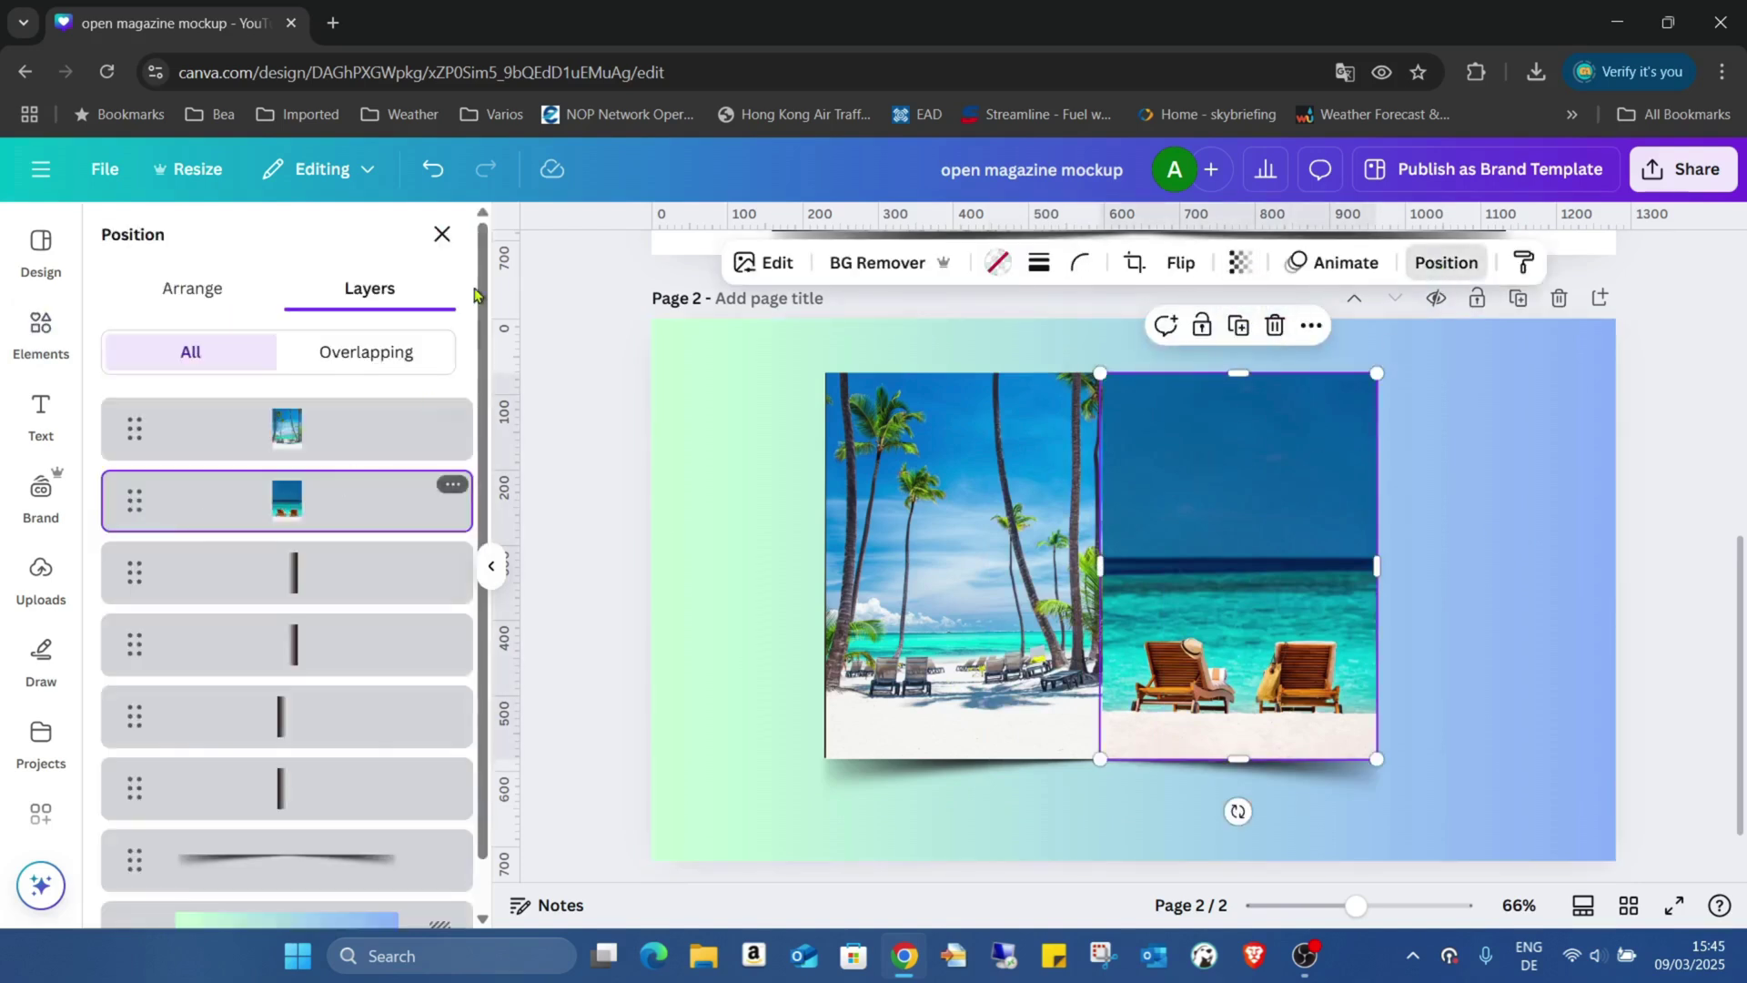
pyautogui.moveTo(338, 511); pyautogui.dragTo(327, 787)
pyautogui.moveTo(320, 450); pyautogui.dragTo(328, 655)
pyautogui.scroll(-1, 378, 577)
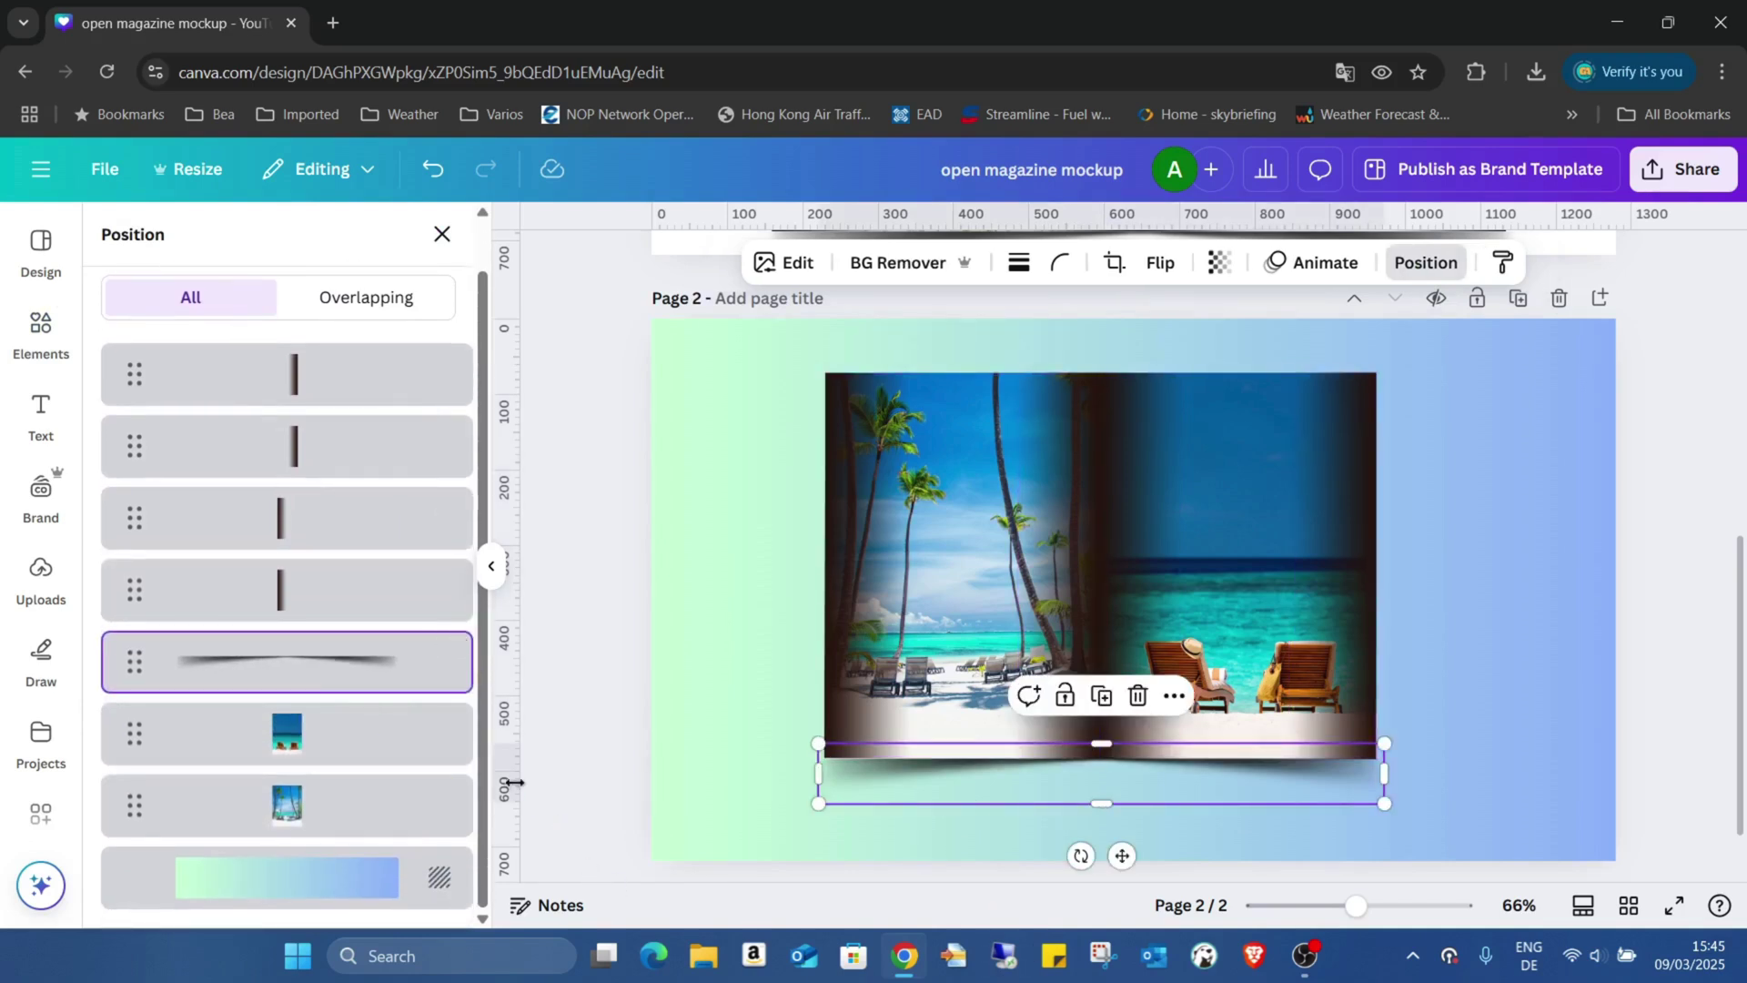
pyautogui.click(744, 662)
pyautogui.moveTo(338, 671); pyautogui.dragTo(329, 616)
pyautogui.click(1575, 575)
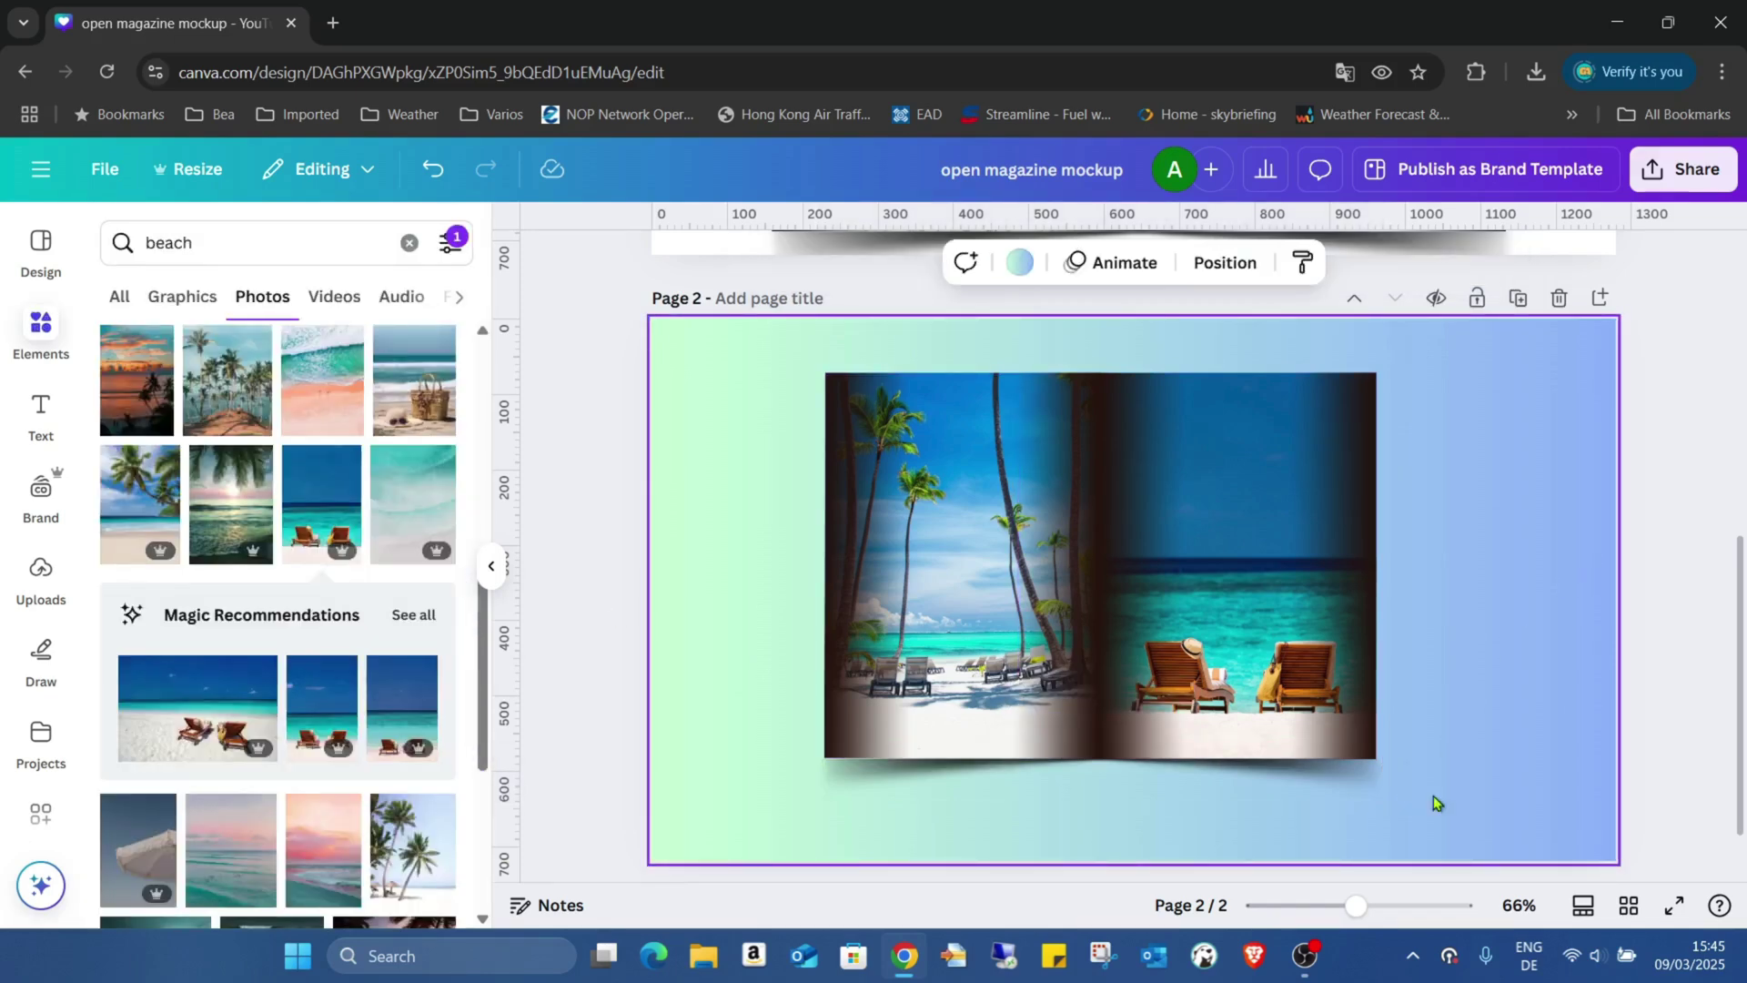
# Step: Widen the left page's fold shadow so it reaches the spine
pyautogui.moveTo(1355, 905); pyautogui.dragTo(1390, 905)
pyautogui.scroll(-3, 920, 627)
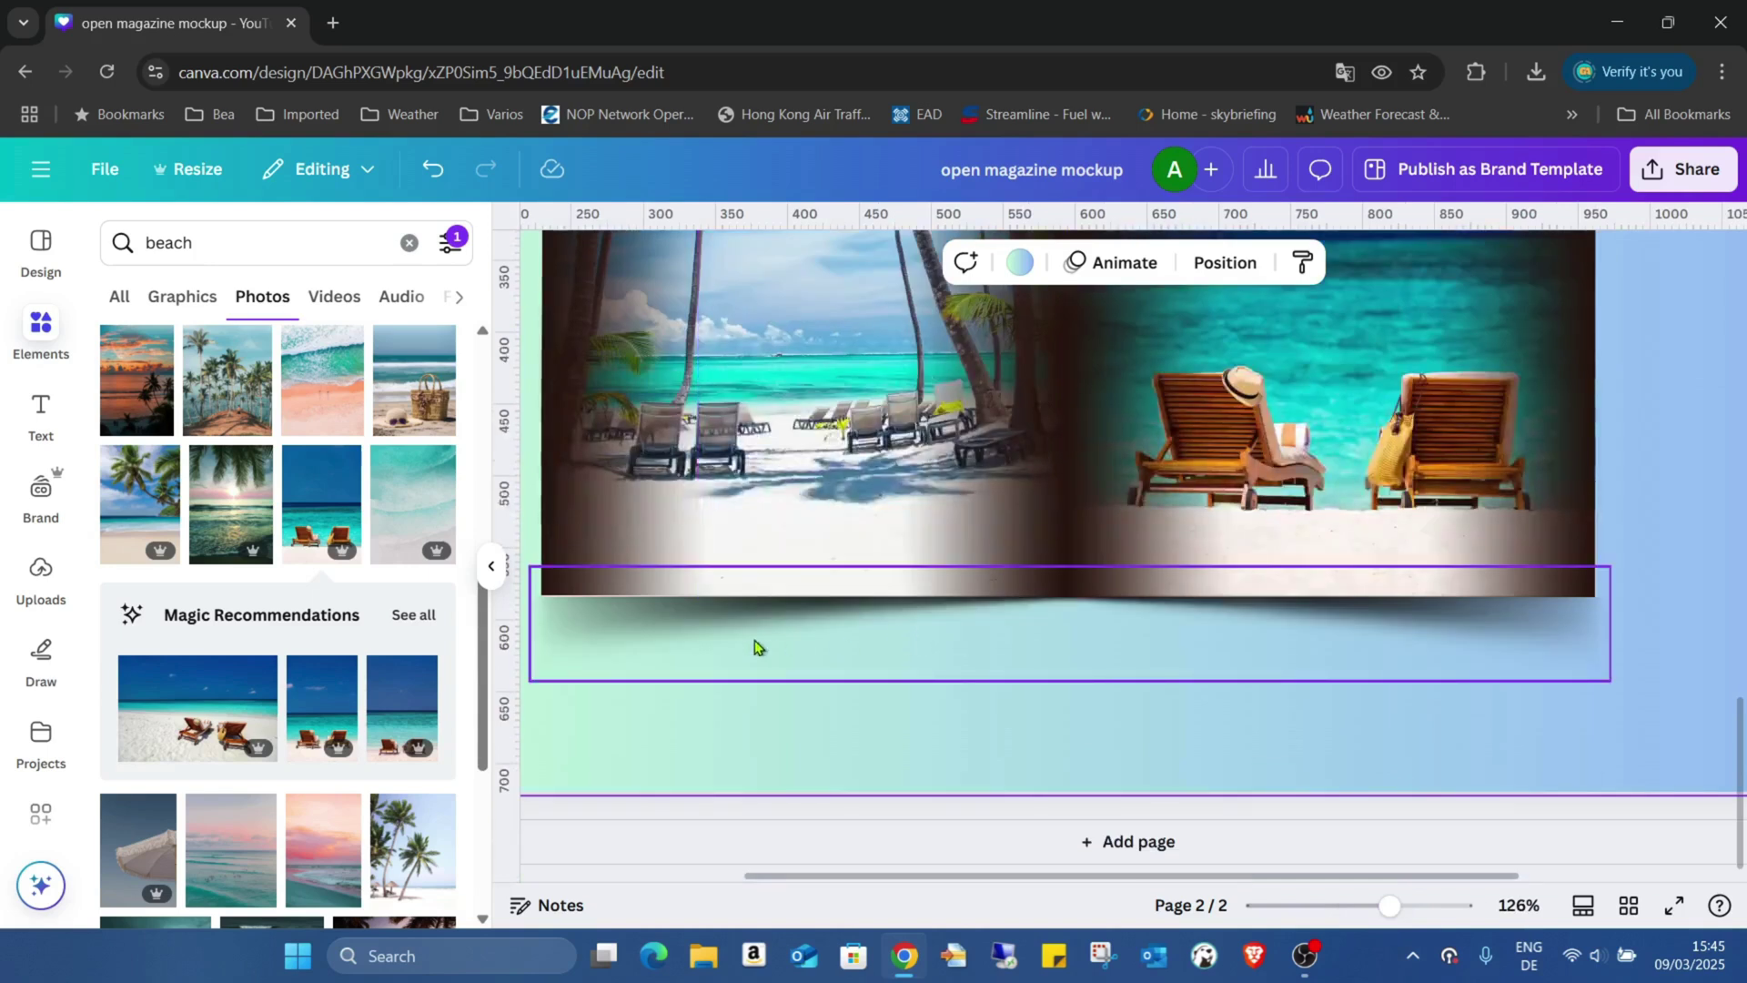
pyautogui.click(609, 466)
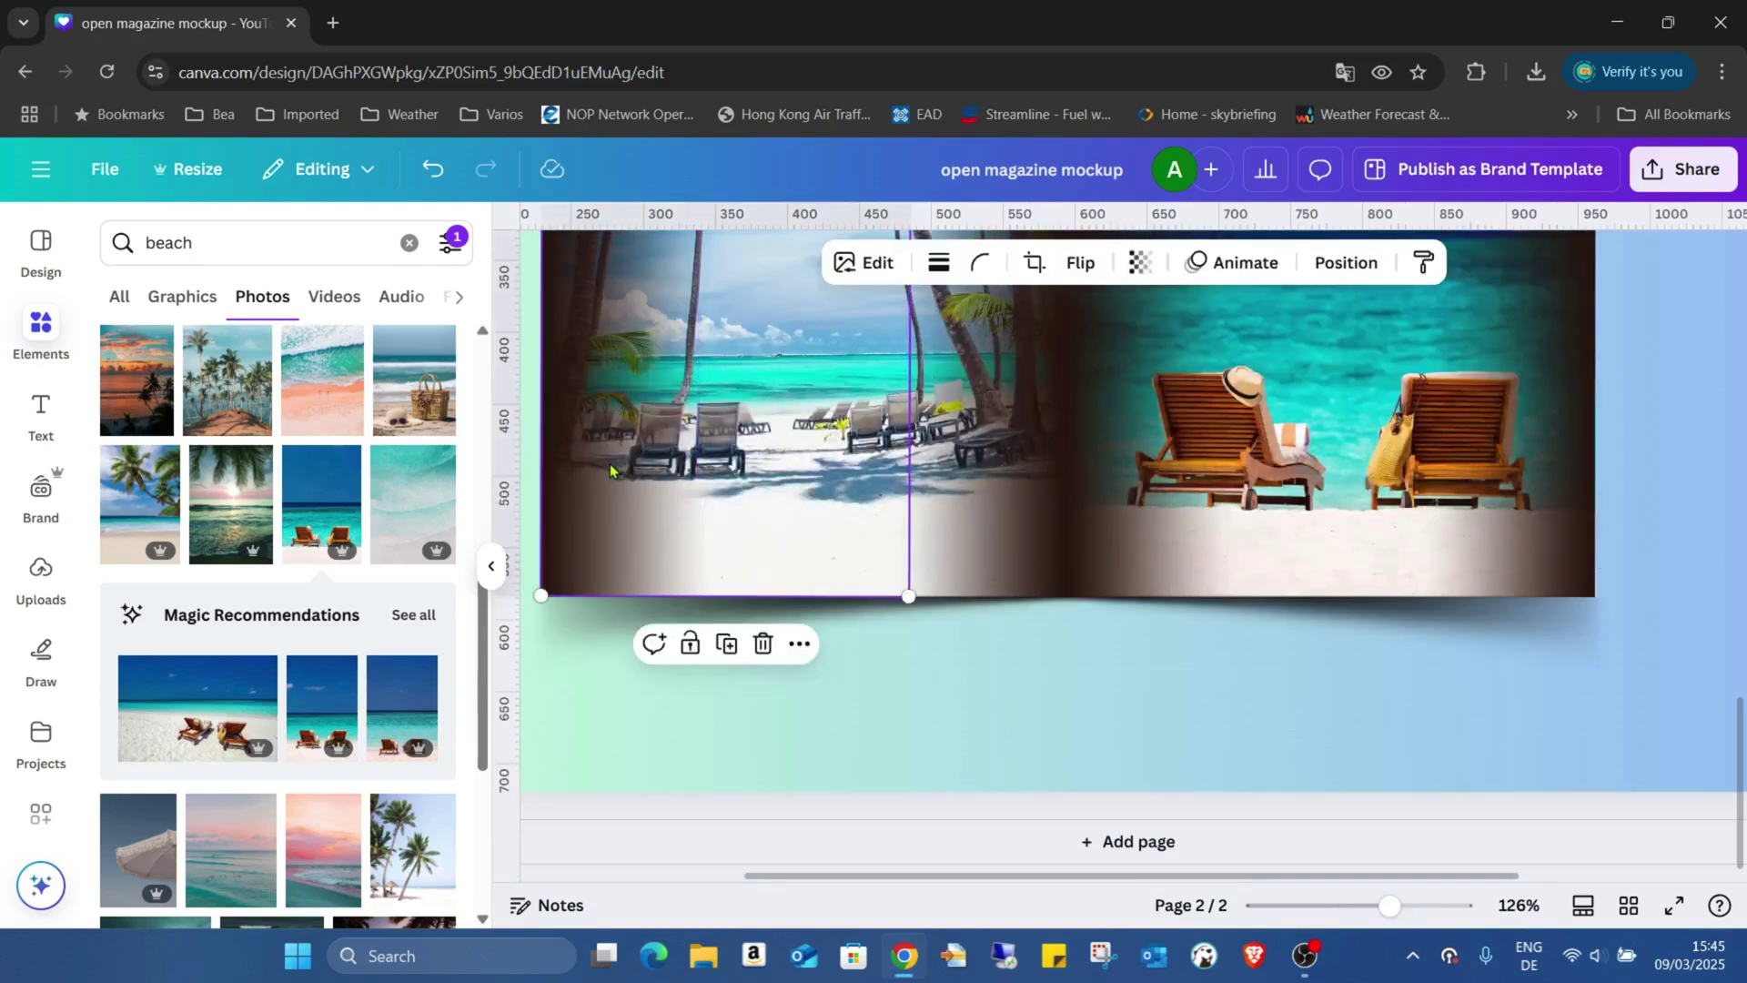
pyautogui.click(1117, 752)
pyautogui.click(868, 520)
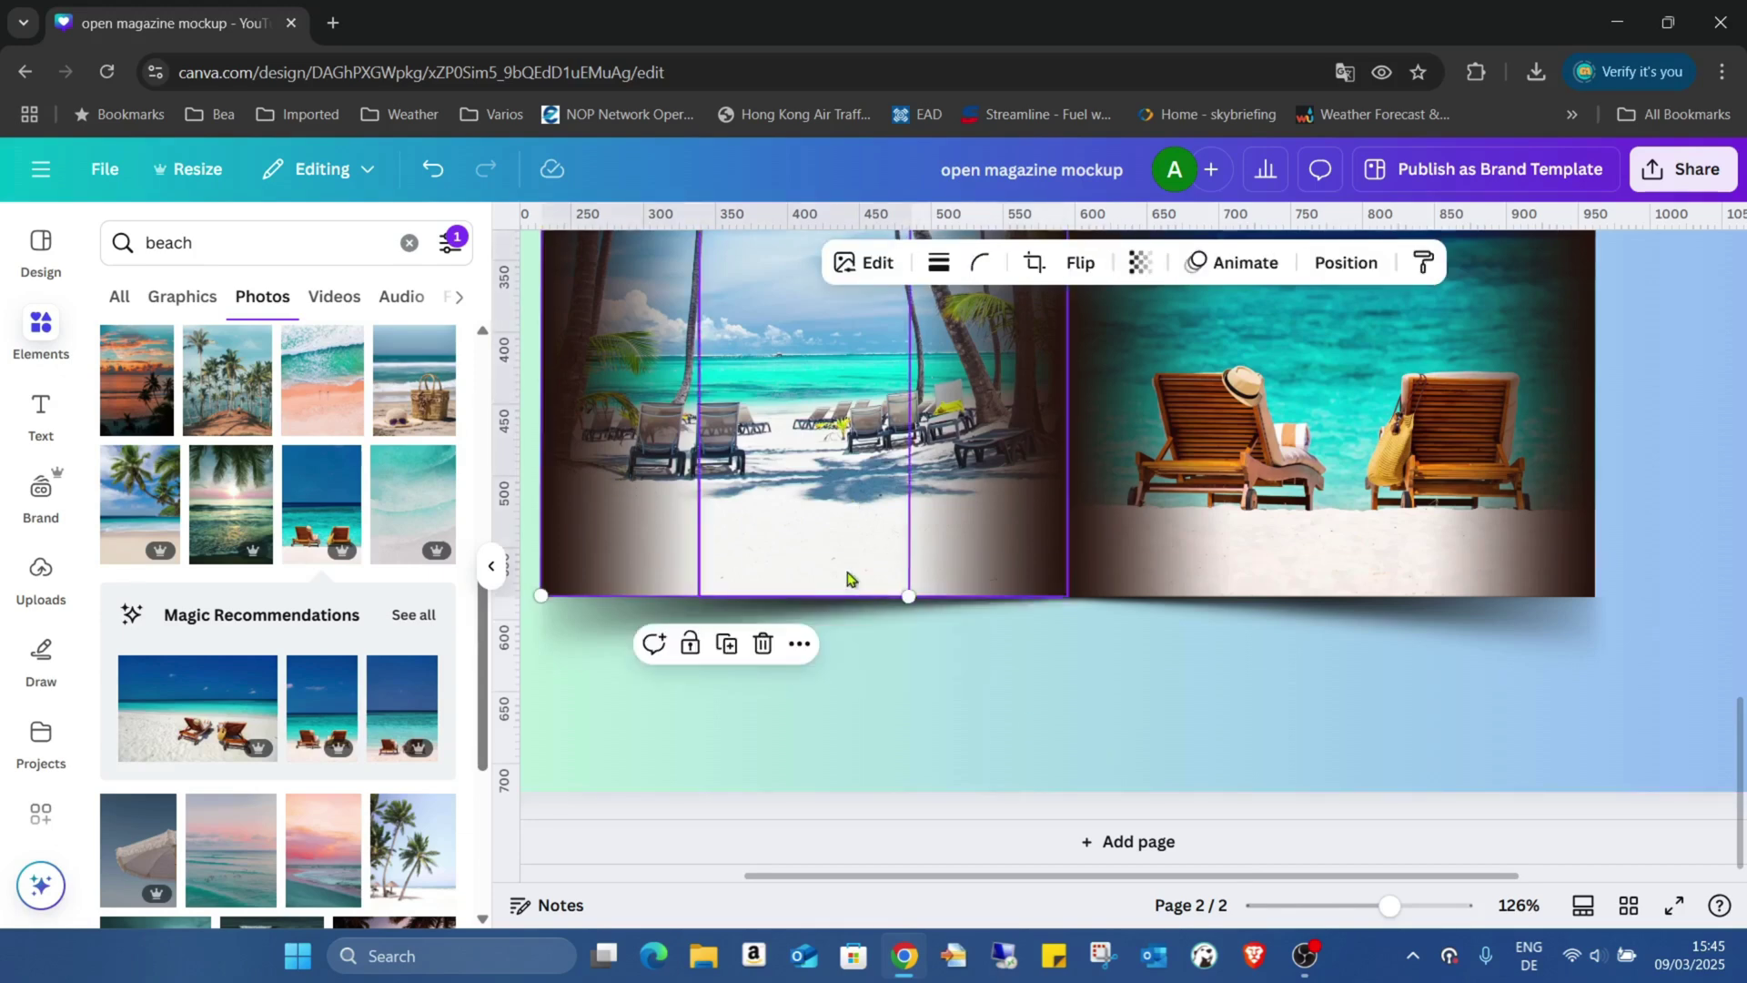
pyautogui.click(957, 487)
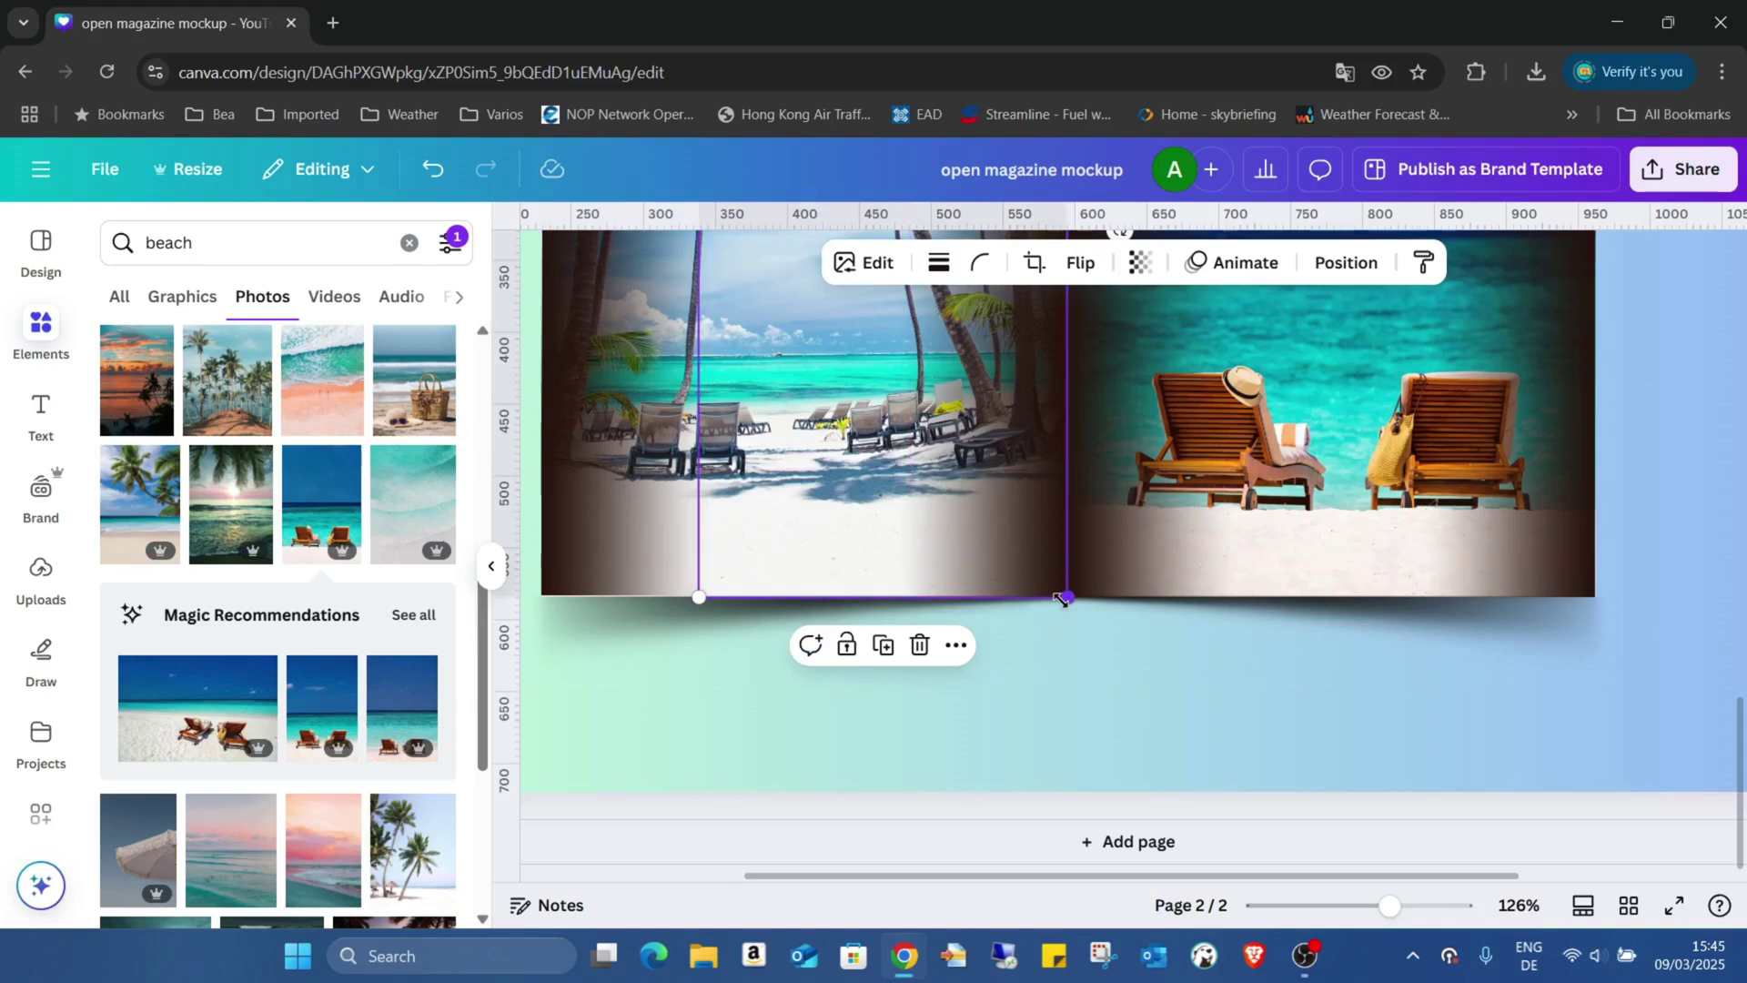
pyautogui.moveTo(1064, 598); pyautogui.dragTo(1066, 596)
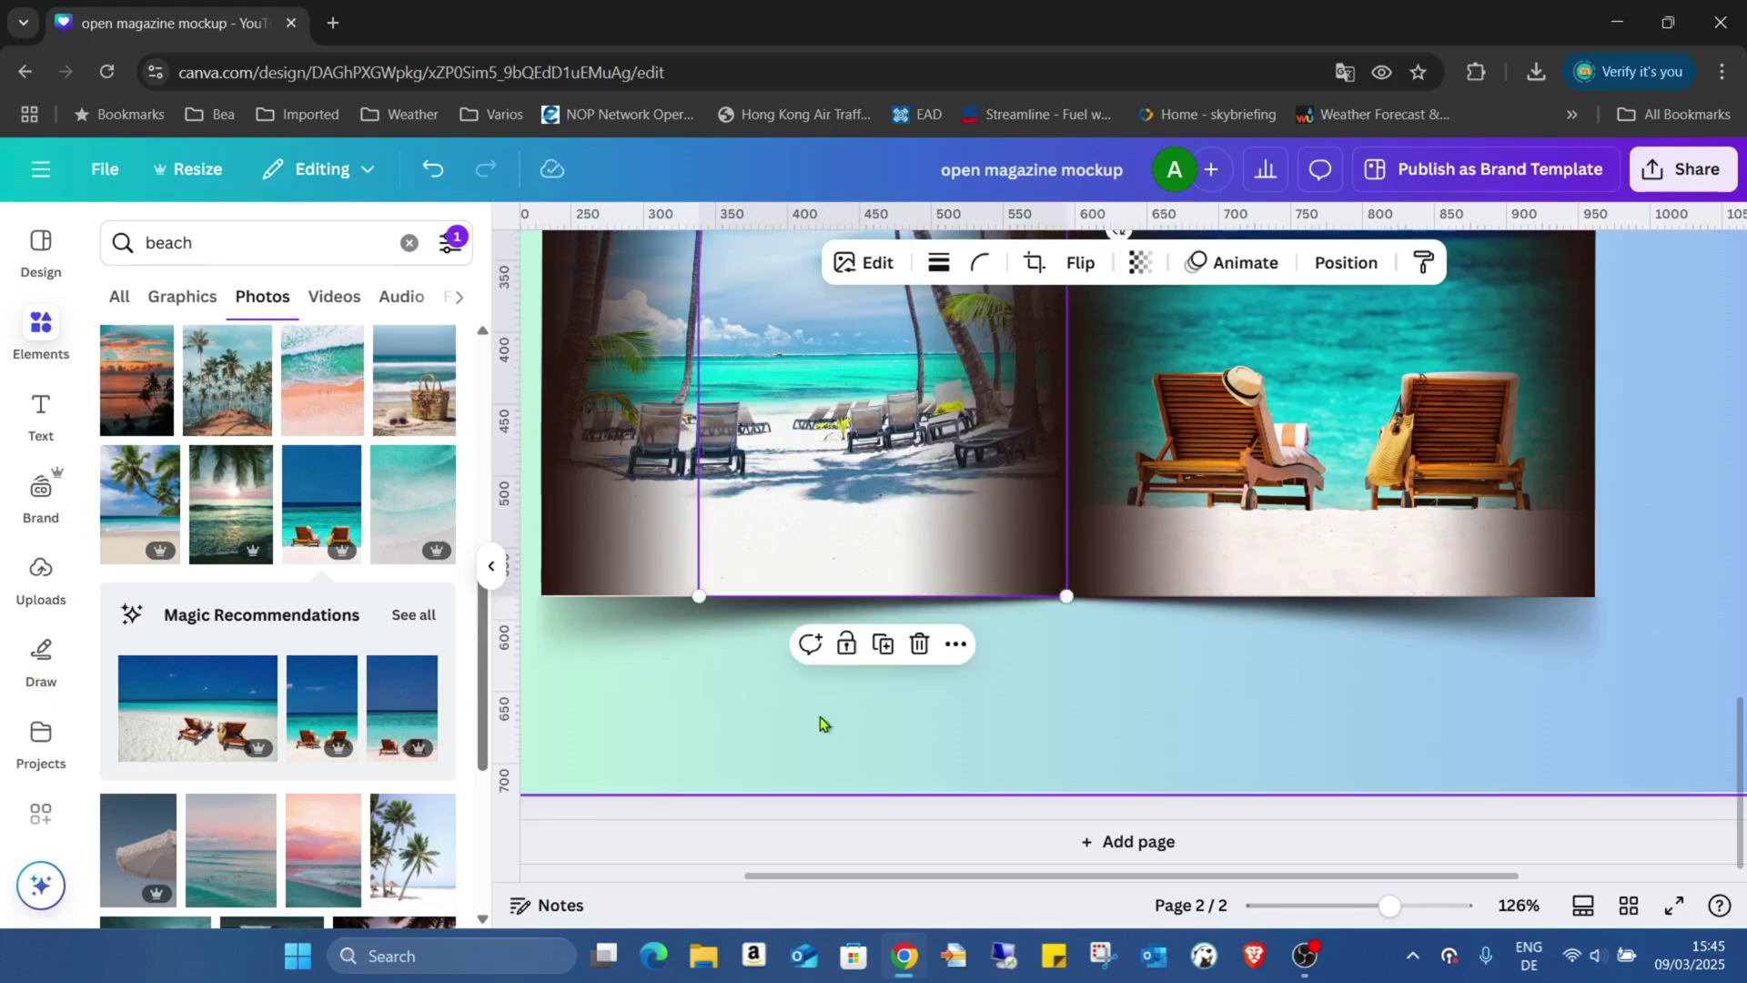
# Step: Return the palm photo behind the shadow strips in the layer order
pyautogui.click(1345, 262)
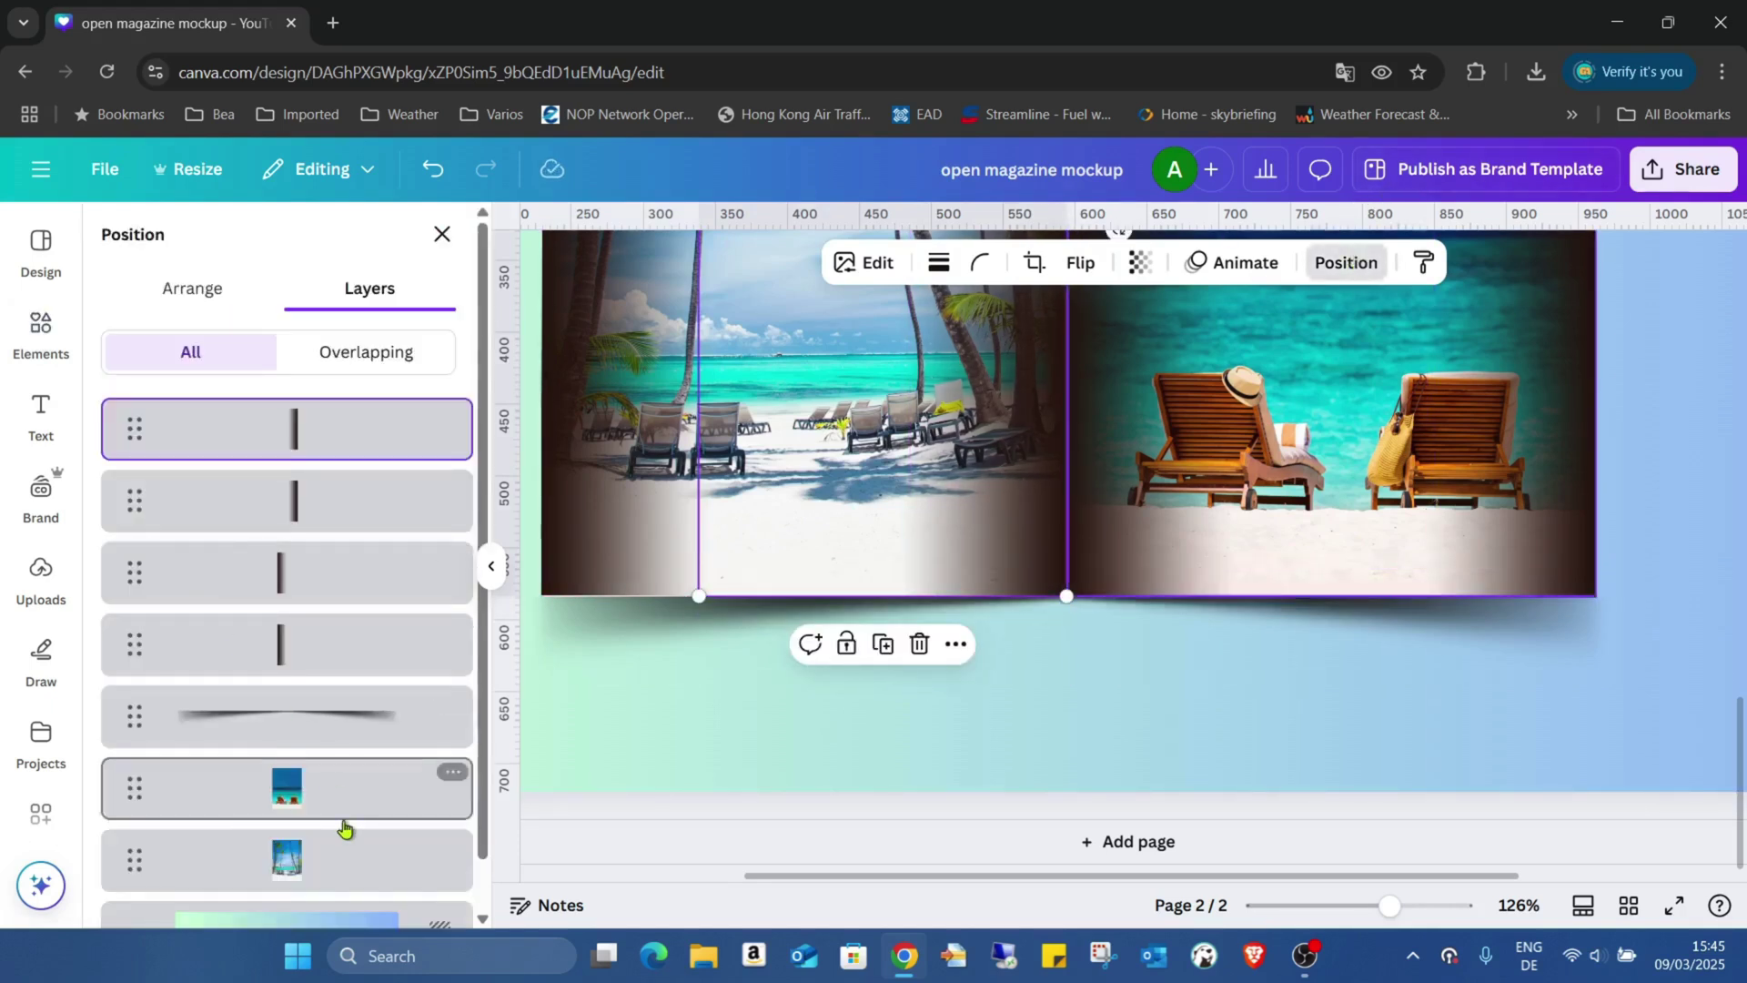
pyautogui.moveTo(346, 826); pyautogui.dragTo(327, 363)
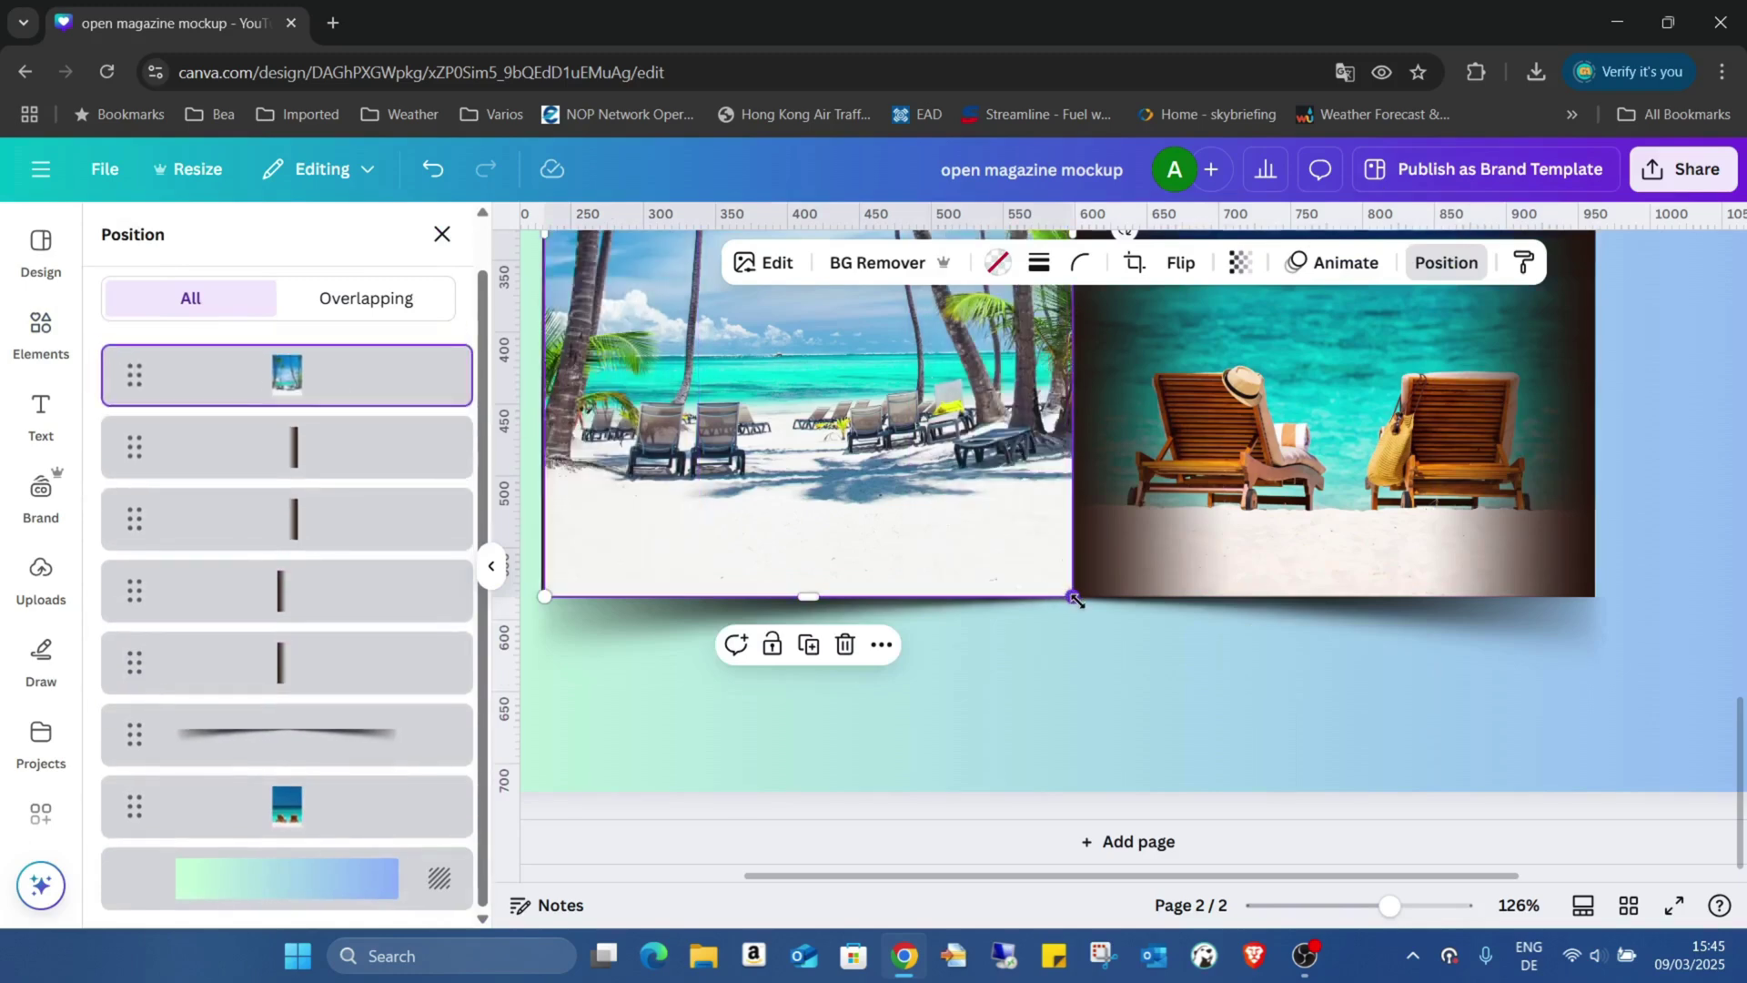
pyautogui.click(1075, 597)
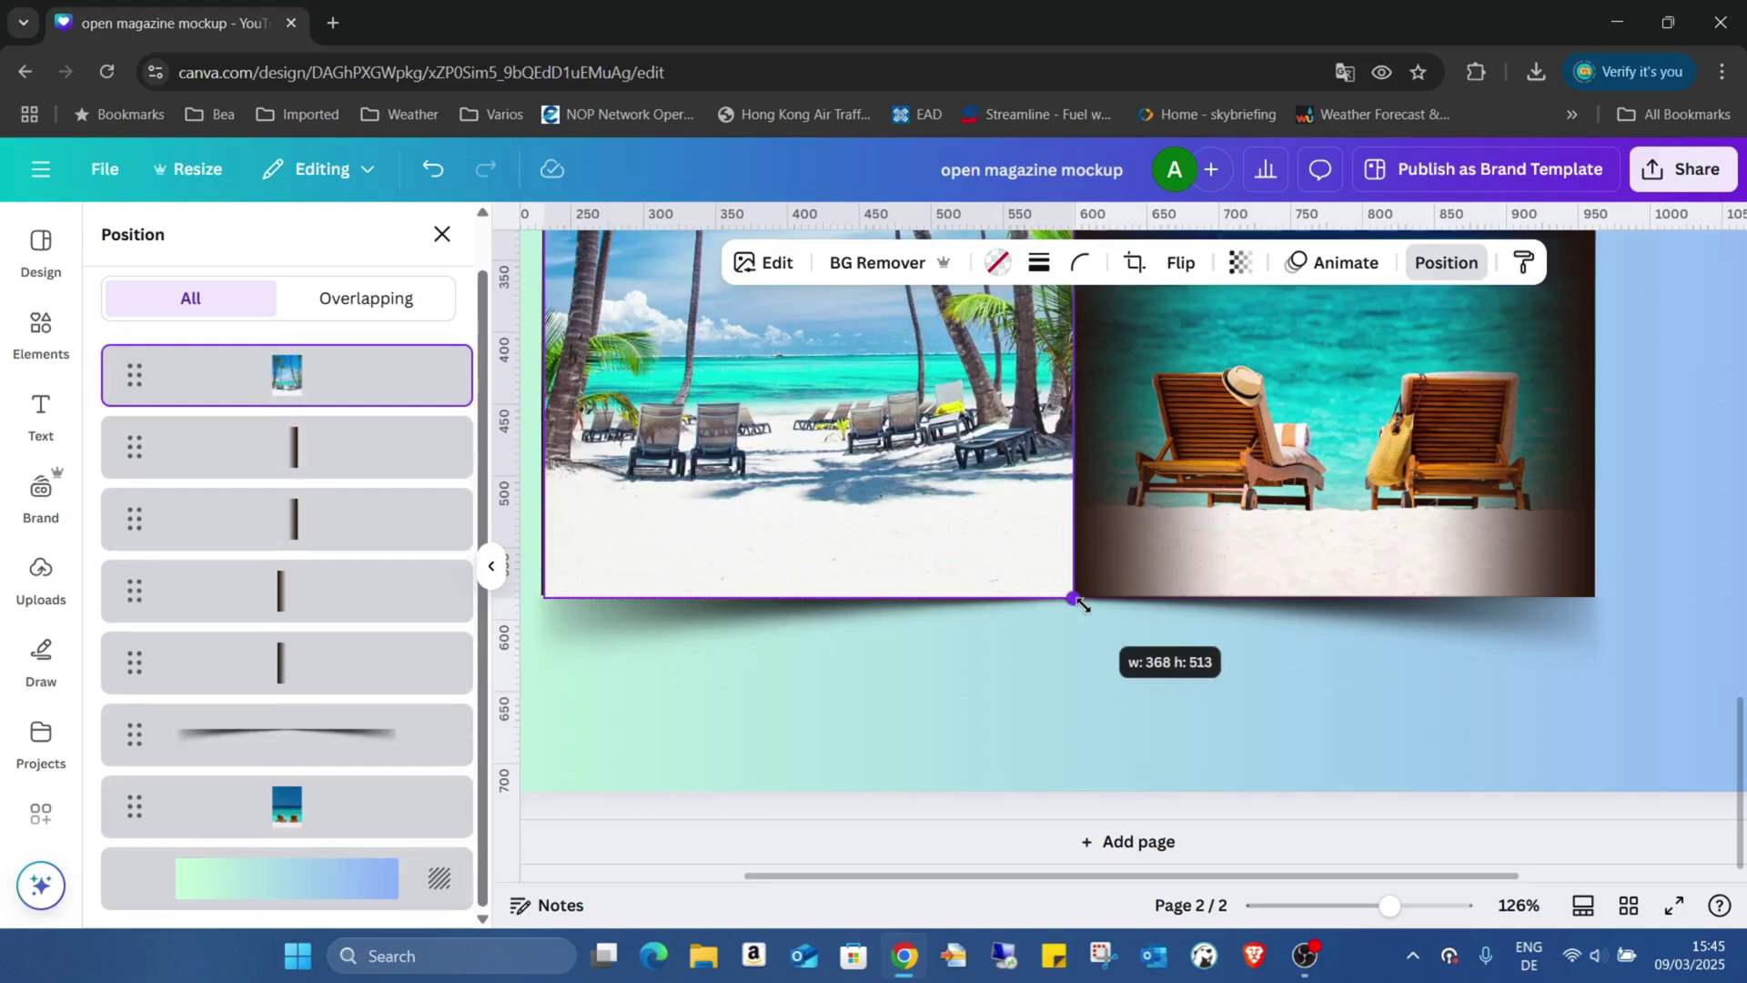
pyautogui.click(1095, 727)
pyautogui.click(287, 374)
pyautogui.moveTo(328, 414); pyautogui.dragTo(379, 749)
pyautogui.click(1731, 492)
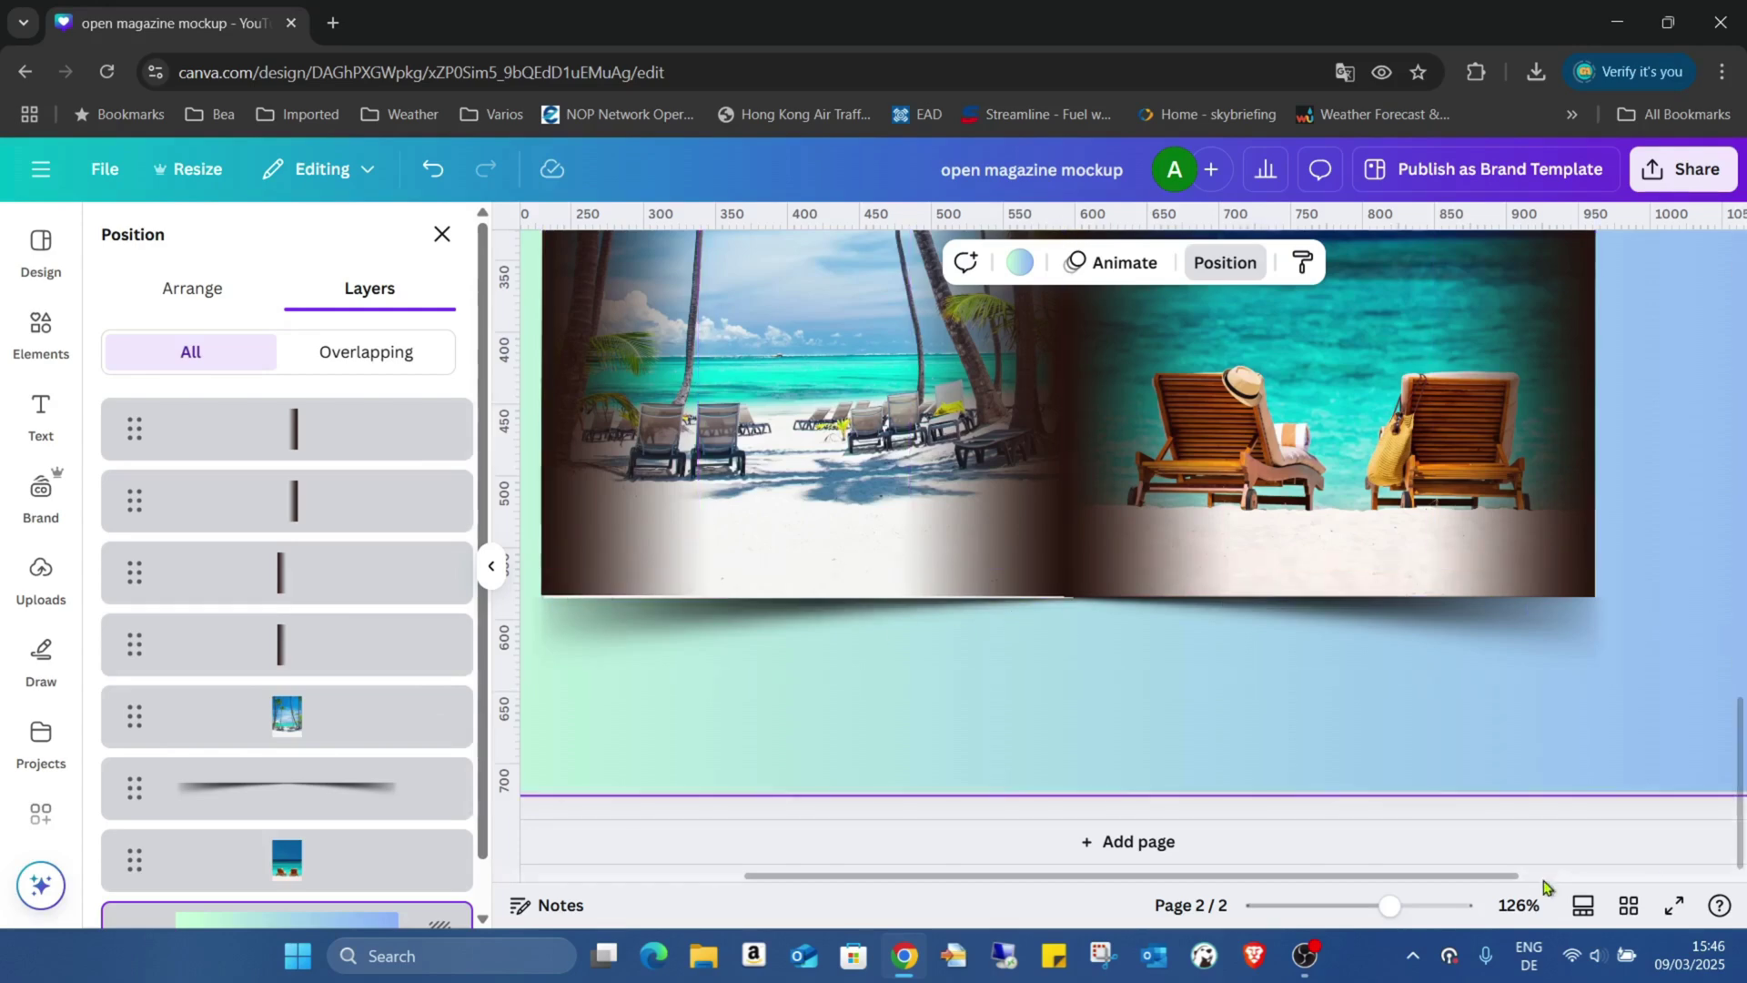
# Step: Nudge the left fold shadow's edge and size, then view the whole spread at 81%
pyautogui.moveTo(1386, 906); pyautogui.dragTo(1339, 907)
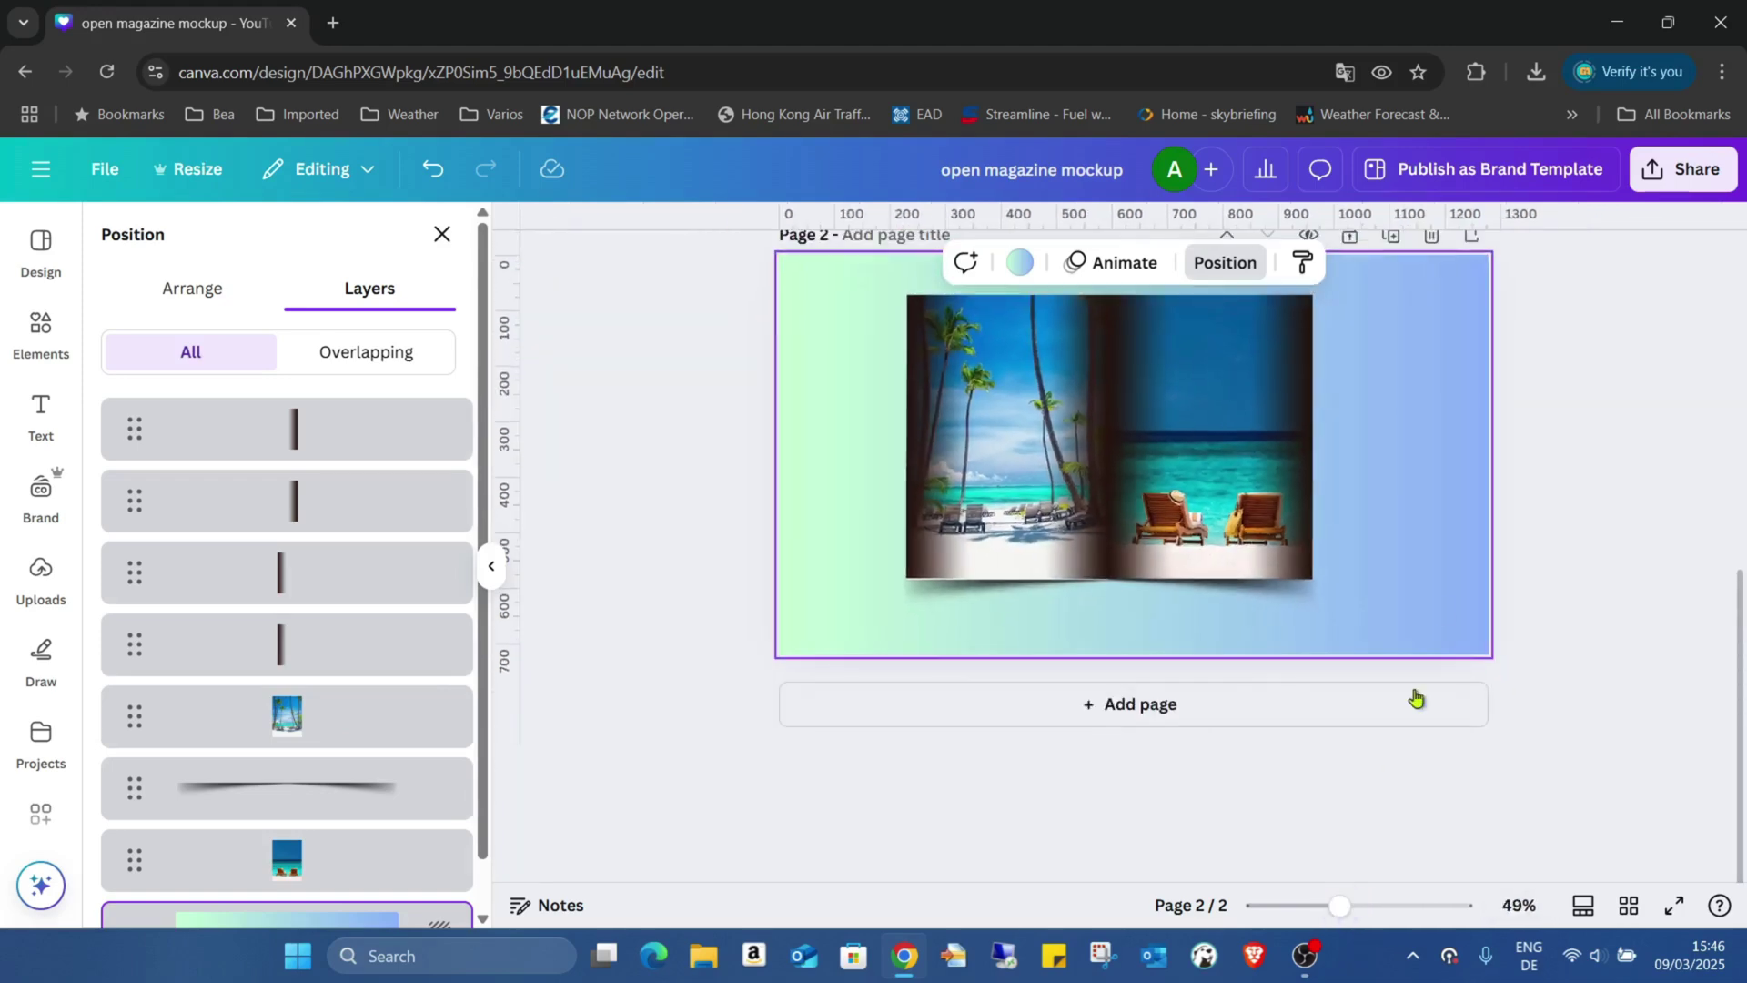
pyautogui.click(39, 320)
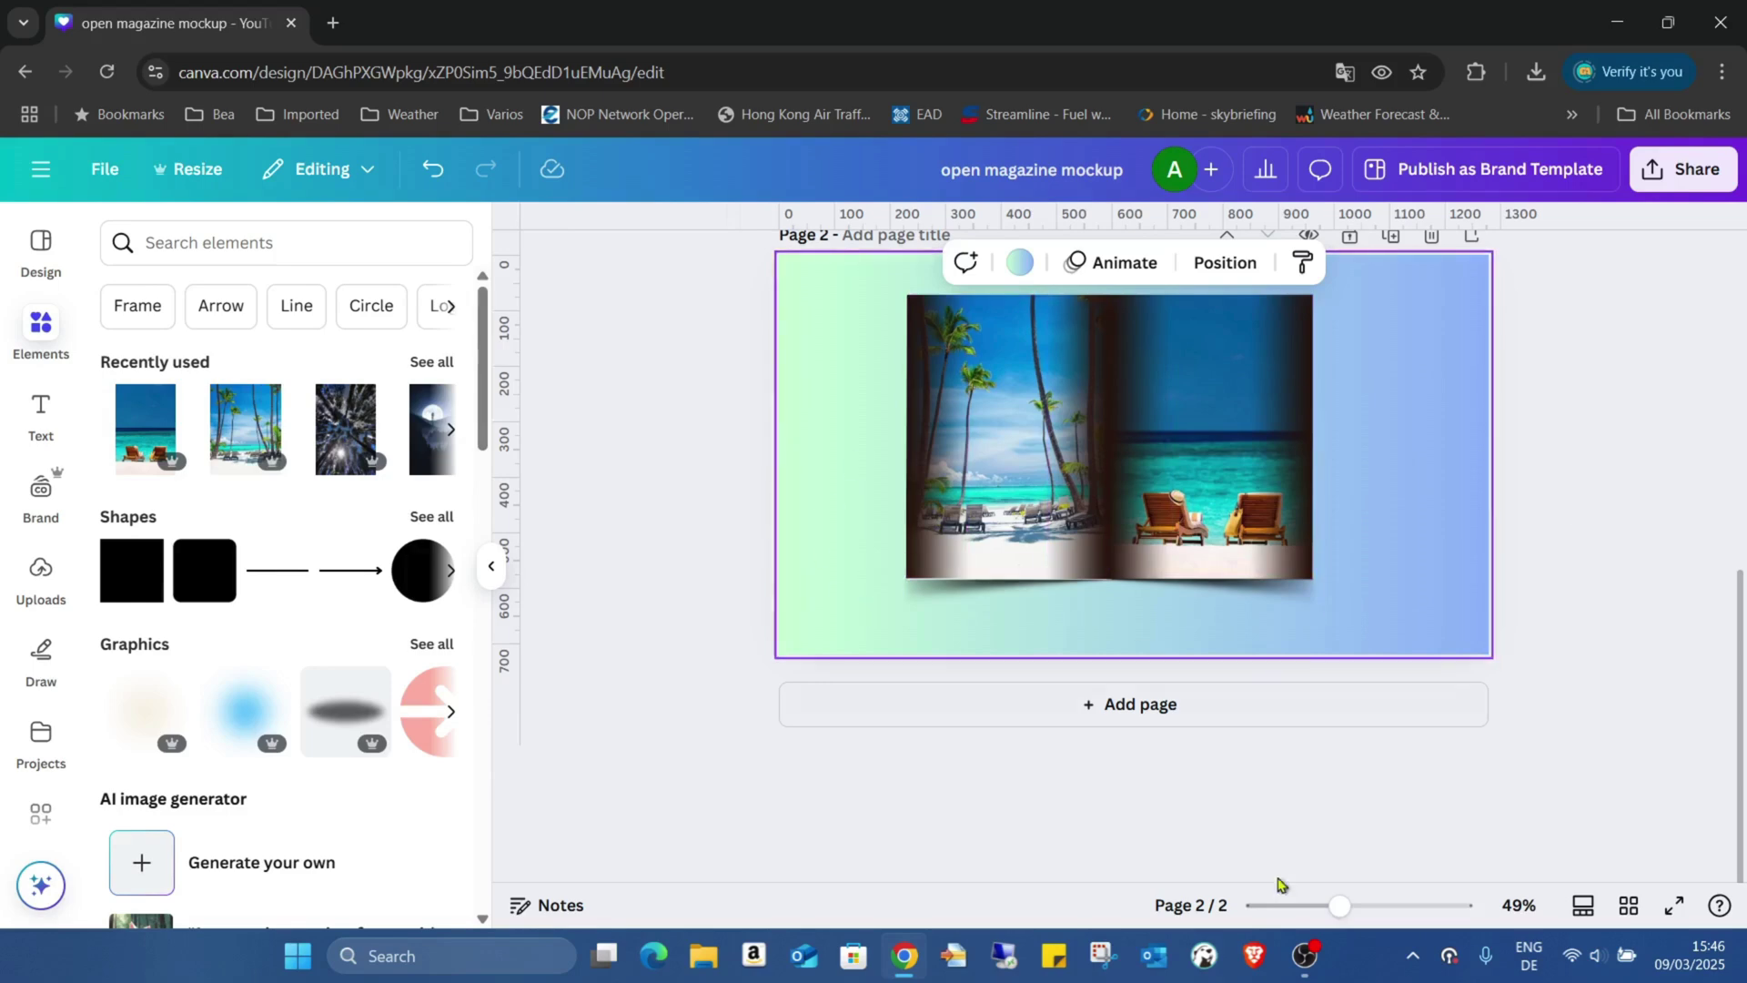
pyautogui.click(1387, 907)
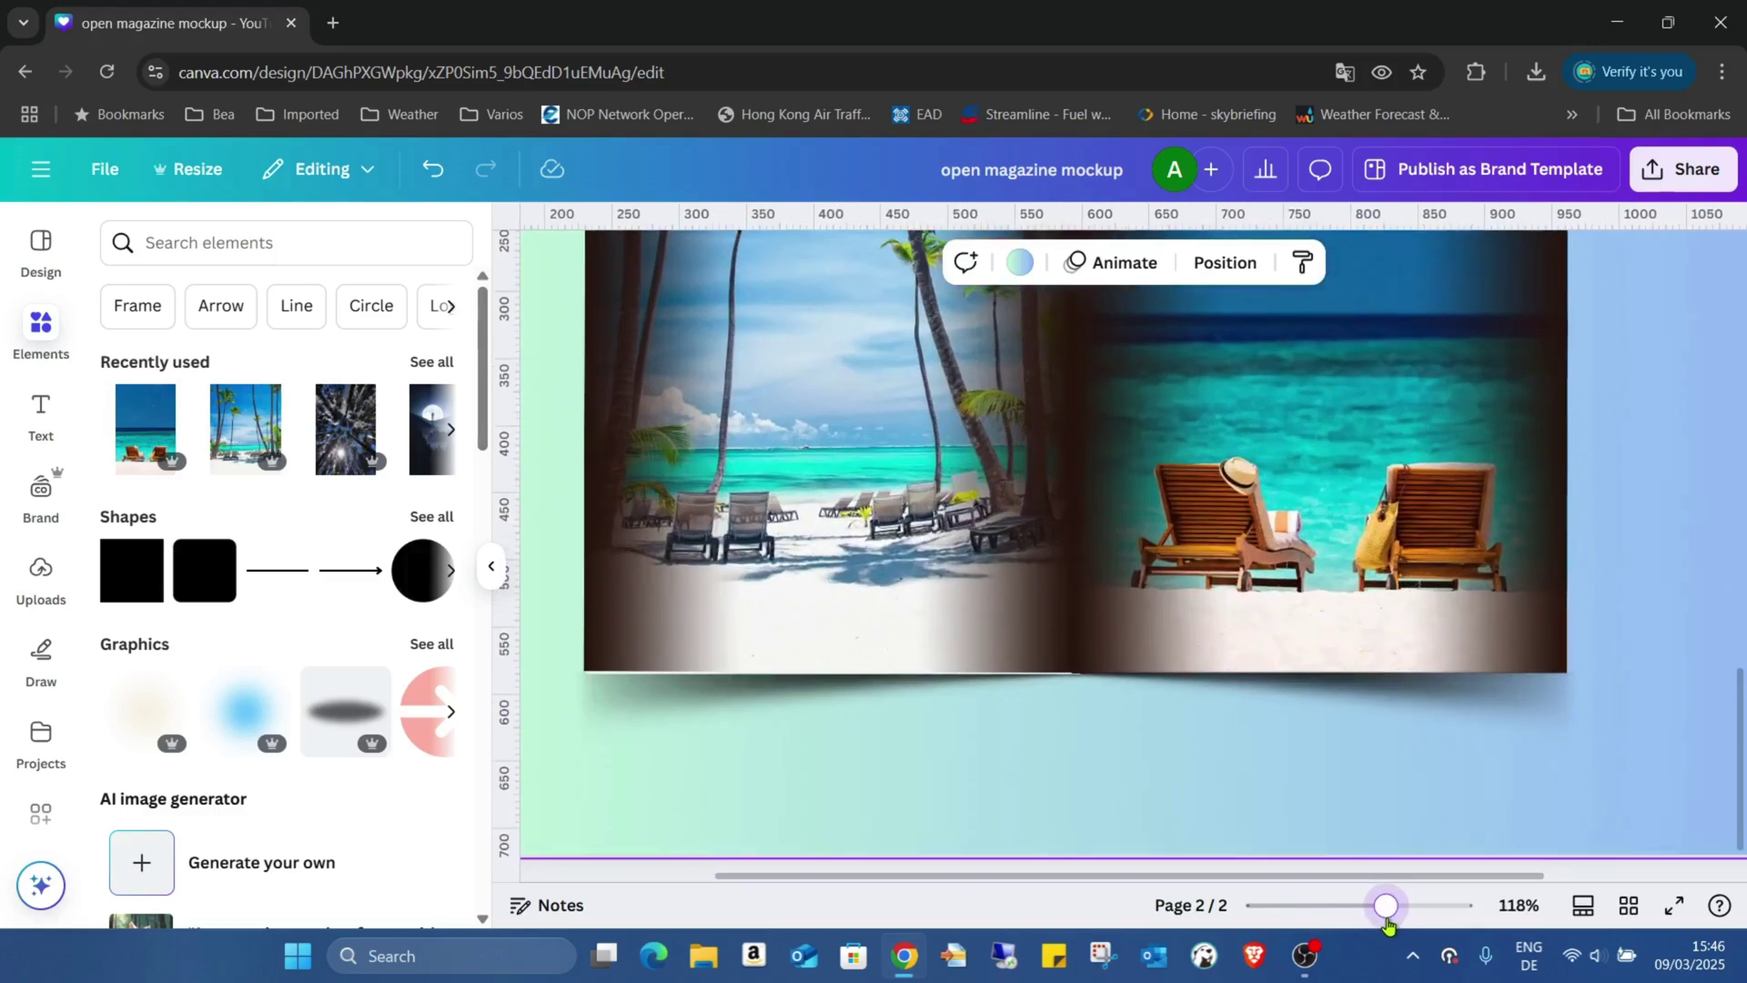
pyautogui.moveTo(1386, 906); pyautogui.dragTo(1390, 906)
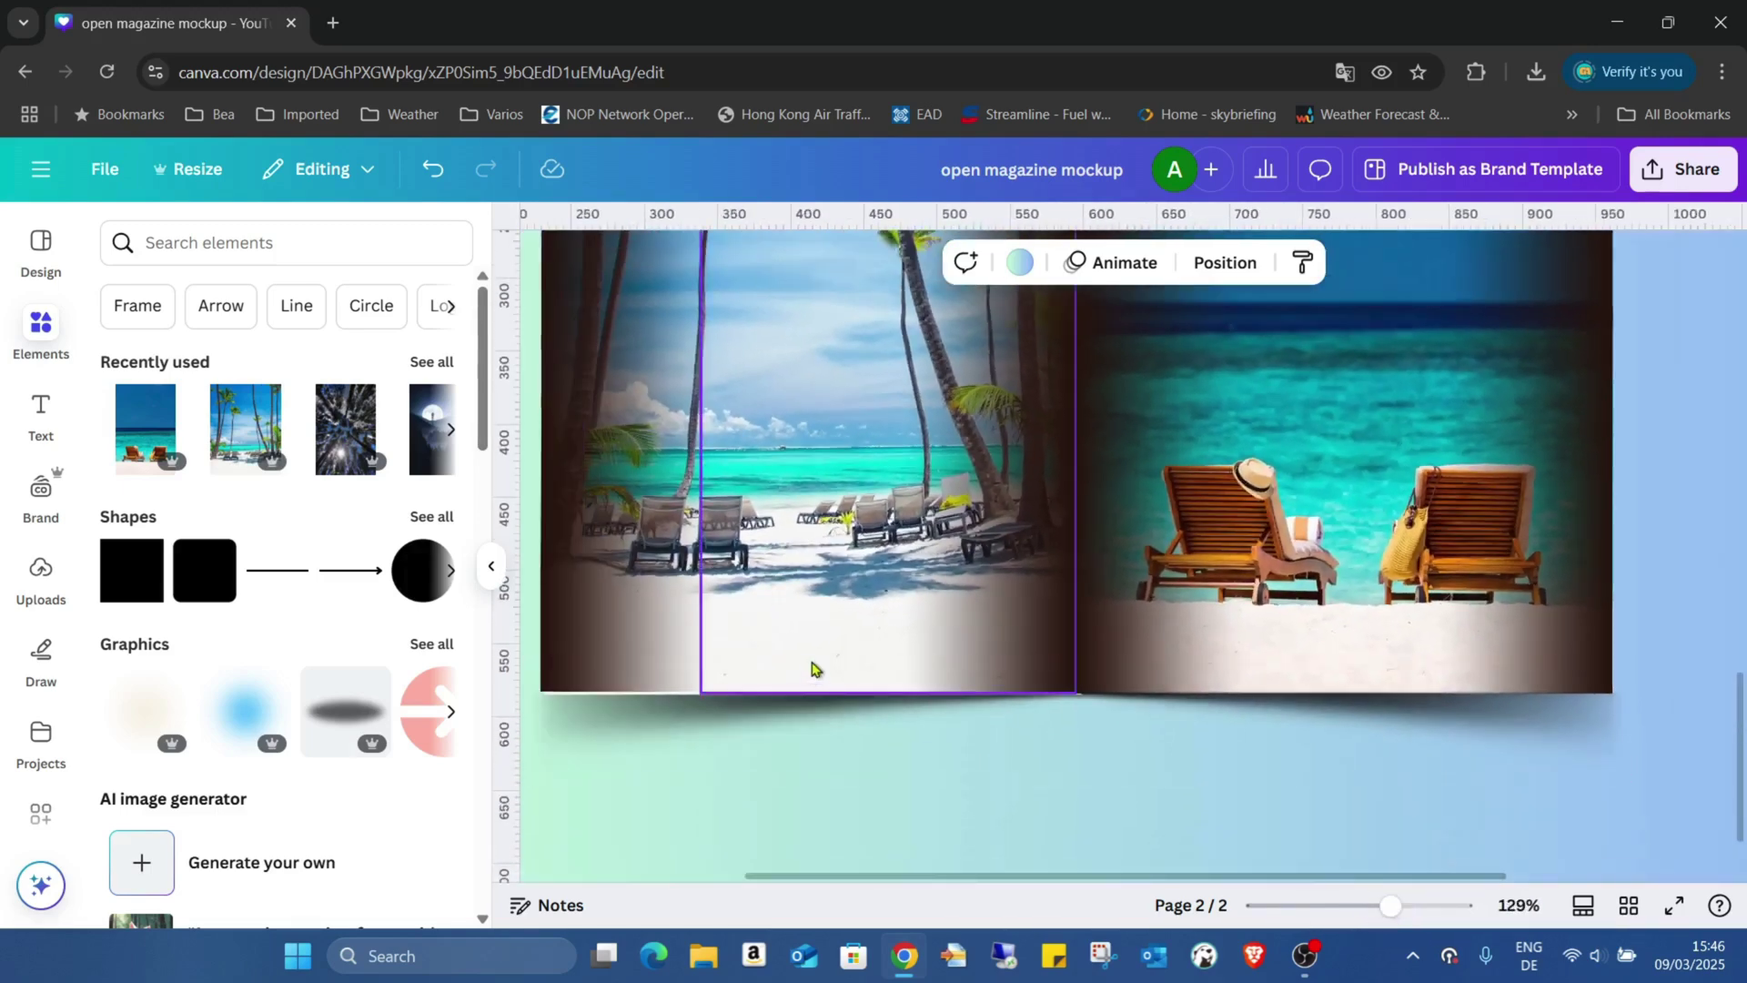
pyautogui.click(843, 653)
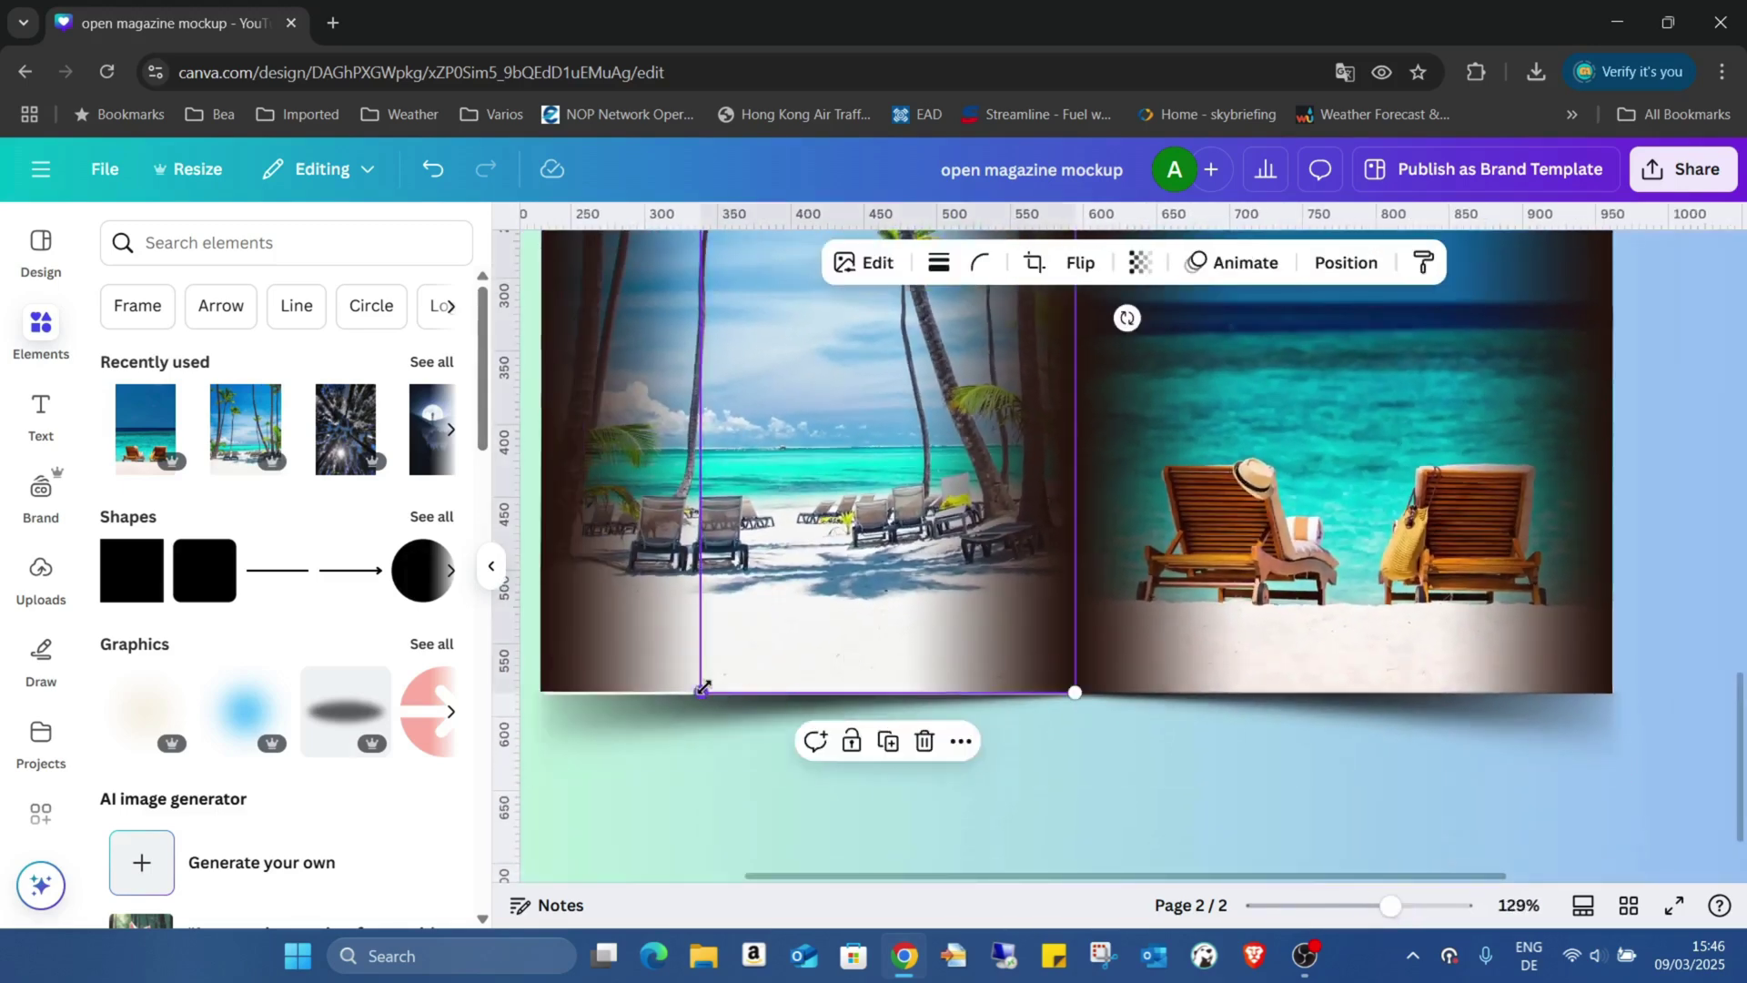
pyautogui.moveTo(703, 689); pyautogui.dragTo(655, 642)
pyautogui.moveTo(914, 692); pyautogui.dragTo(919, 692)
pyautogui.click(920, 705)
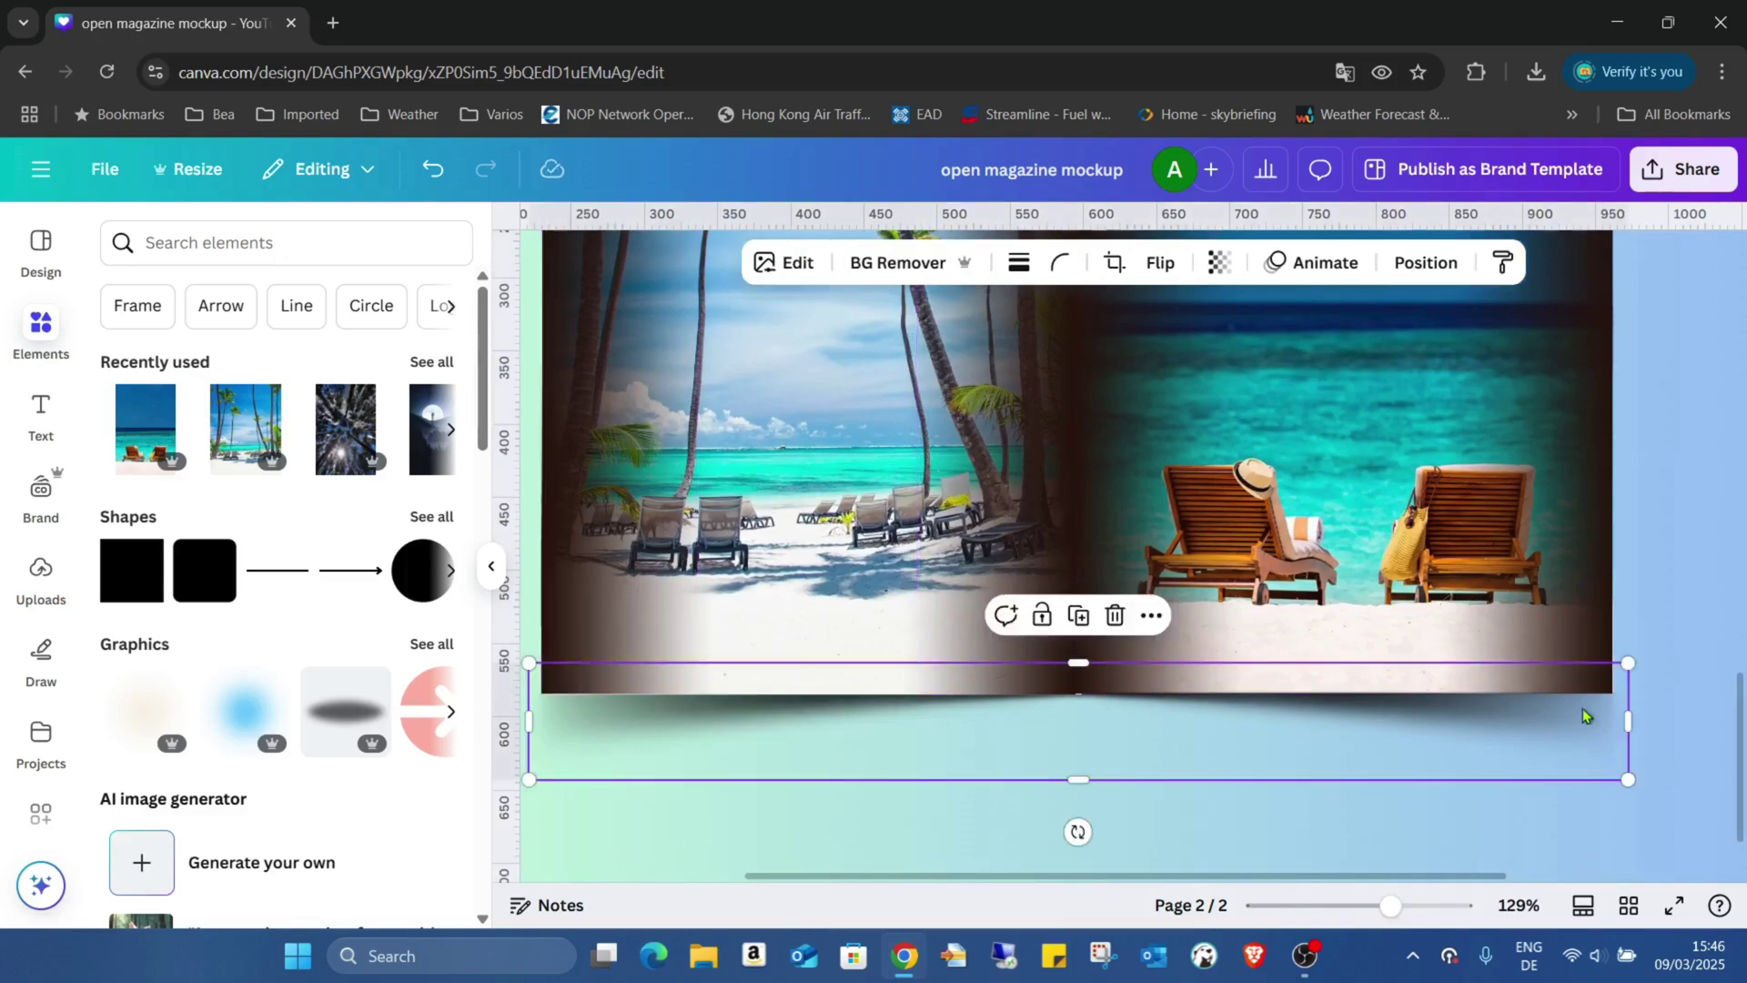
pyautogui.scroll(2, 1708, 542)
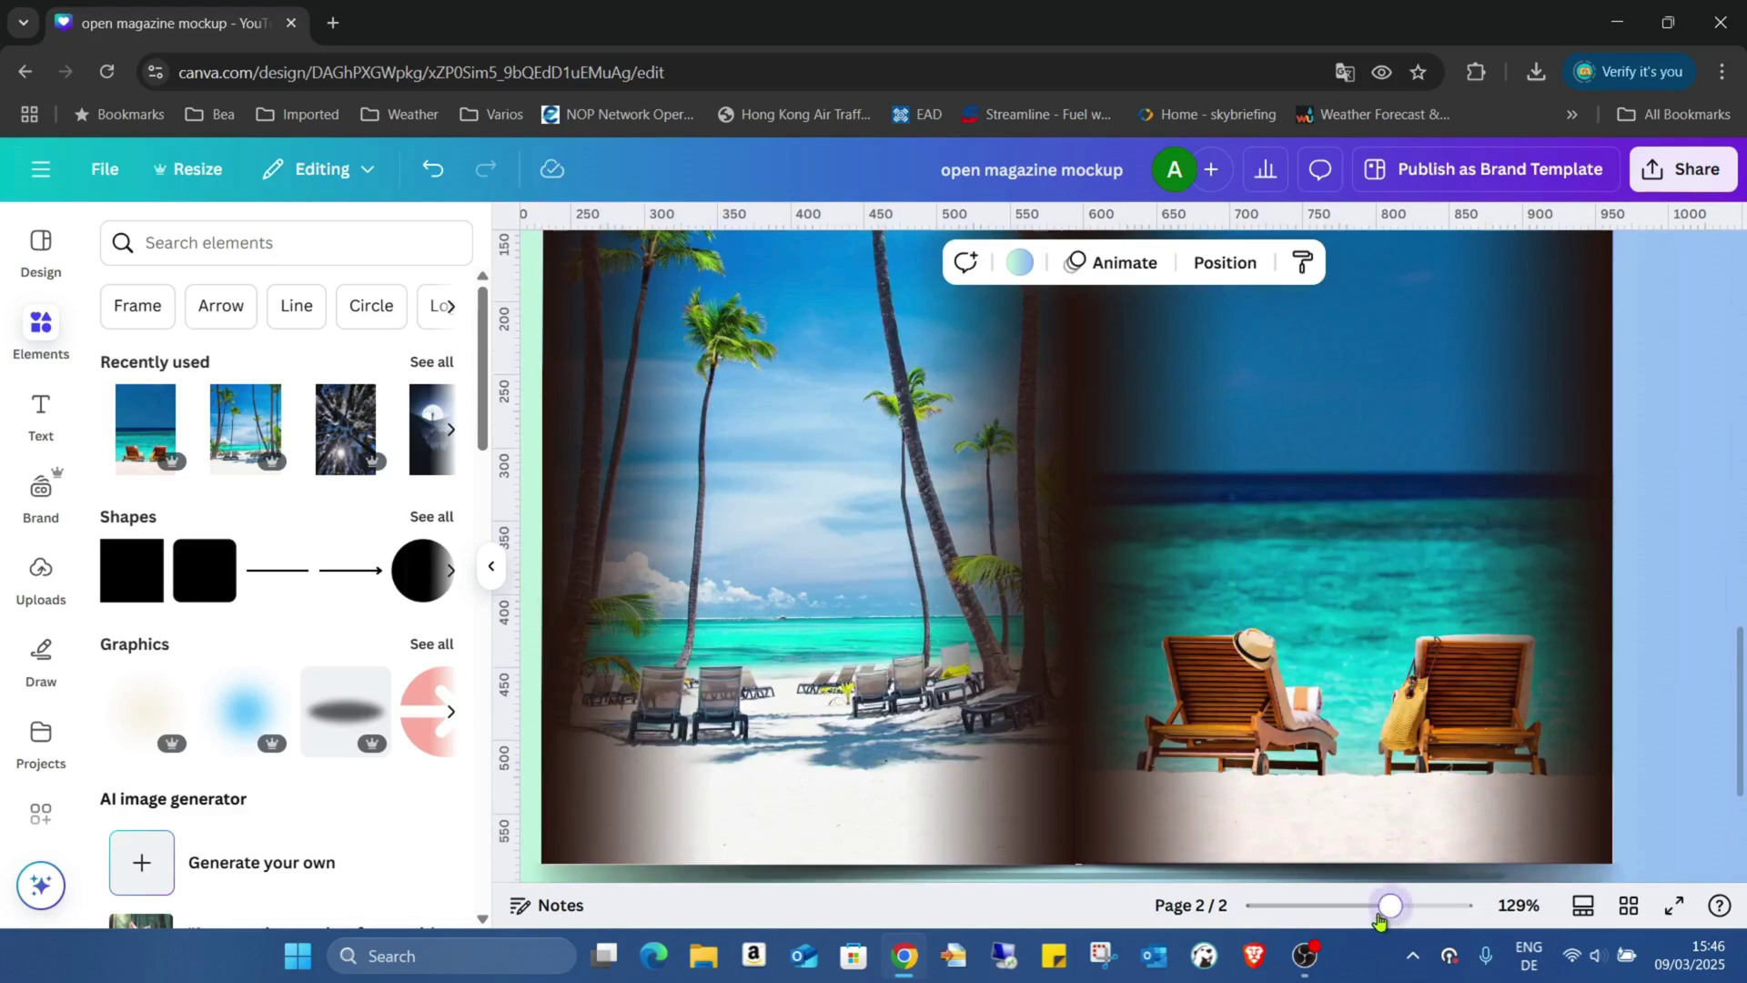
pyautogui.moveTo(1391, 905); pyautogui.dragTo(1364, 905)
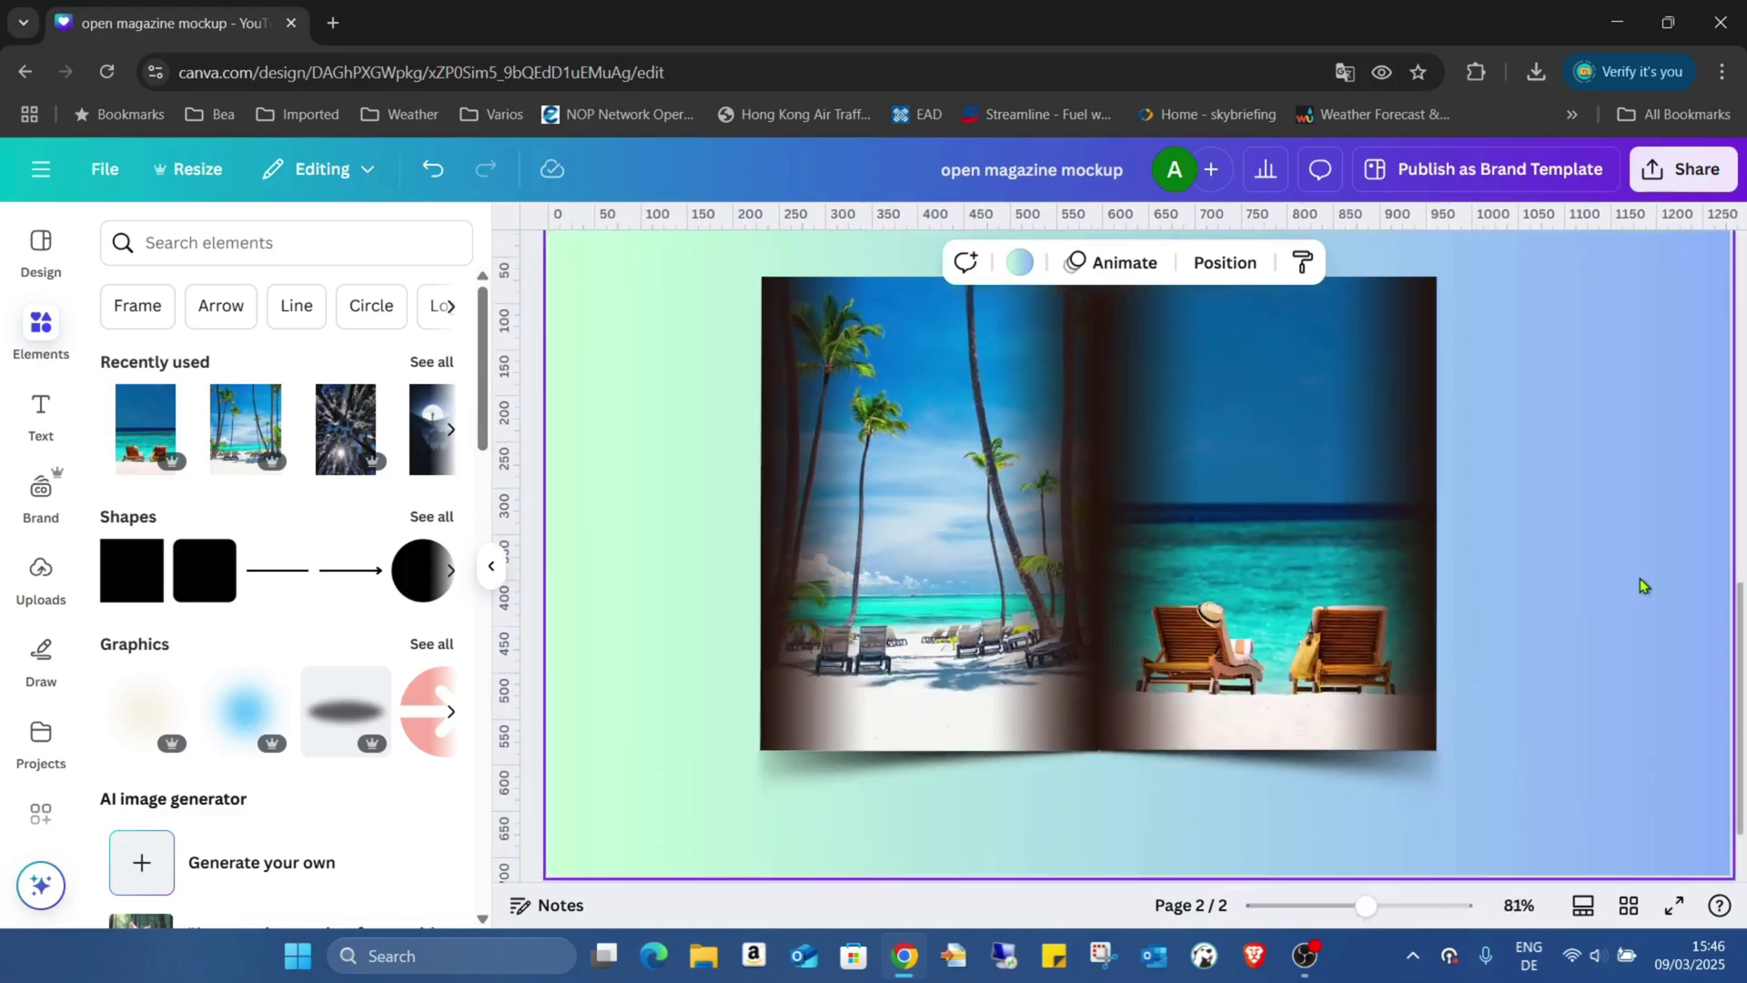
pyautogui.scroll(1, 1542, 446)
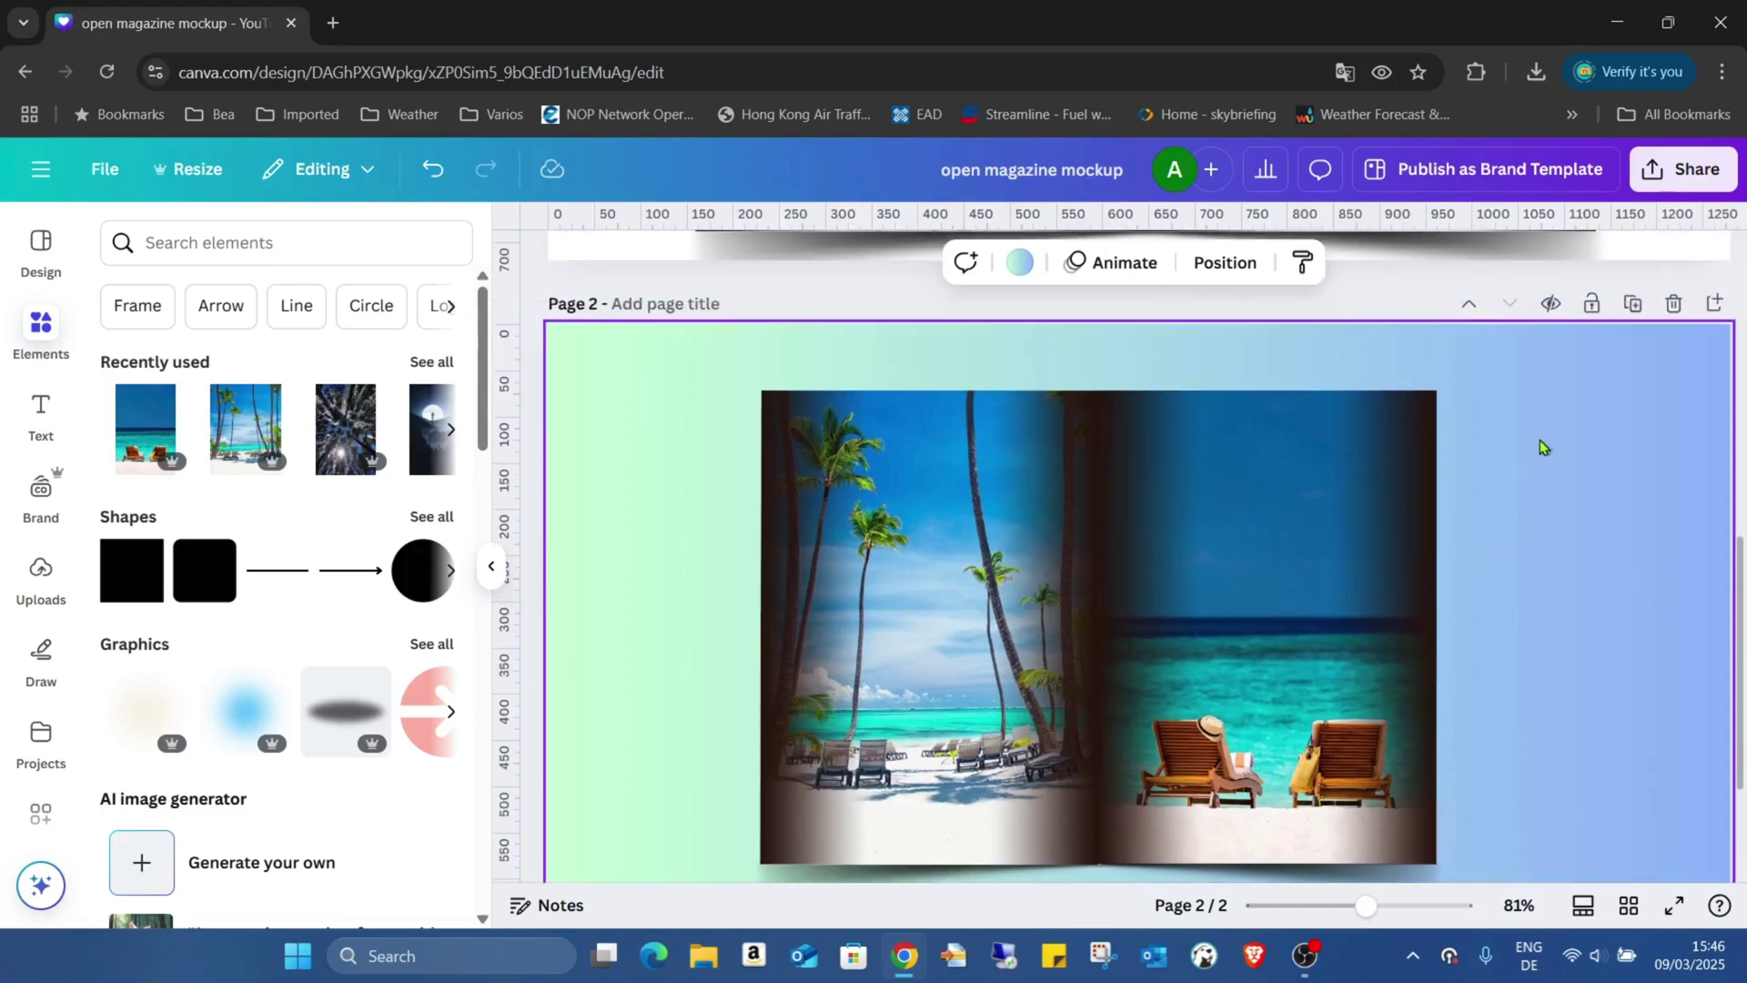
pyautogui.scroll(-1, 1542, 446)
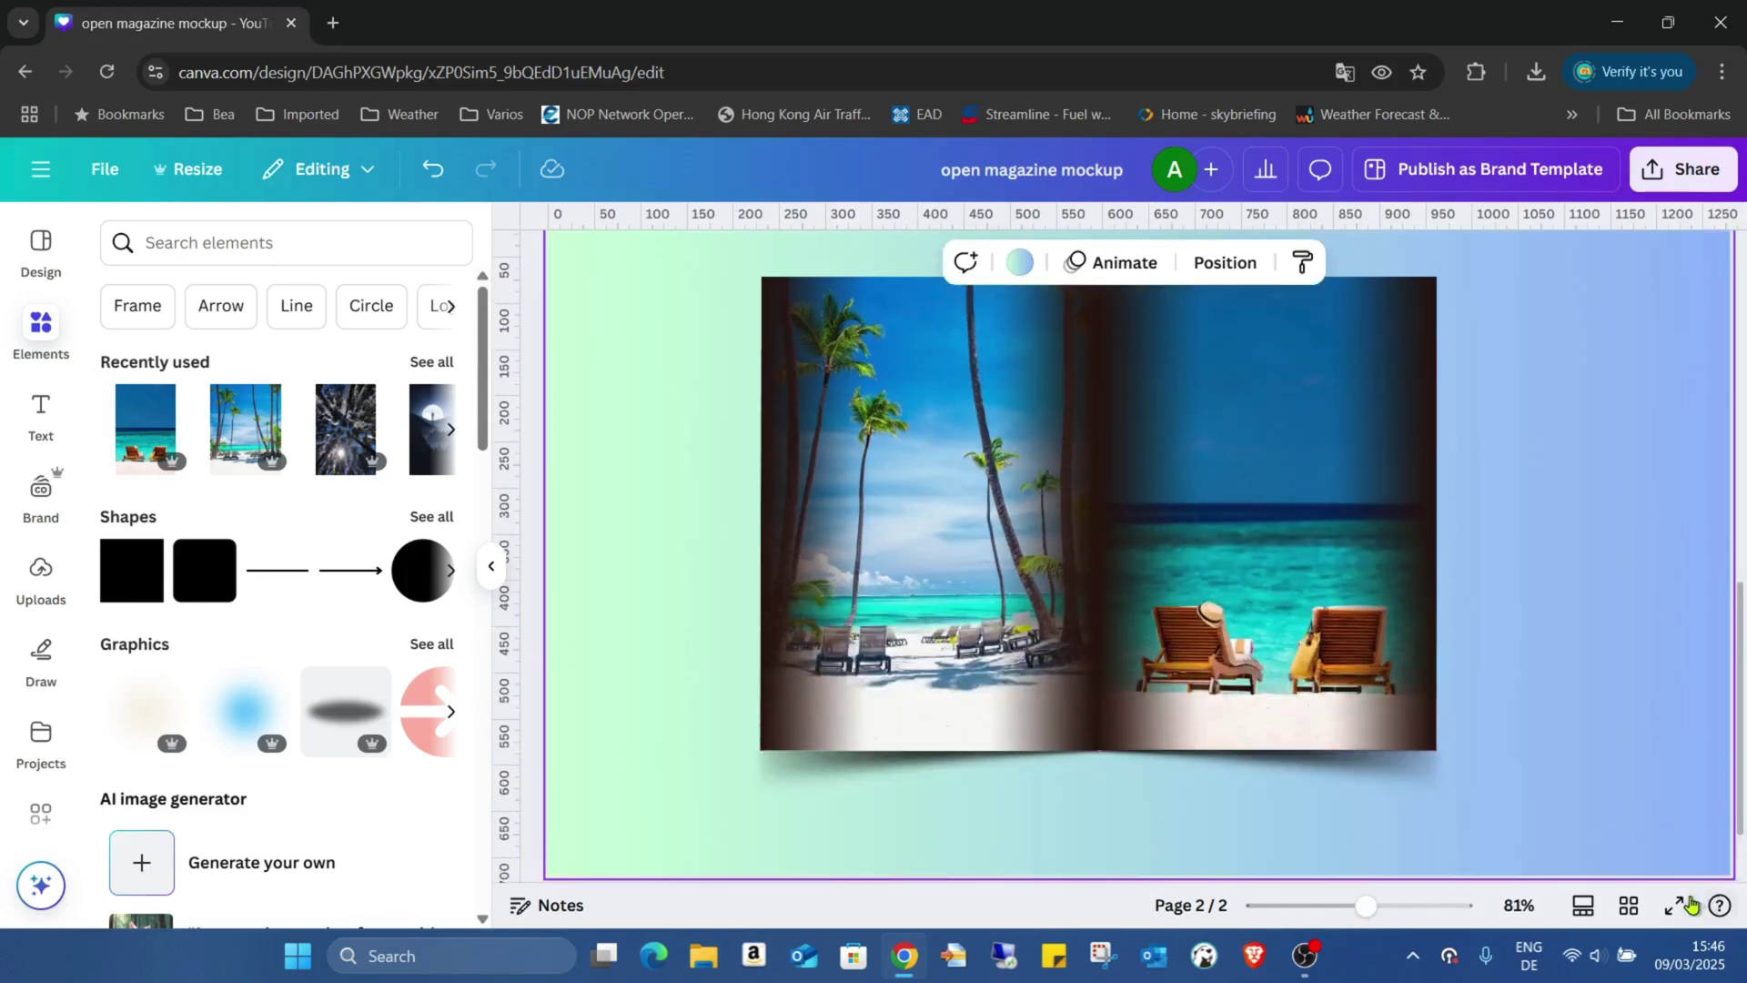
# Step: Present page 2's beach magazine spread in full-screen mode
pyautogui.click(1684, 905)
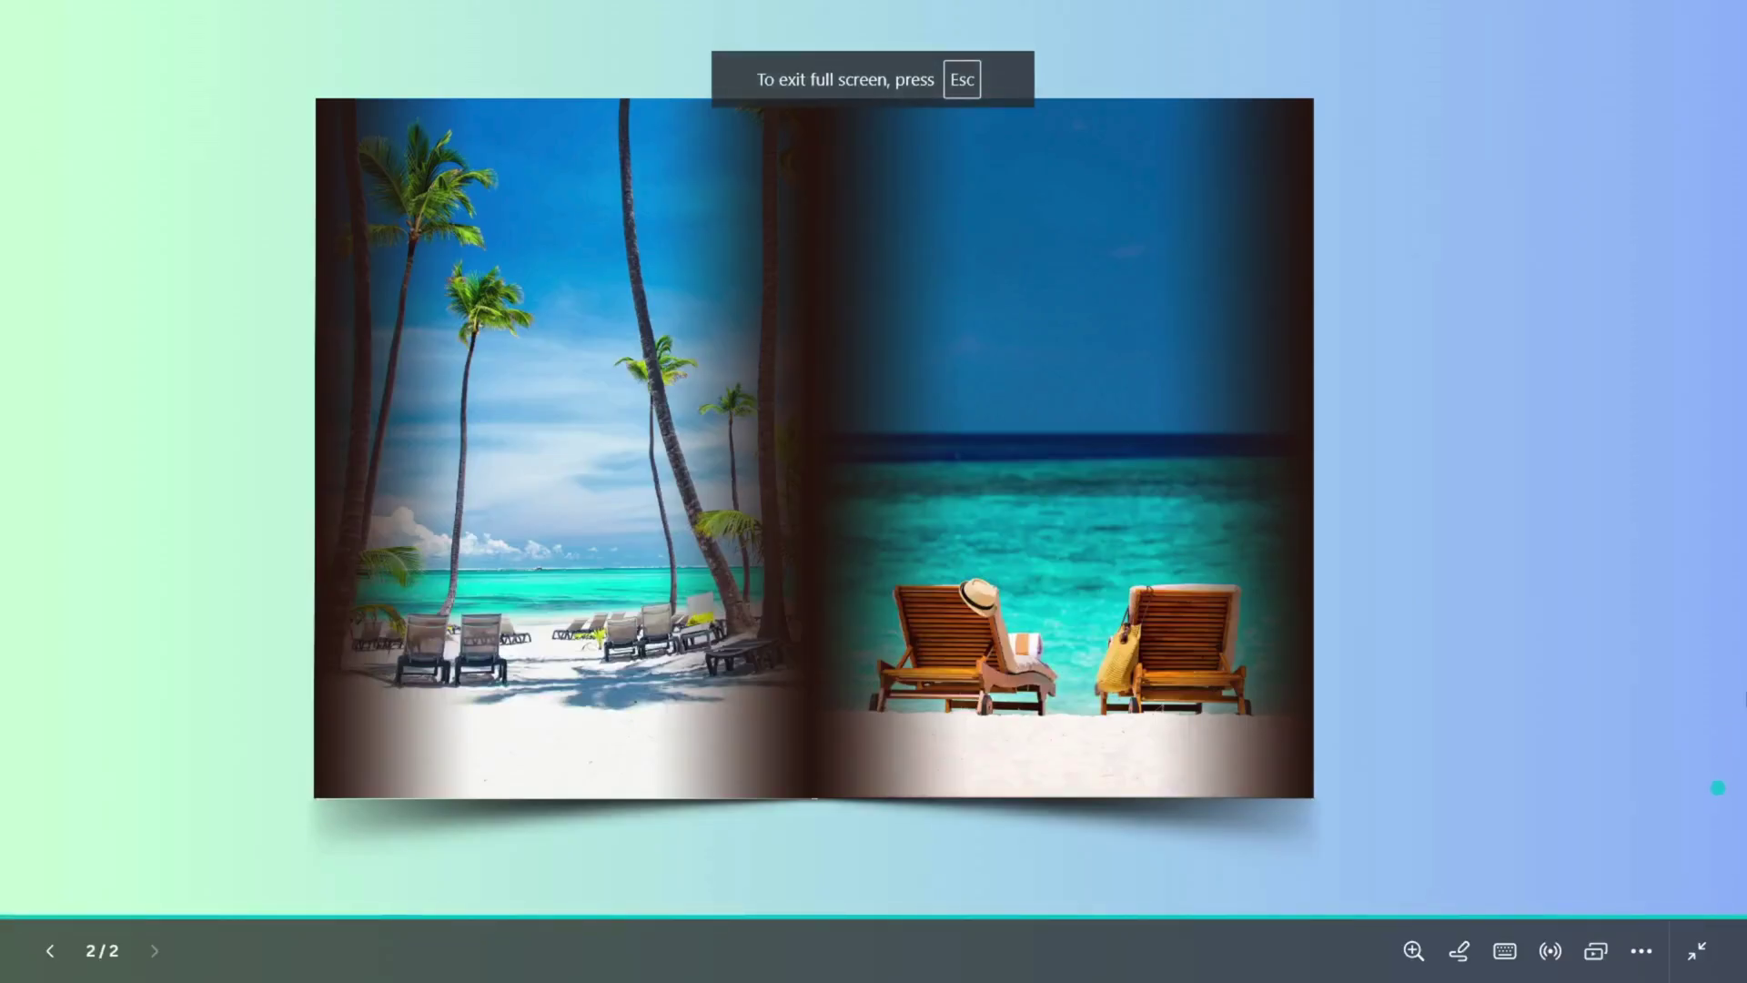